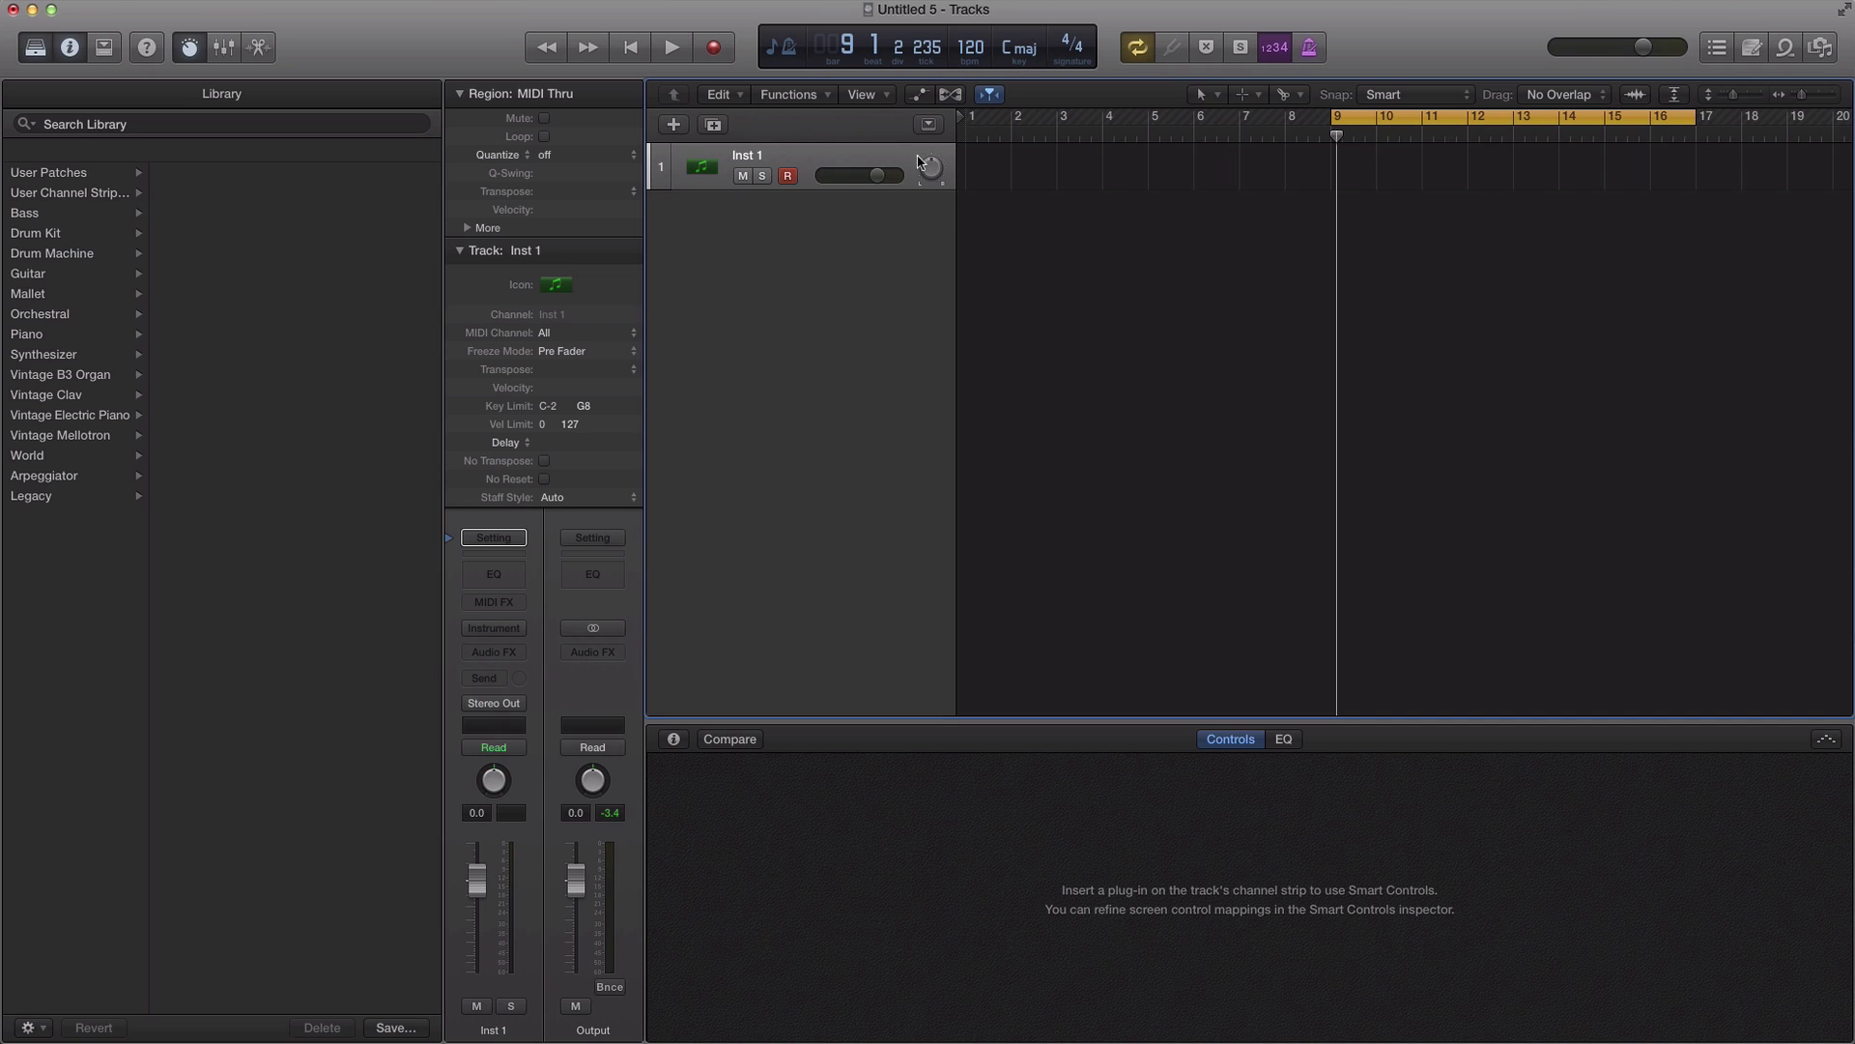
# Step: Create an Electronic-genre Drummer track, giving the Big Room drummer with the Glowstick preset
pyautogui.click(673, 127)
pyautogui.click(1069, 61)
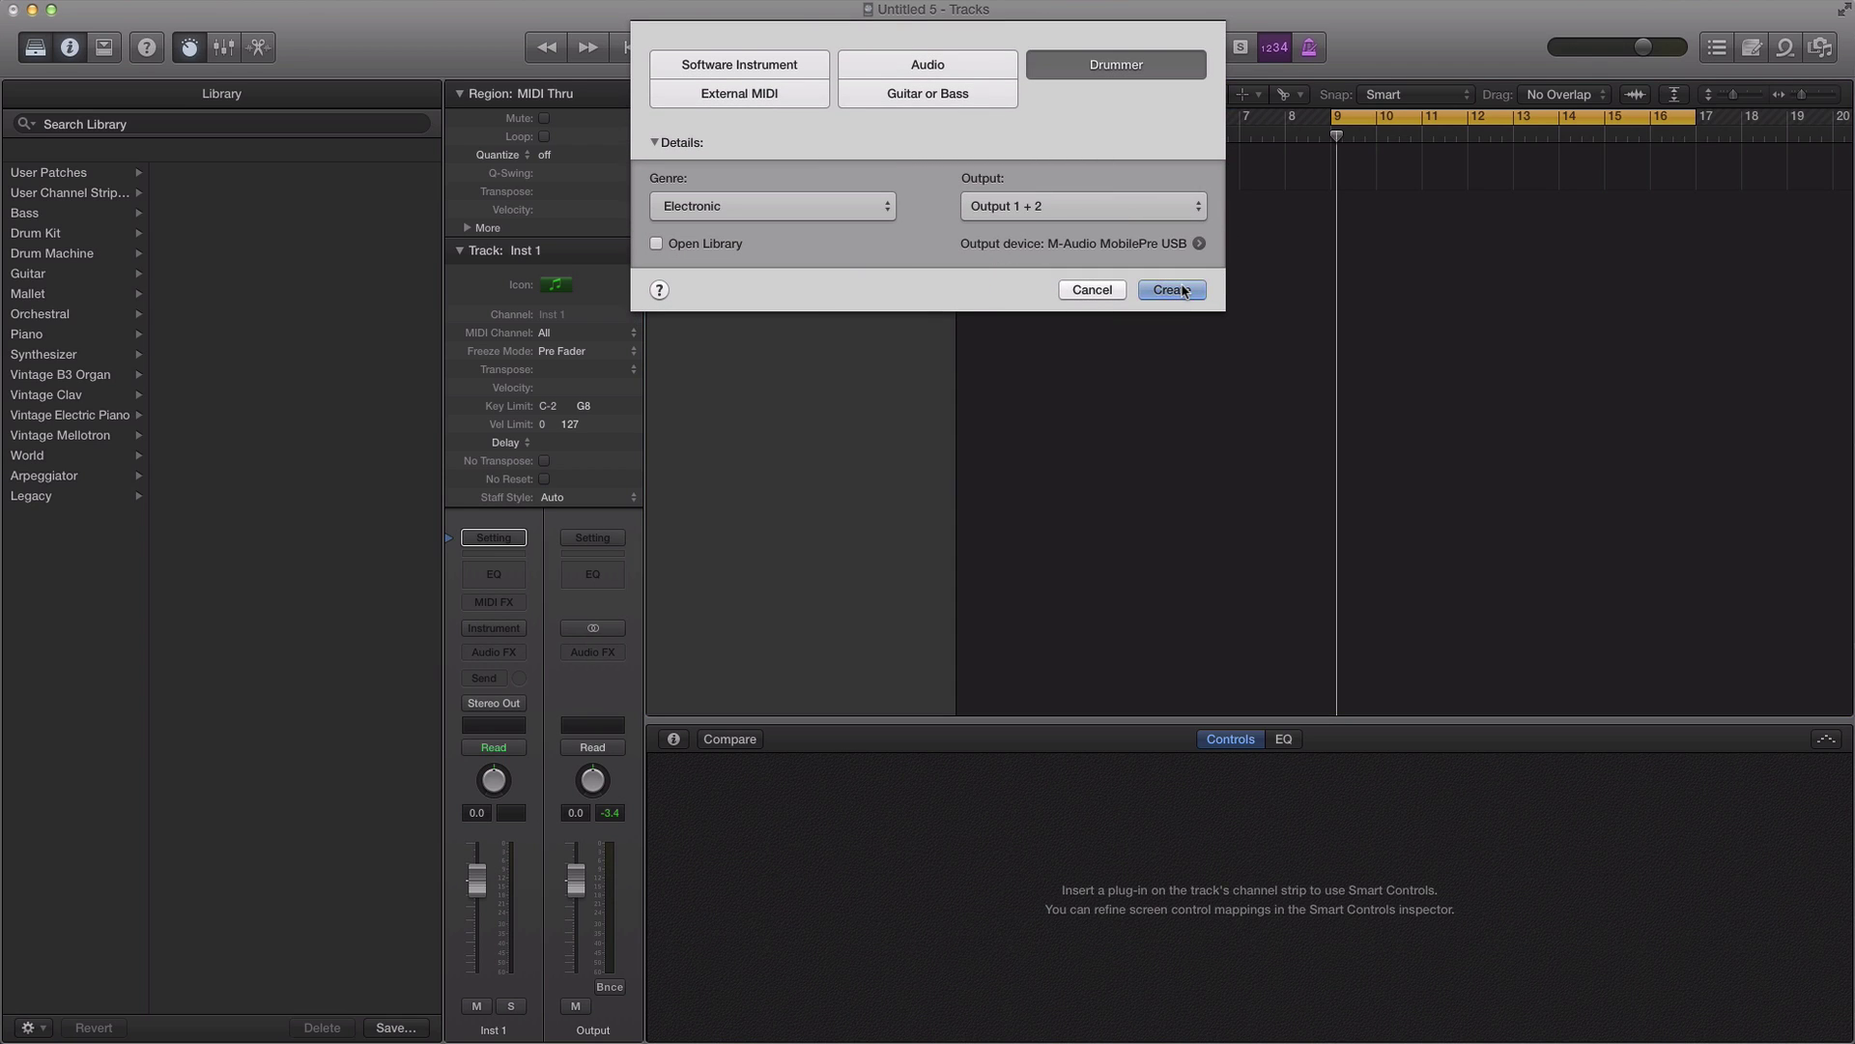
pyautogui.click(1172, 290)
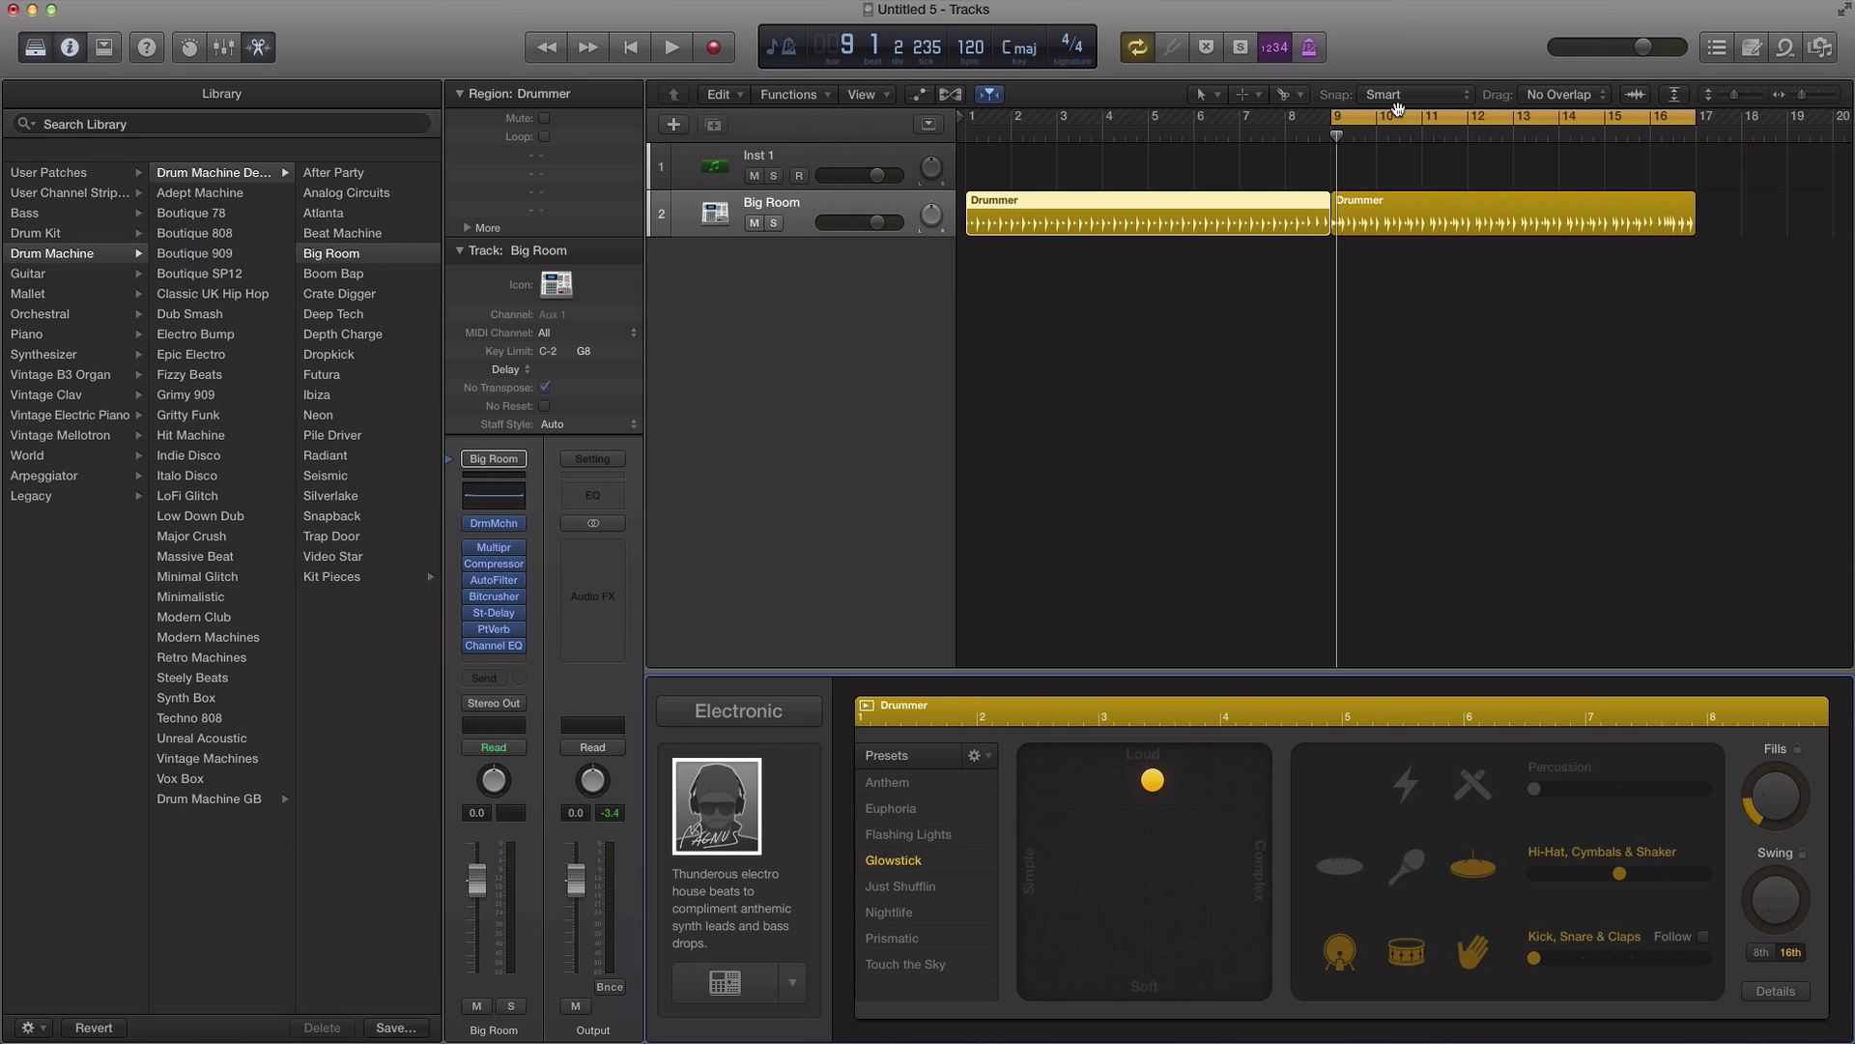
# Step: Cycle bars 1–9, browse the Electronic drummers keeping Big Room, and audition the pattern
pyautogui.moveTo(1398, 107); pyautogui.dragTo(1031, 108)
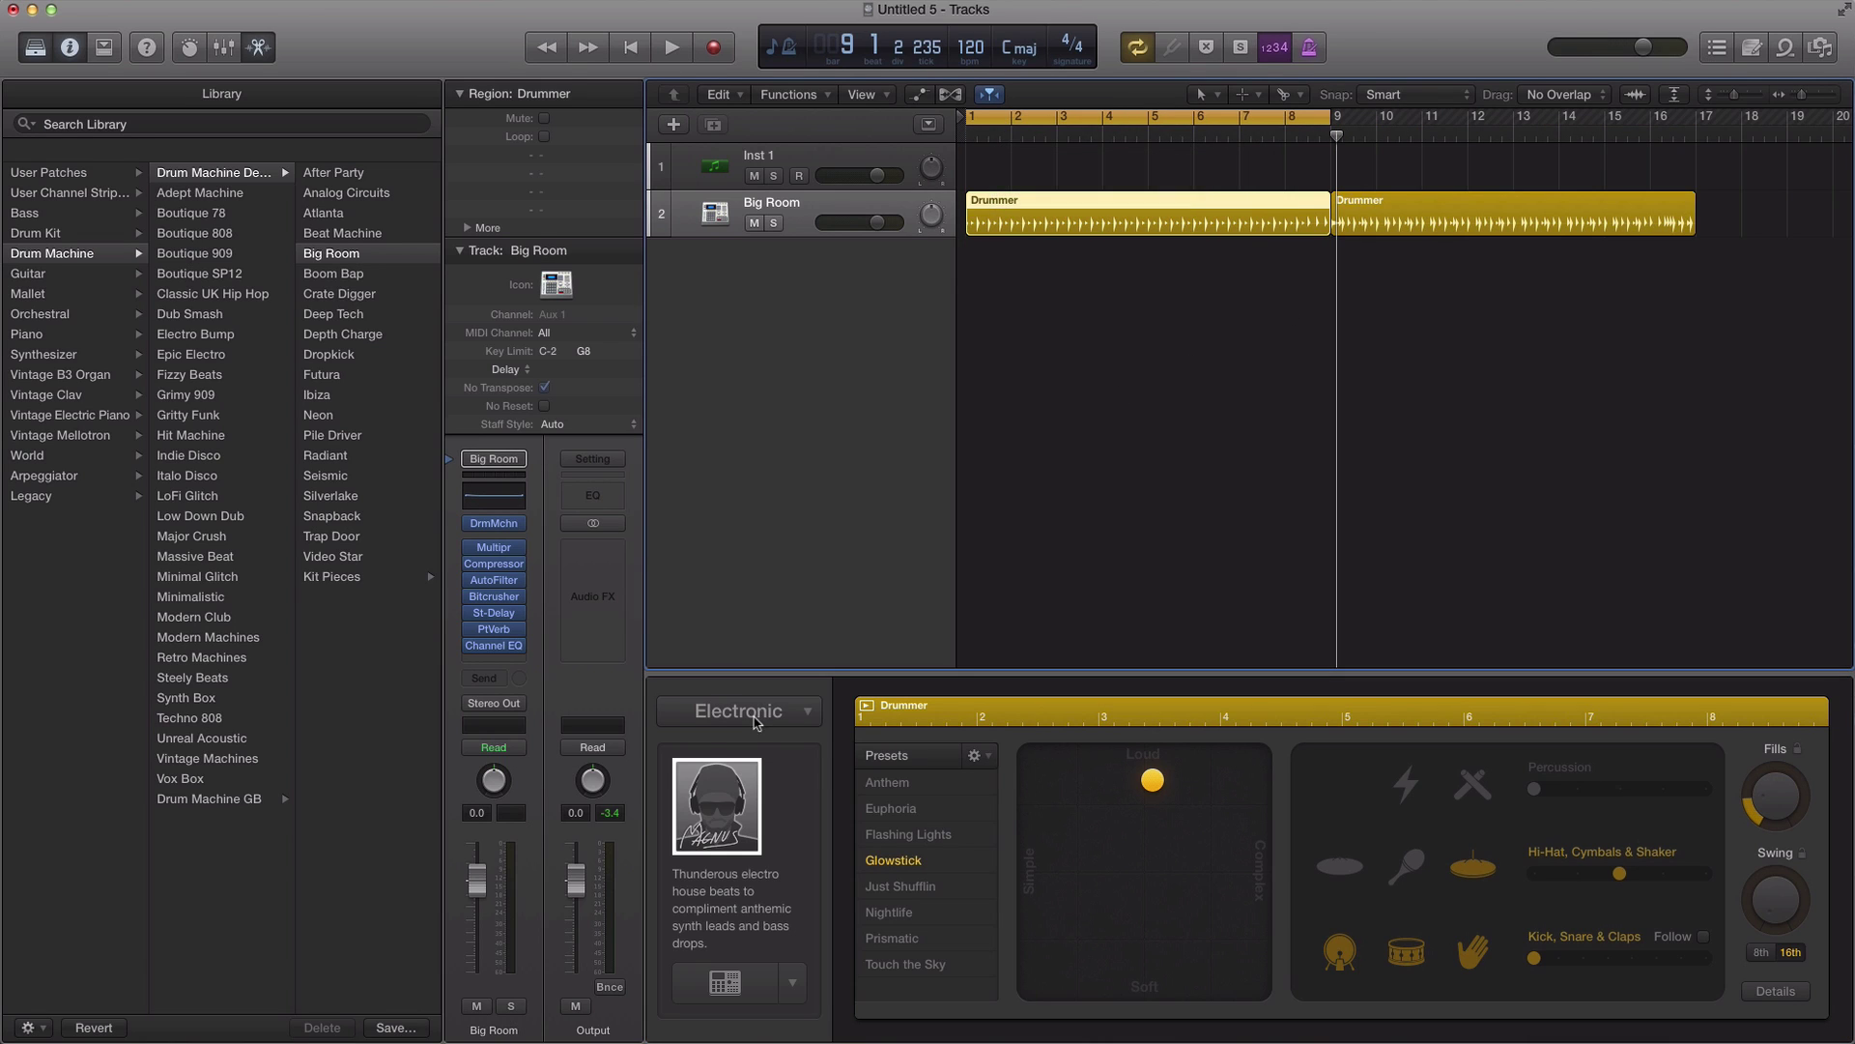
pyautogui.click(755, 715)
pyautogui.click(742, 710)
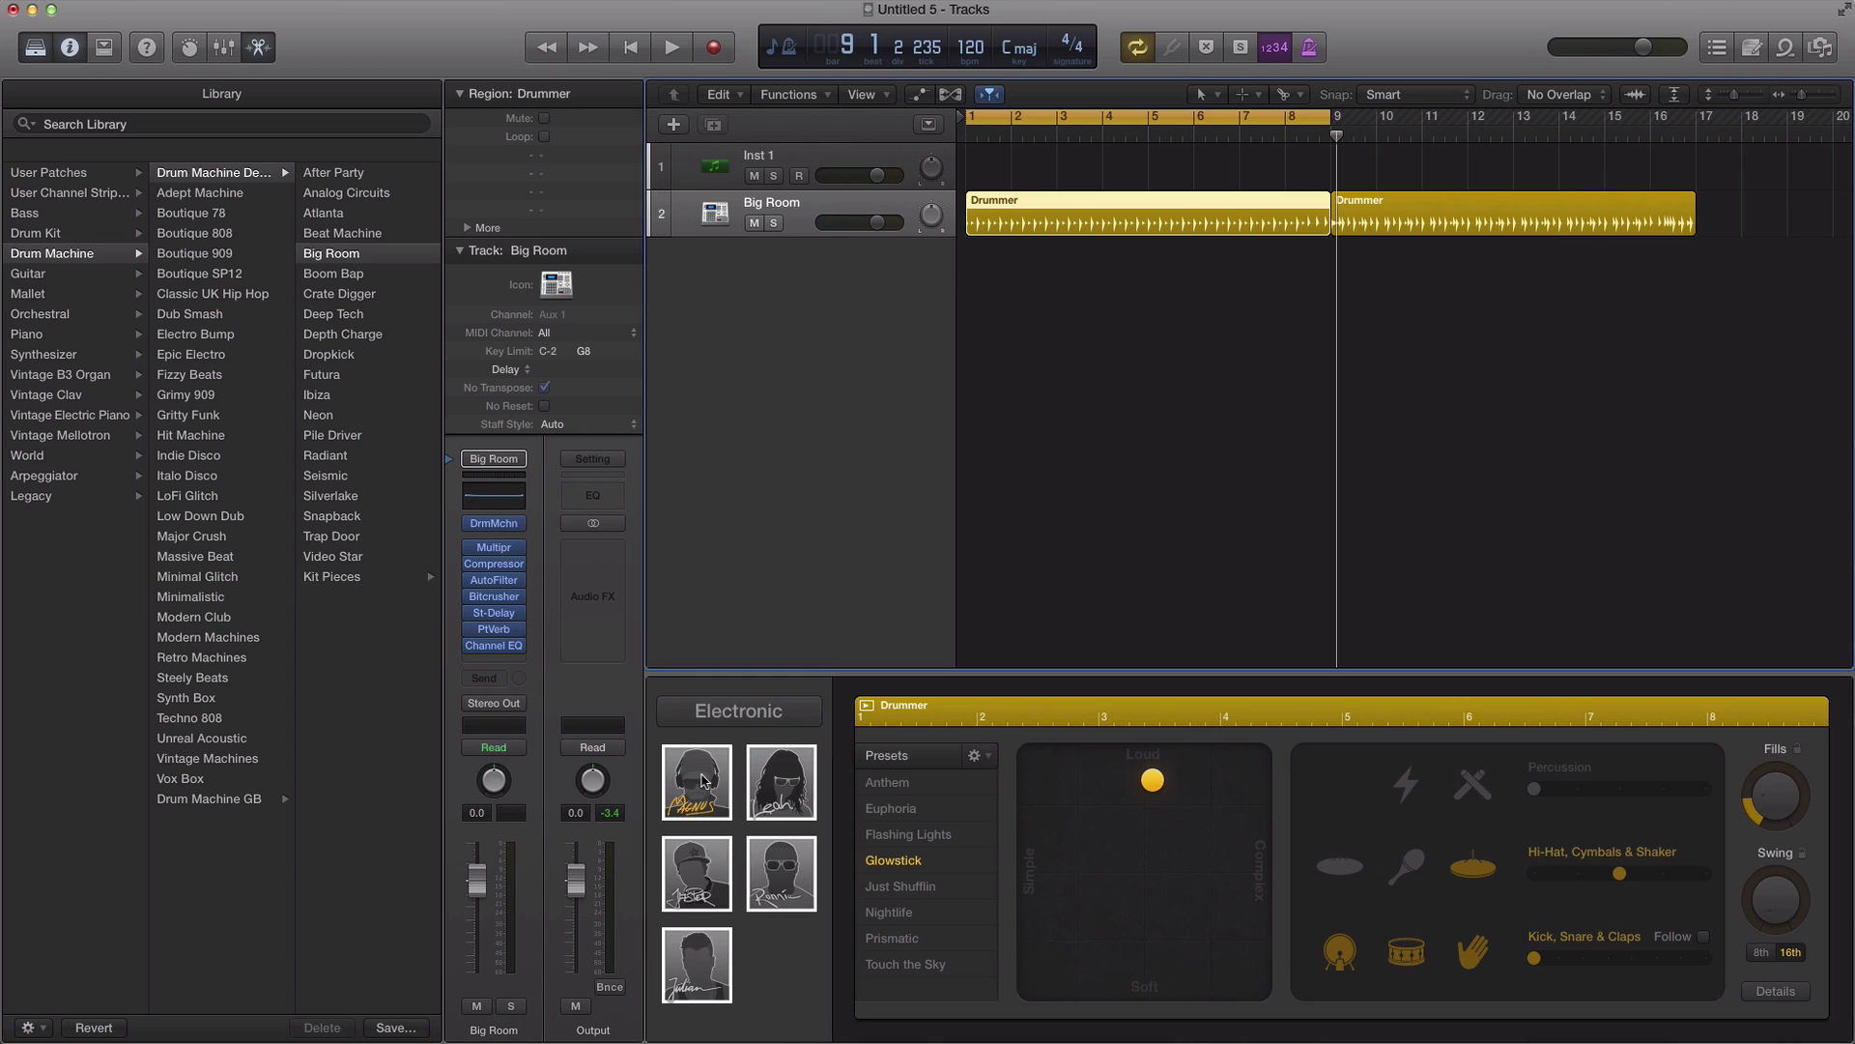
pyautogui.click(996, 630)
pyautogui.press('space')
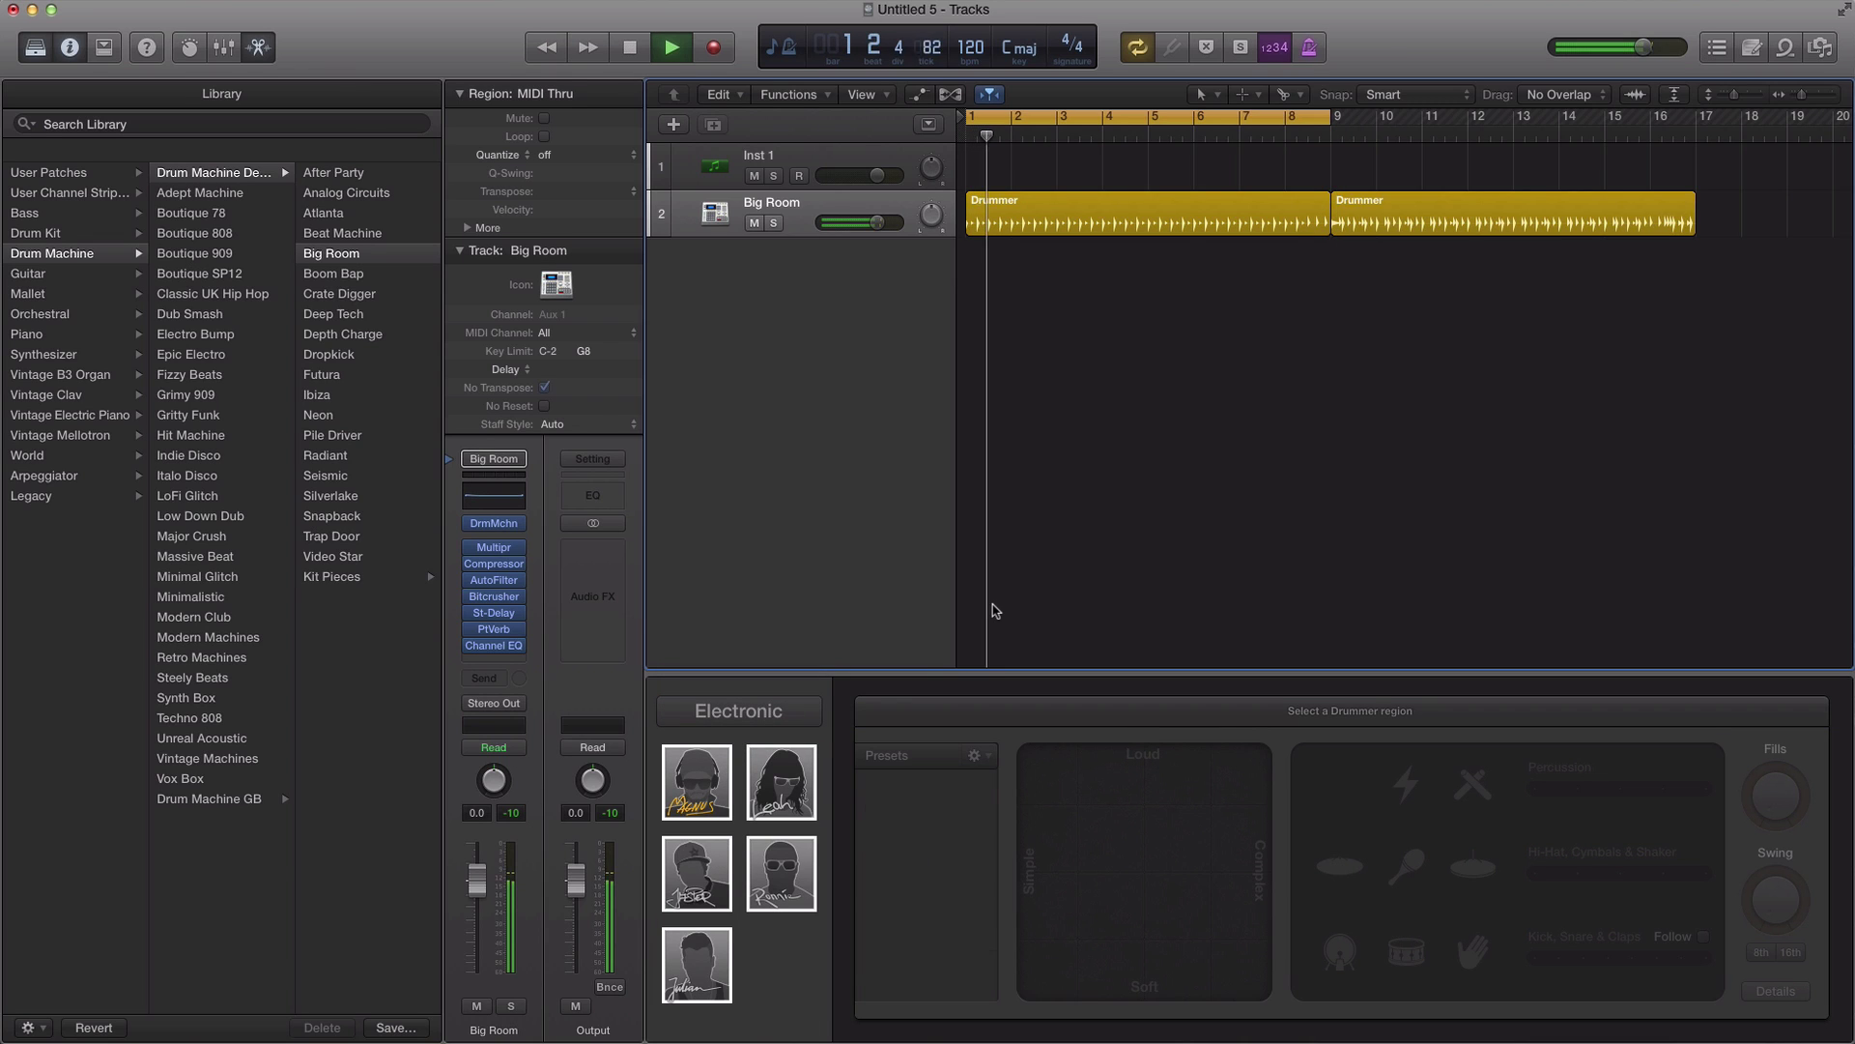
pyautogui.click(697, 781)
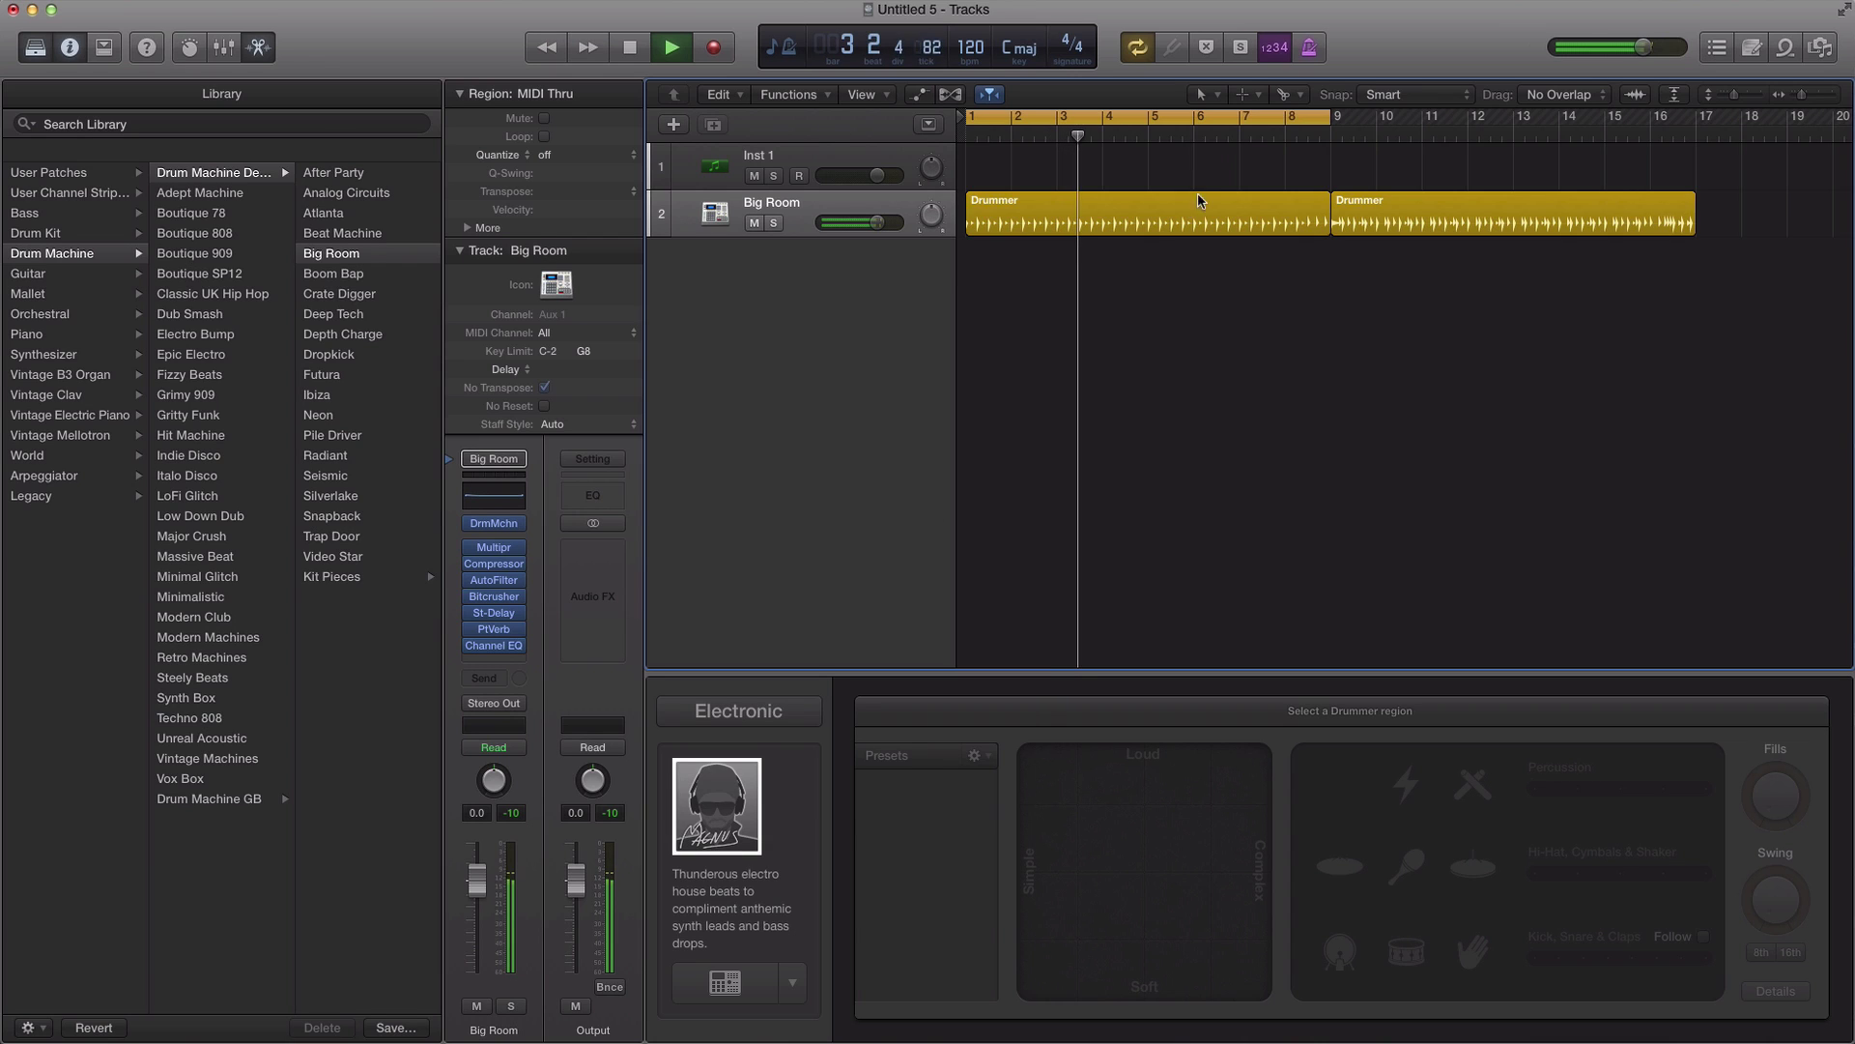
pyautogui.click(1159, 213)
pyautogui.press('space')
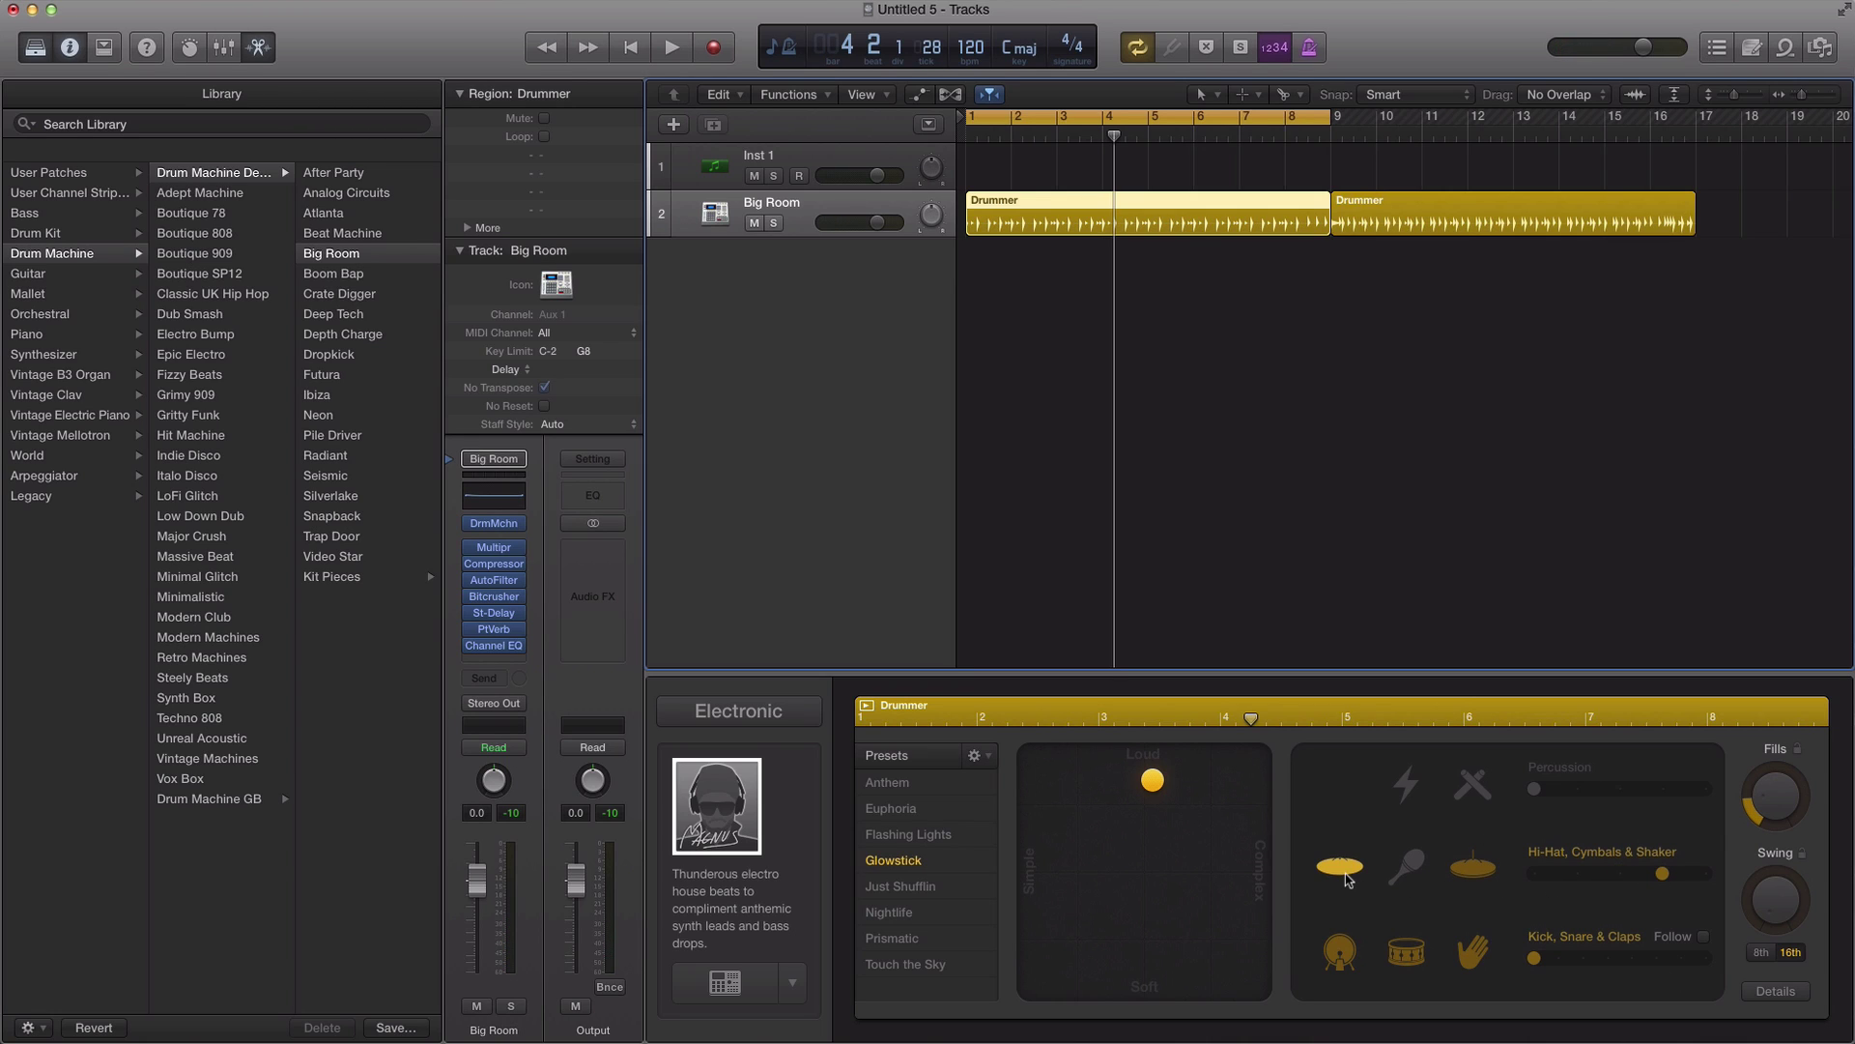
# Step: Add percussion to the first Glowstick region and audition it from bar 1
pyautogui.press('space')
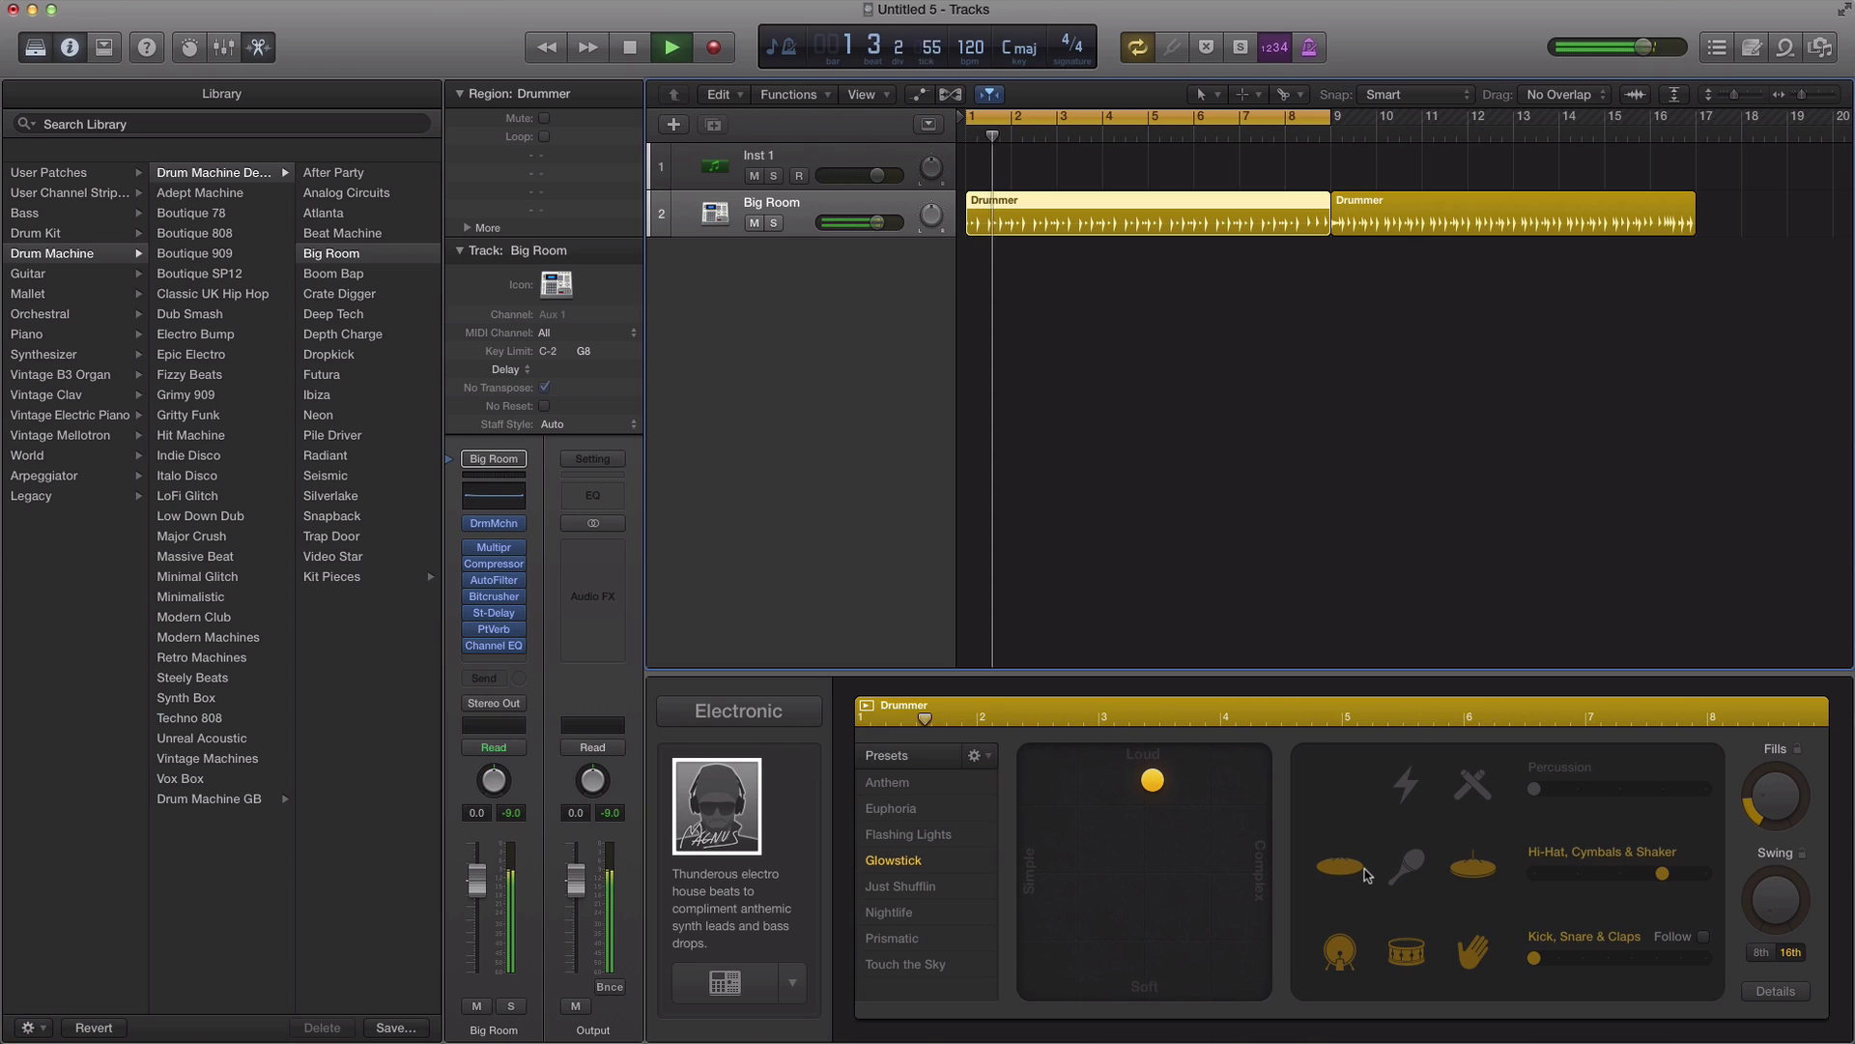
pyautogui.click(1403, 798)
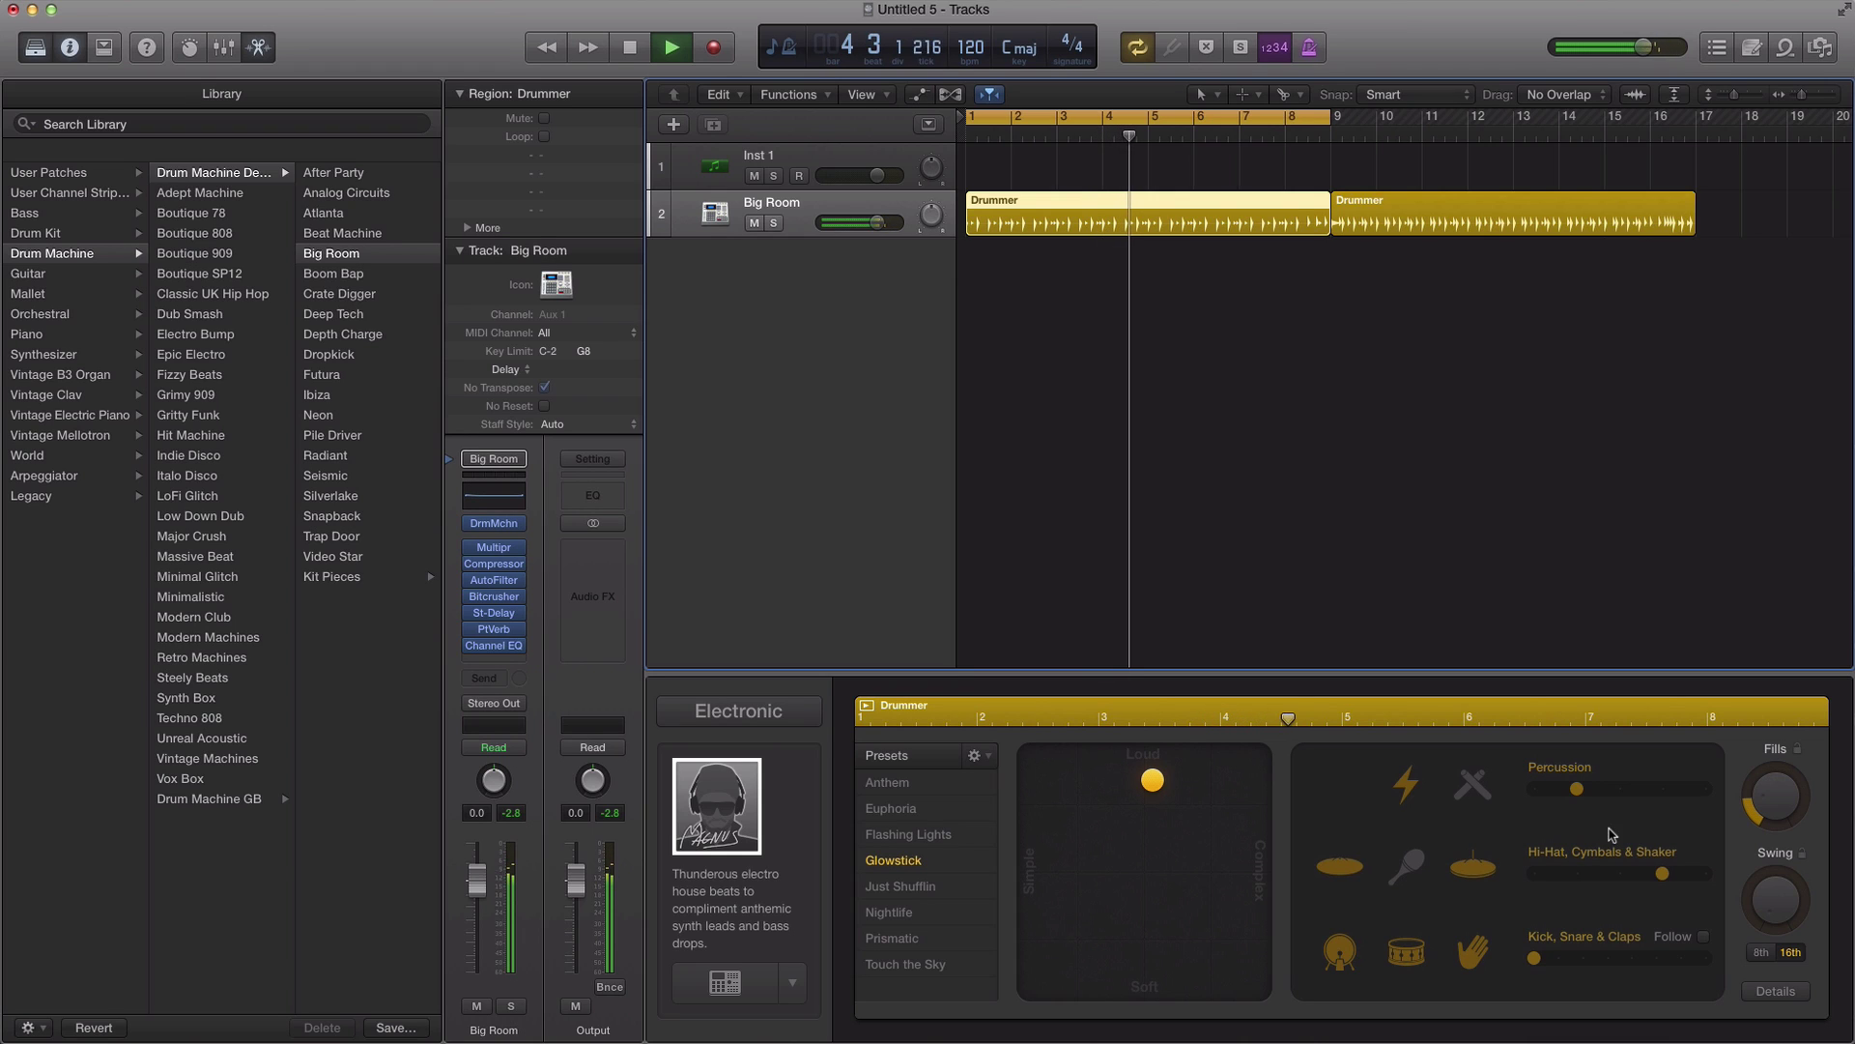
pyautogui.press('space')
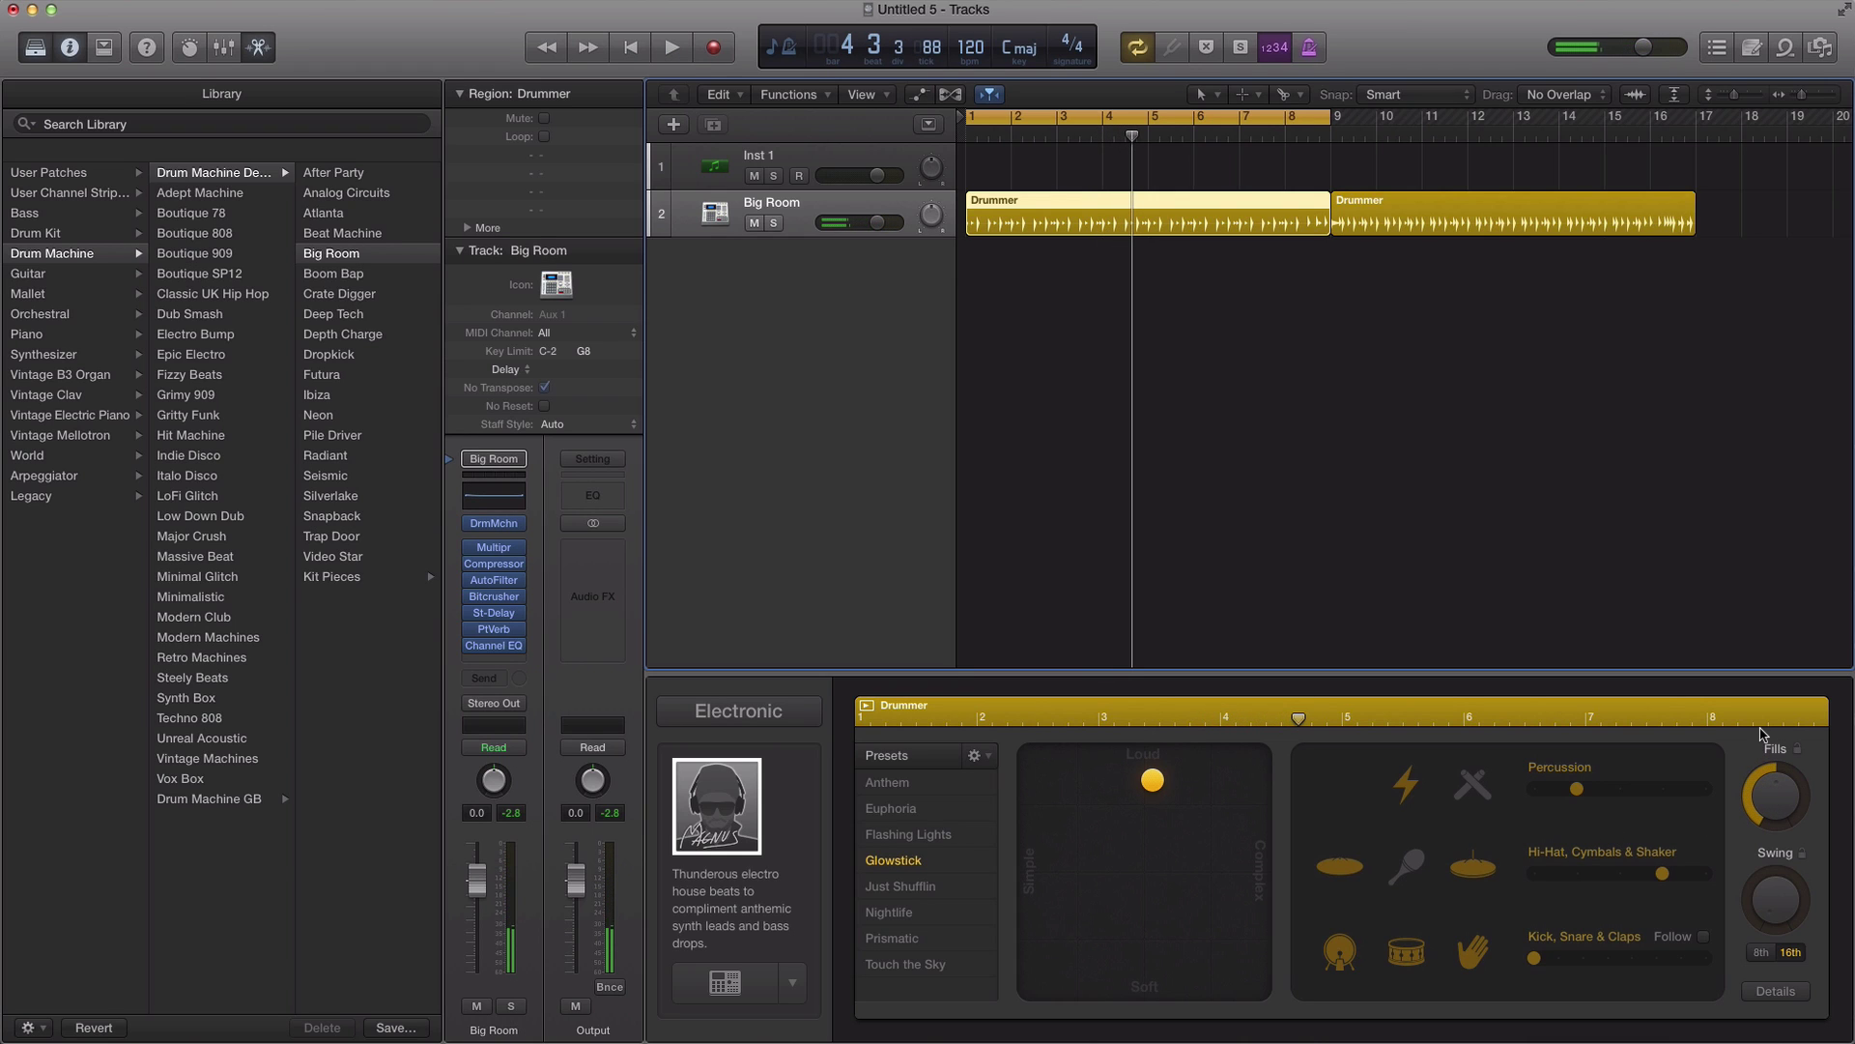
pyautogui.press('space')
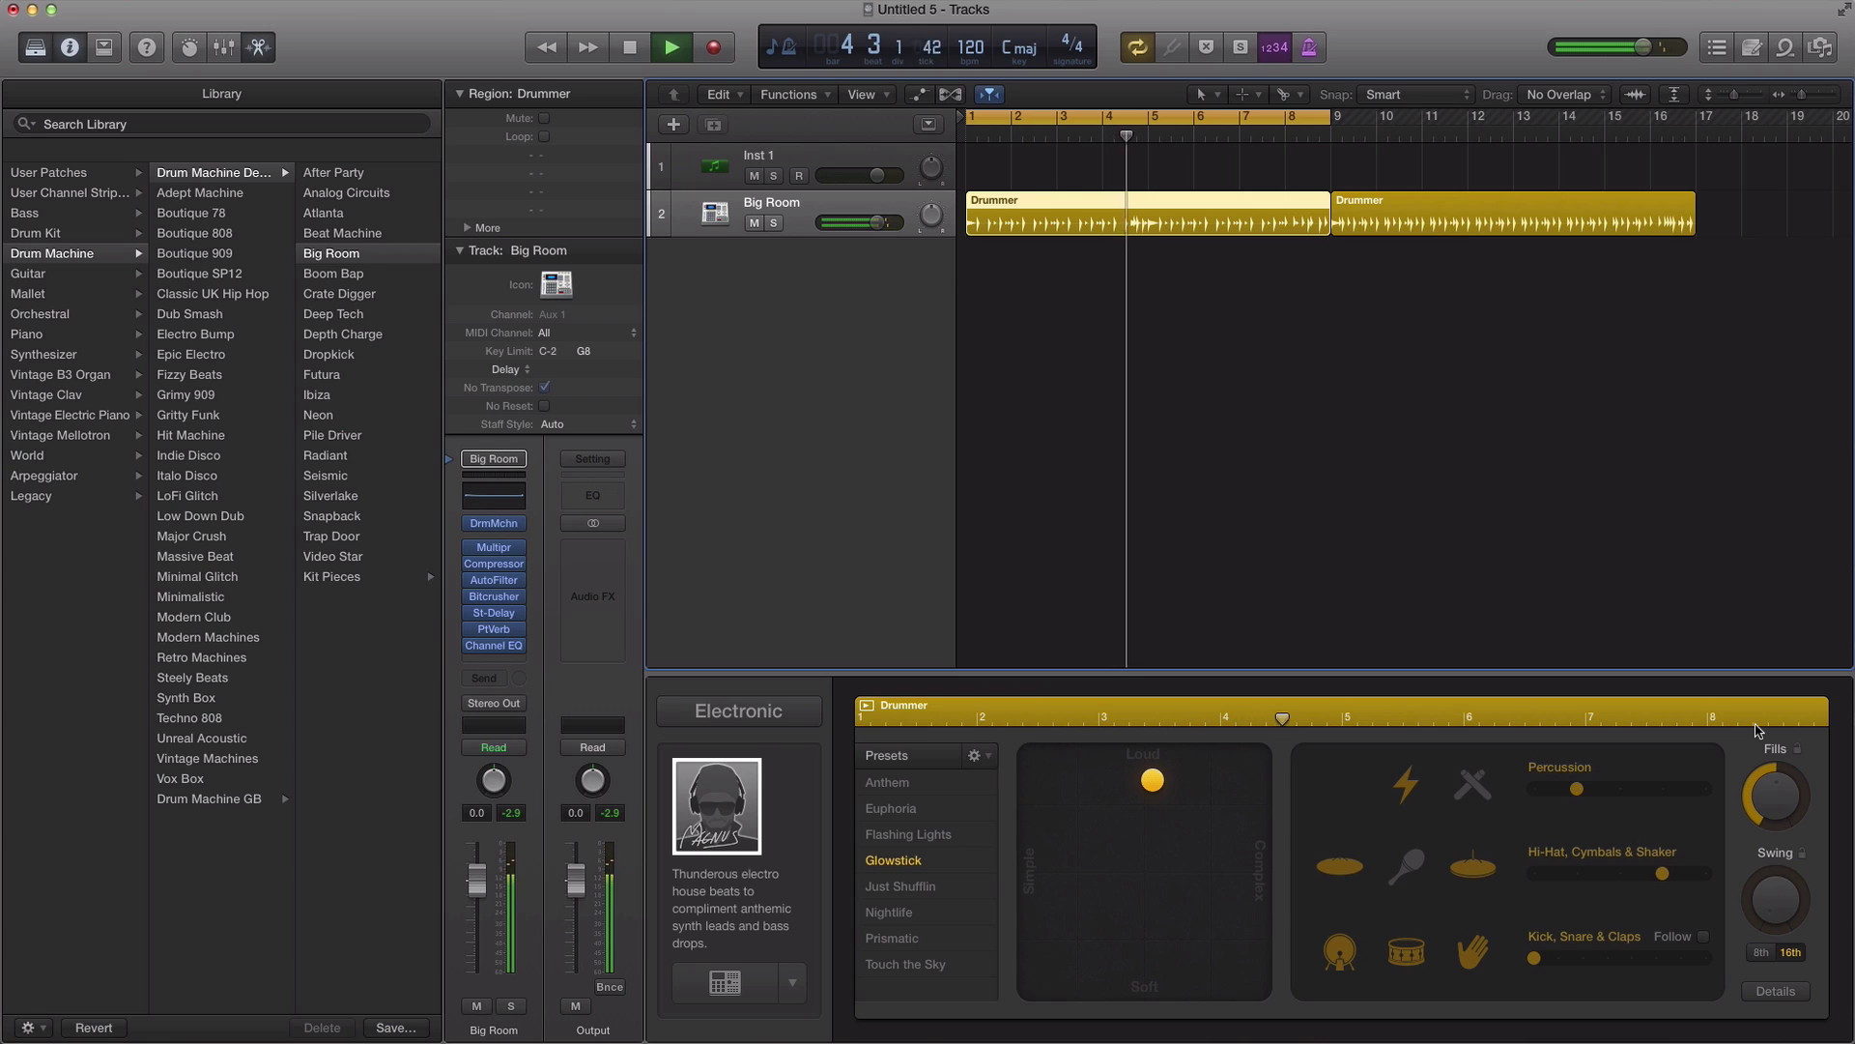
pyautogui.press('space')
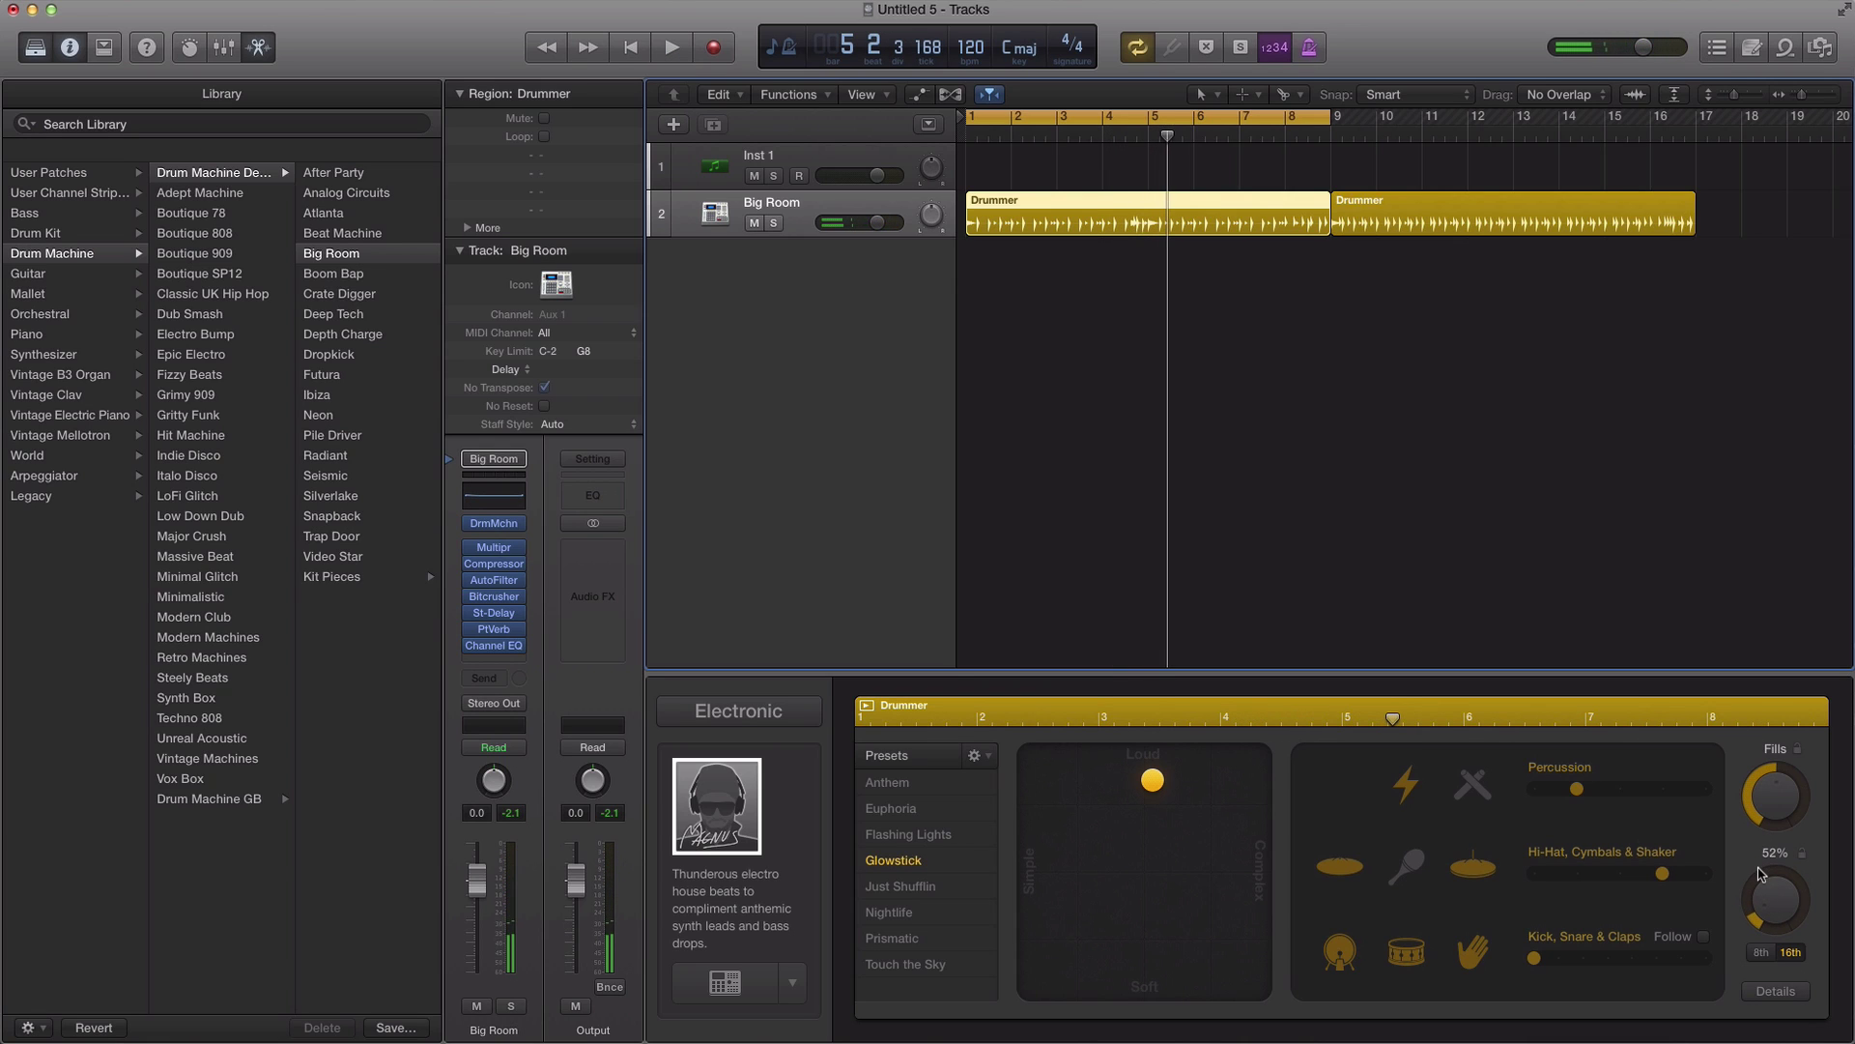
pyautogui.press('Return')
pyautogui.press('space')
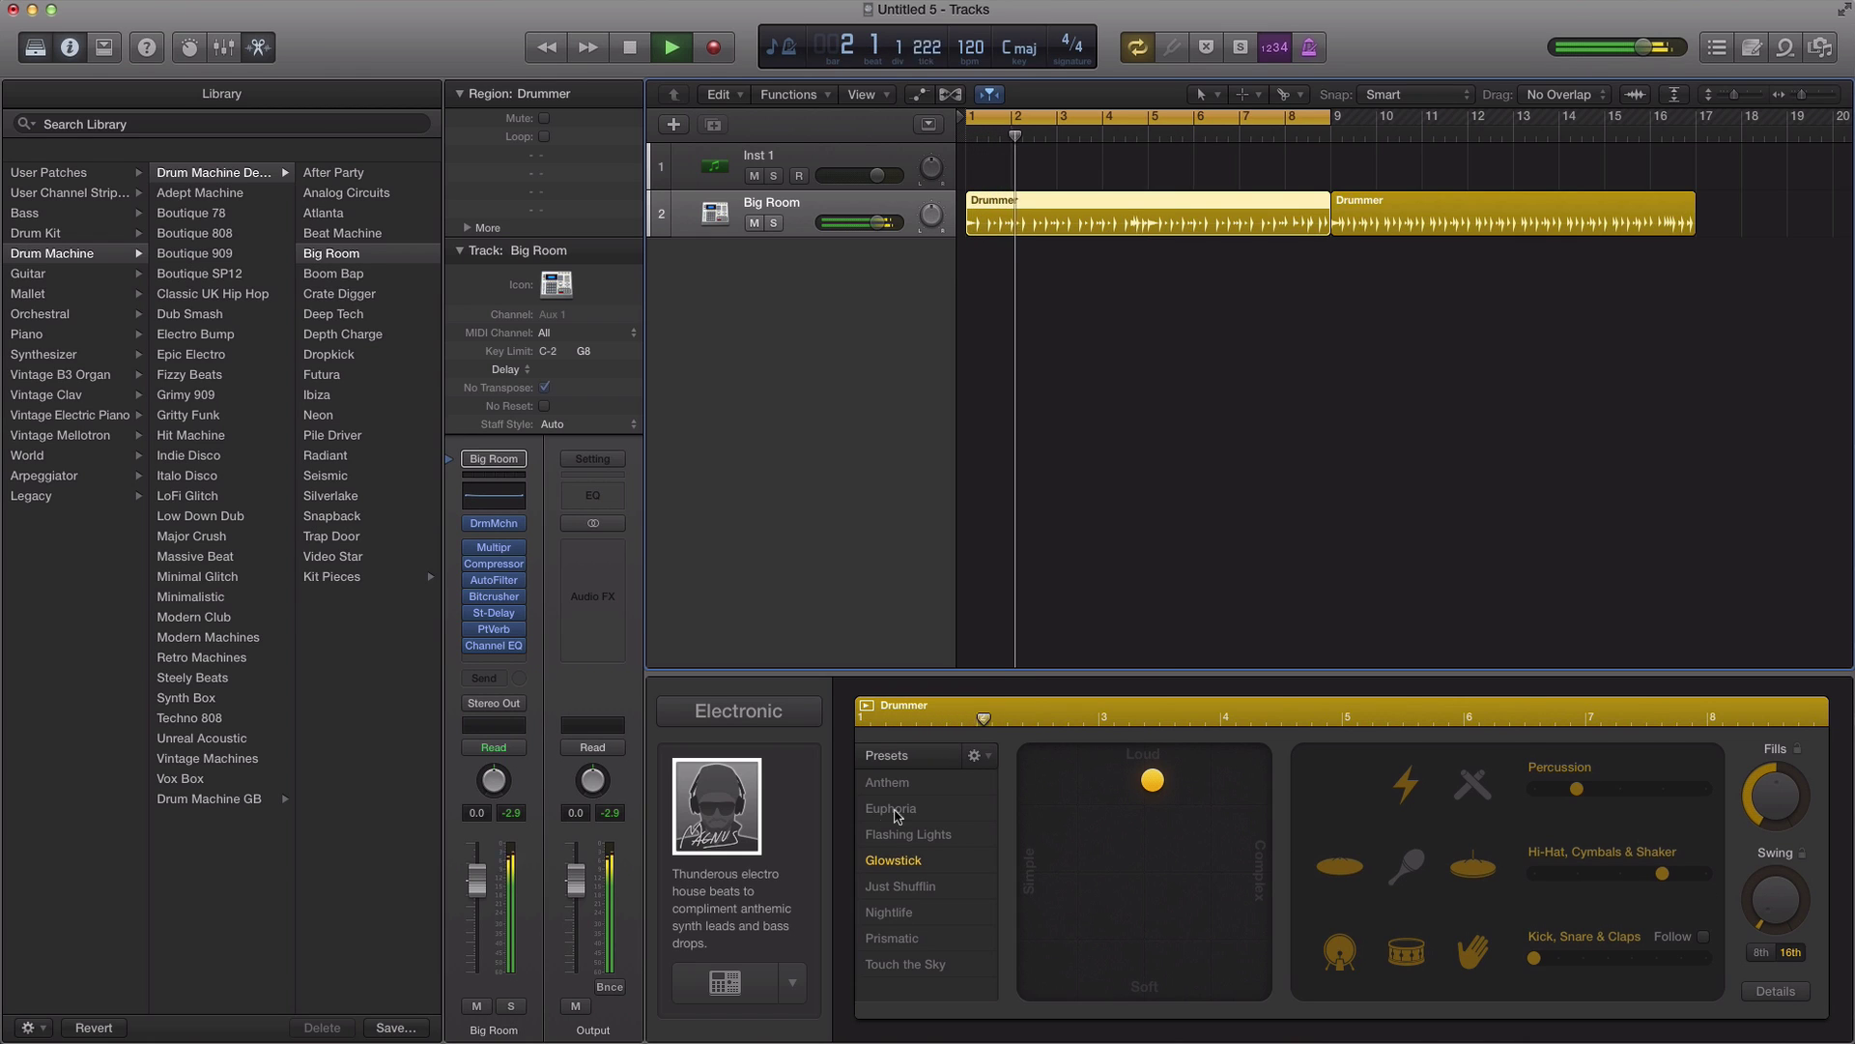
# Step: Move the XY puck toward Simple and slightly Soft, then audition the Glowstick pattern
pyautogui.press('space')
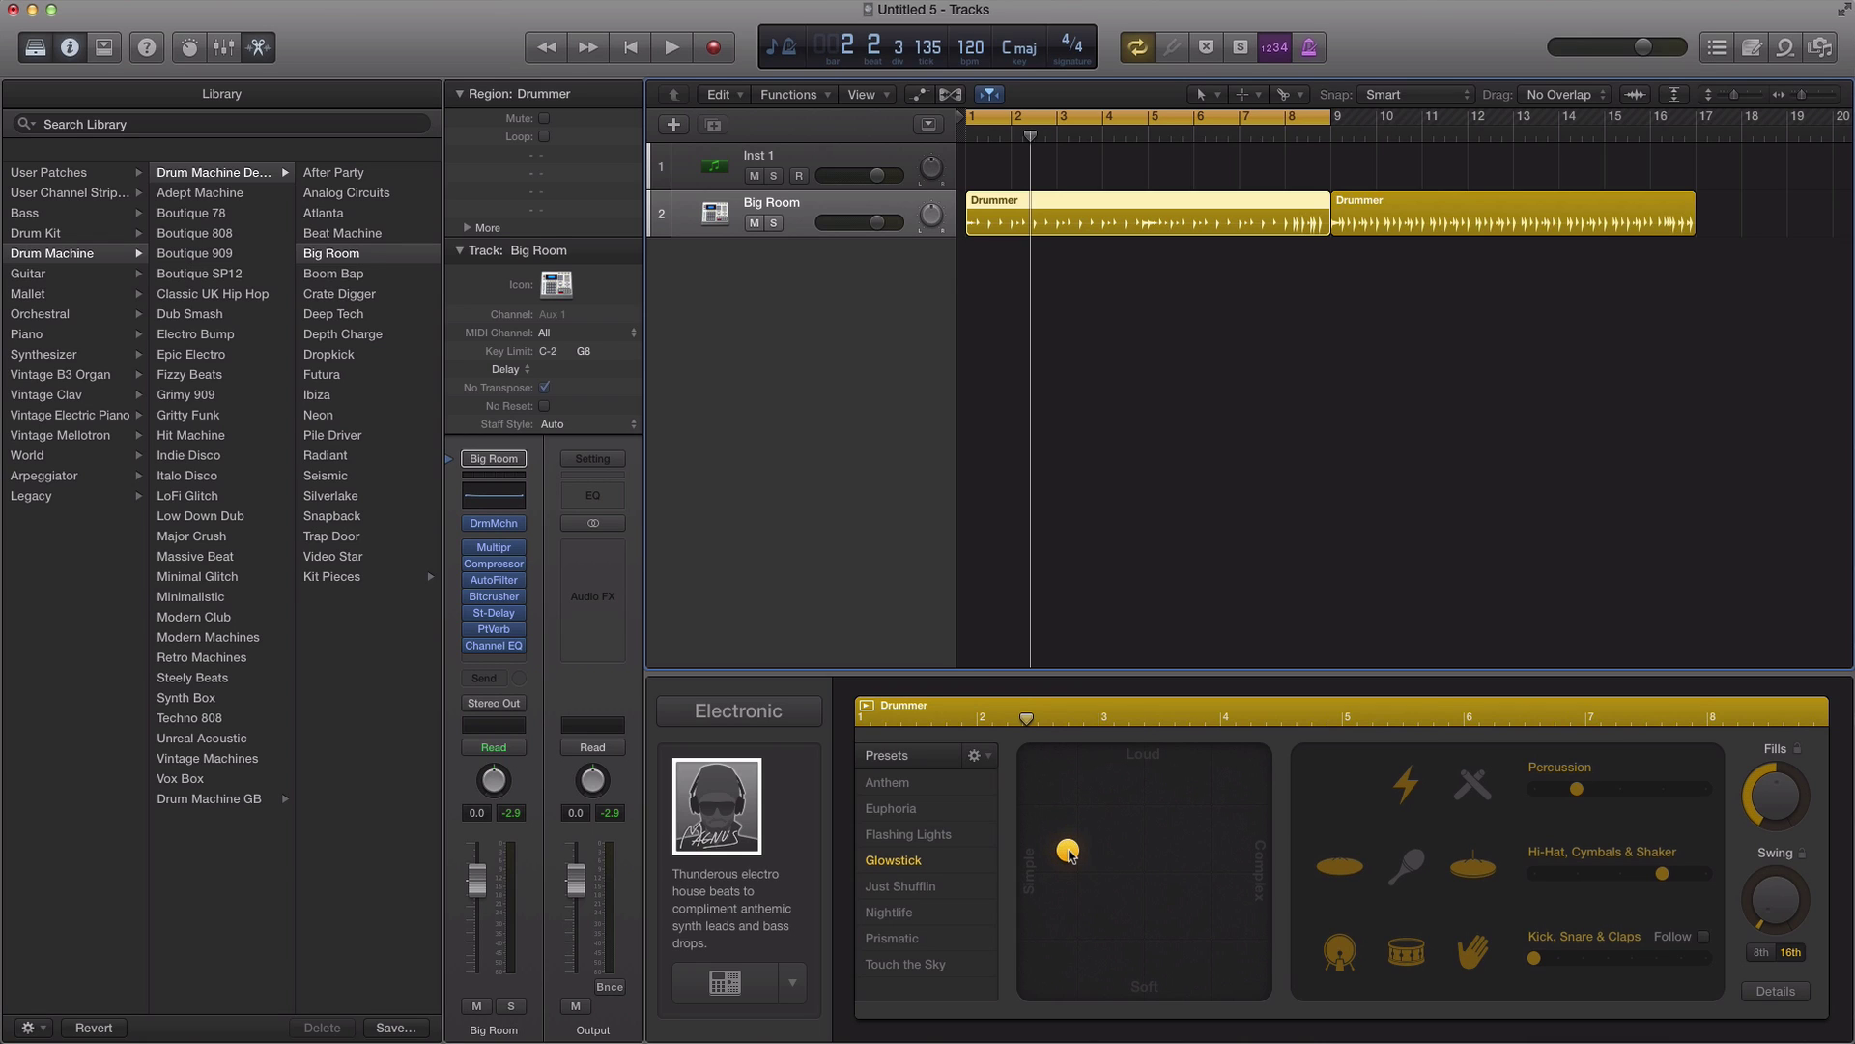
pyautogui.press('space')
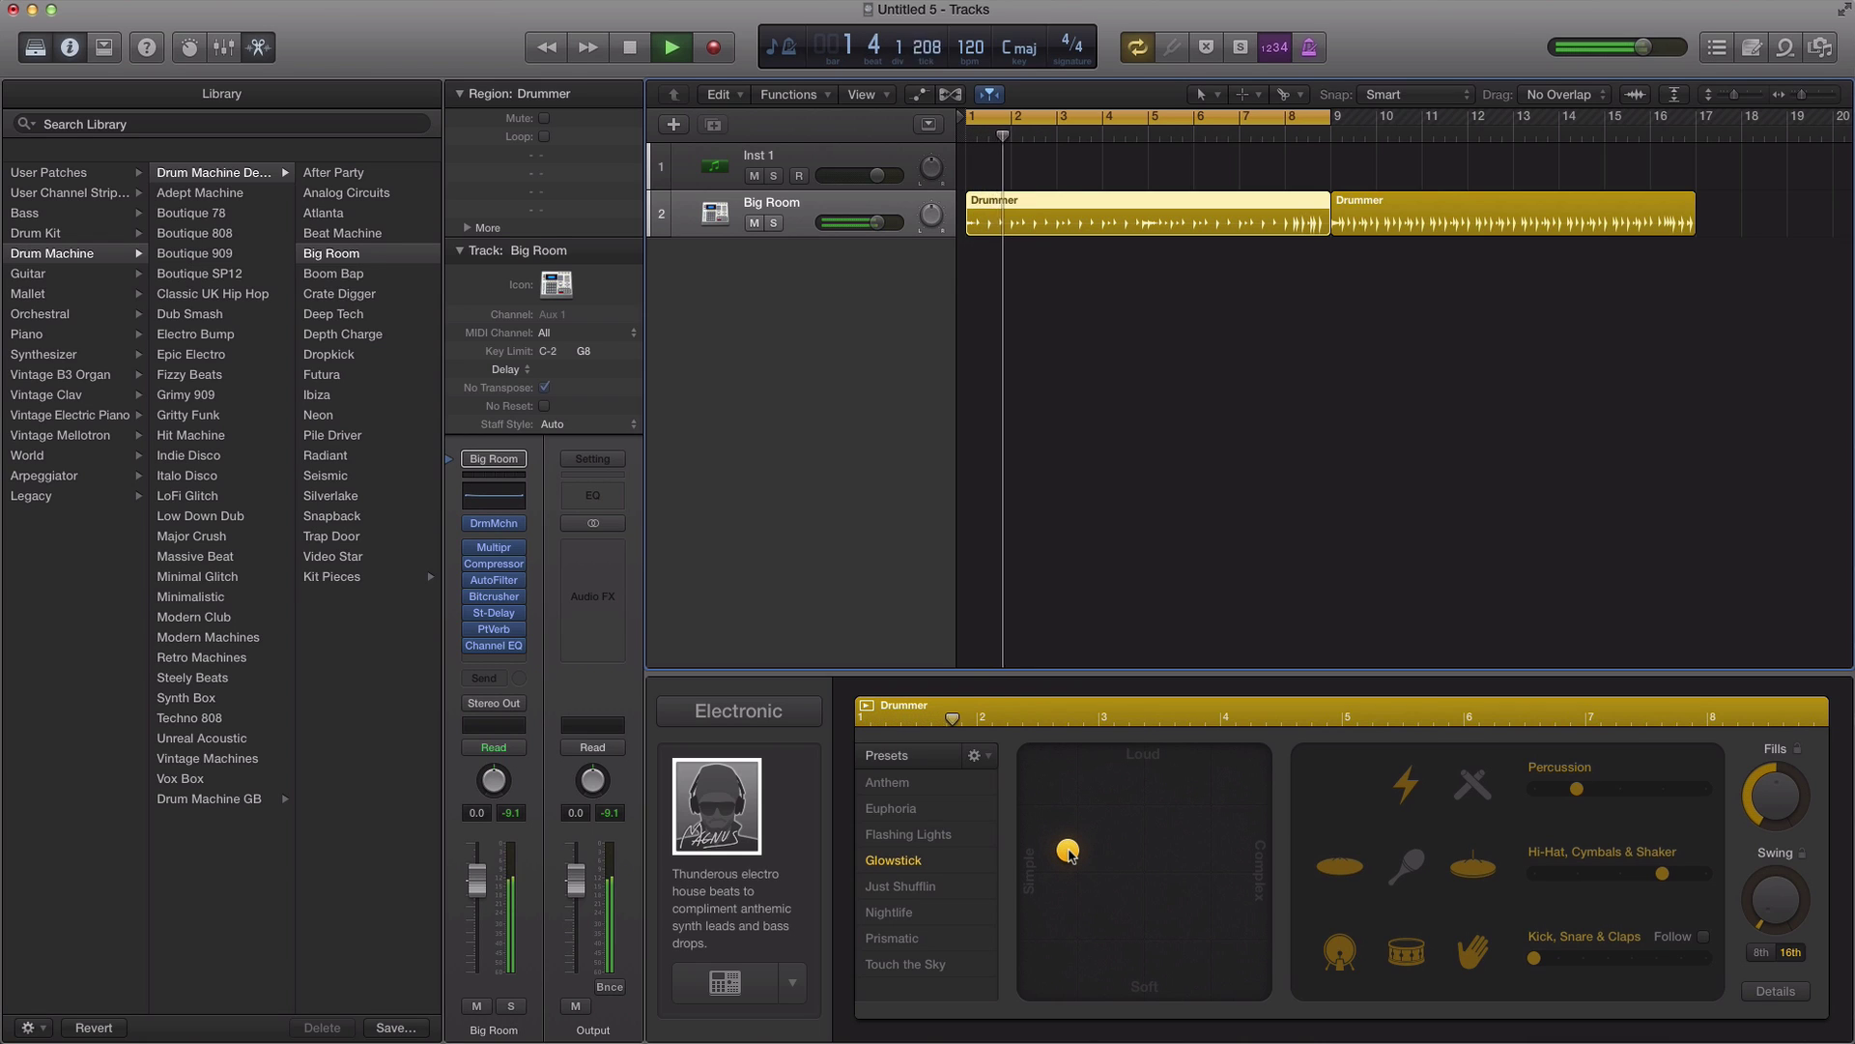
pyautogui.press('space')
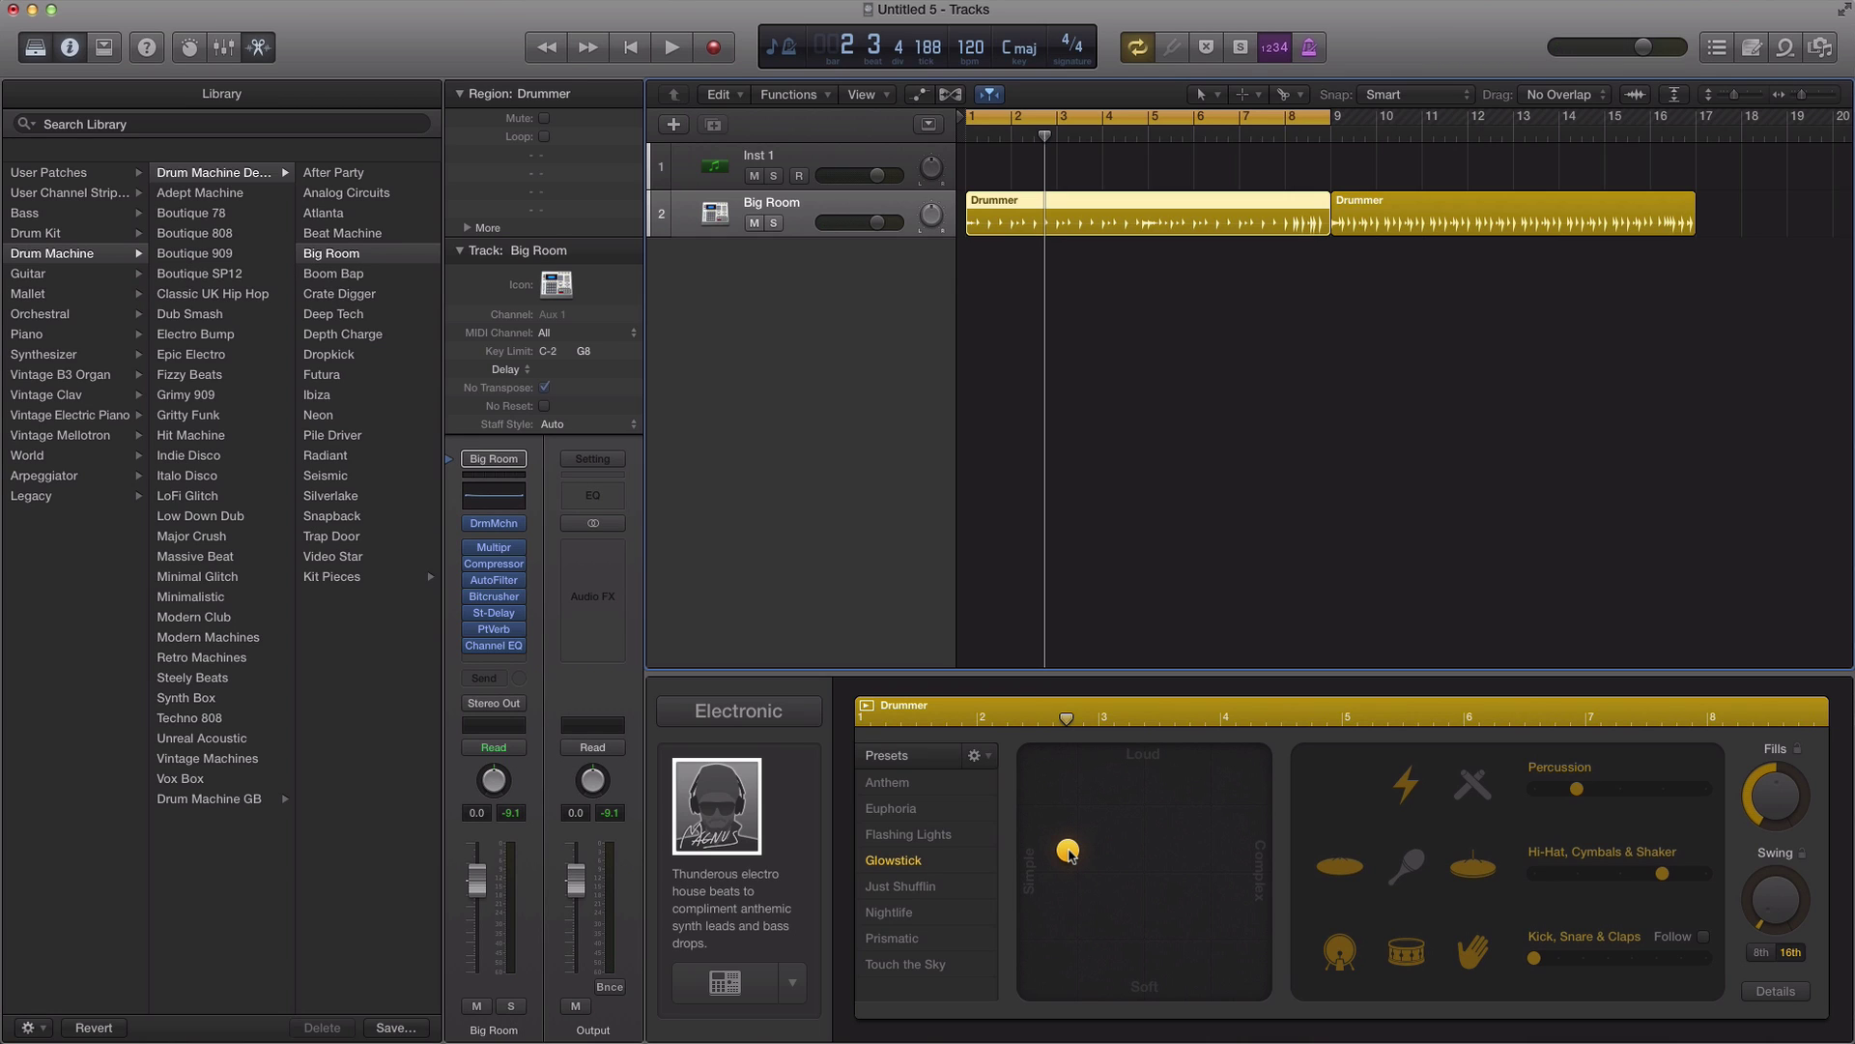
pyautogui.press('space')
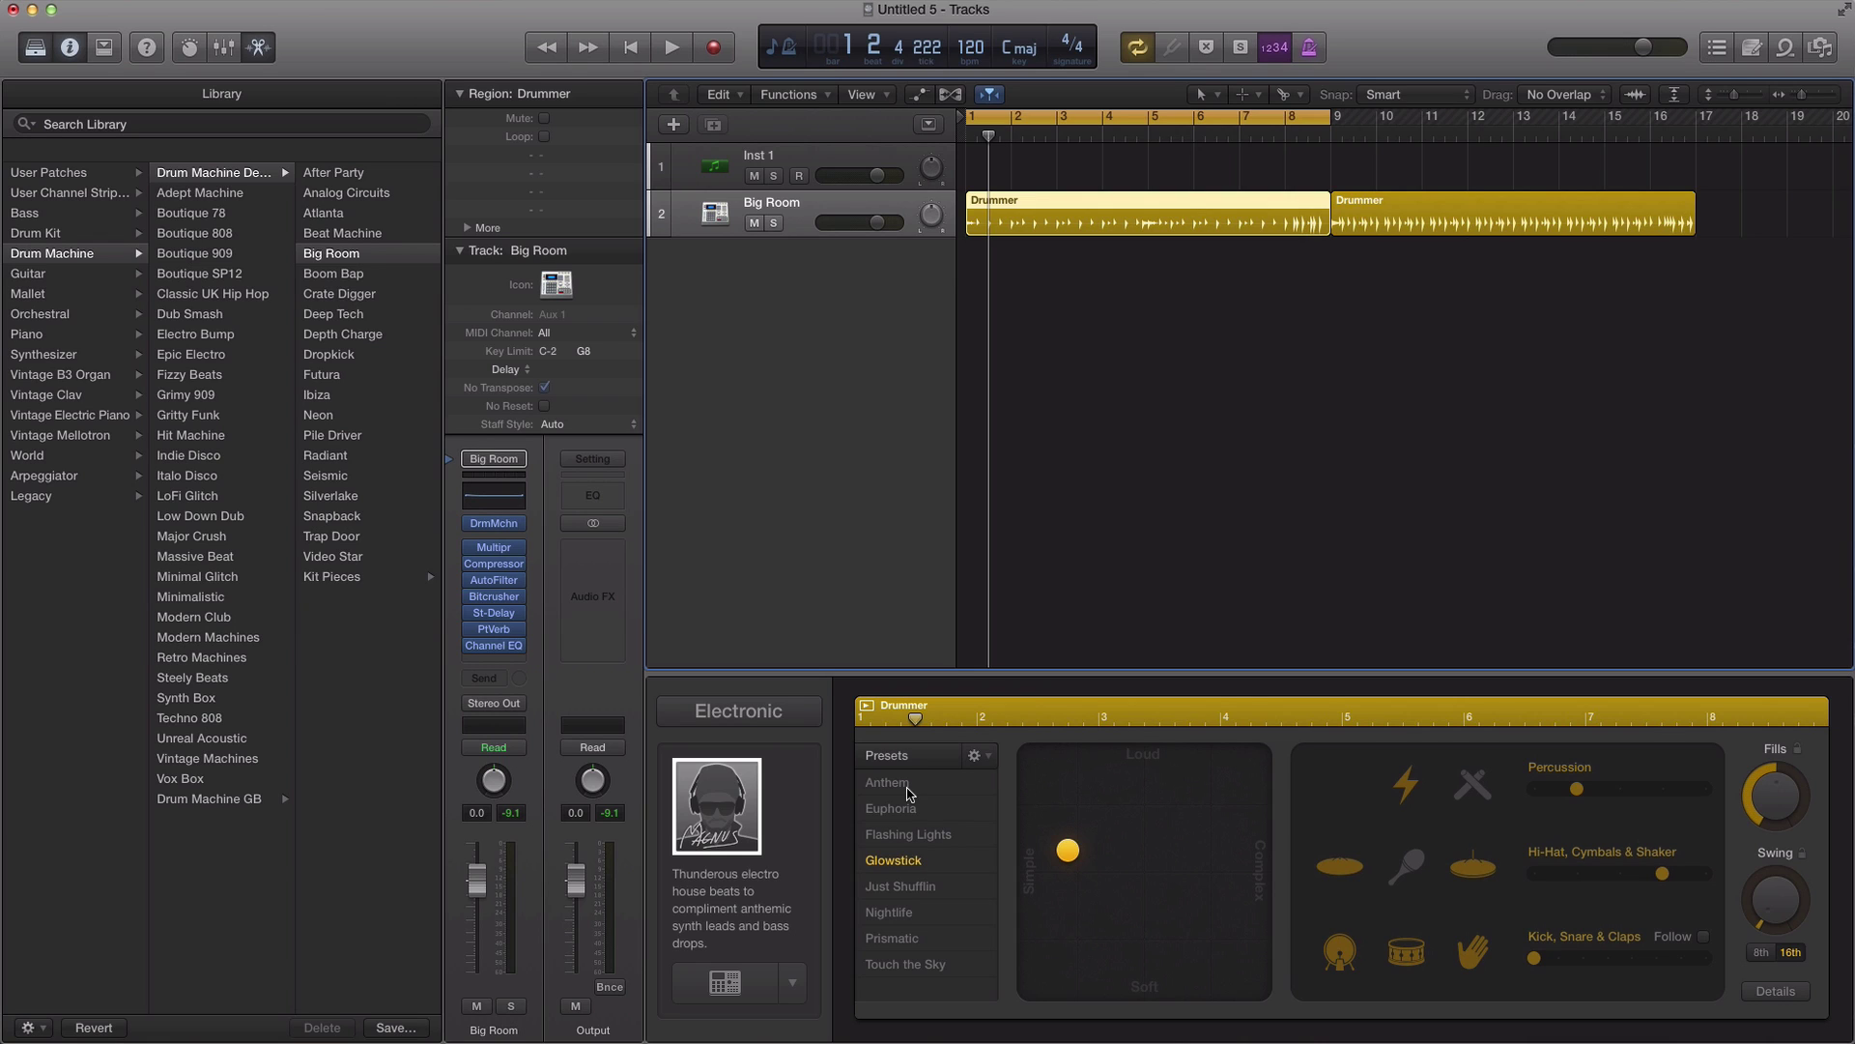
# Step: Audition the Anthem preset, then return to the Glowstick preset
pyautogui.click(888, 783)
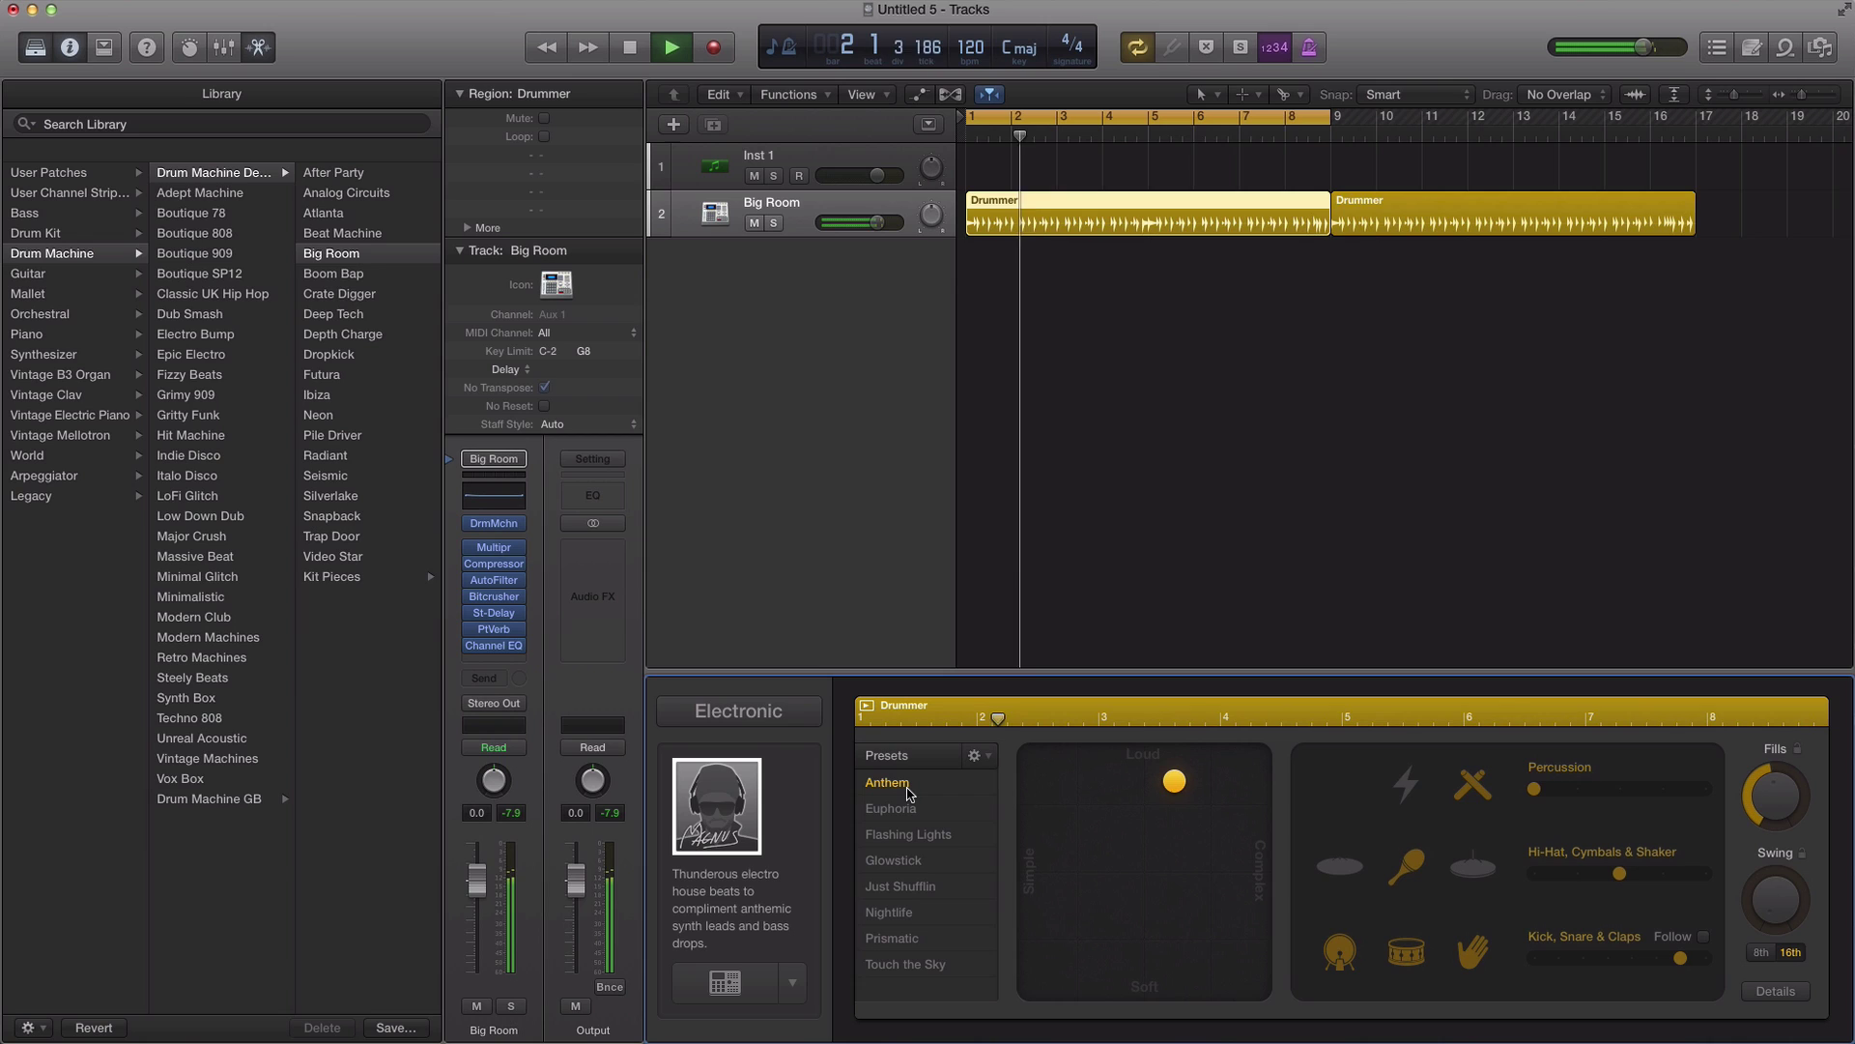
pyautogui.press('space')
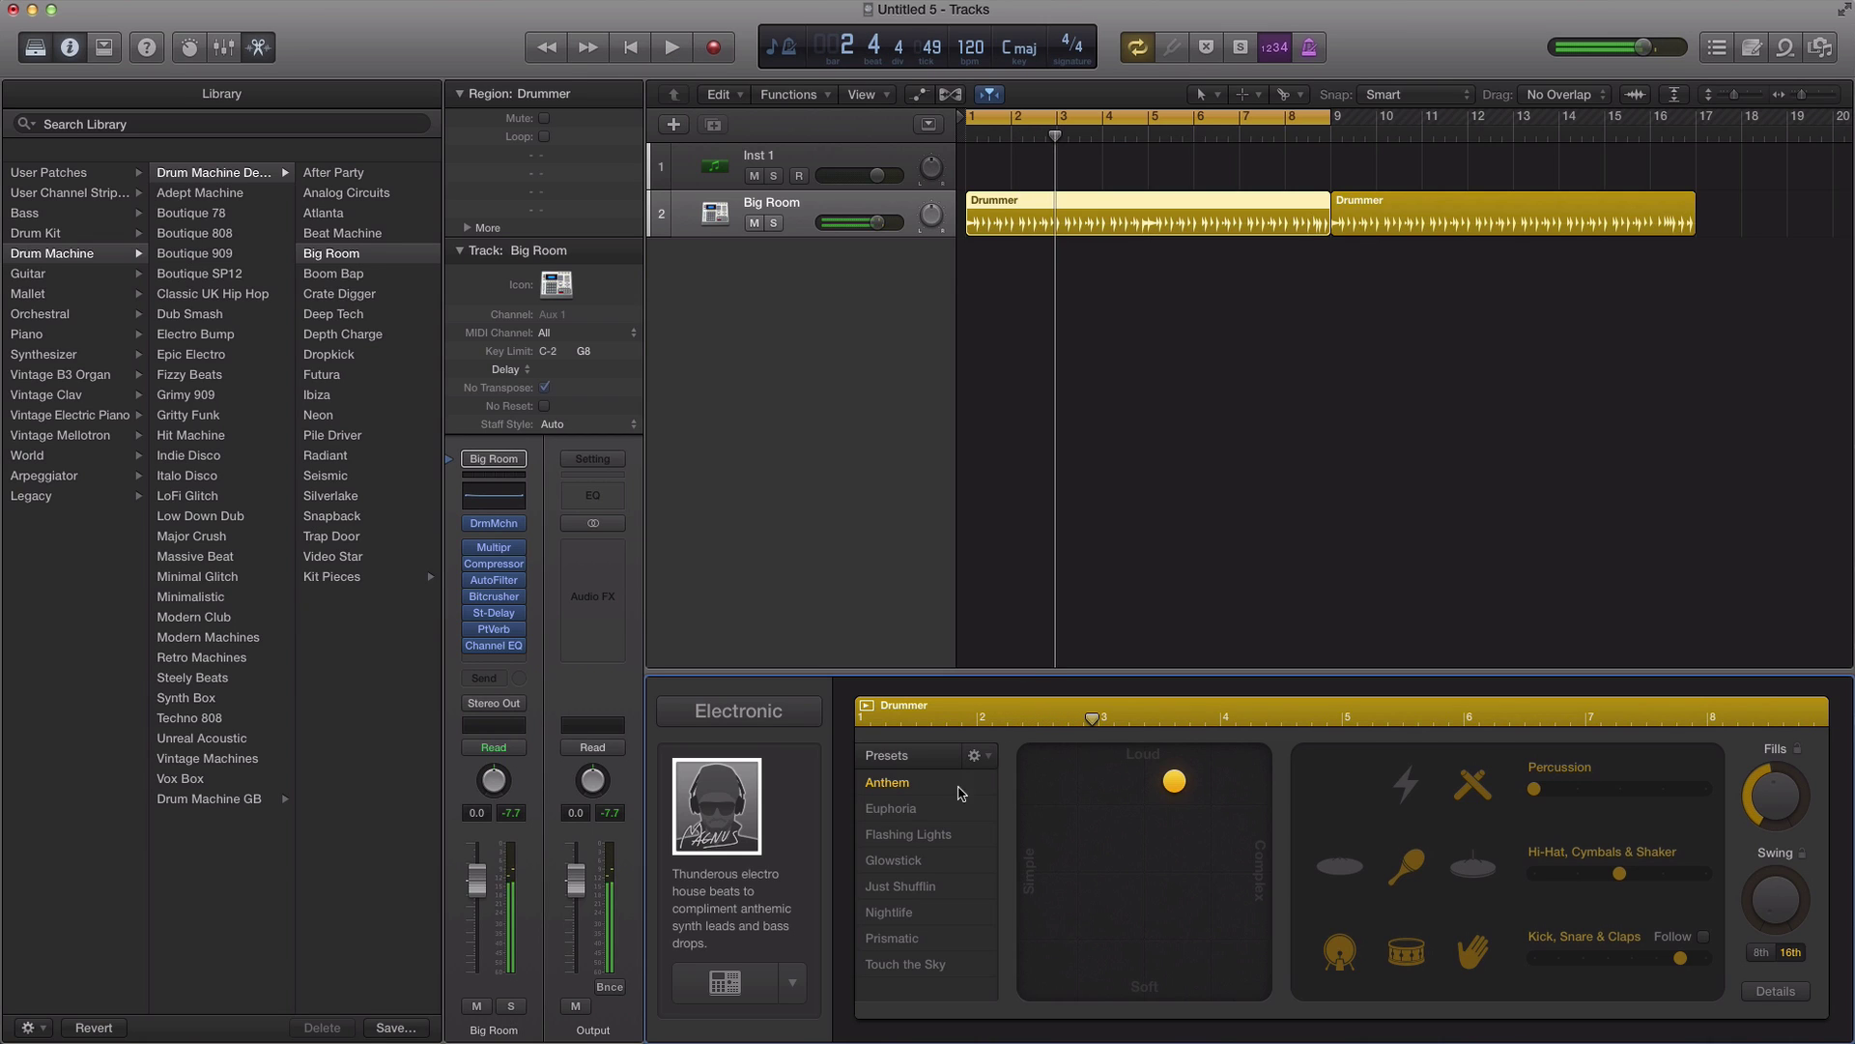
pyautogui.click(976, 757)
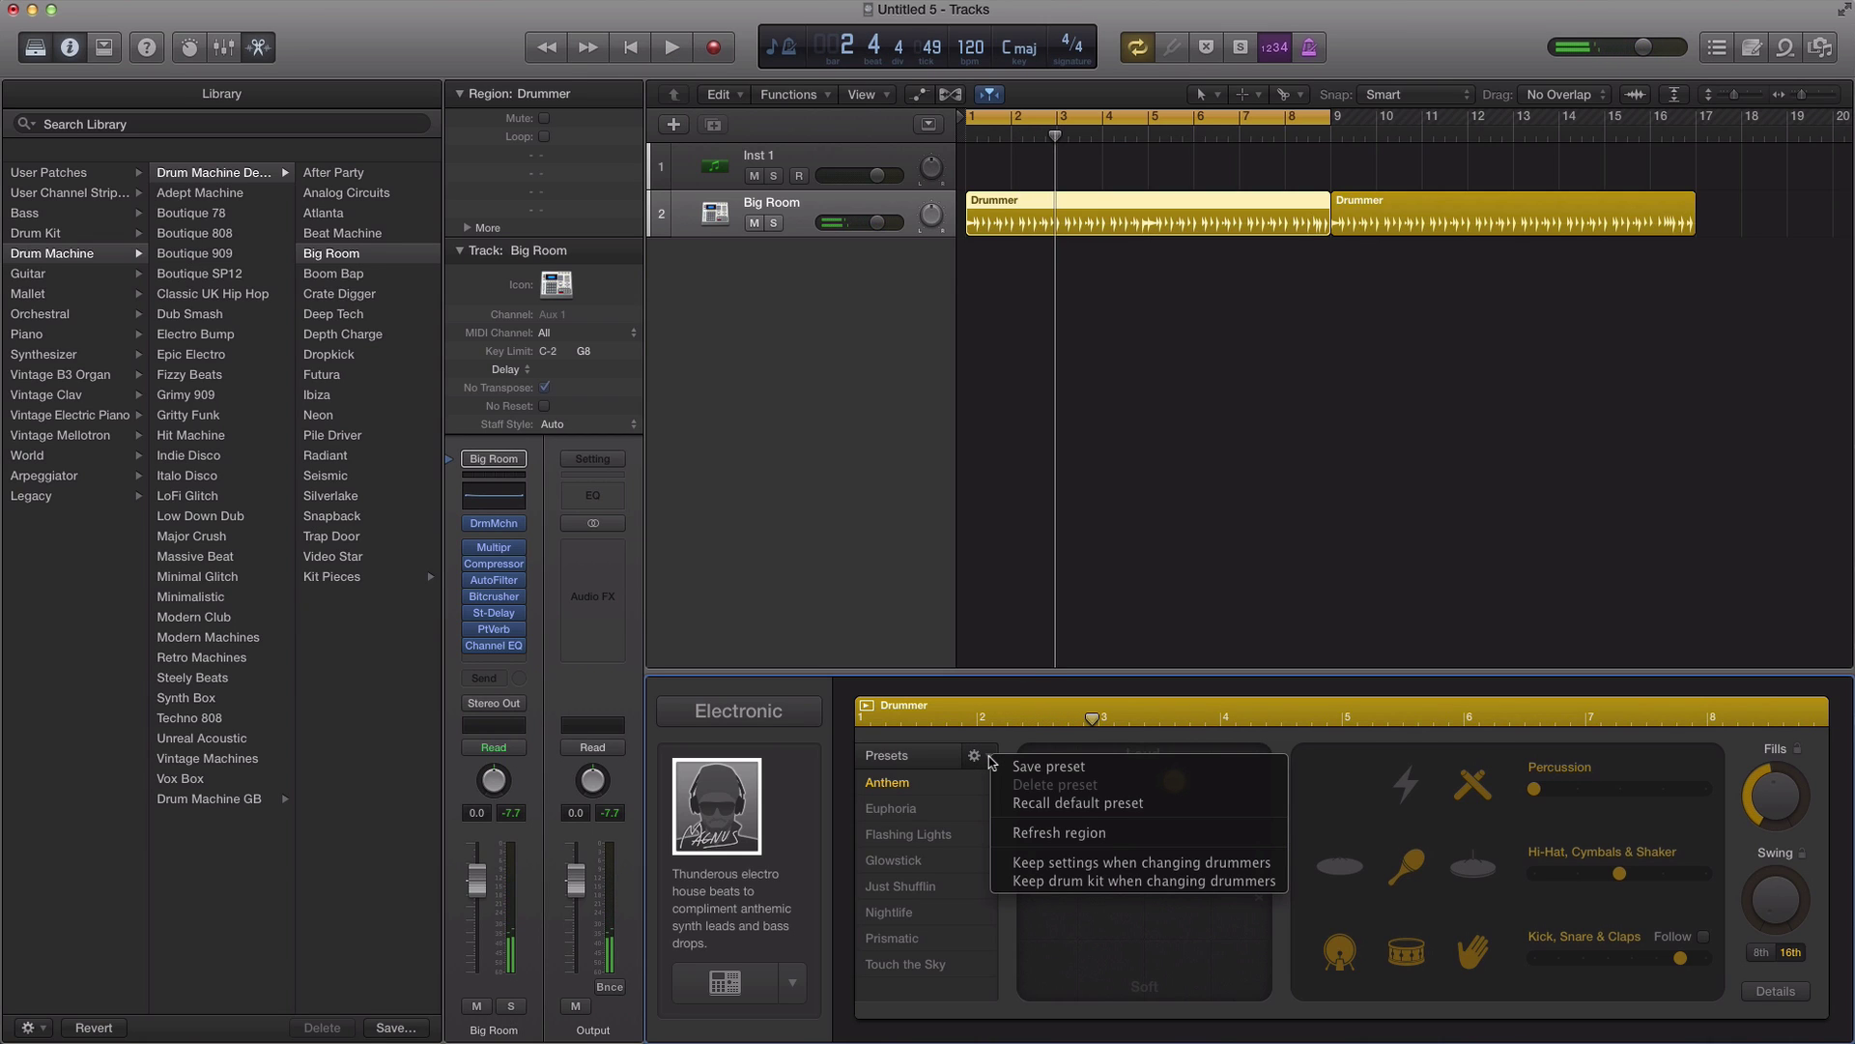
pyautogui.click(989, 763)
pyautogui.click(894, 860)
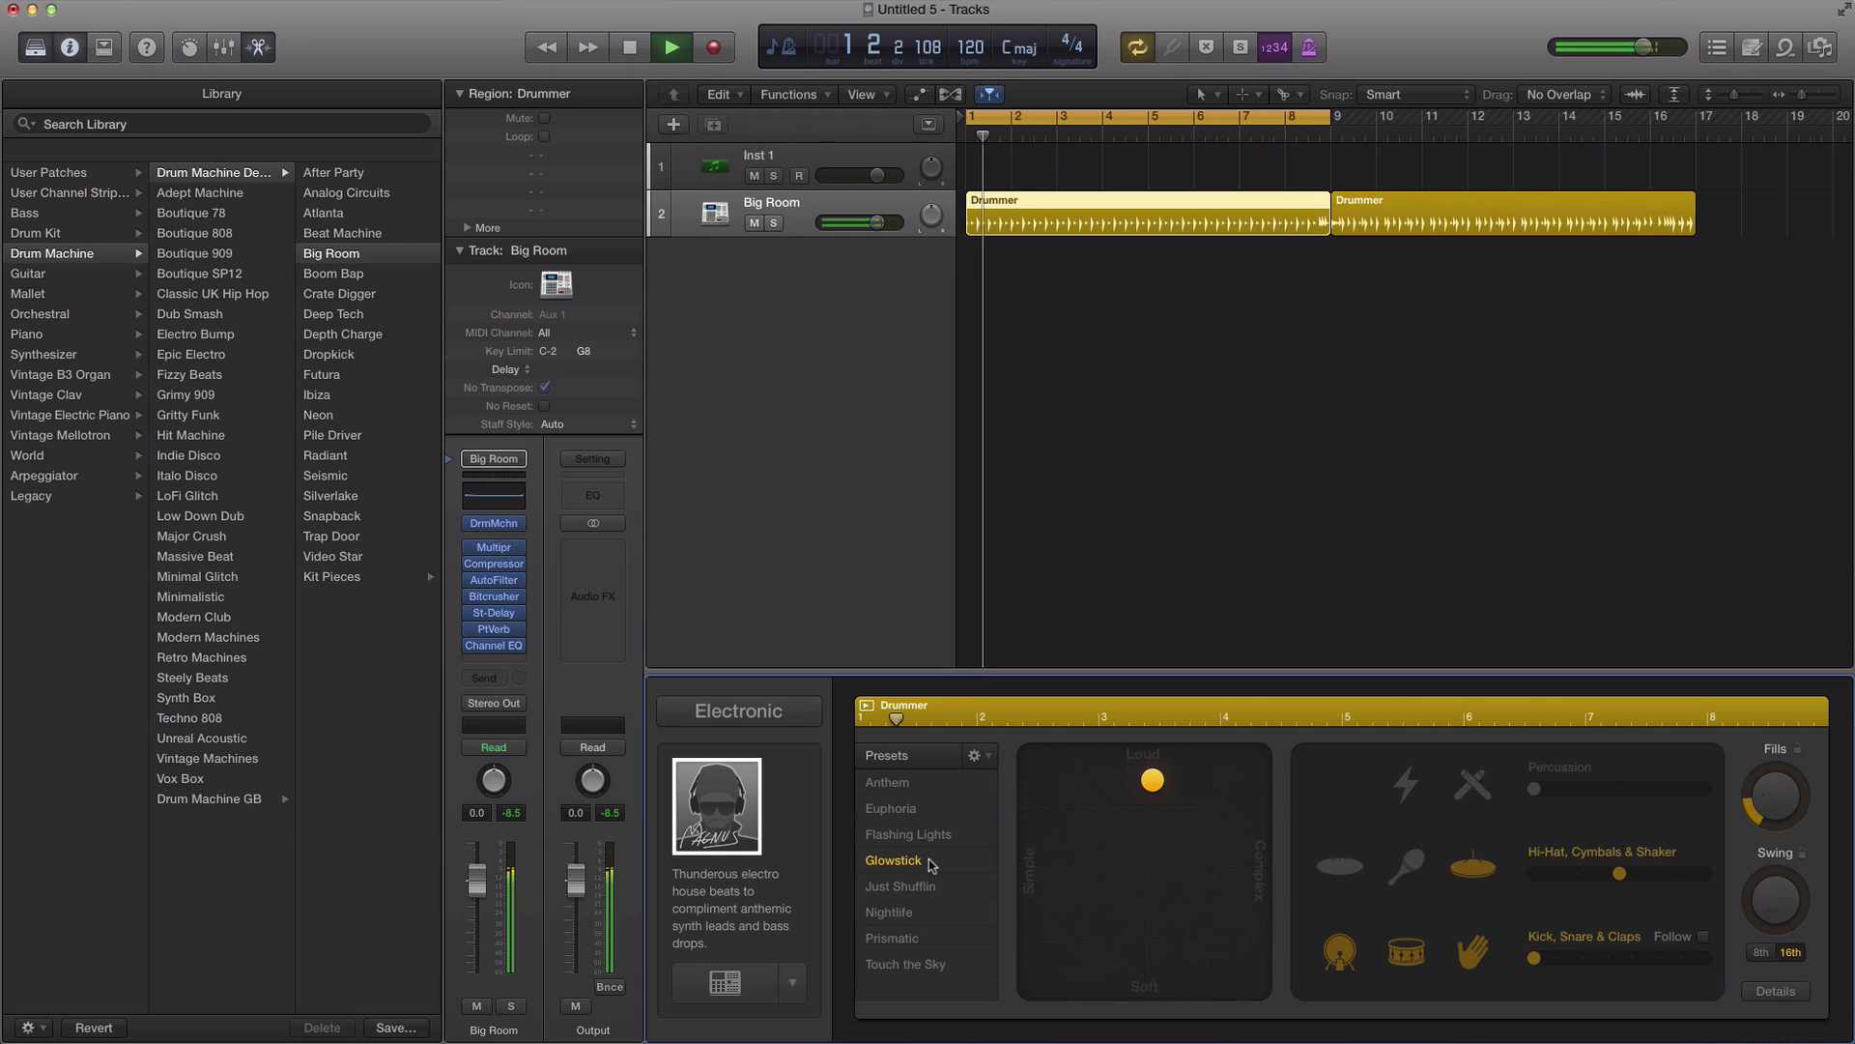
# Step: Adjust the Details Complexity Range sliders and Phrase Variation, then audition the result
pyautogui.click(1764, 993)
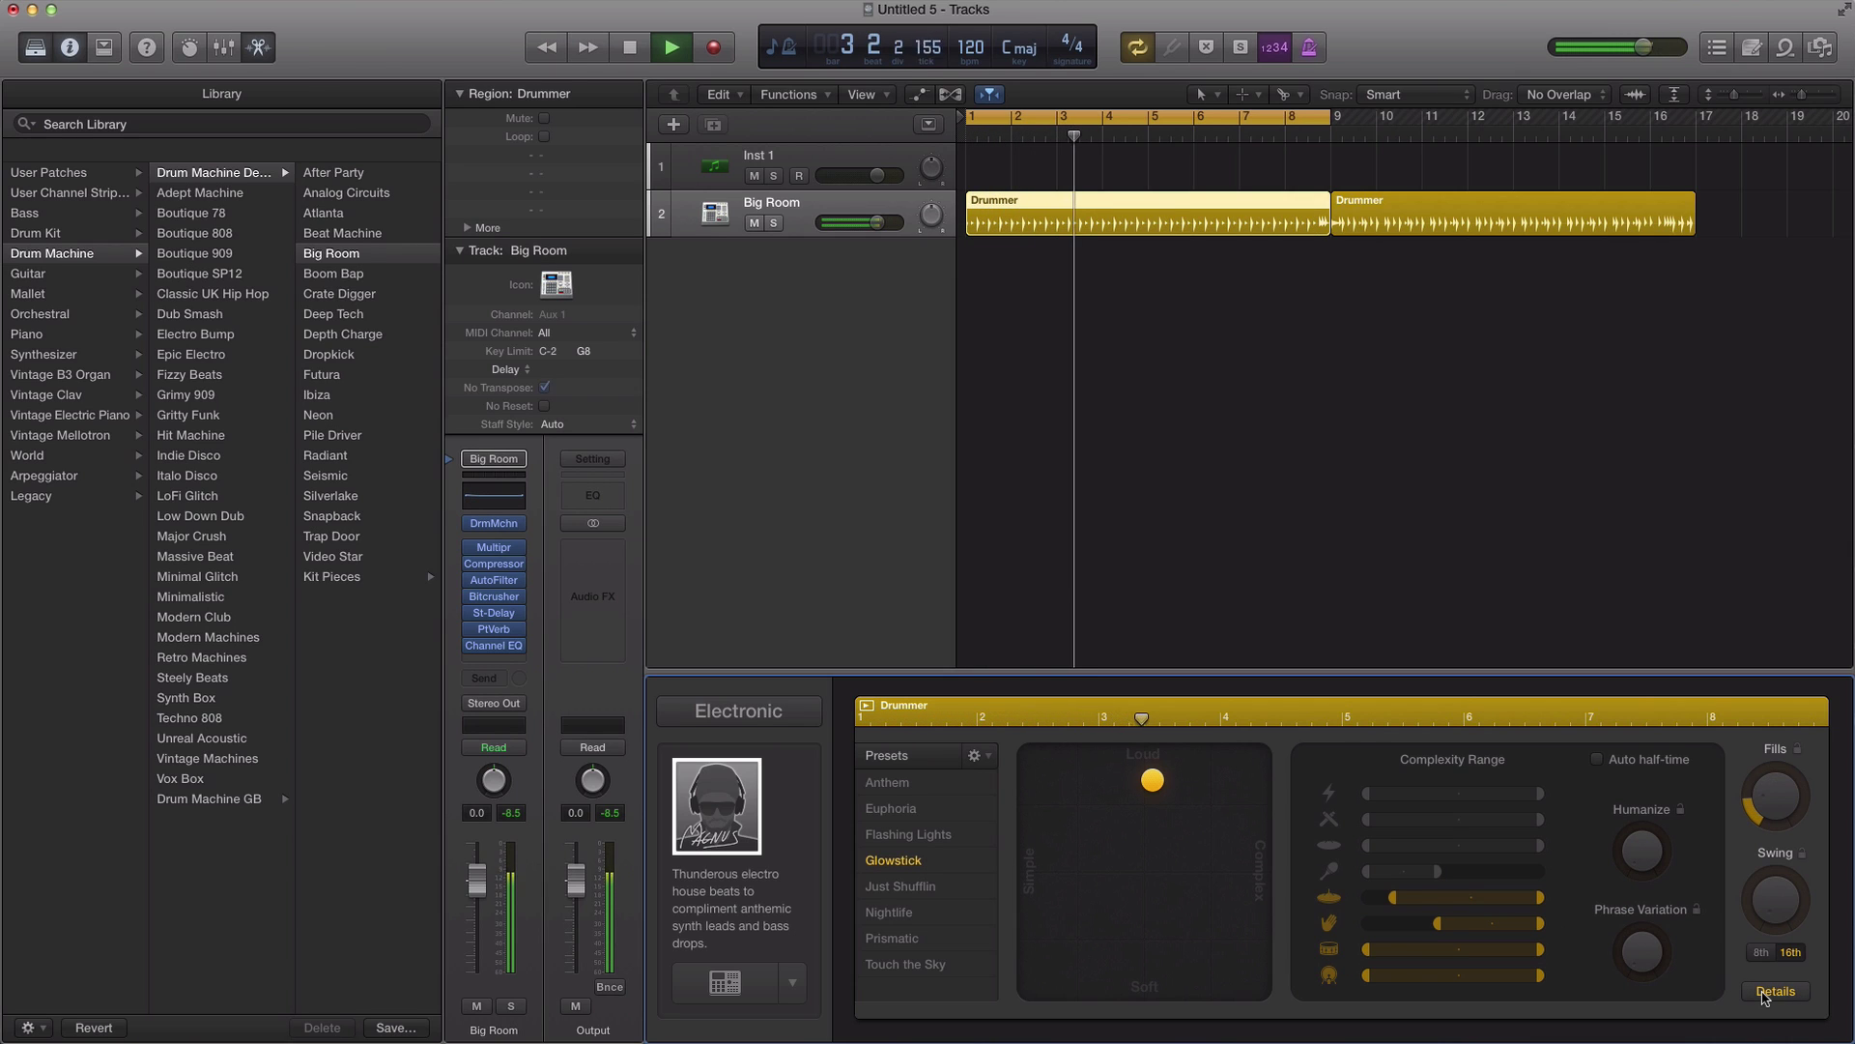
pyautogui.press('space')
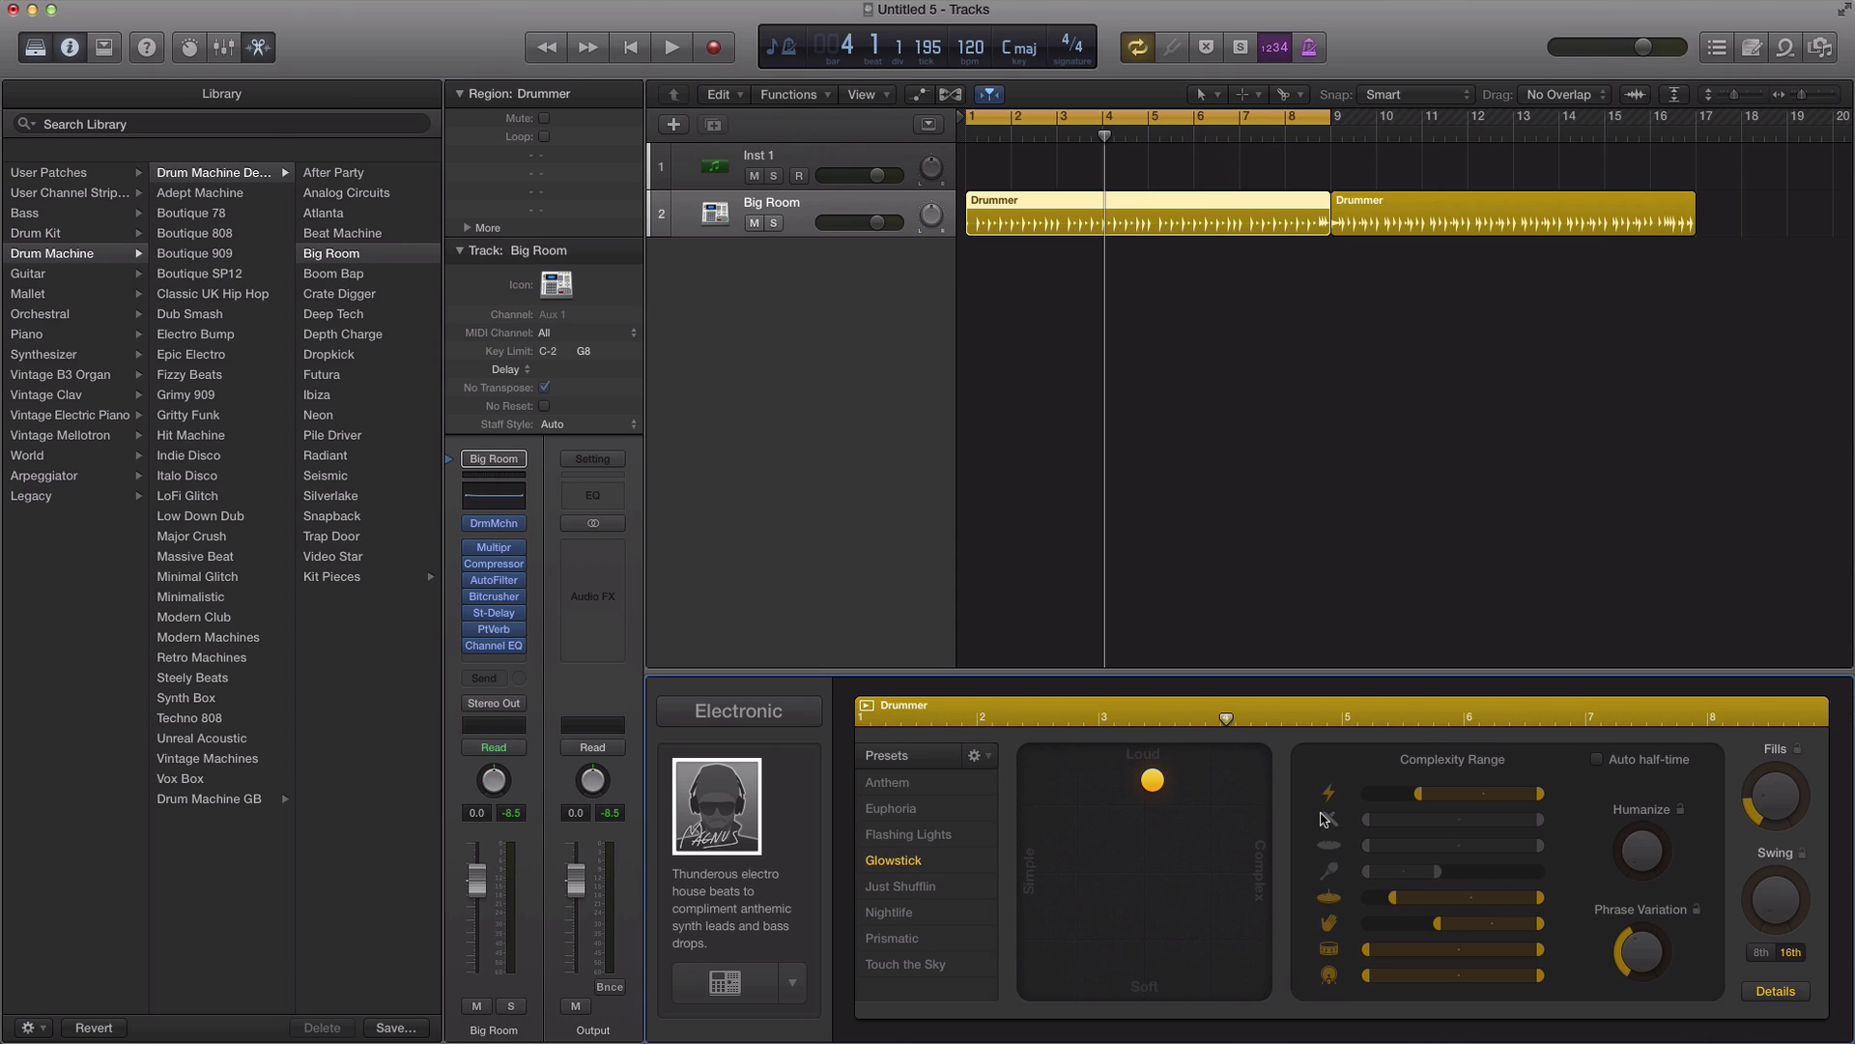
pyautogui.press('space')
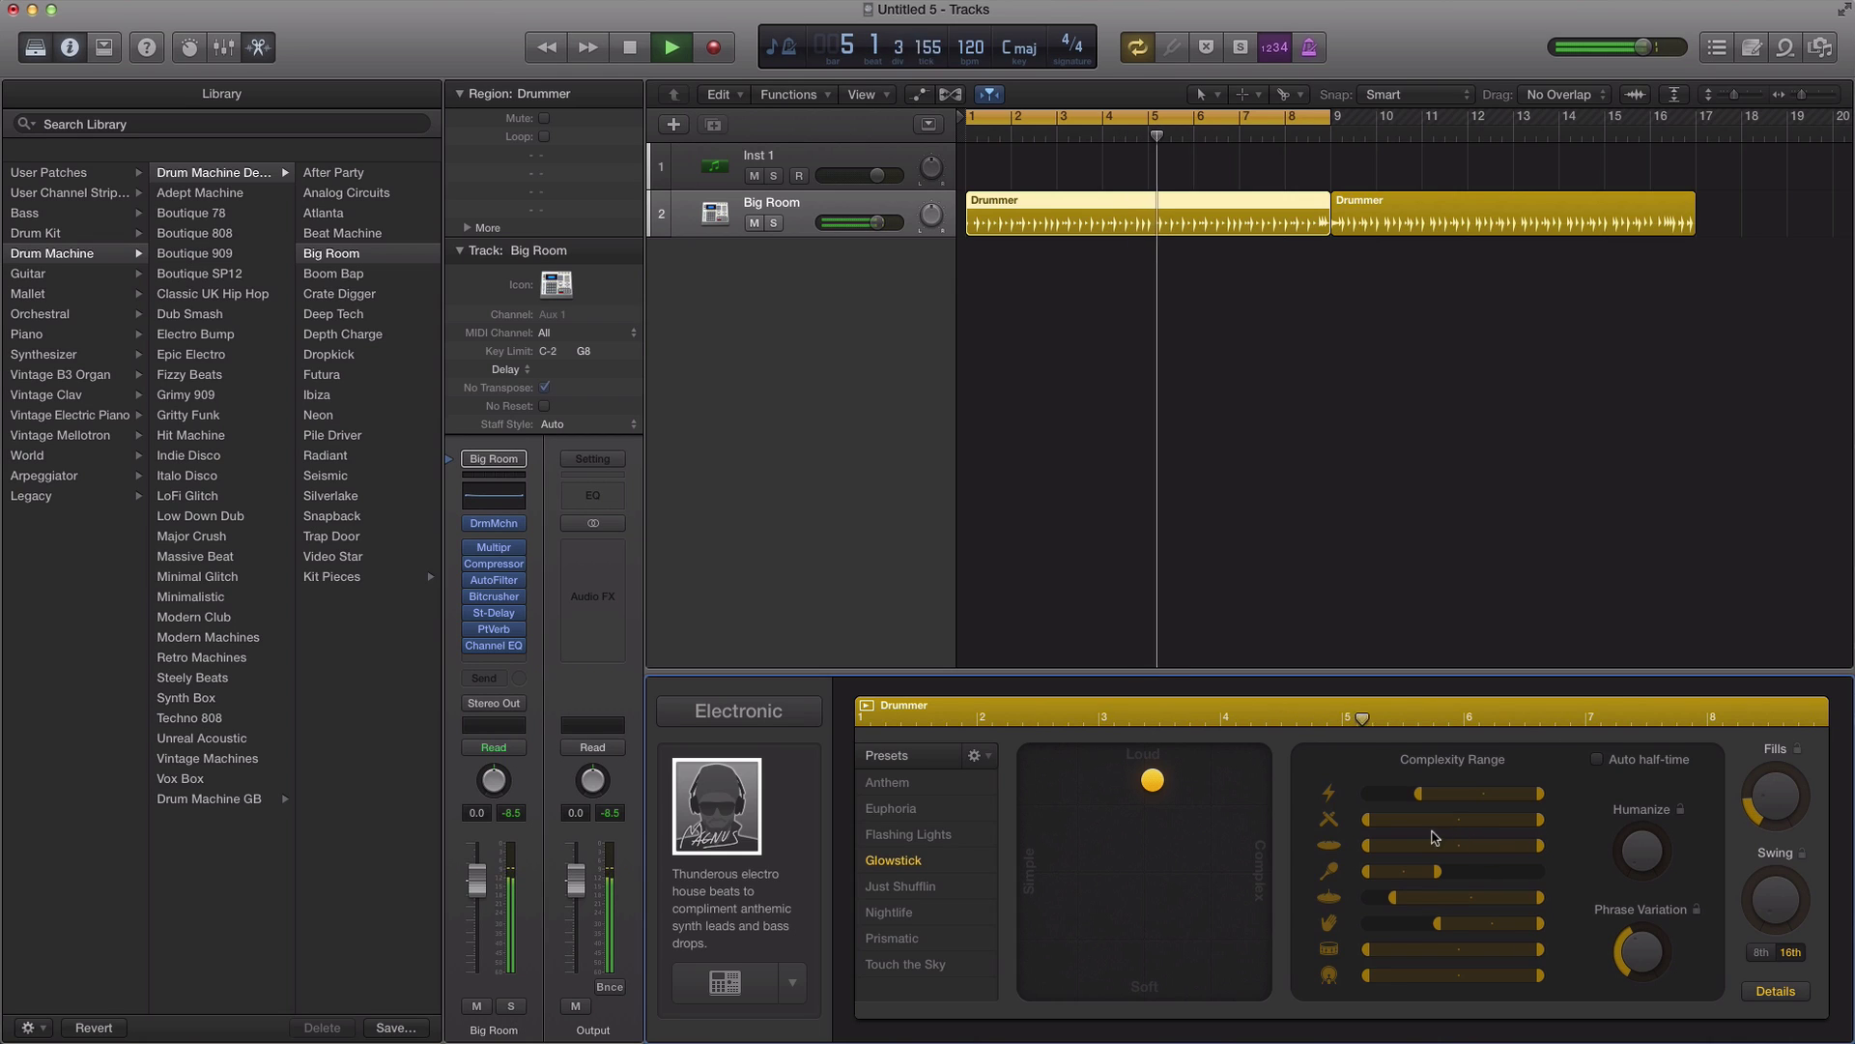
pyautogui.press('space')
# Step: Switch to the Deep Tech drummer with the After Hours preset and add tambourine
pyautogui.click(709, 790)
pyautogui.click(707, 791)
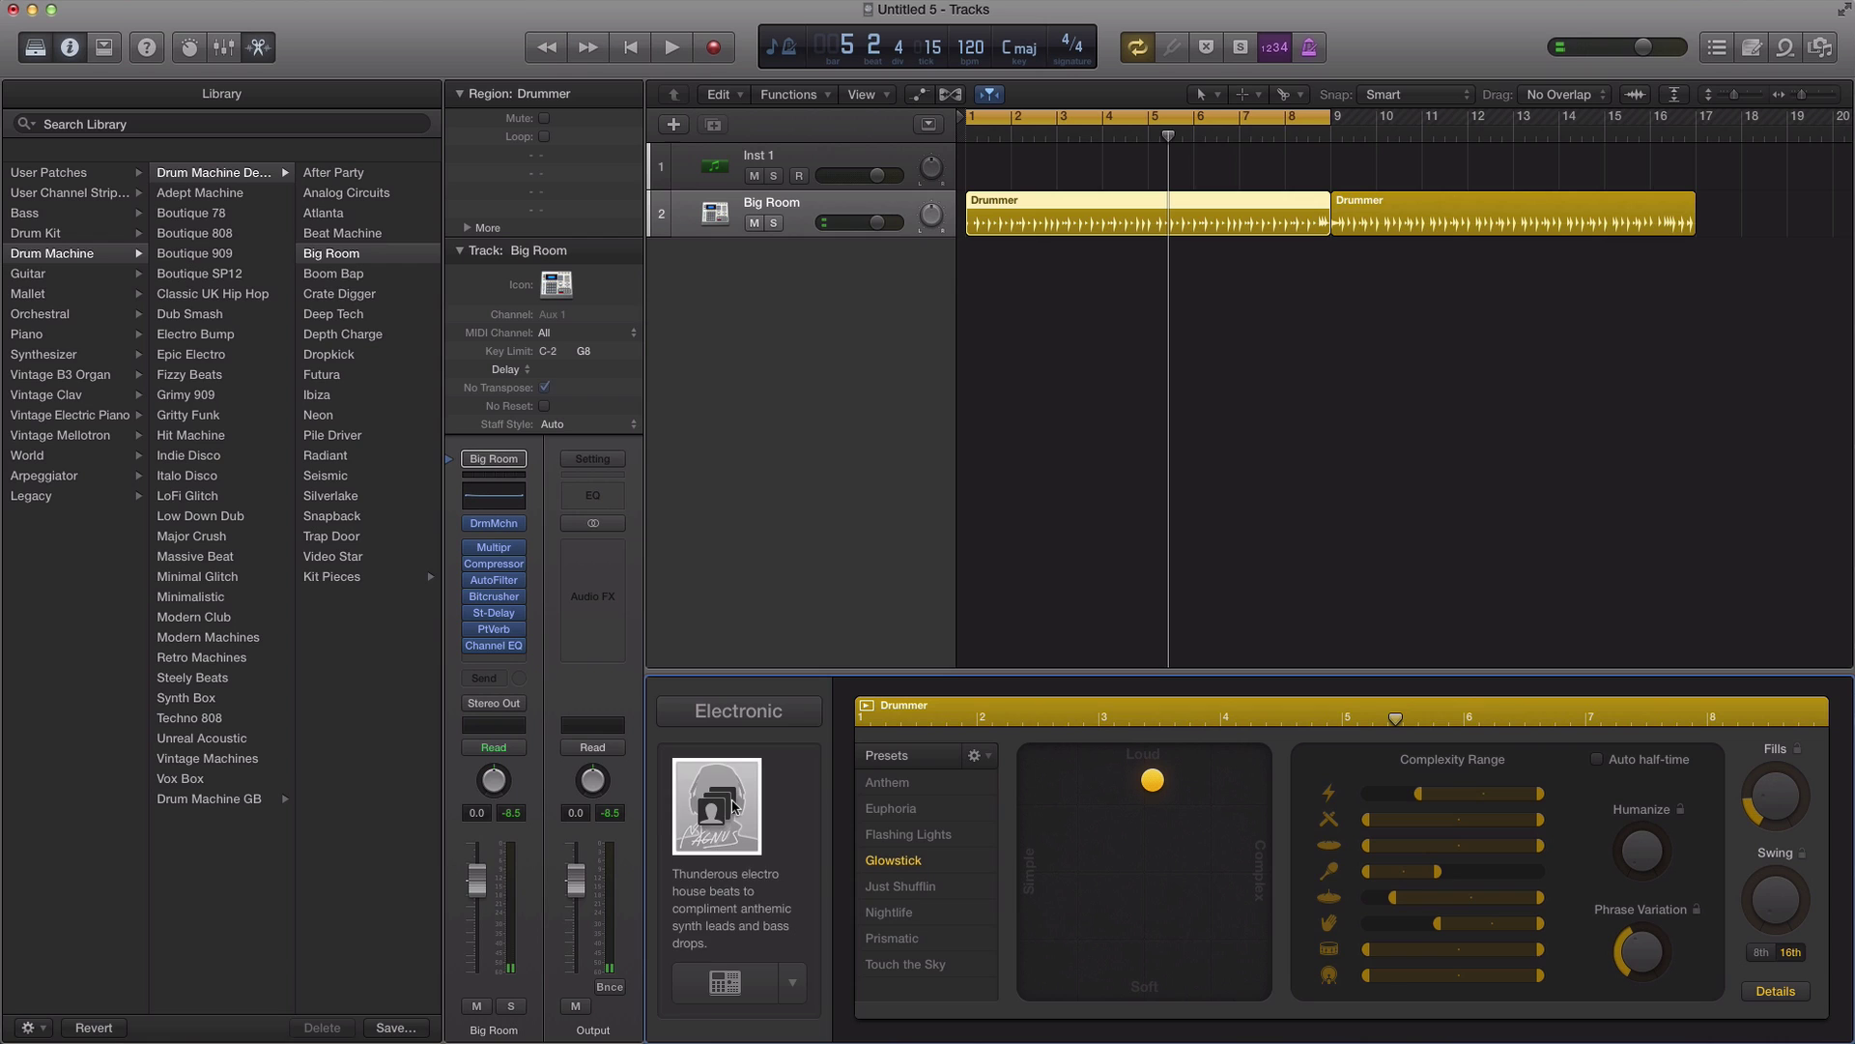
pyautogui.click(733, 798)
pyautogui.click(773, 789)
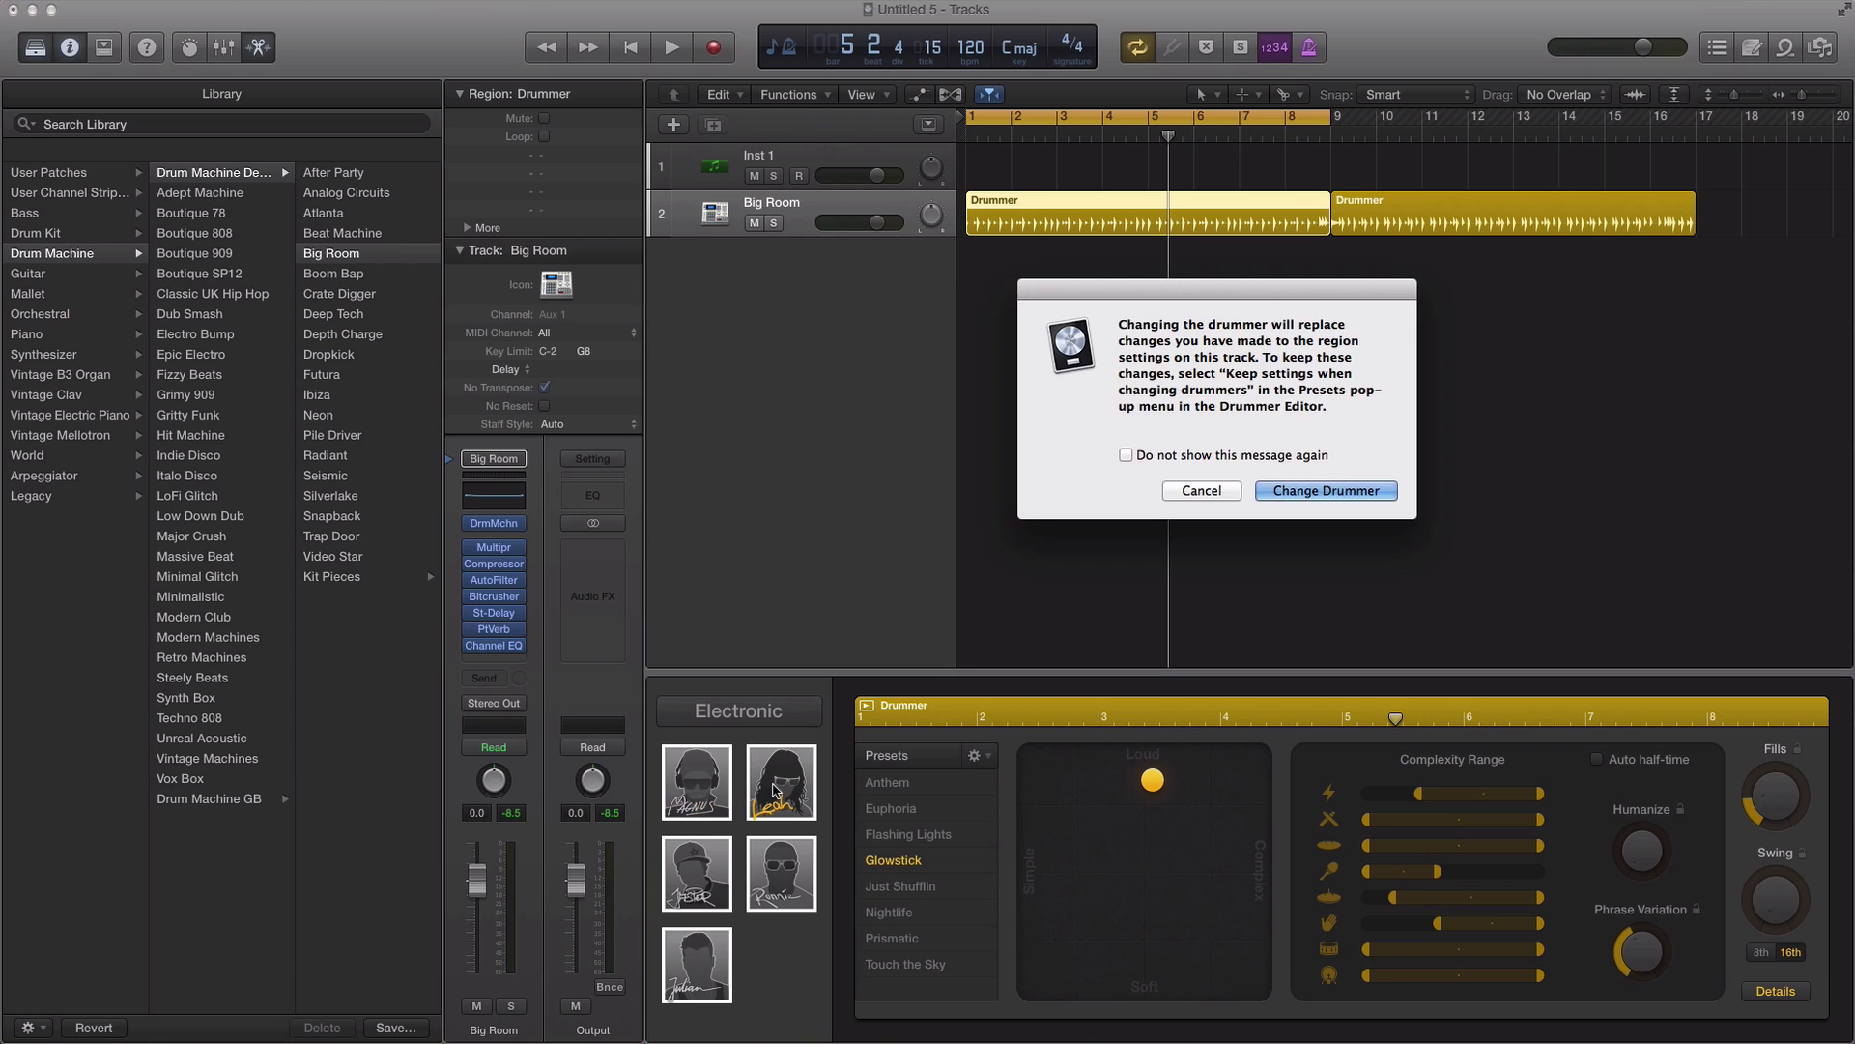
pyautogui.click(1321, 497)
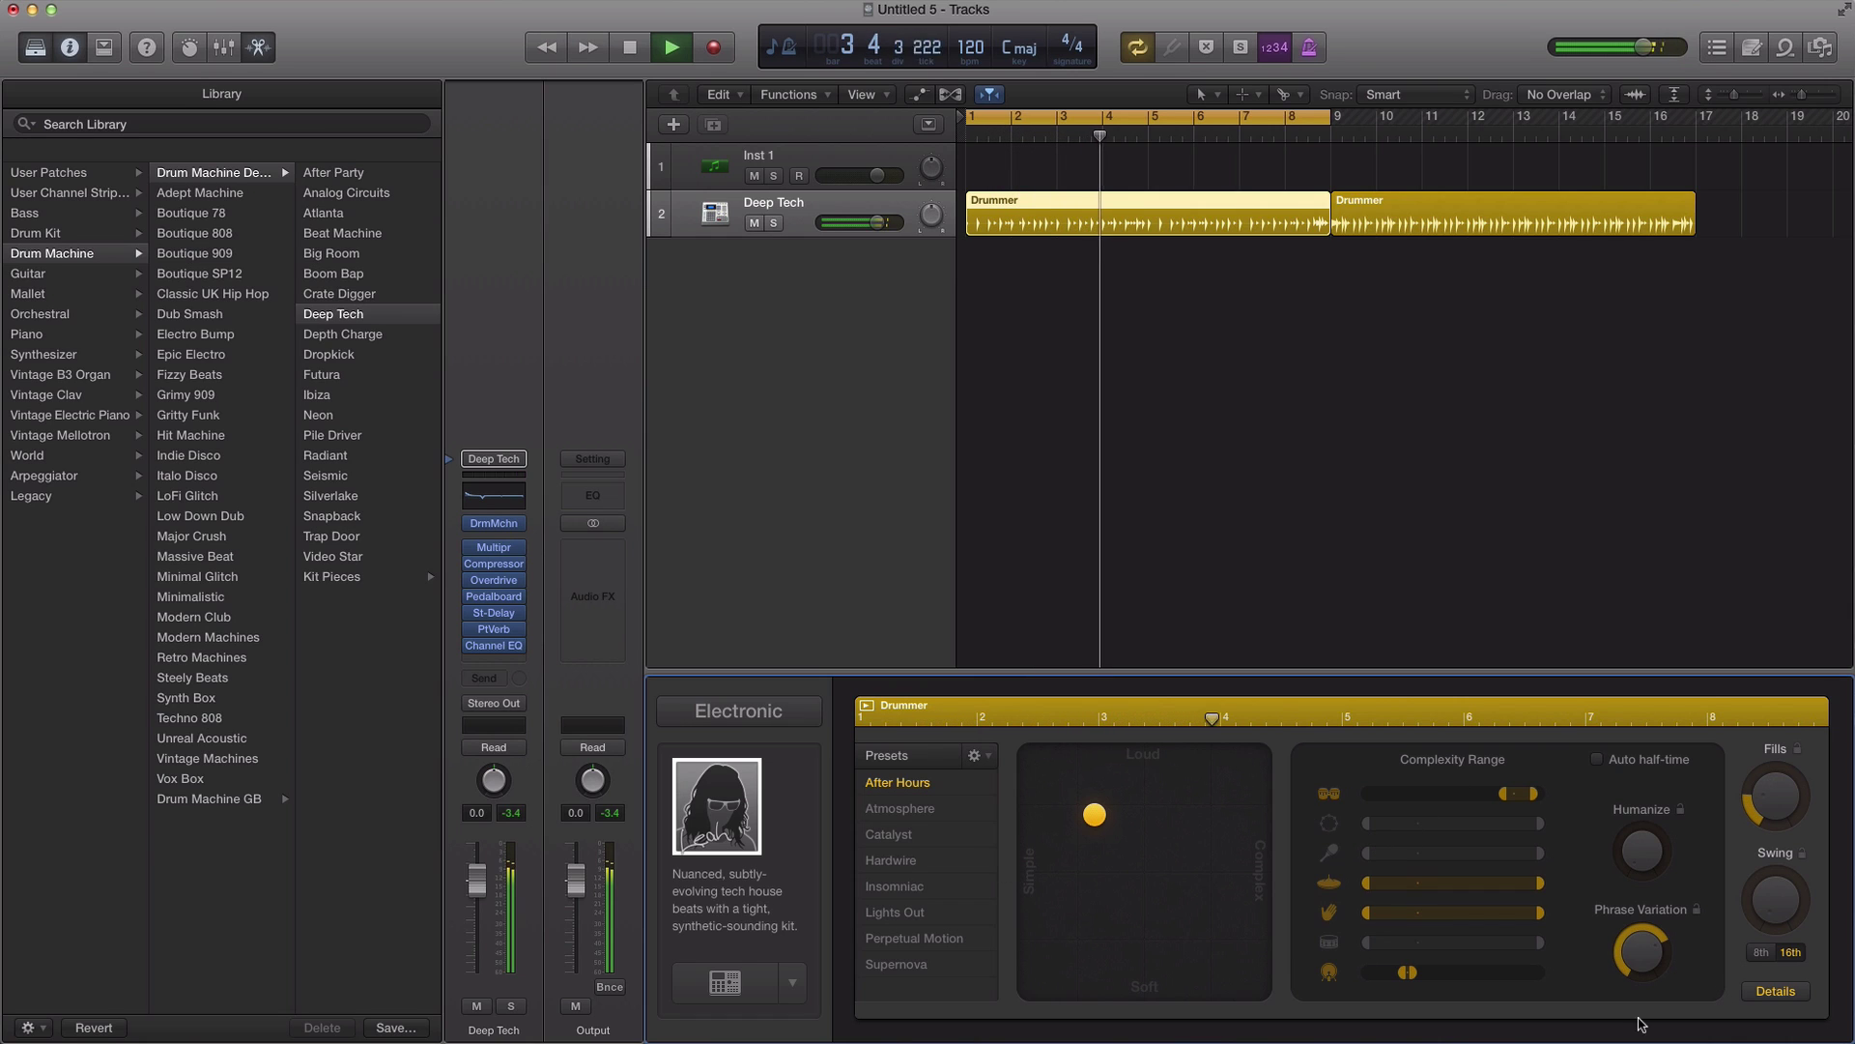
pyautogui.click(1776, 990)
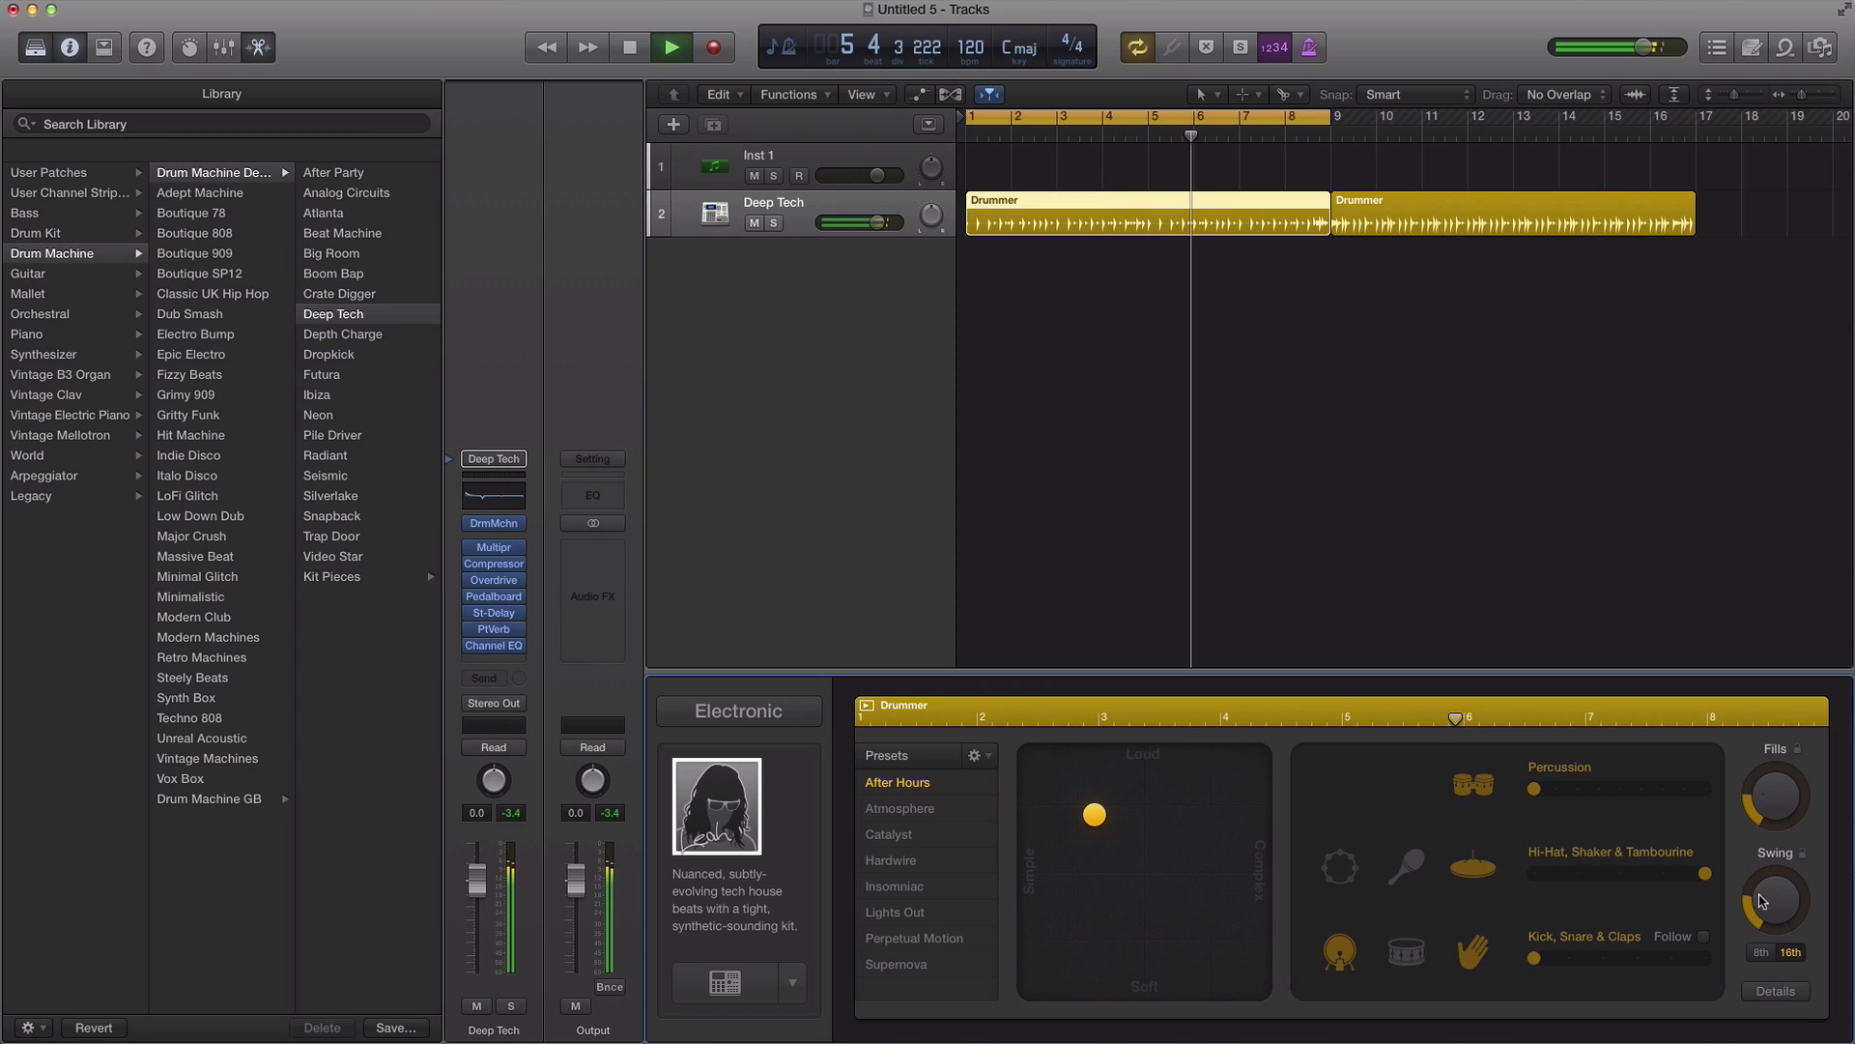
pyautogui.click(1338, 865)
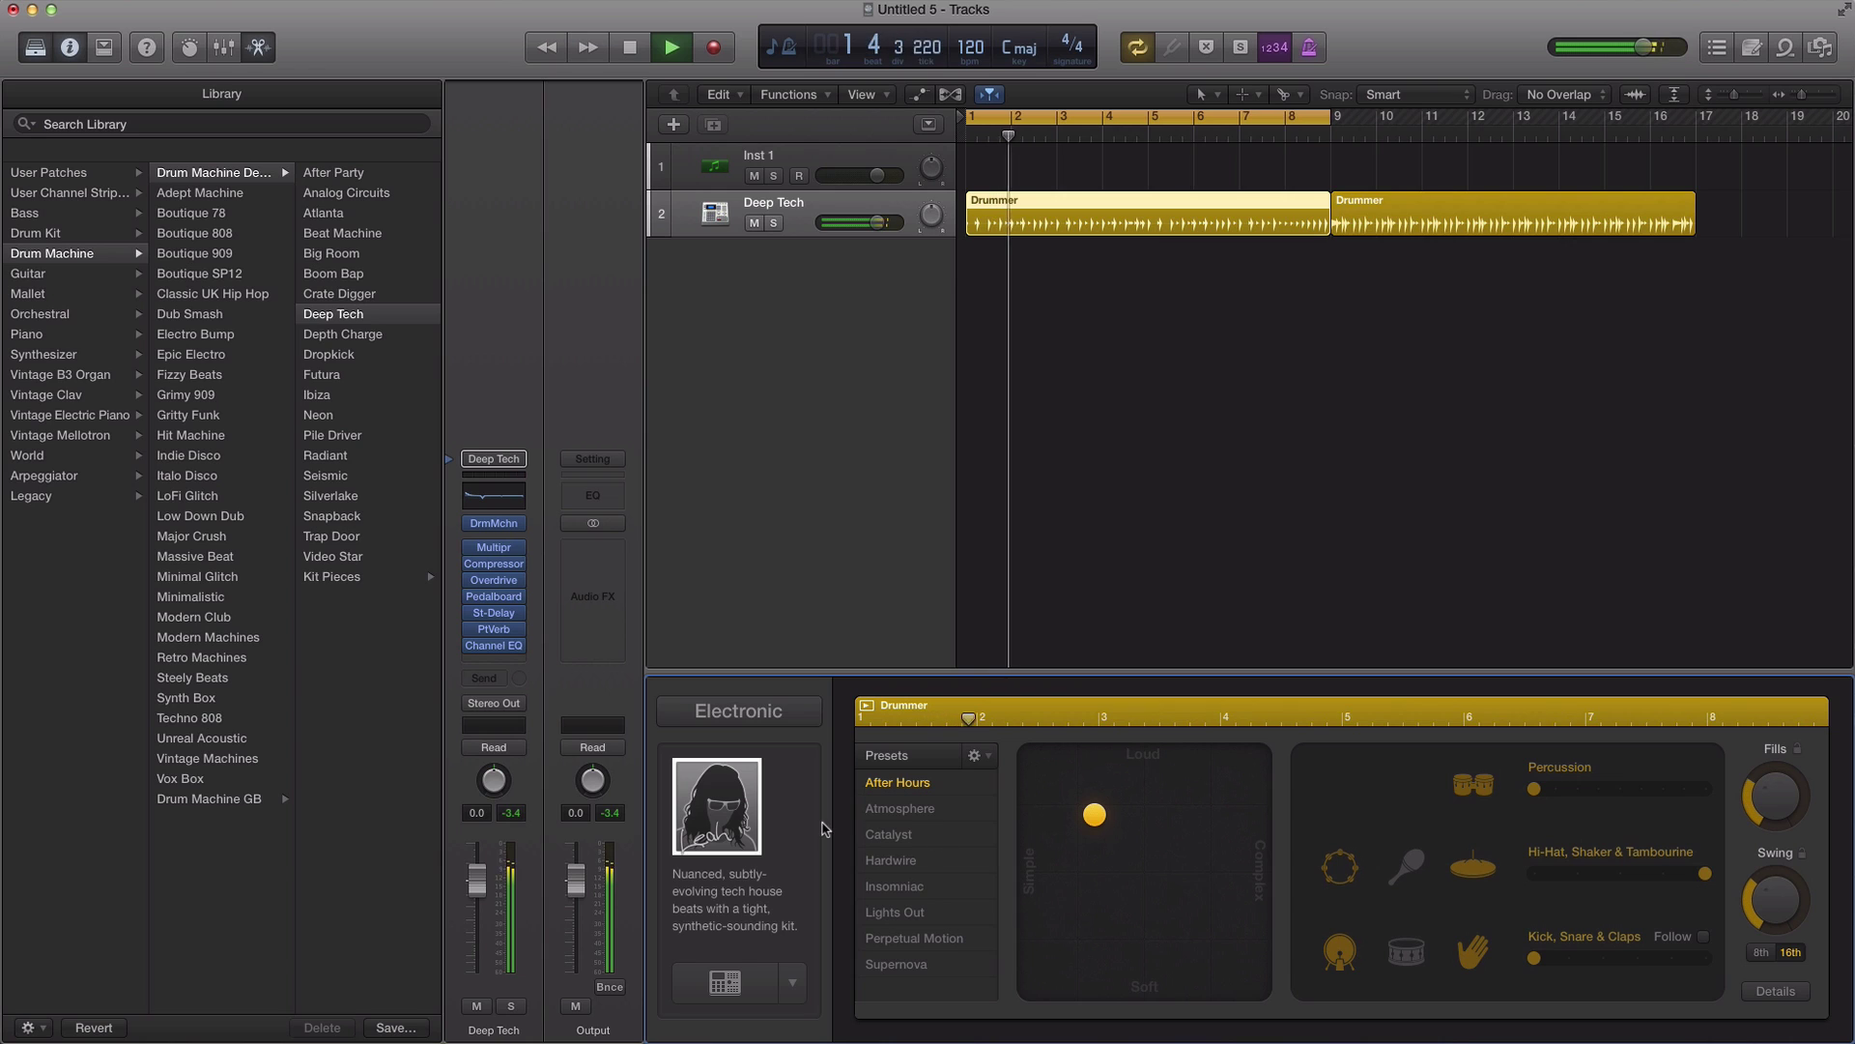
# Step: Replace the drummer with the dubstep drummer's Pile Driver kit and audition it
pyautogui.press('space')
pyautogui.click(741, 831)
pyautogui.click(773, 887)
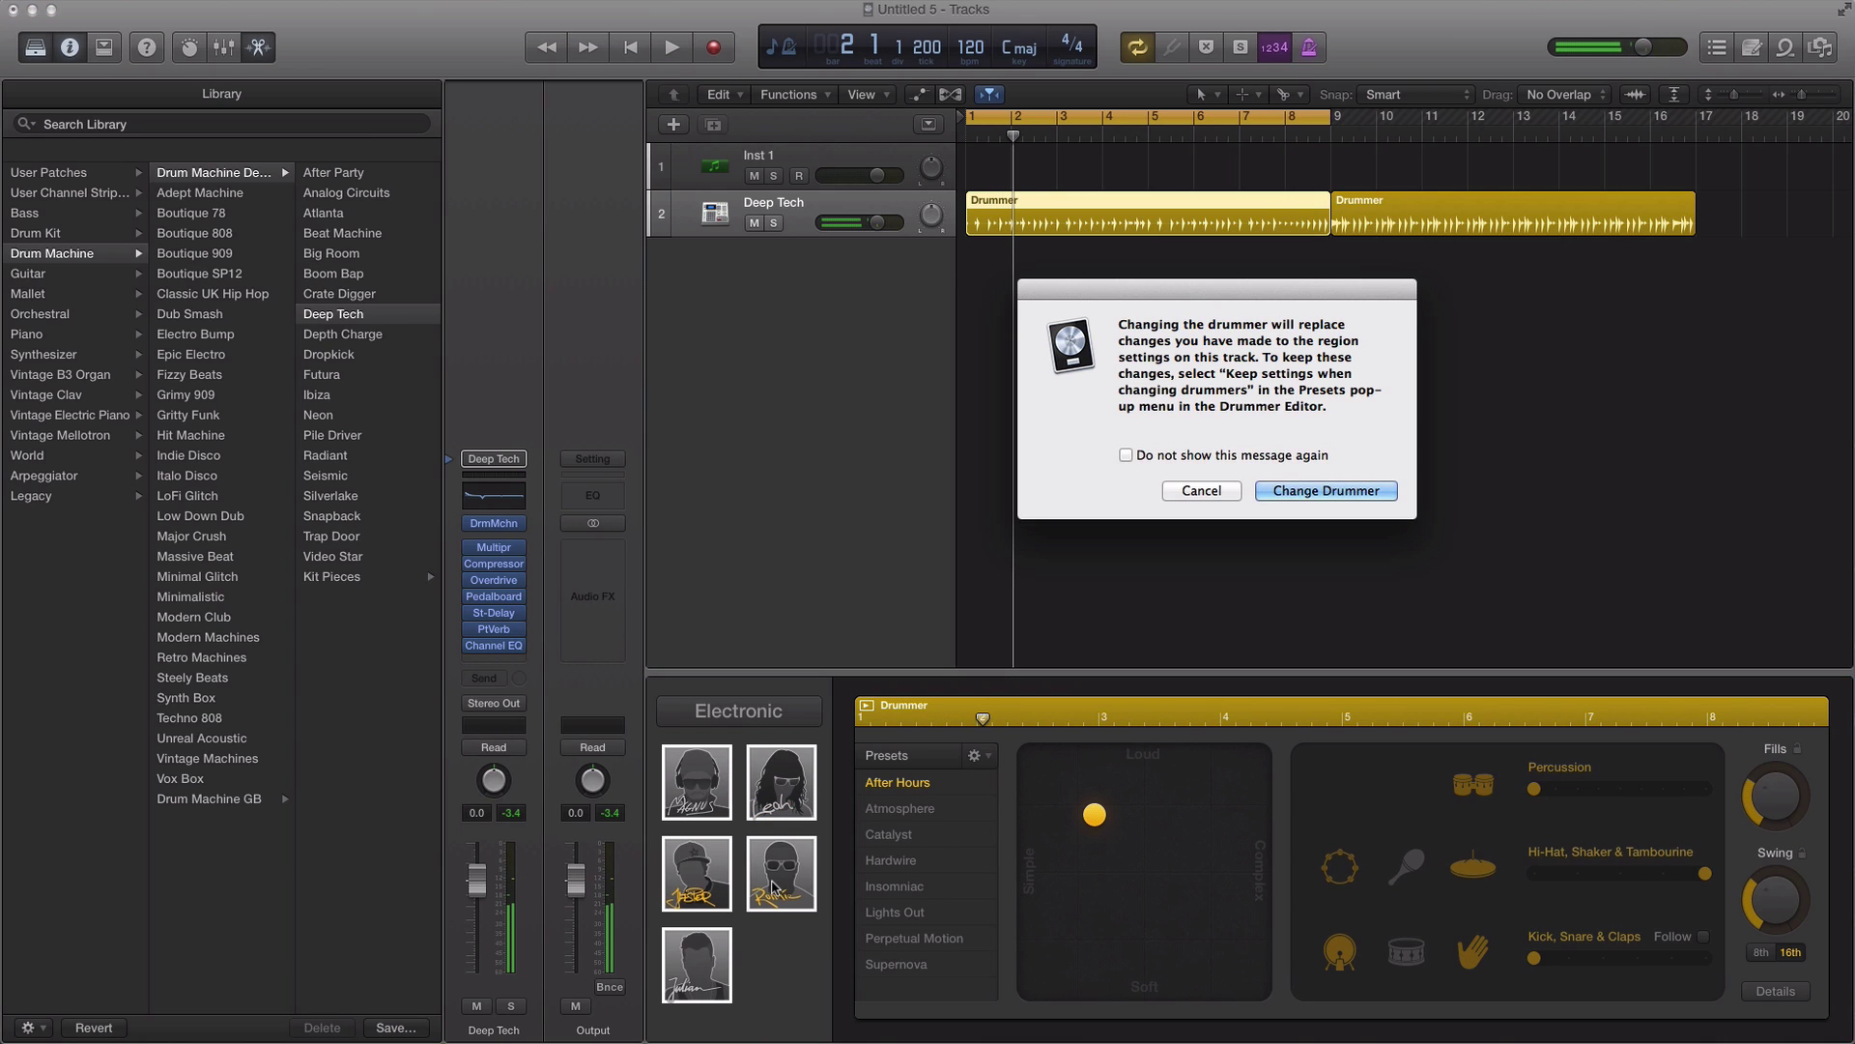
pyautogui.click(1299, 494)
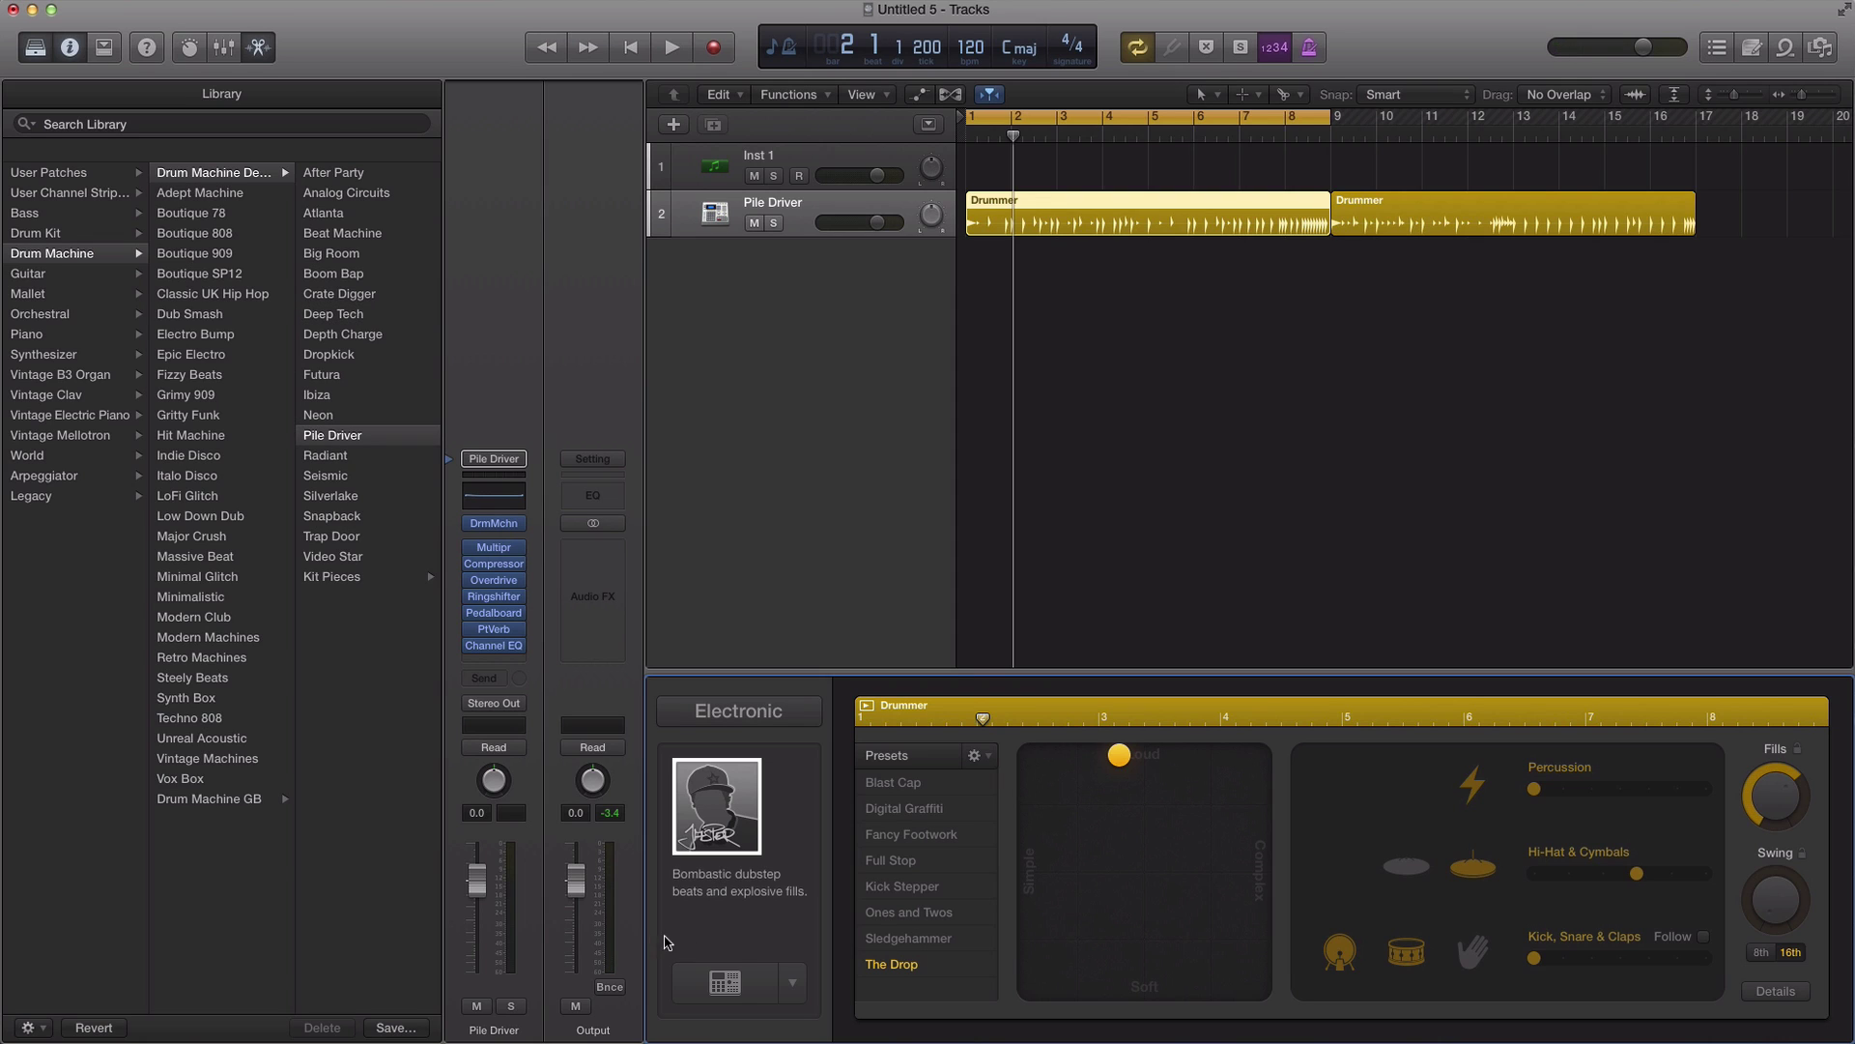
pyautogui.press('space')
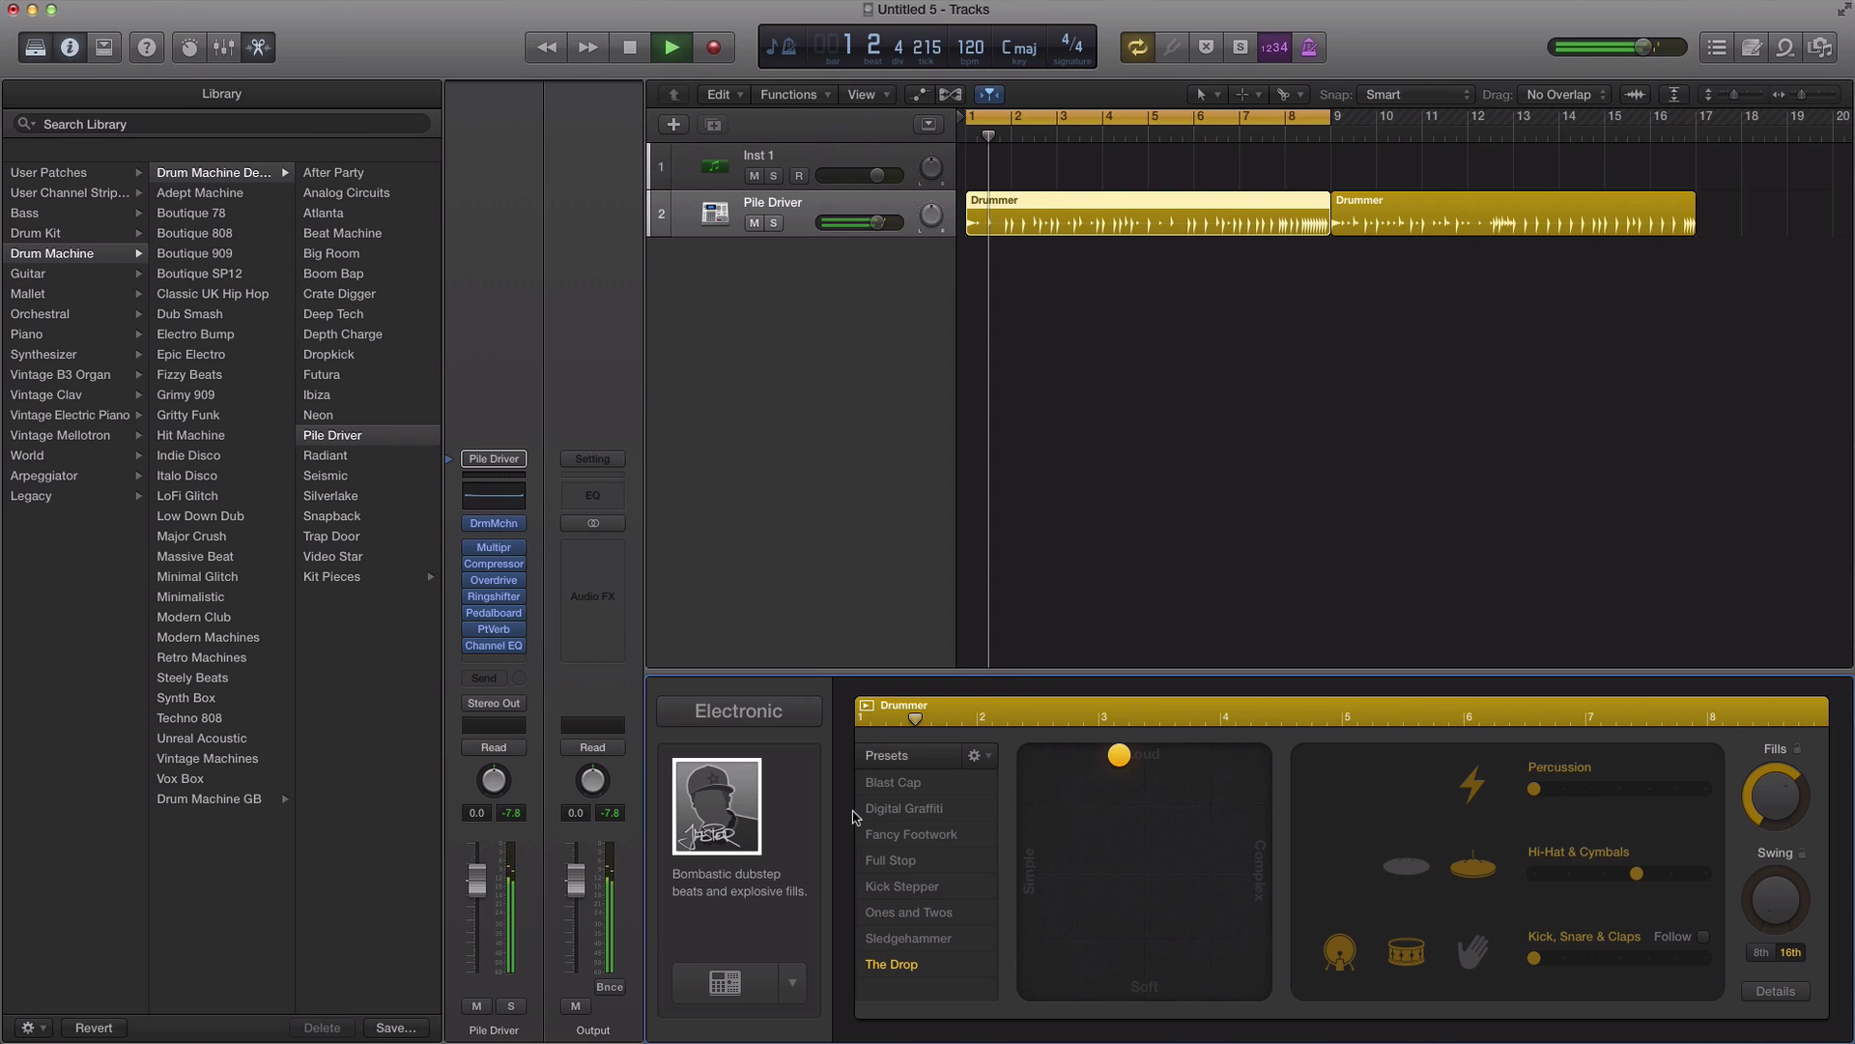
# Step: Turn off Auto half-time in the drummer Details and audition the pattern
pyautogui.click(1776, 991)
pyautogui.press('space')
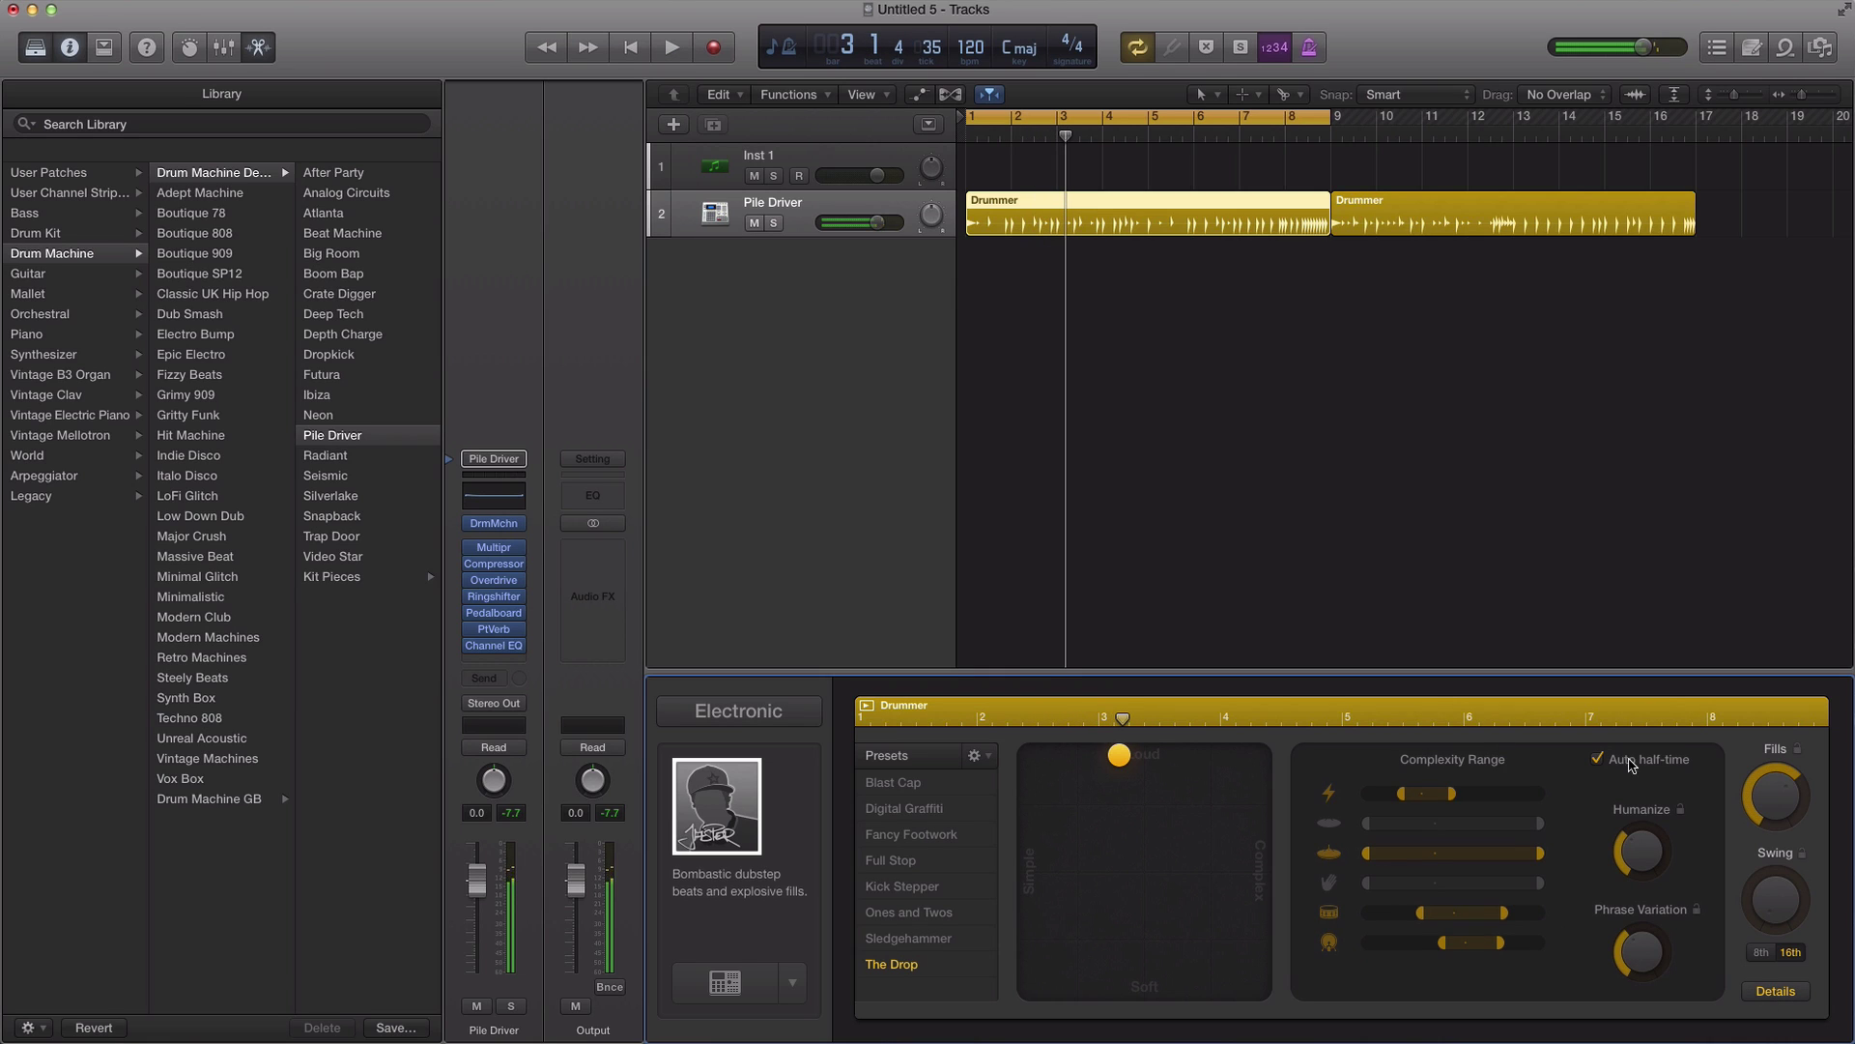
pyautogui.click(1597, 759)
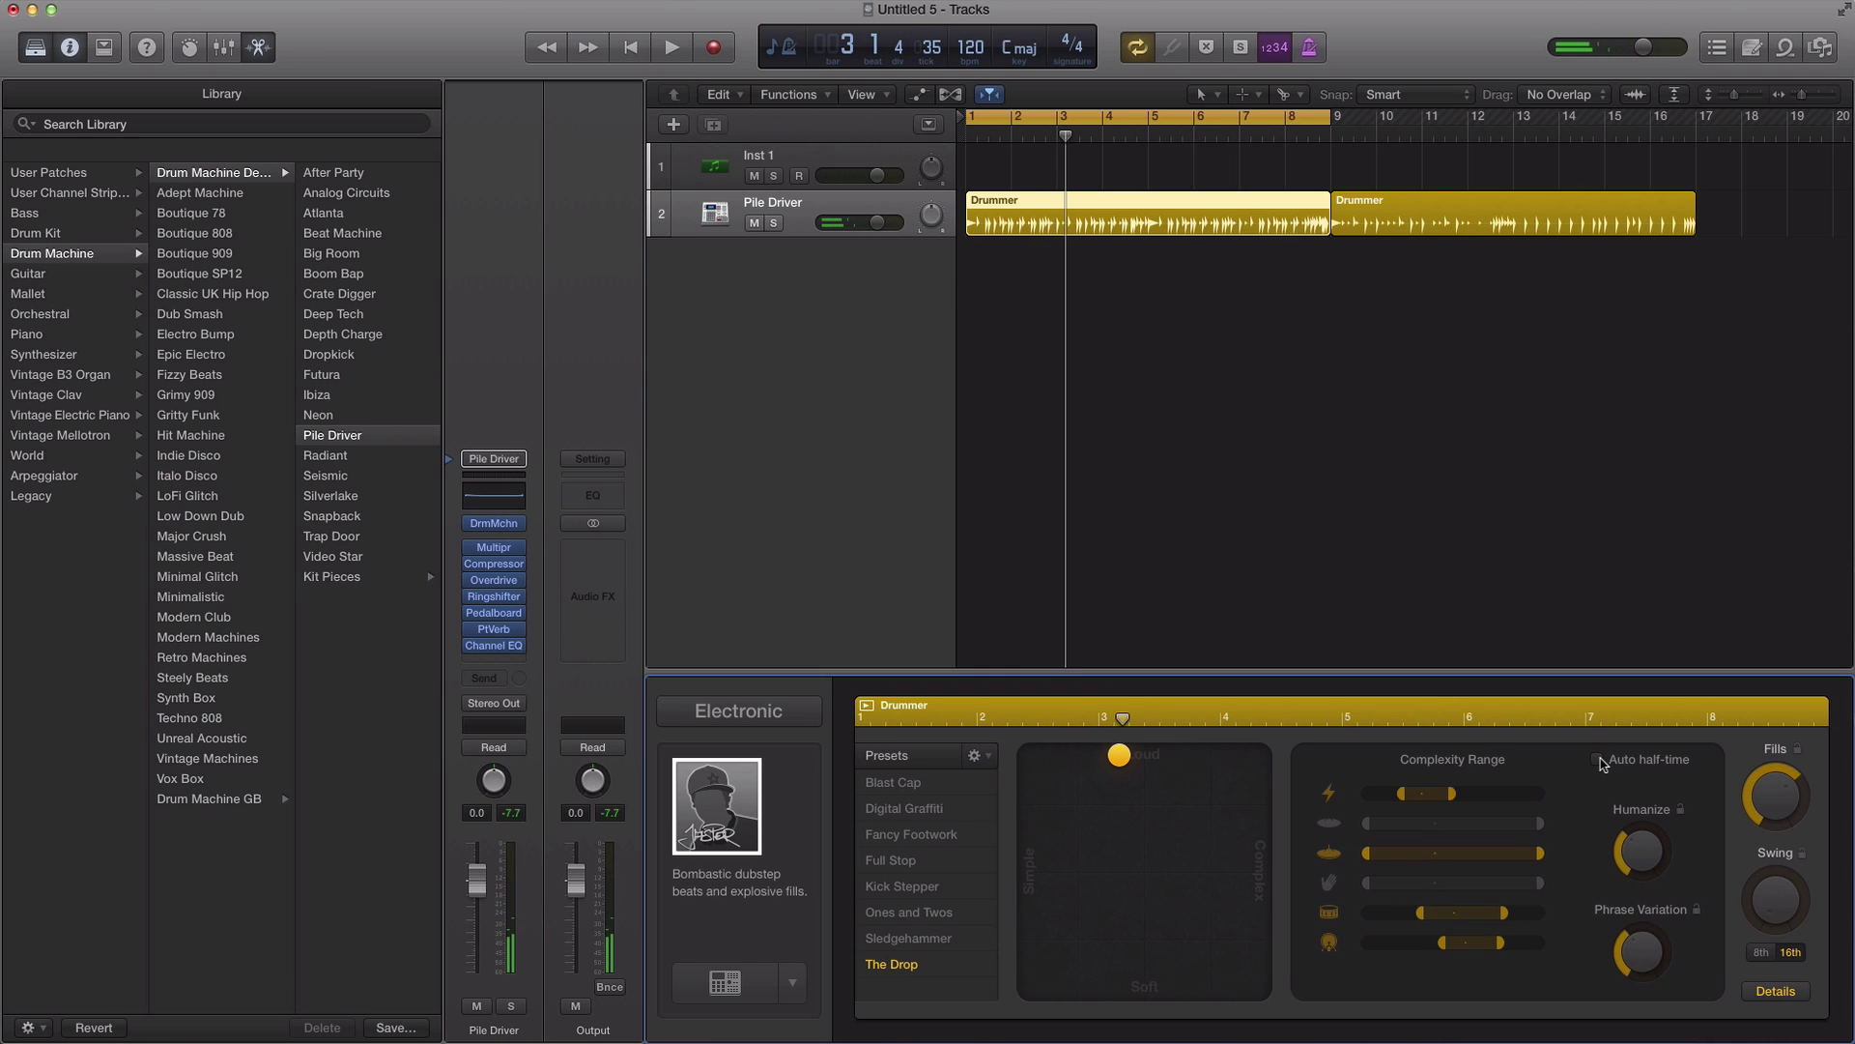
pyautogui.press('space')
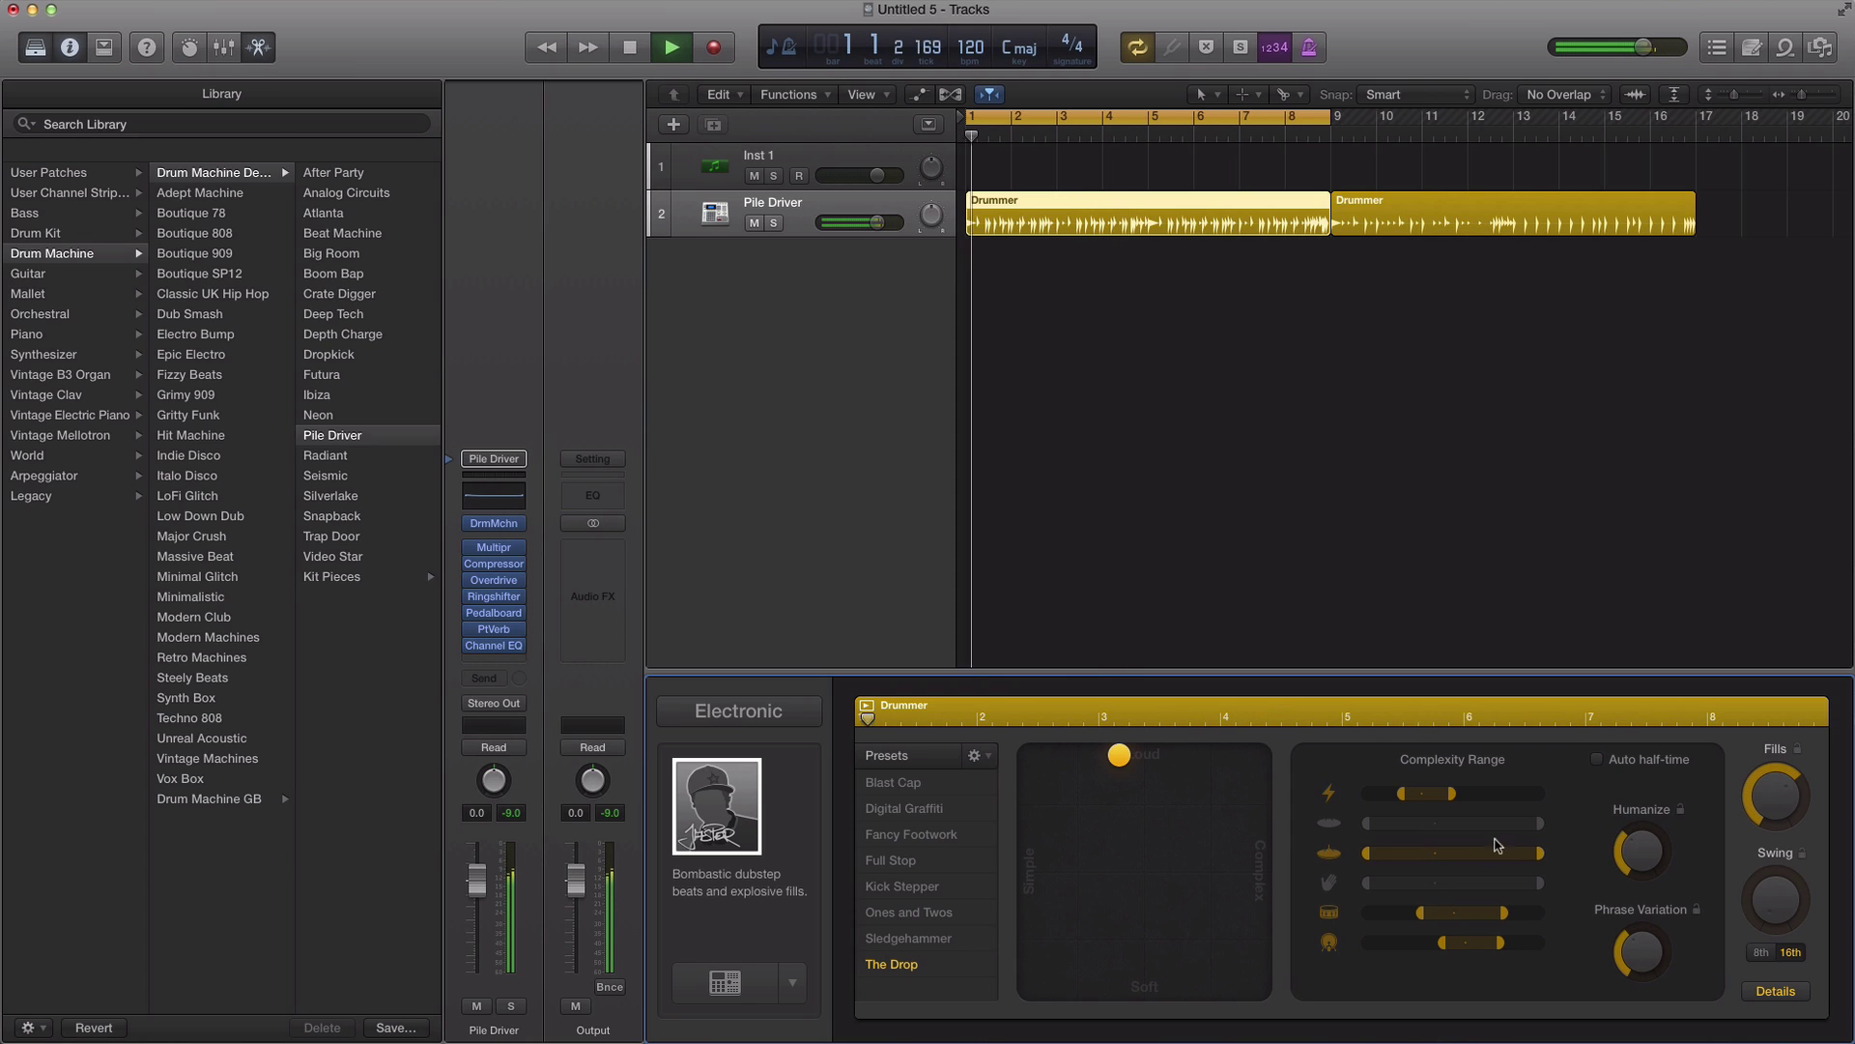
pyautogui.press('space')
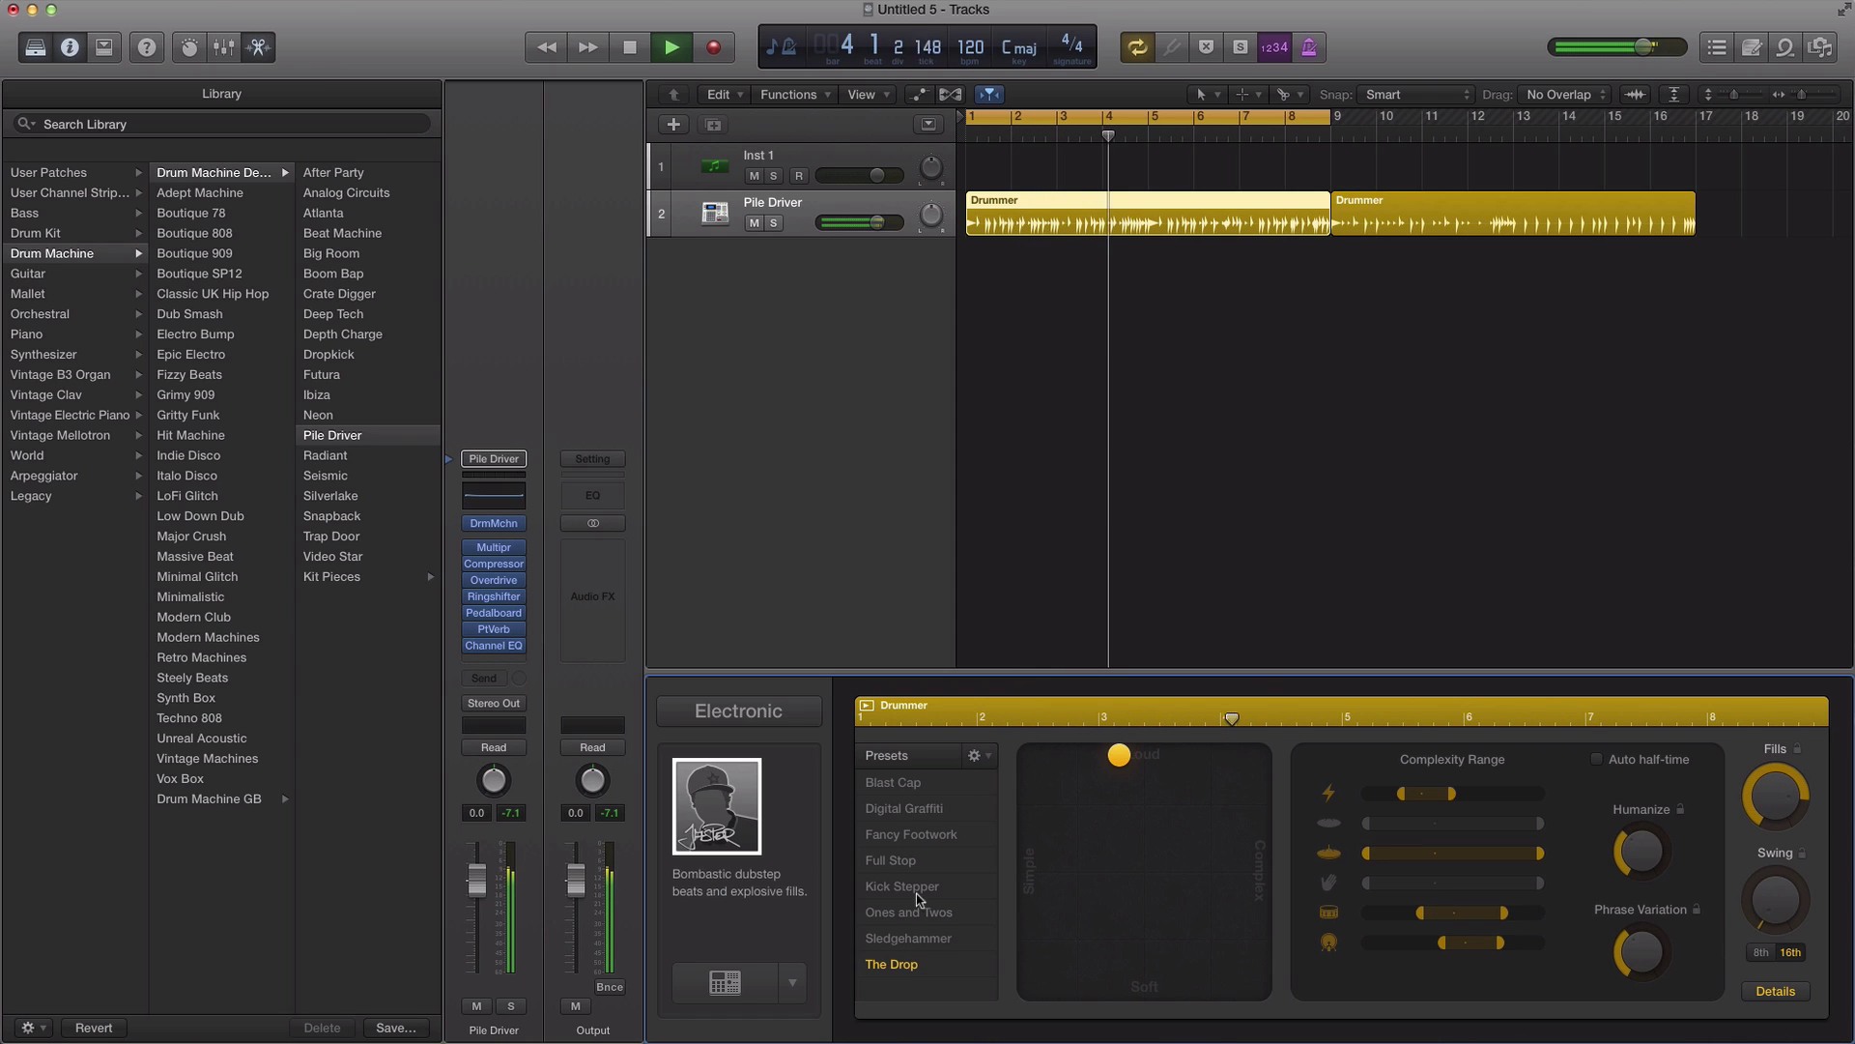
# Step: Set Kick, Snare & Claps to 3, leaving Follow Inst 1 off
pyautogui.click(1775, 991)
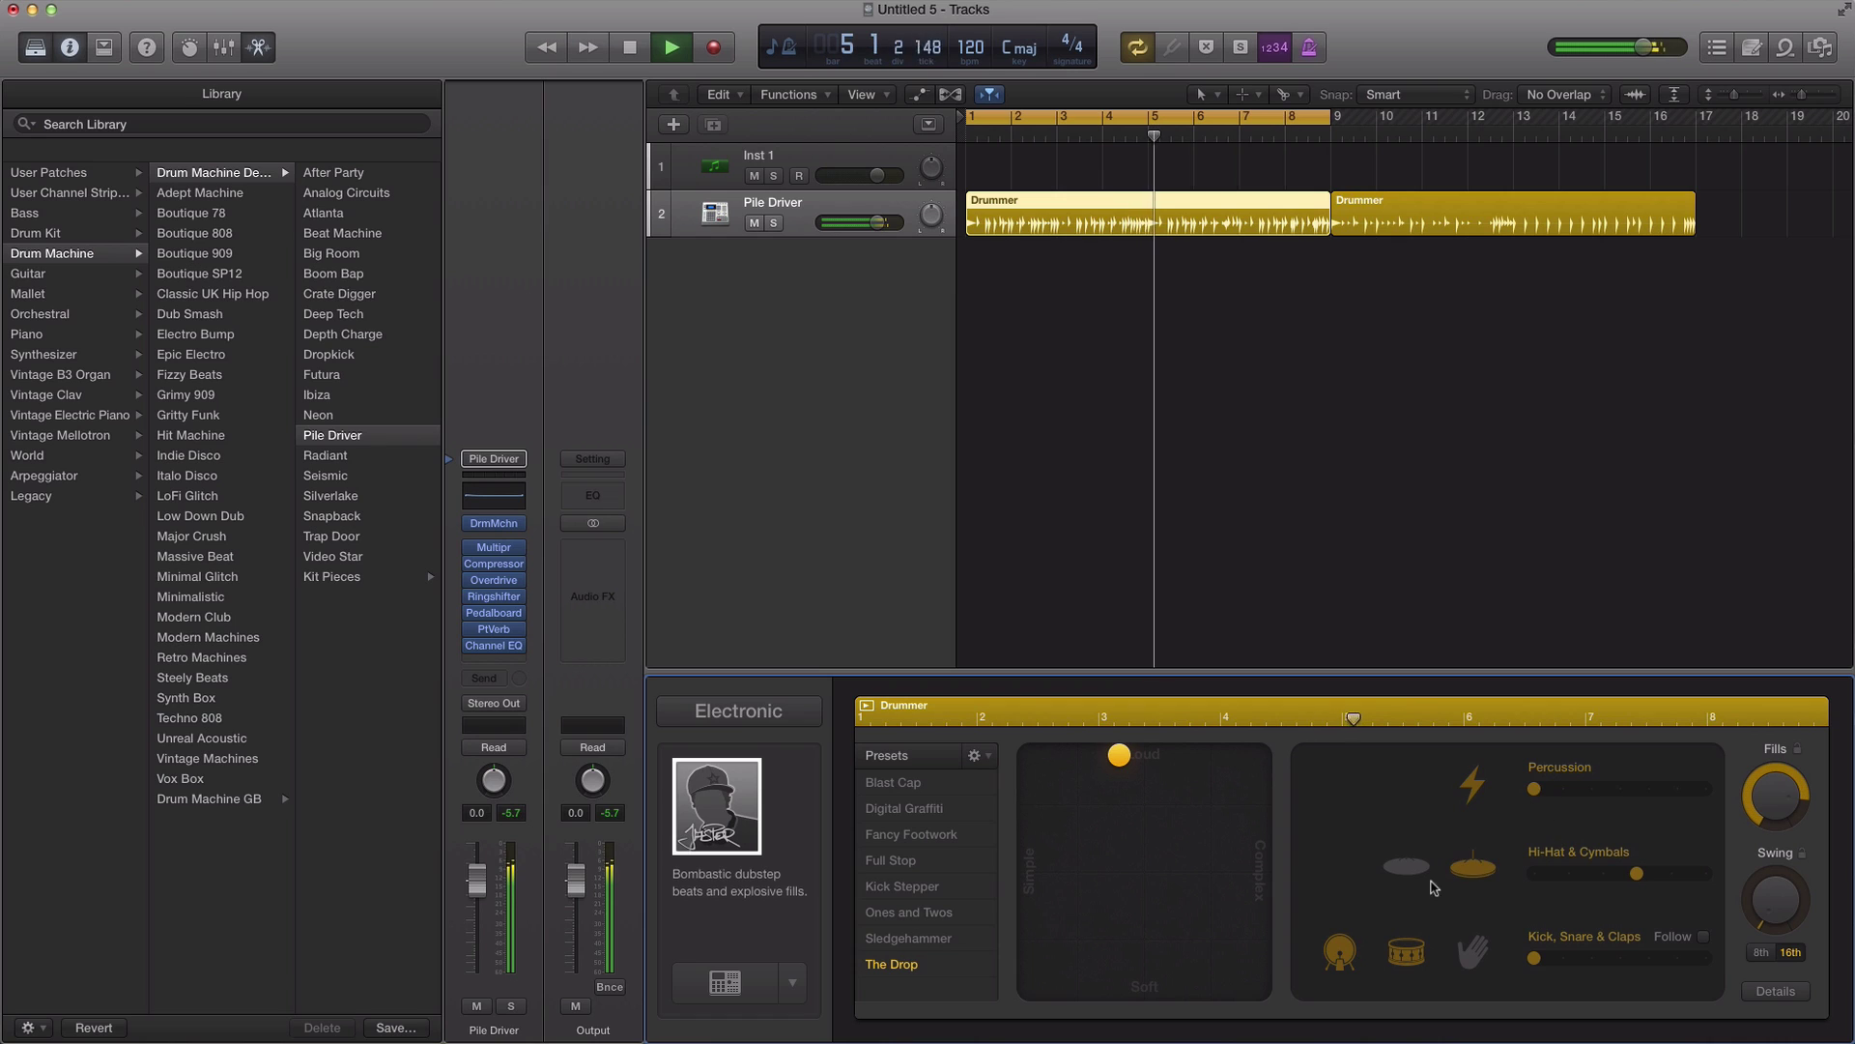
pyautogui.click(1587, 958)
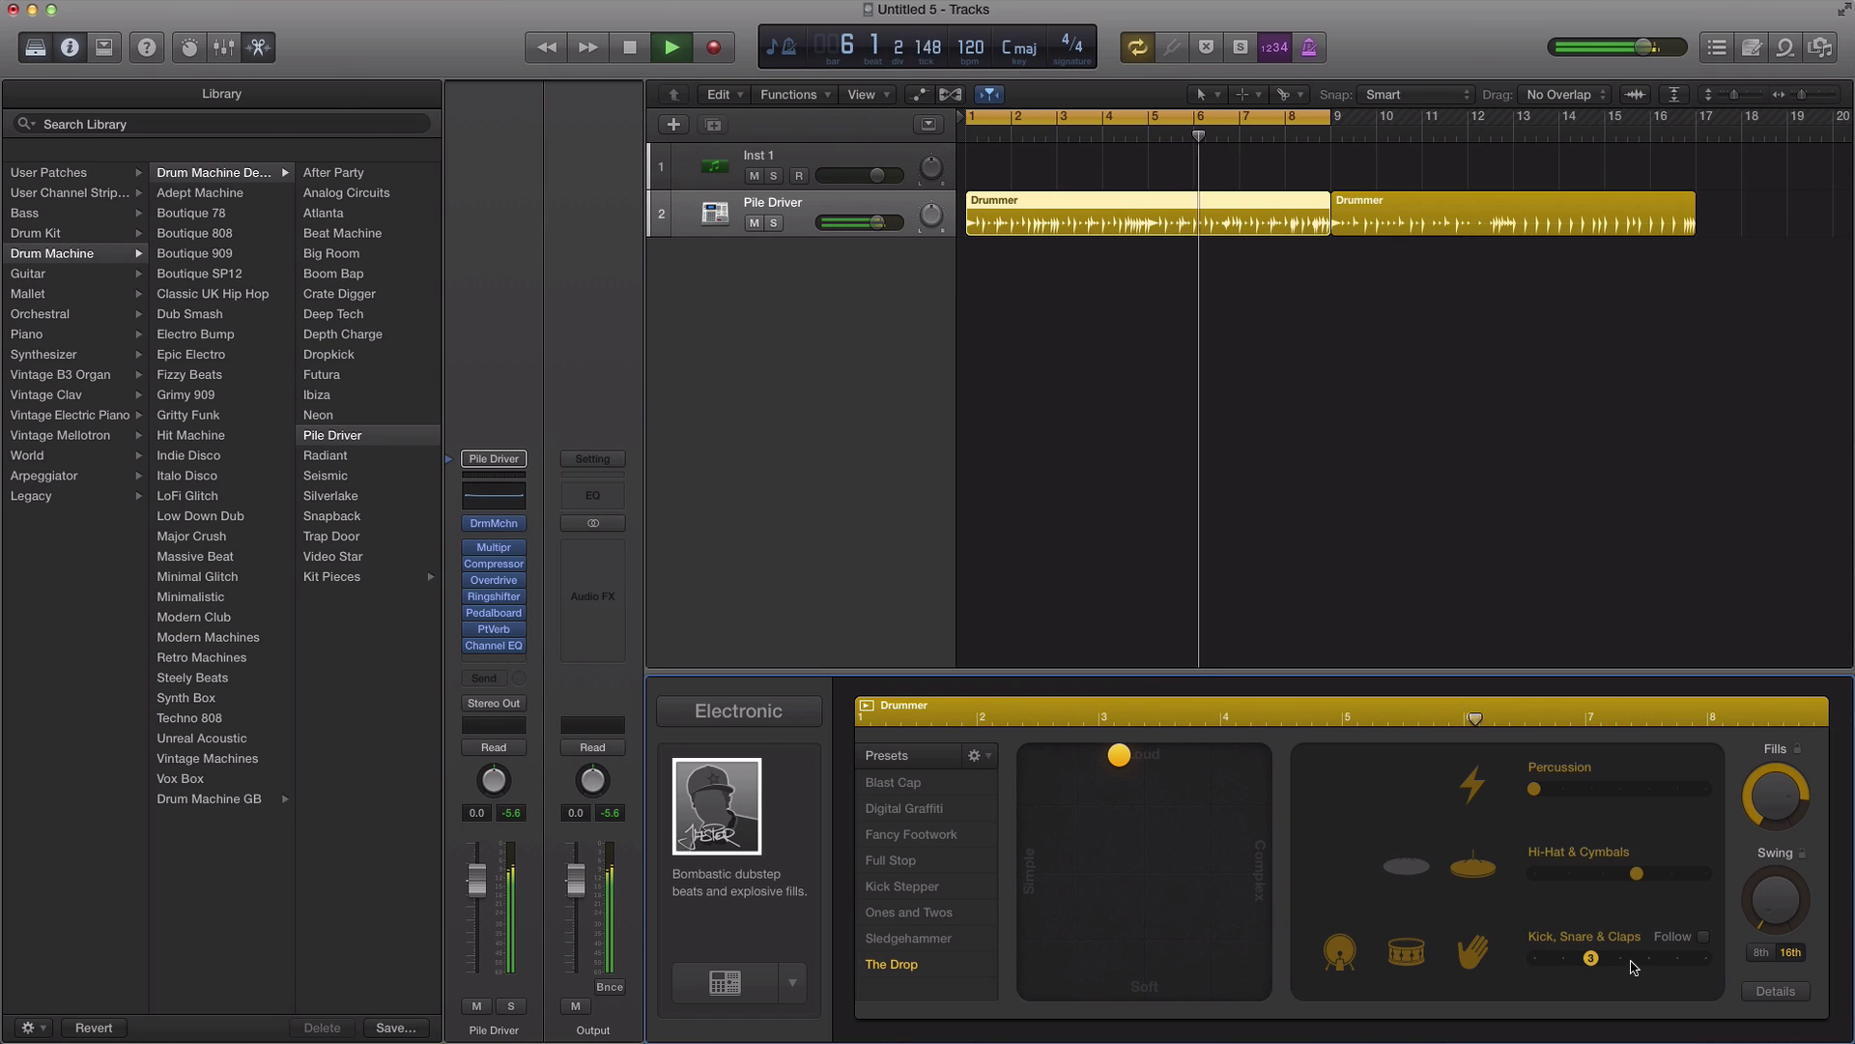
pyautogui.click(1704, 937)
pyautogui.click(1704, 936)
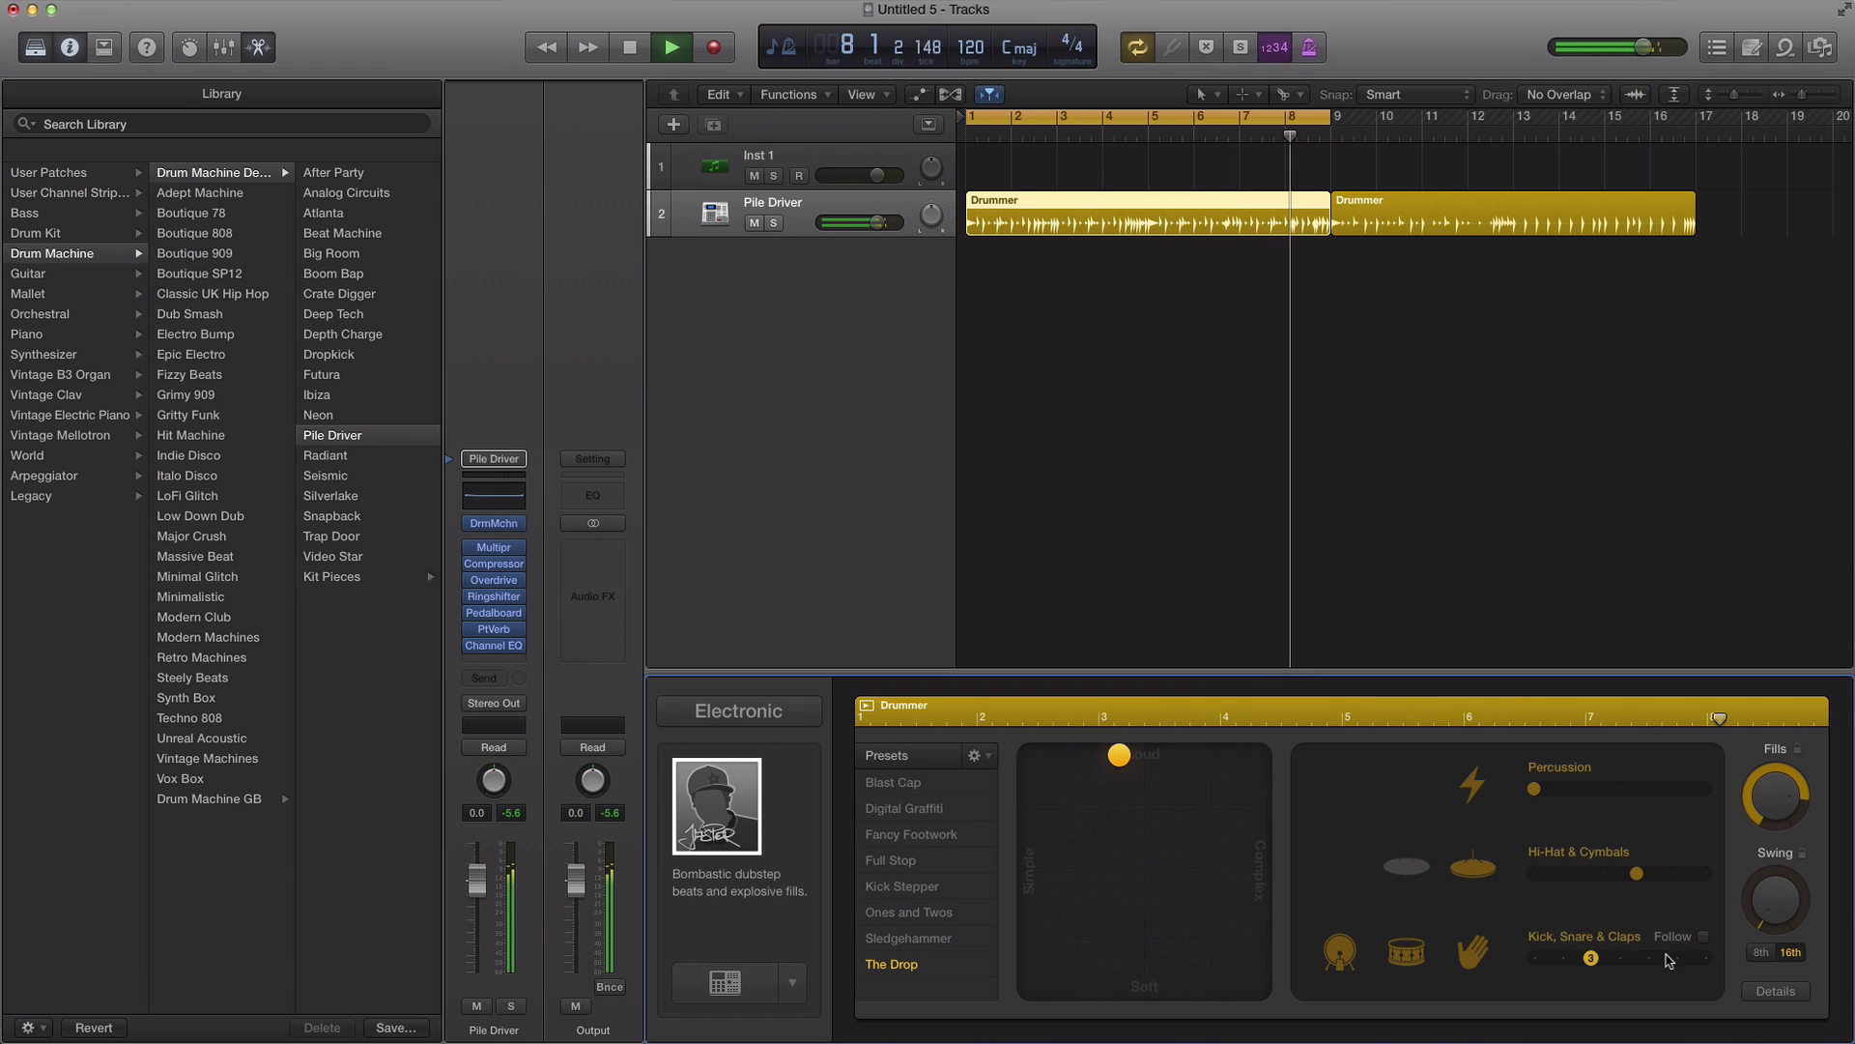
pyautogui.press('space')
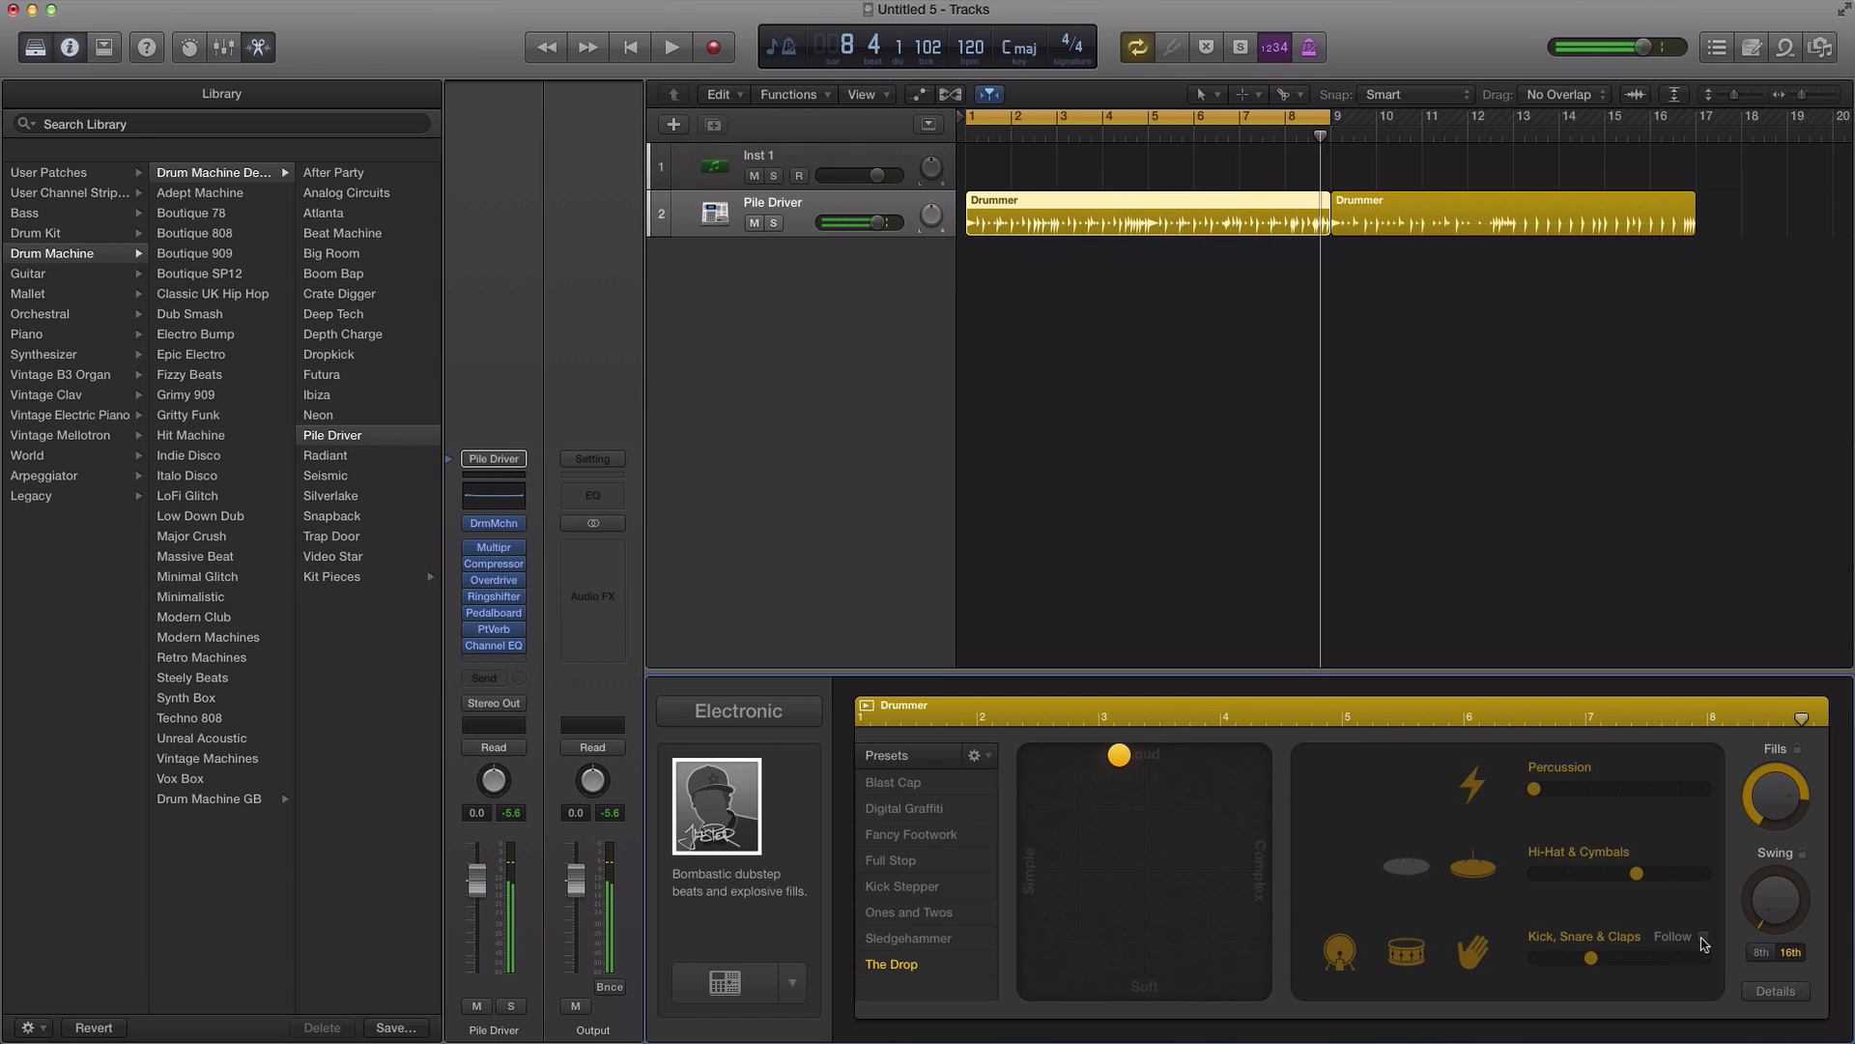
pyautogui.click(1635, 955)
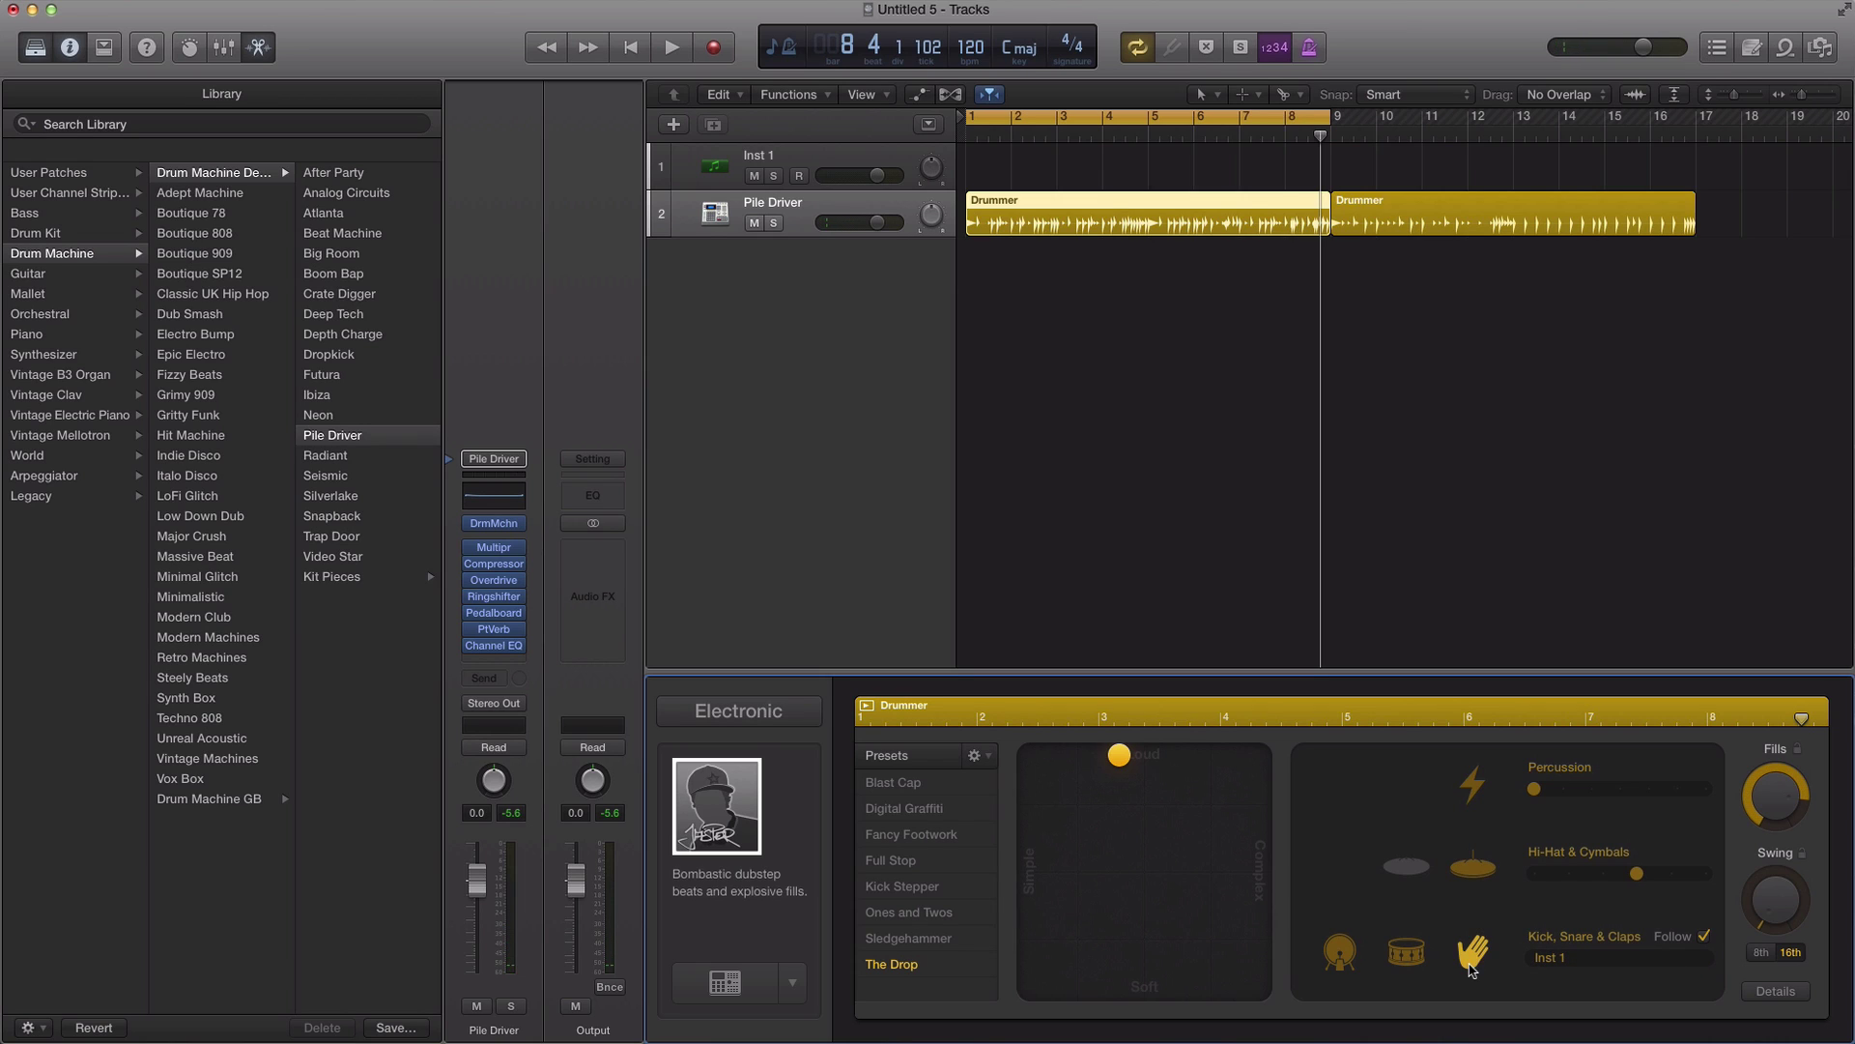
pyautogui.click(1704, 938)
pyautogui.press('space')
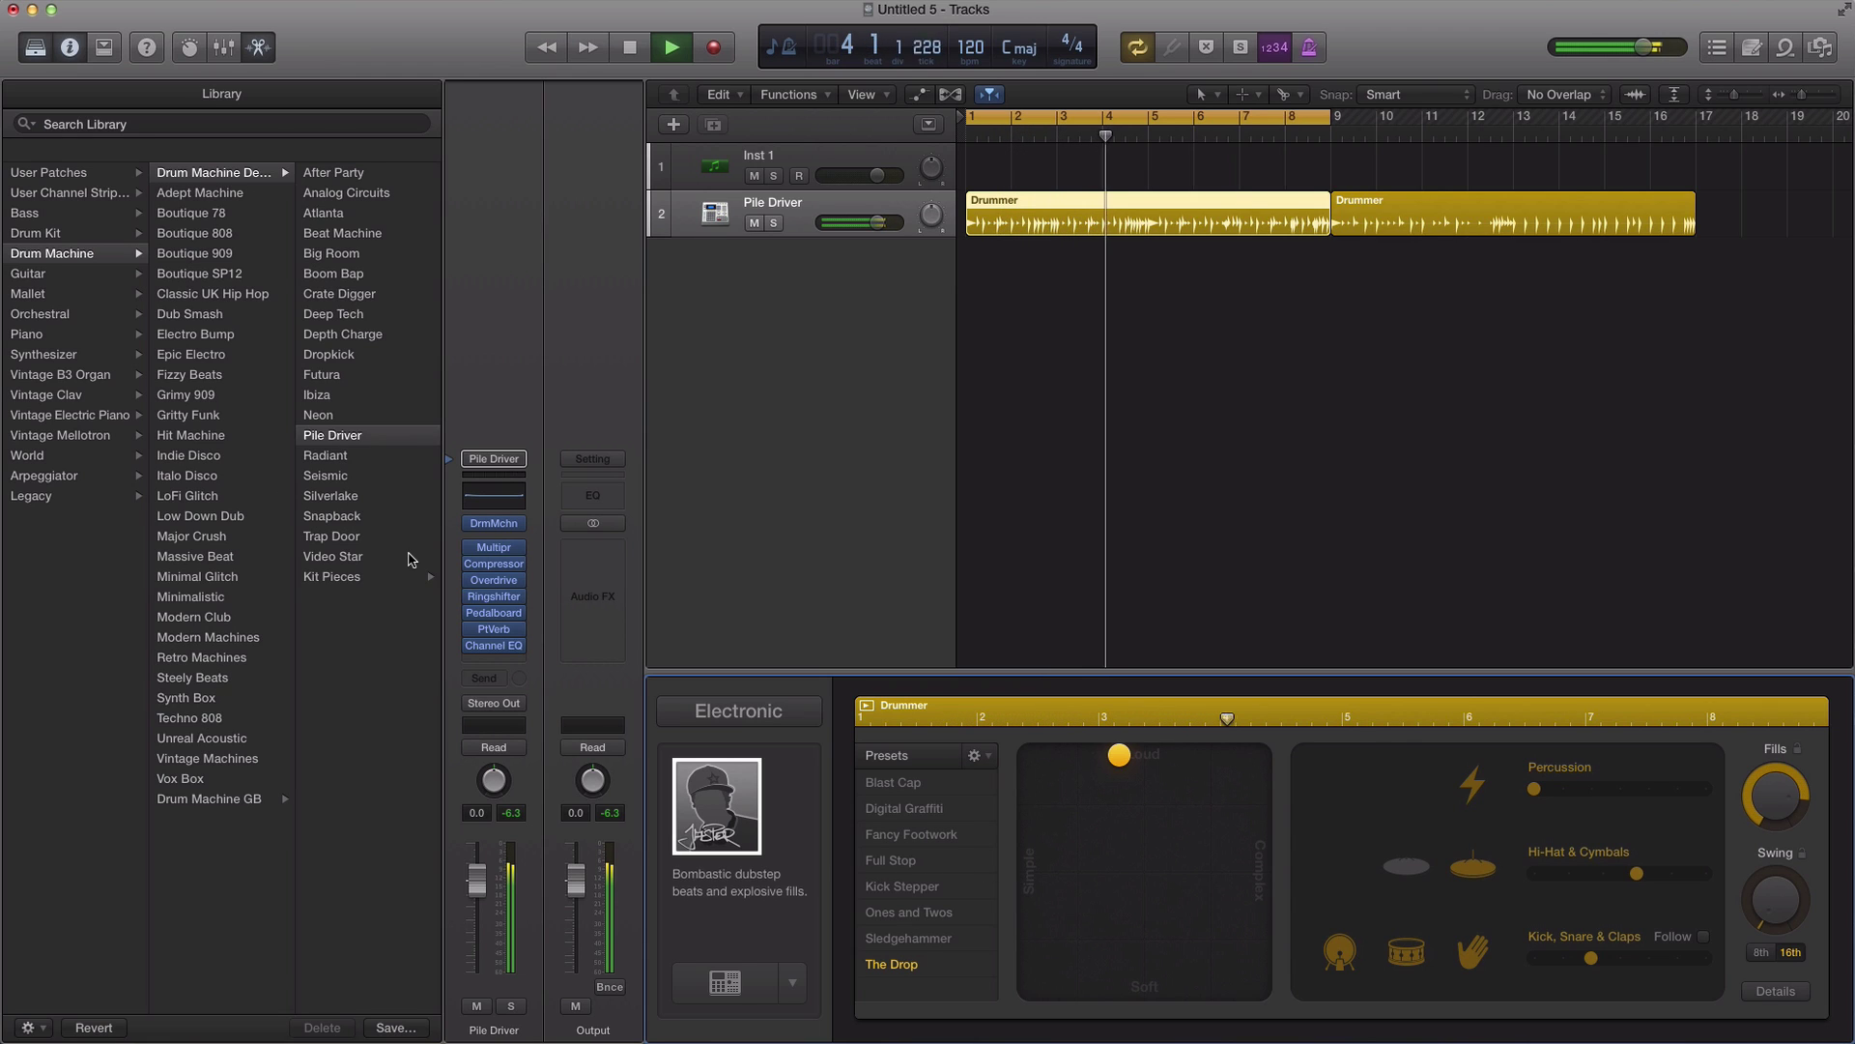
pyautogui.press('space')
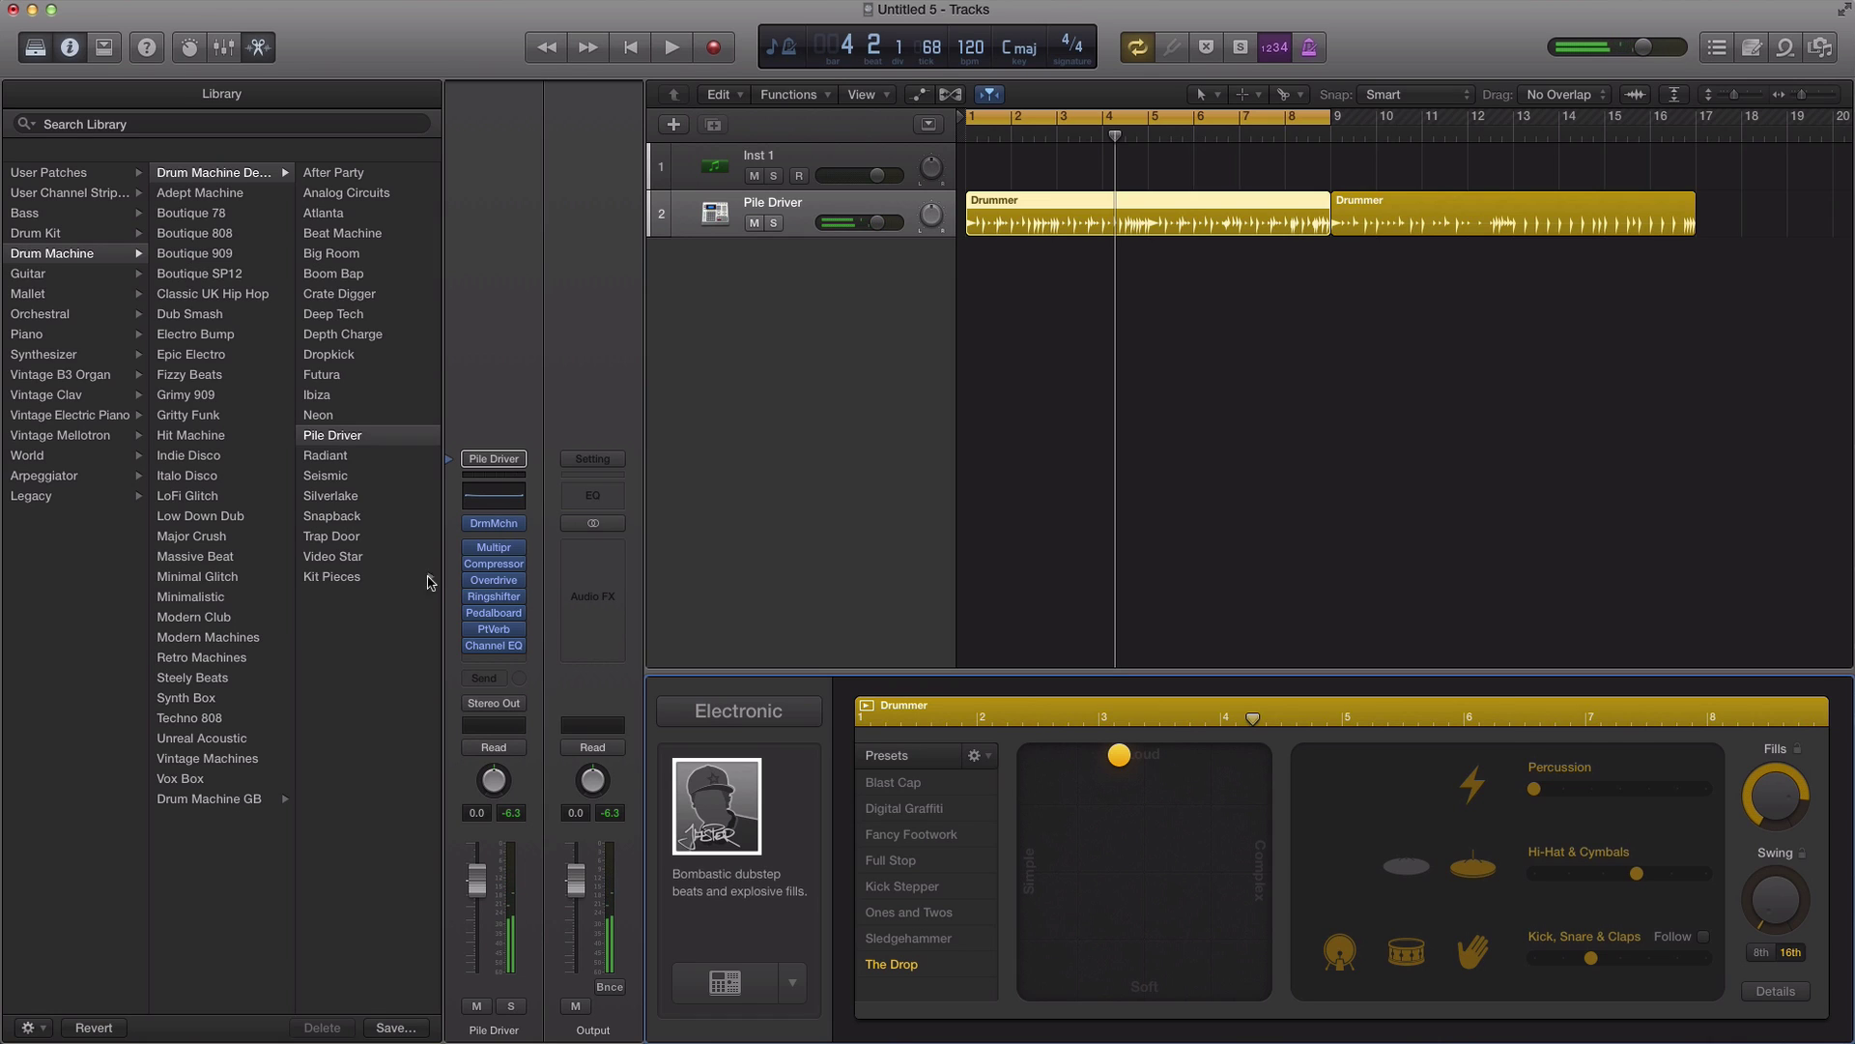
# Step: Audition the Radiant drum machine kit, then load and play the Trap Door kit
pyautogui.click(326, 455)
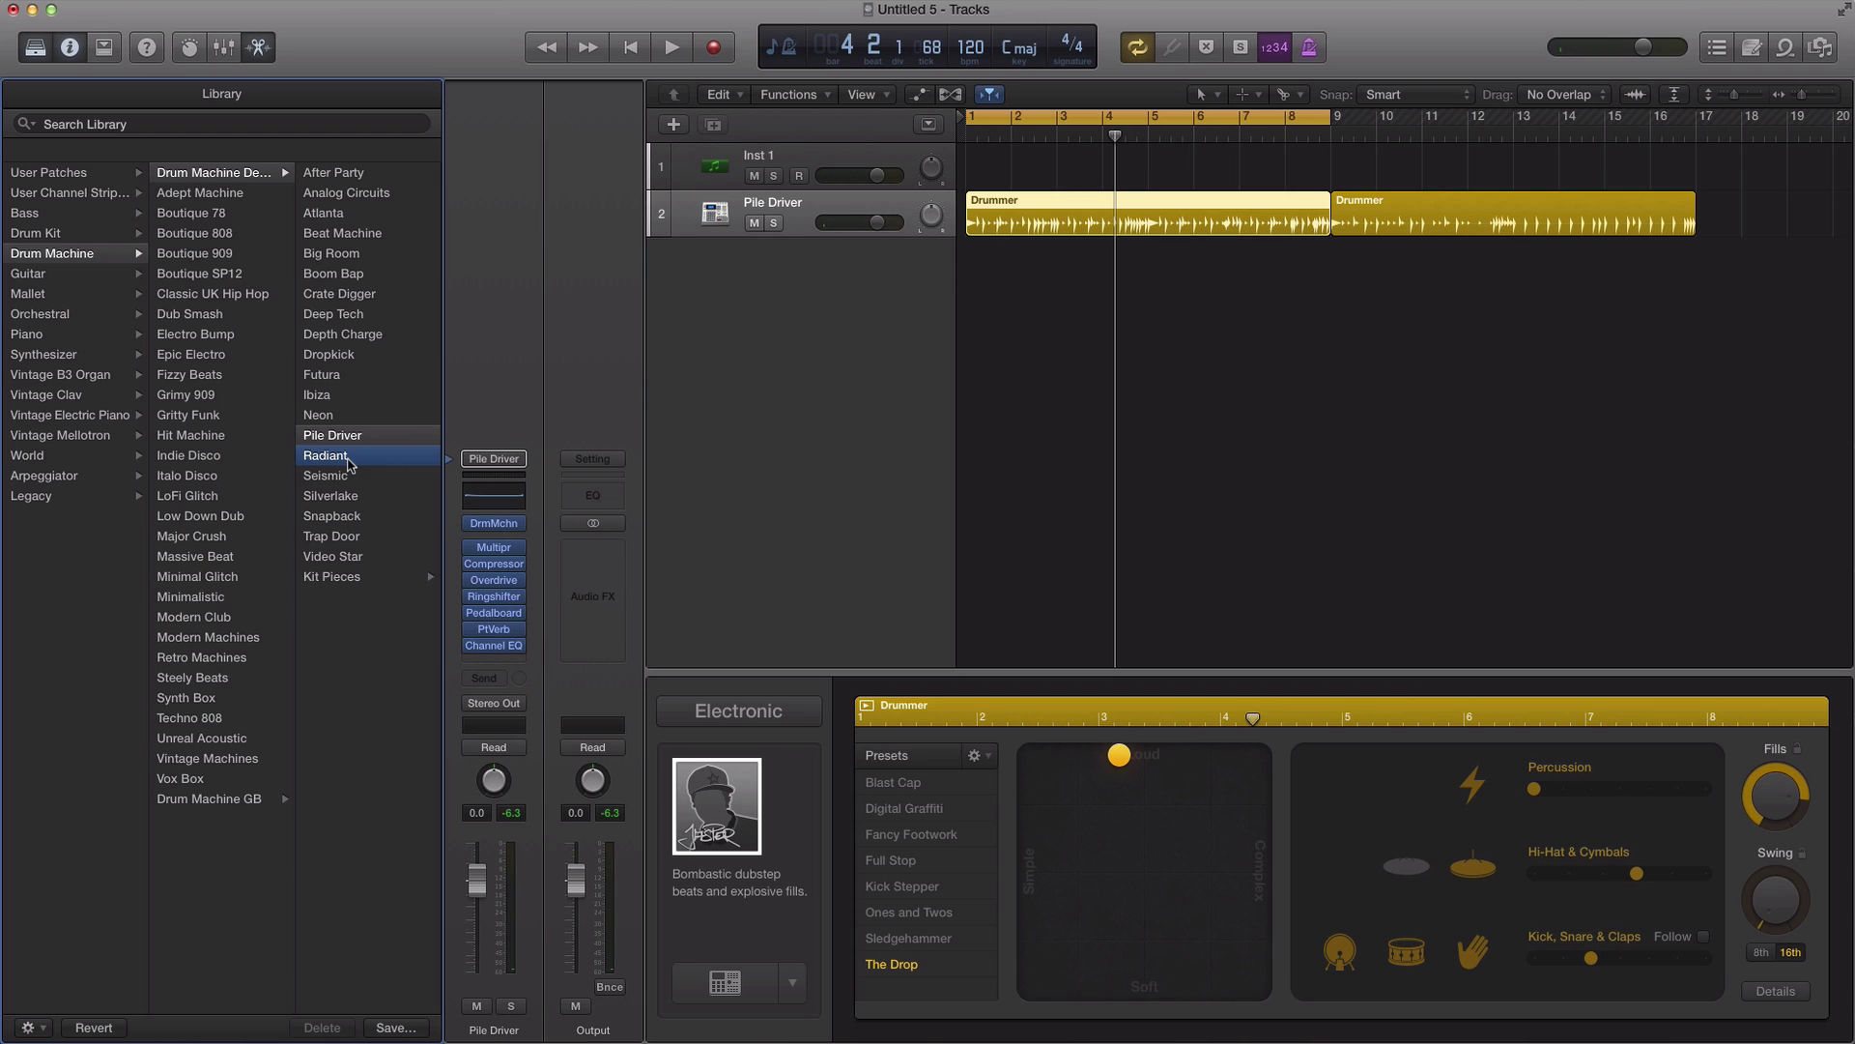
pyautogui.press('space')
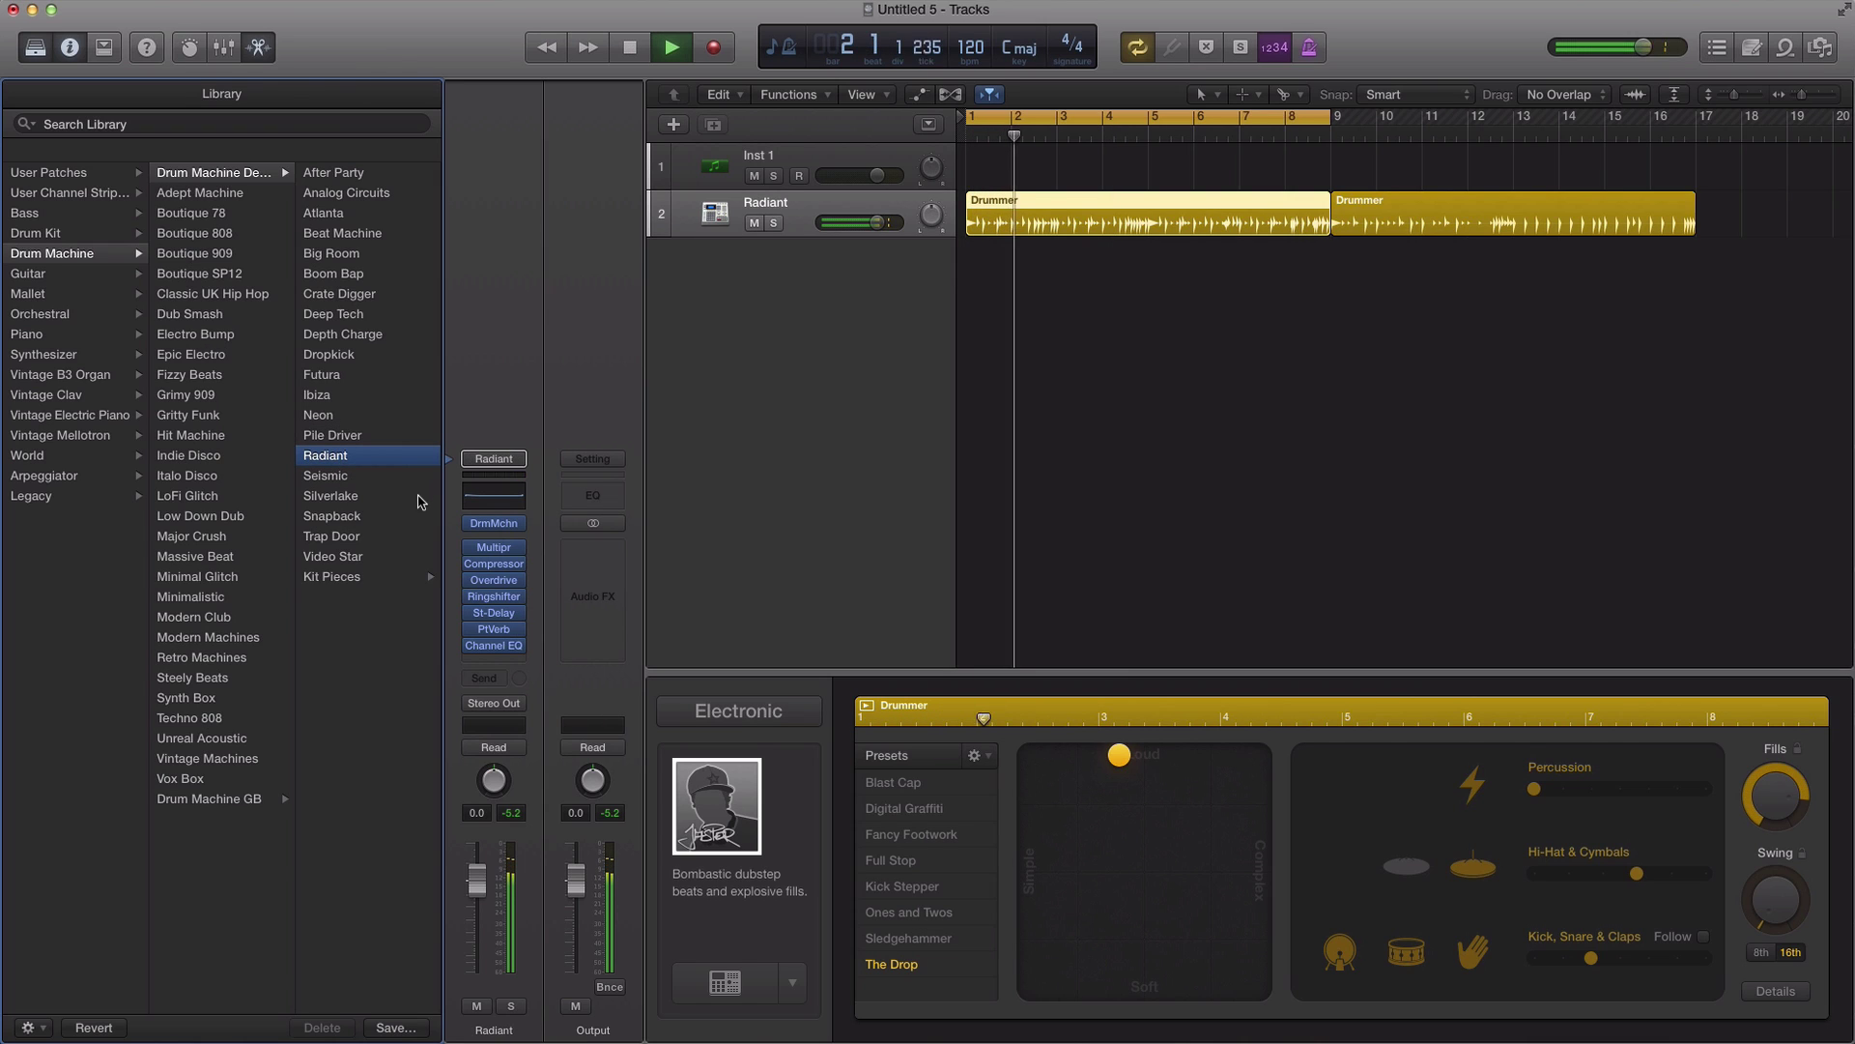
pyautogui.press('space')
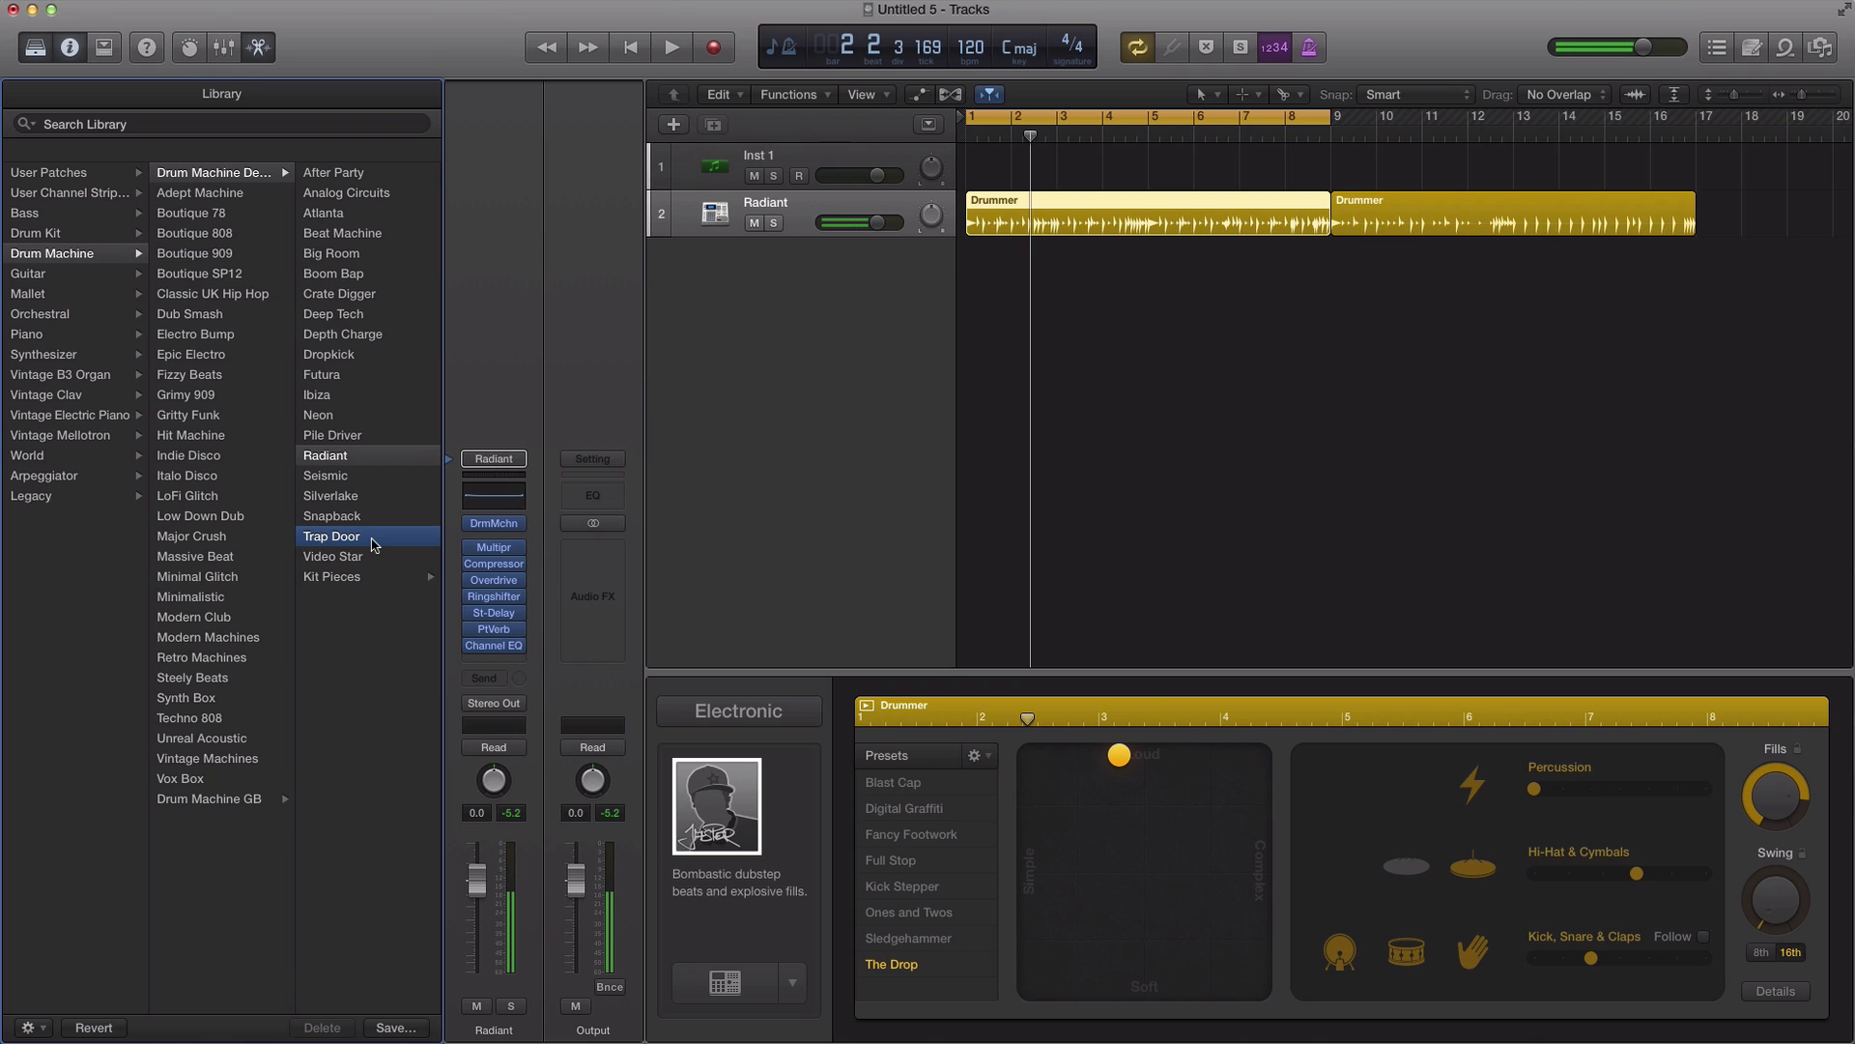
pyautogui.press('space')
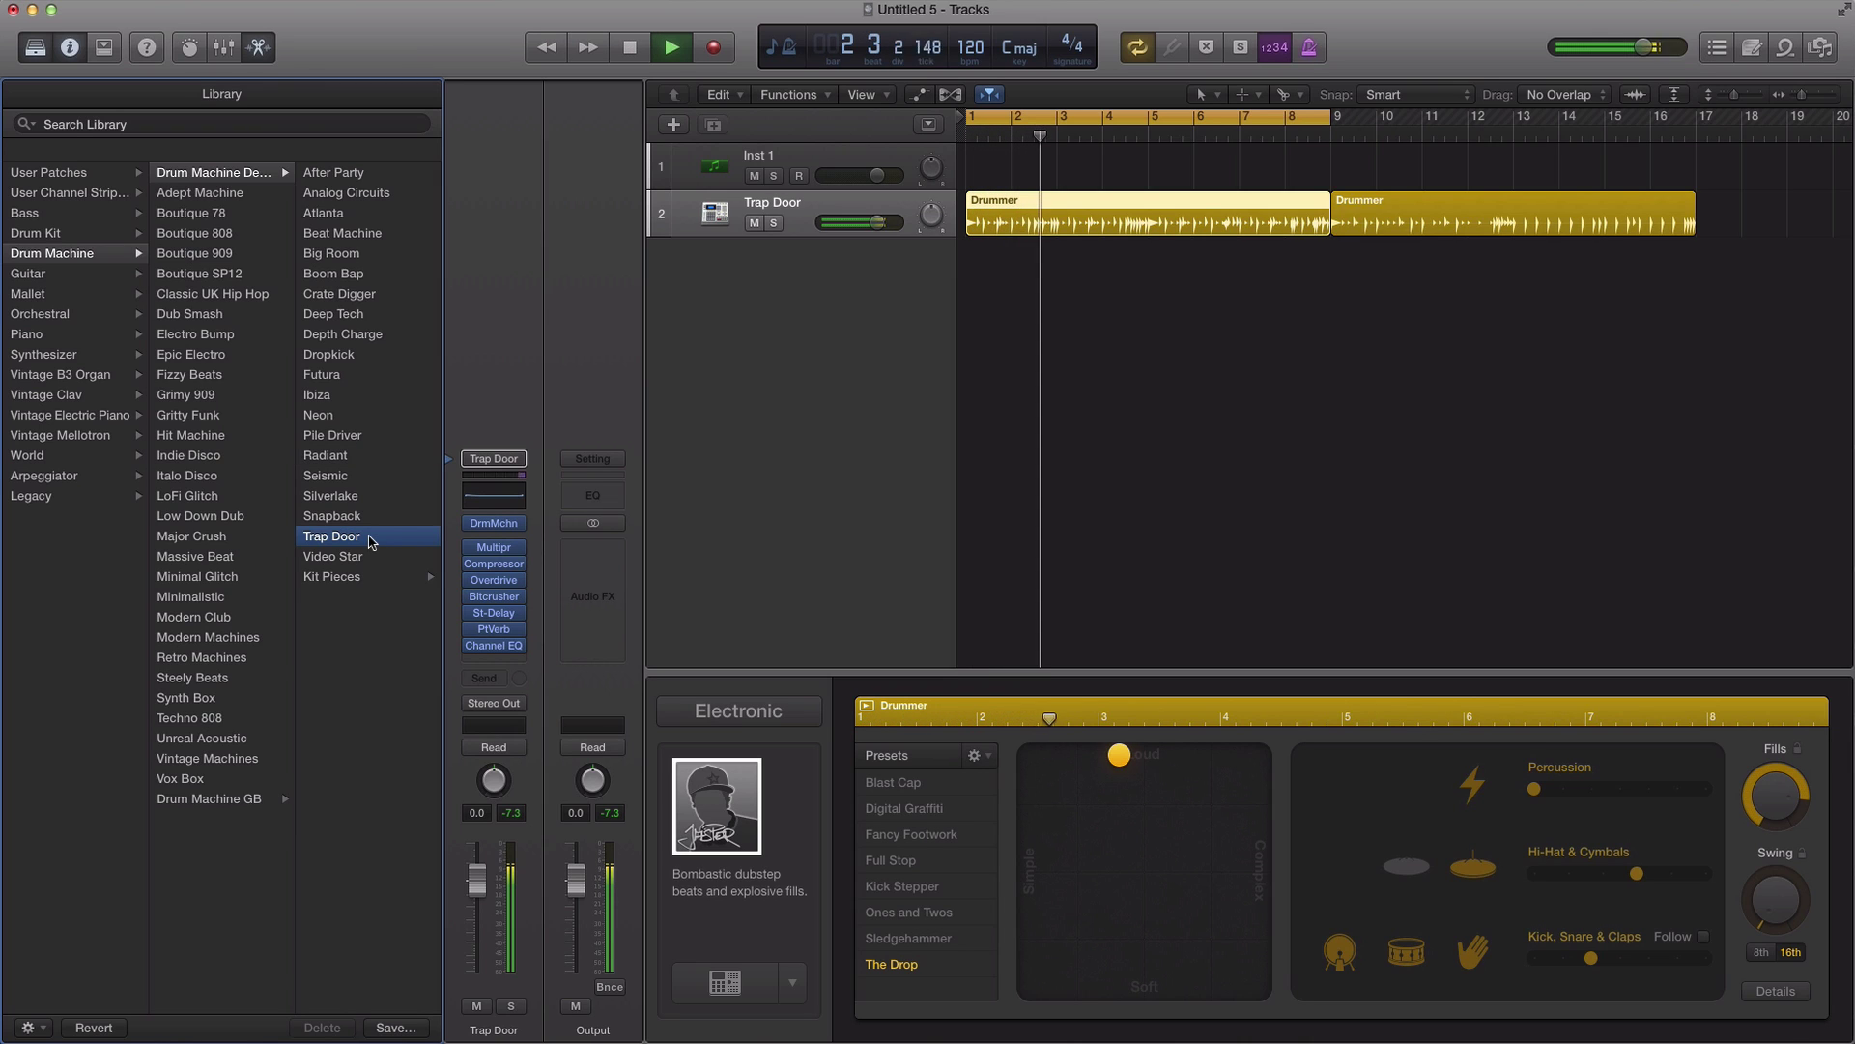
pyautogui.press('space')
# Step: Replace the drummer with the electro-trap drummer (Seismic kit, Subterranean preset) and play it
pyautogui.click(739, 803)
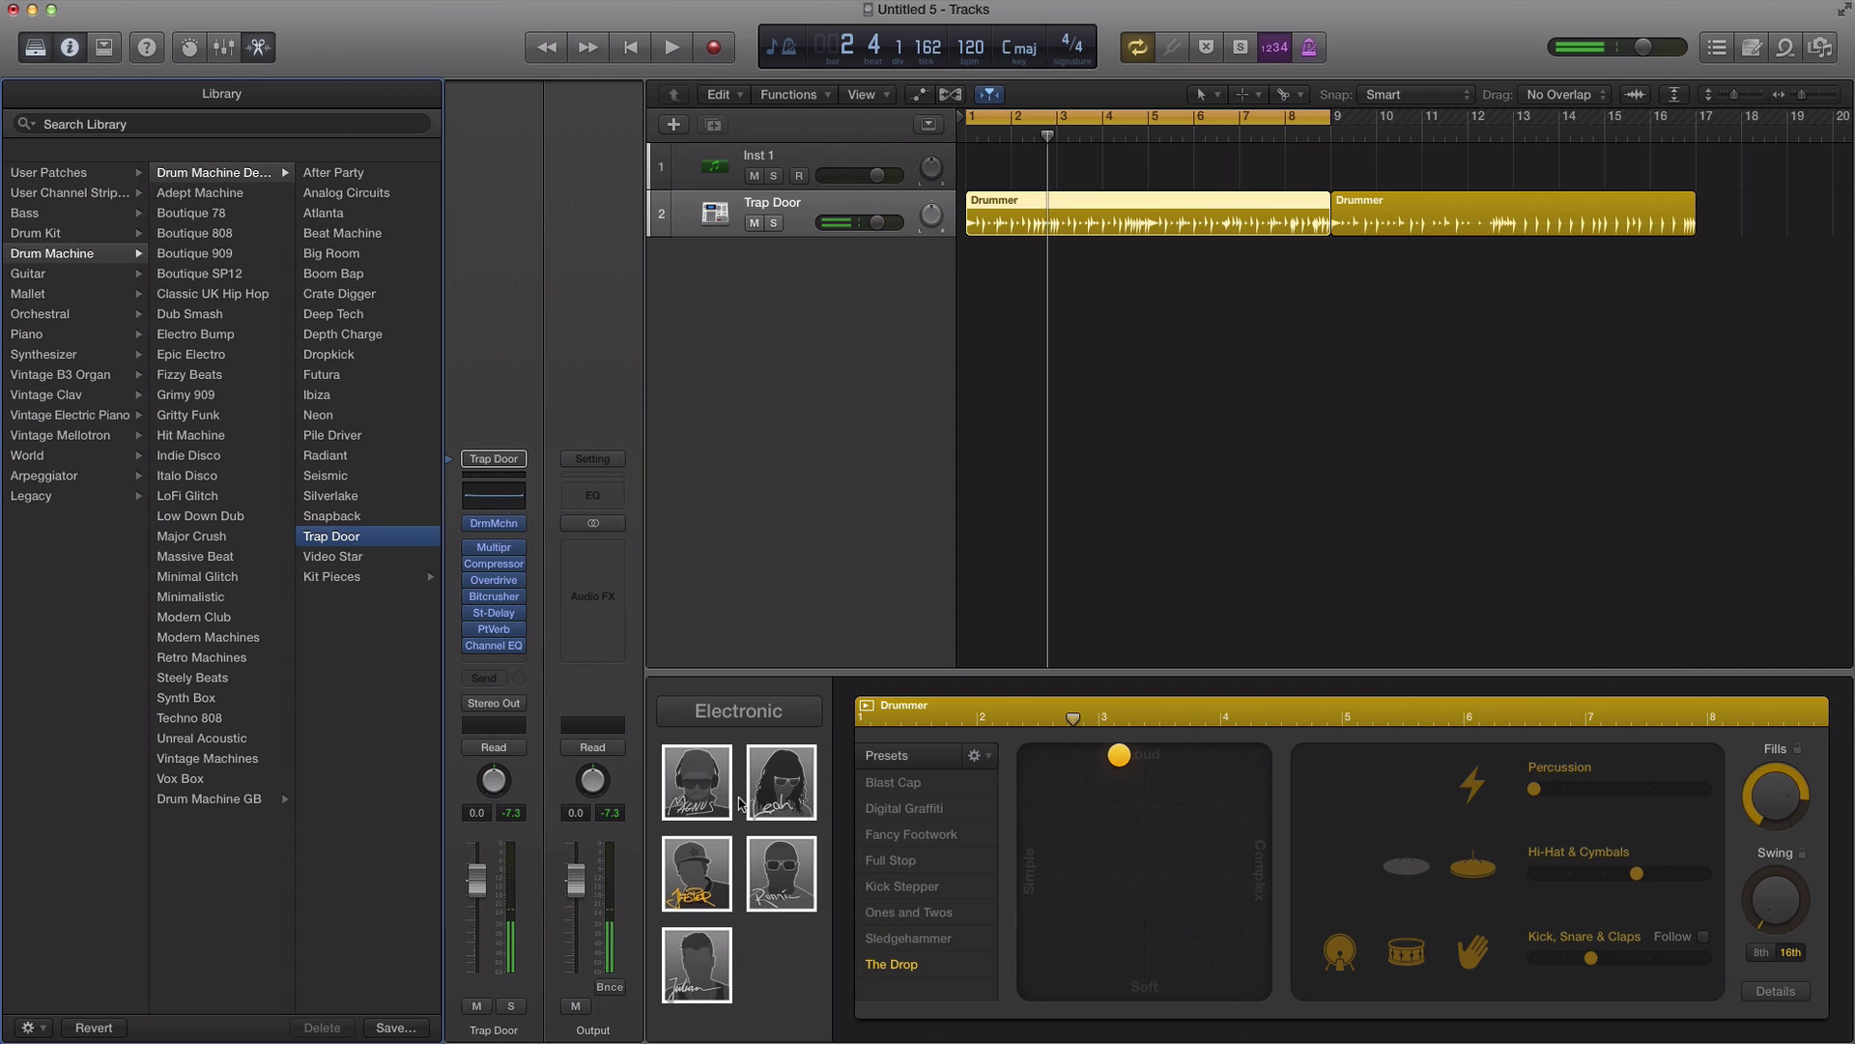
pyautogui.click(773, 883)
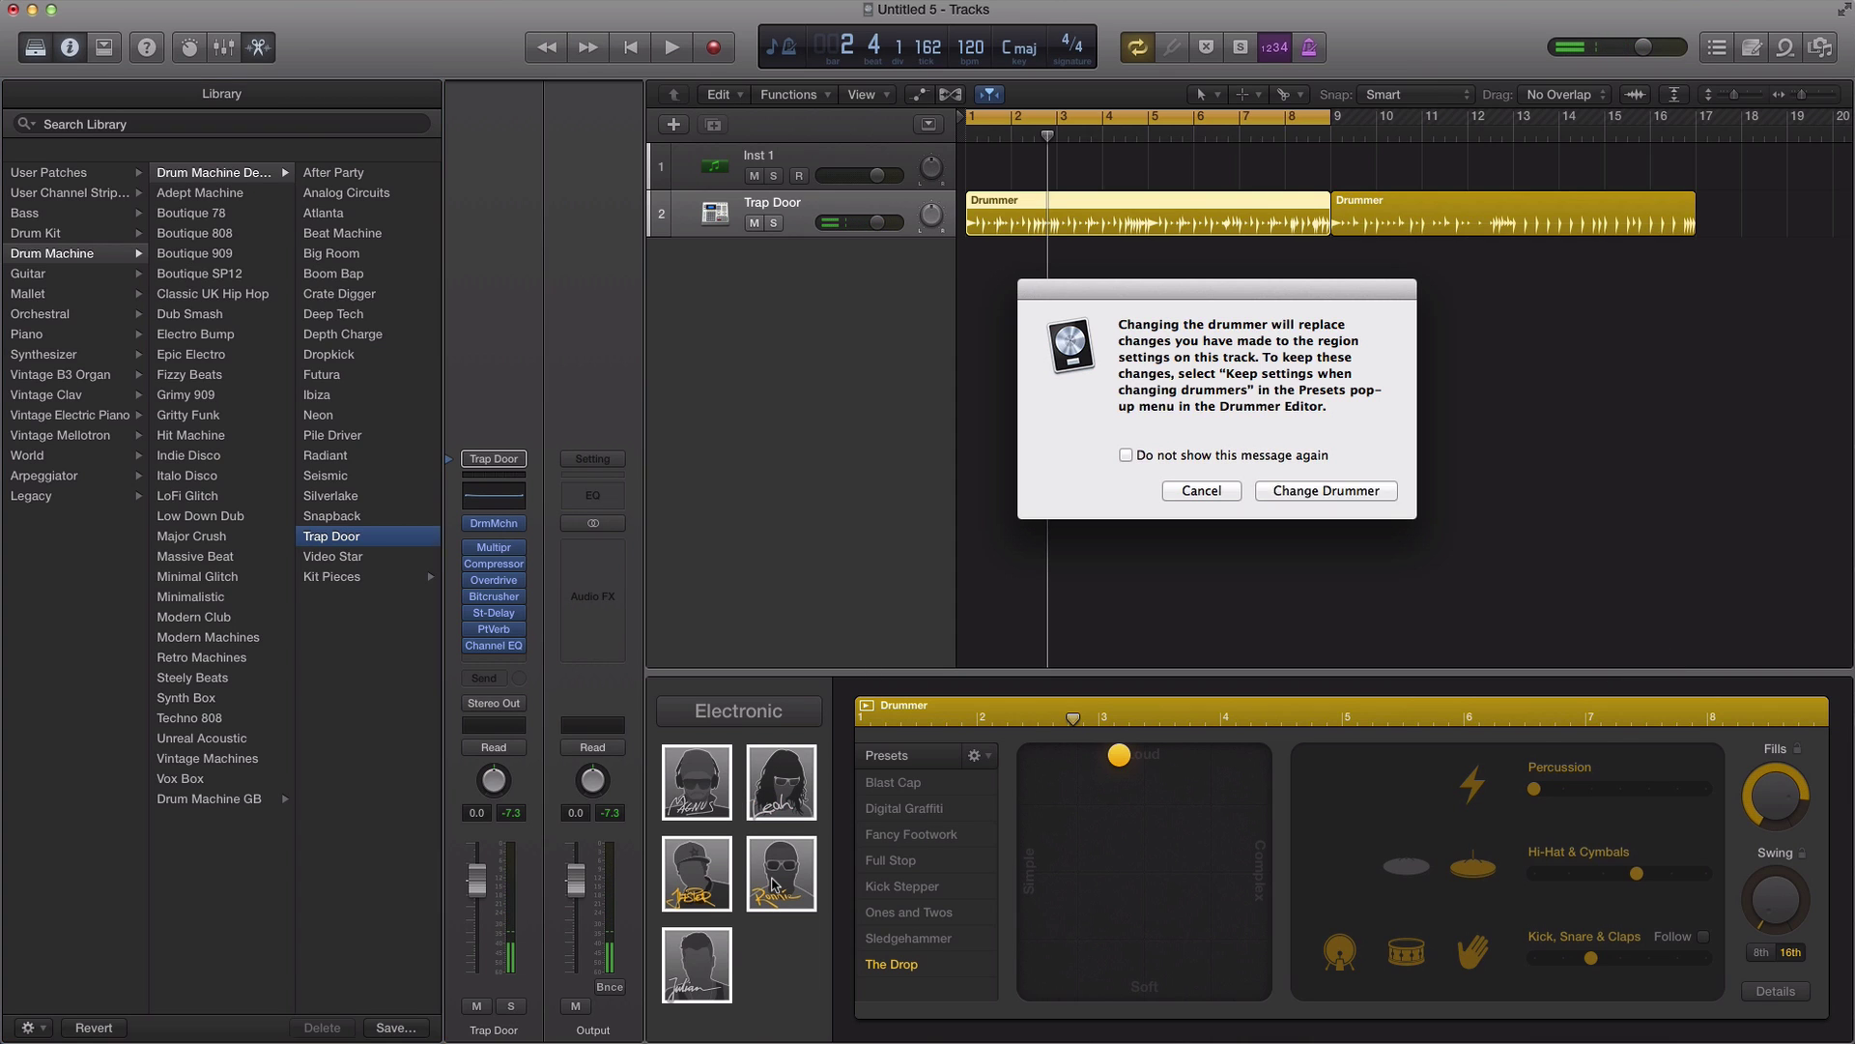
pyautogui.click(1358, 492)
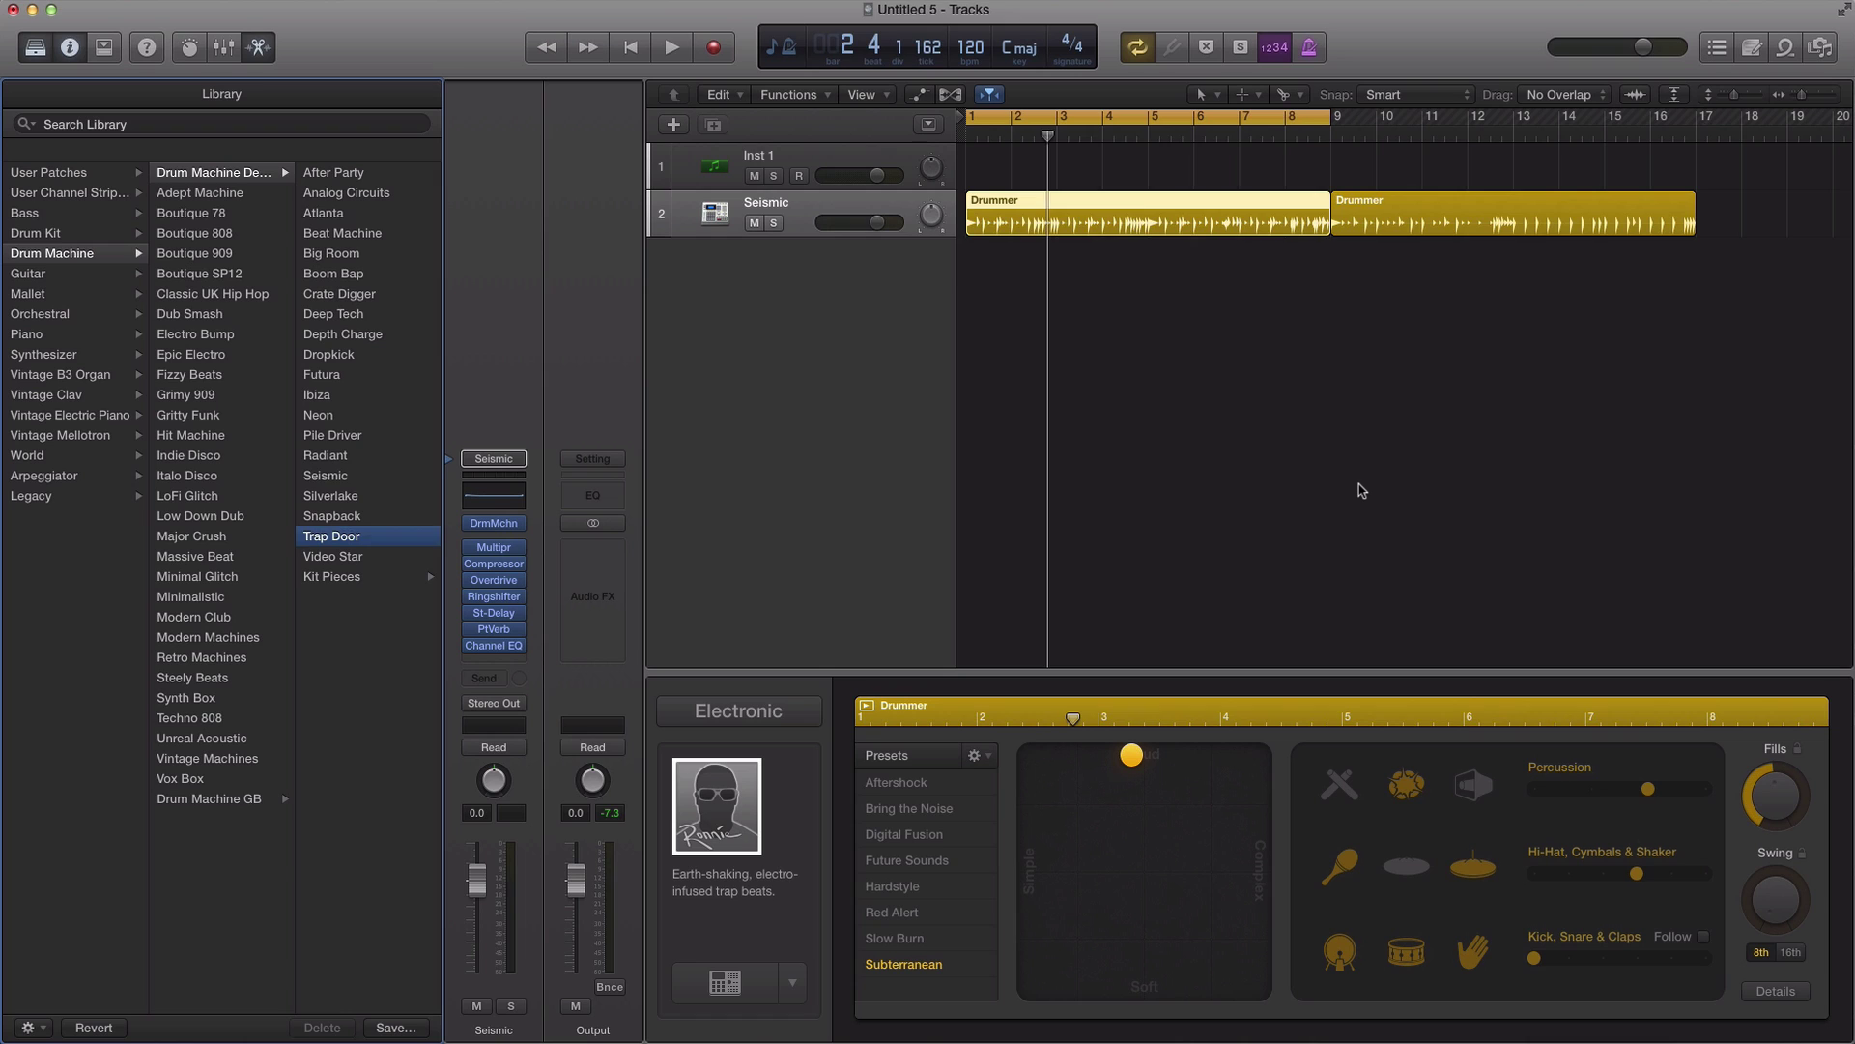
pyautogui.press('space')
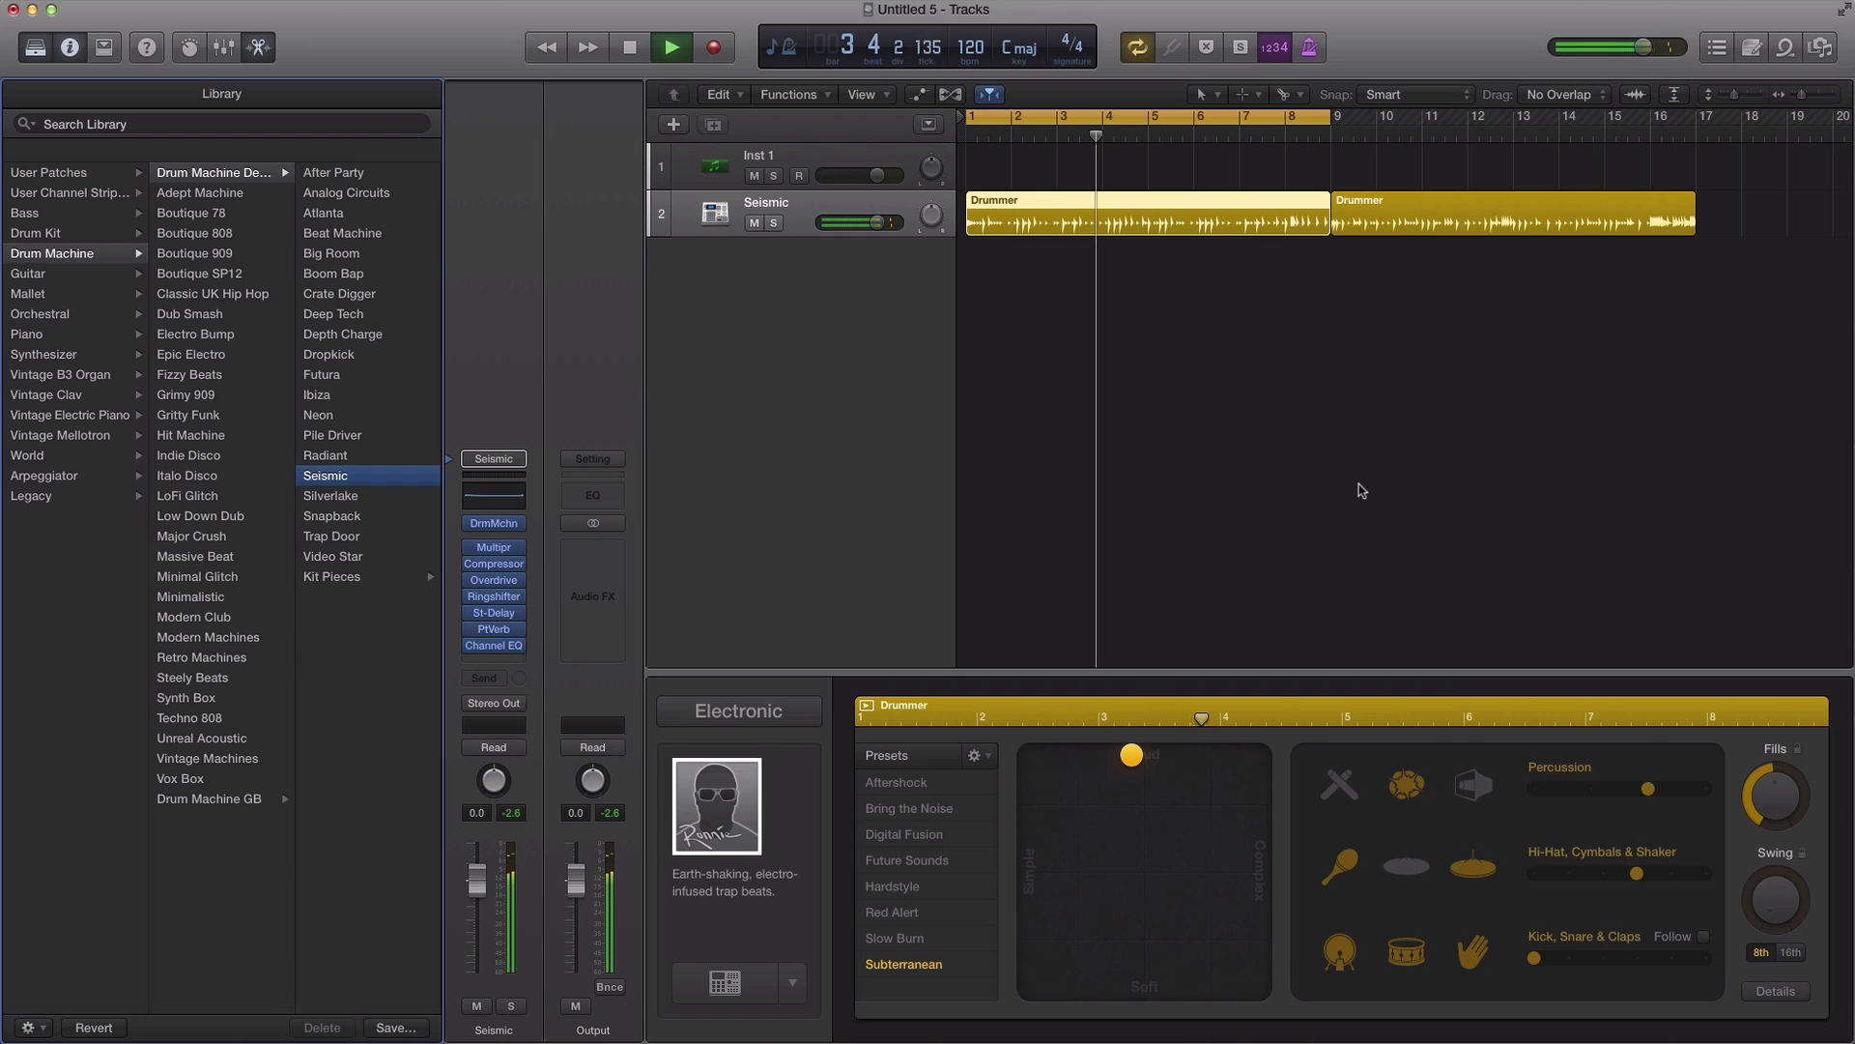
pyautogui.moveTo(1630, 792)
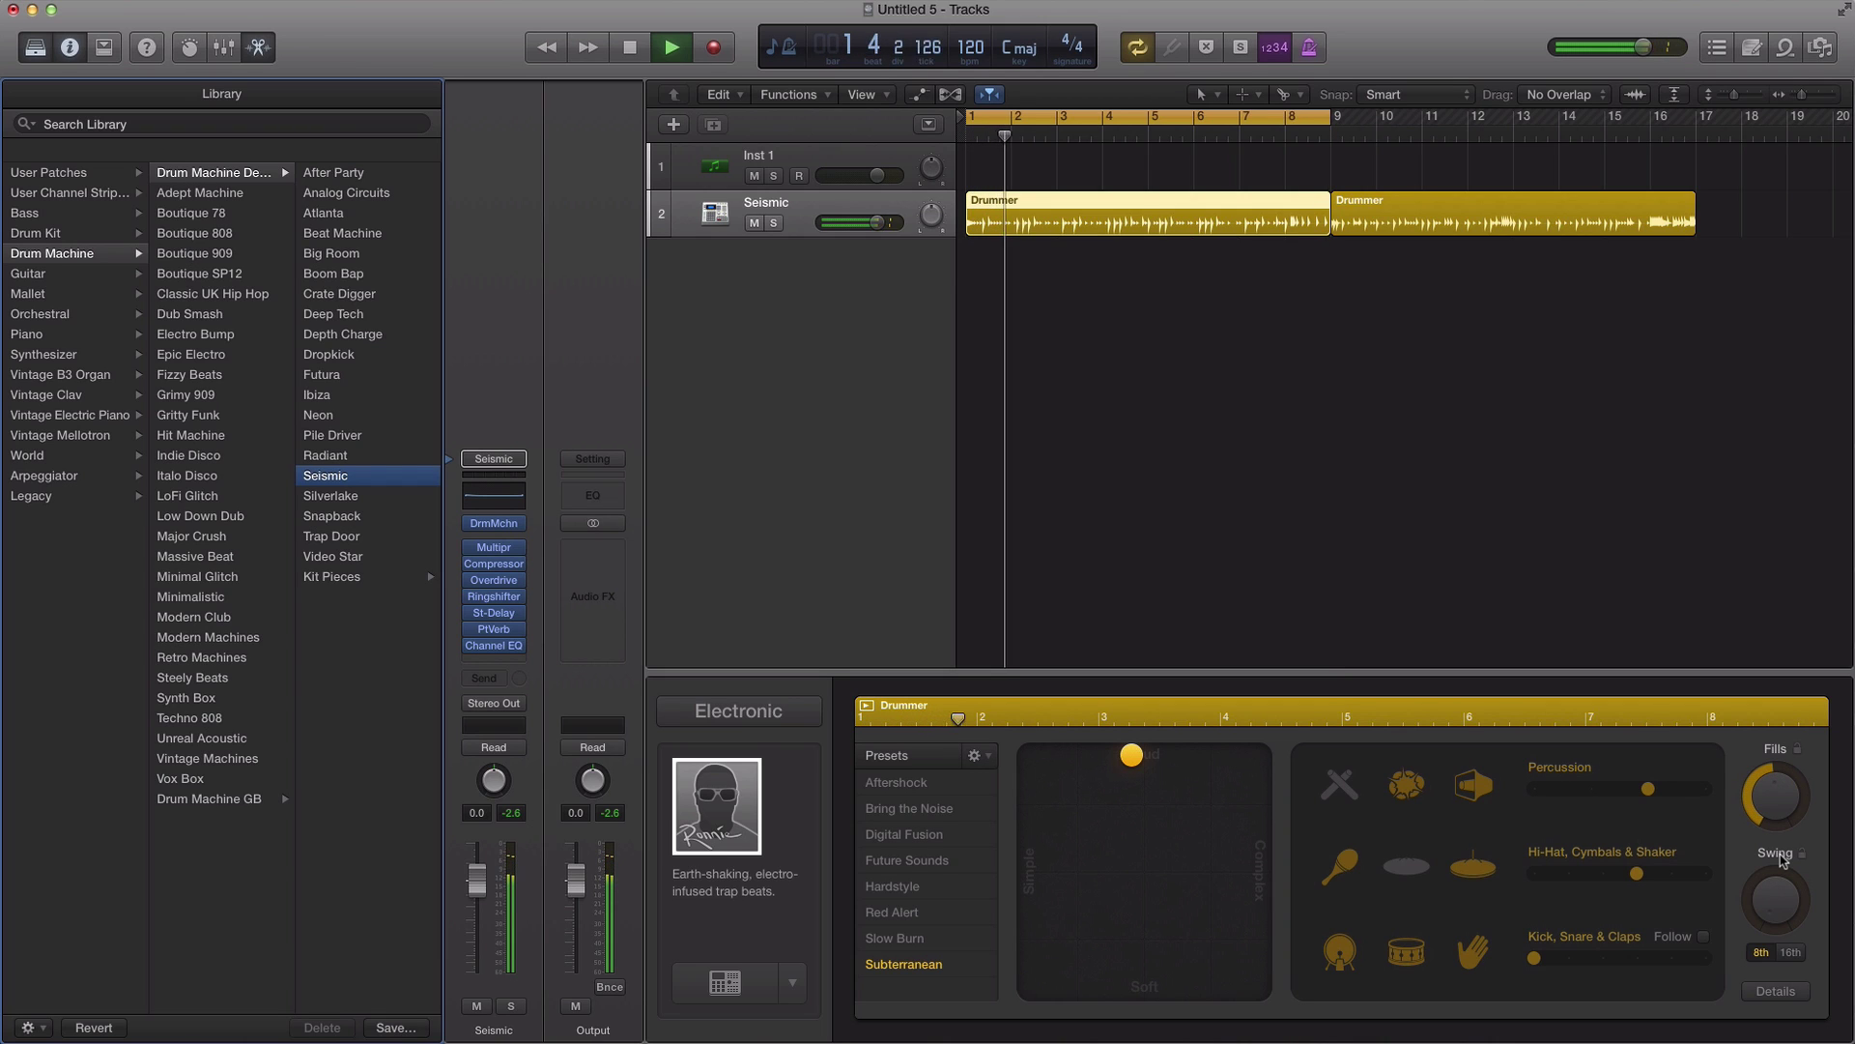
# Step: Load the Atlanta drum machine kit and audition it several times from bar 1
pyautogui.click(1776, 991)
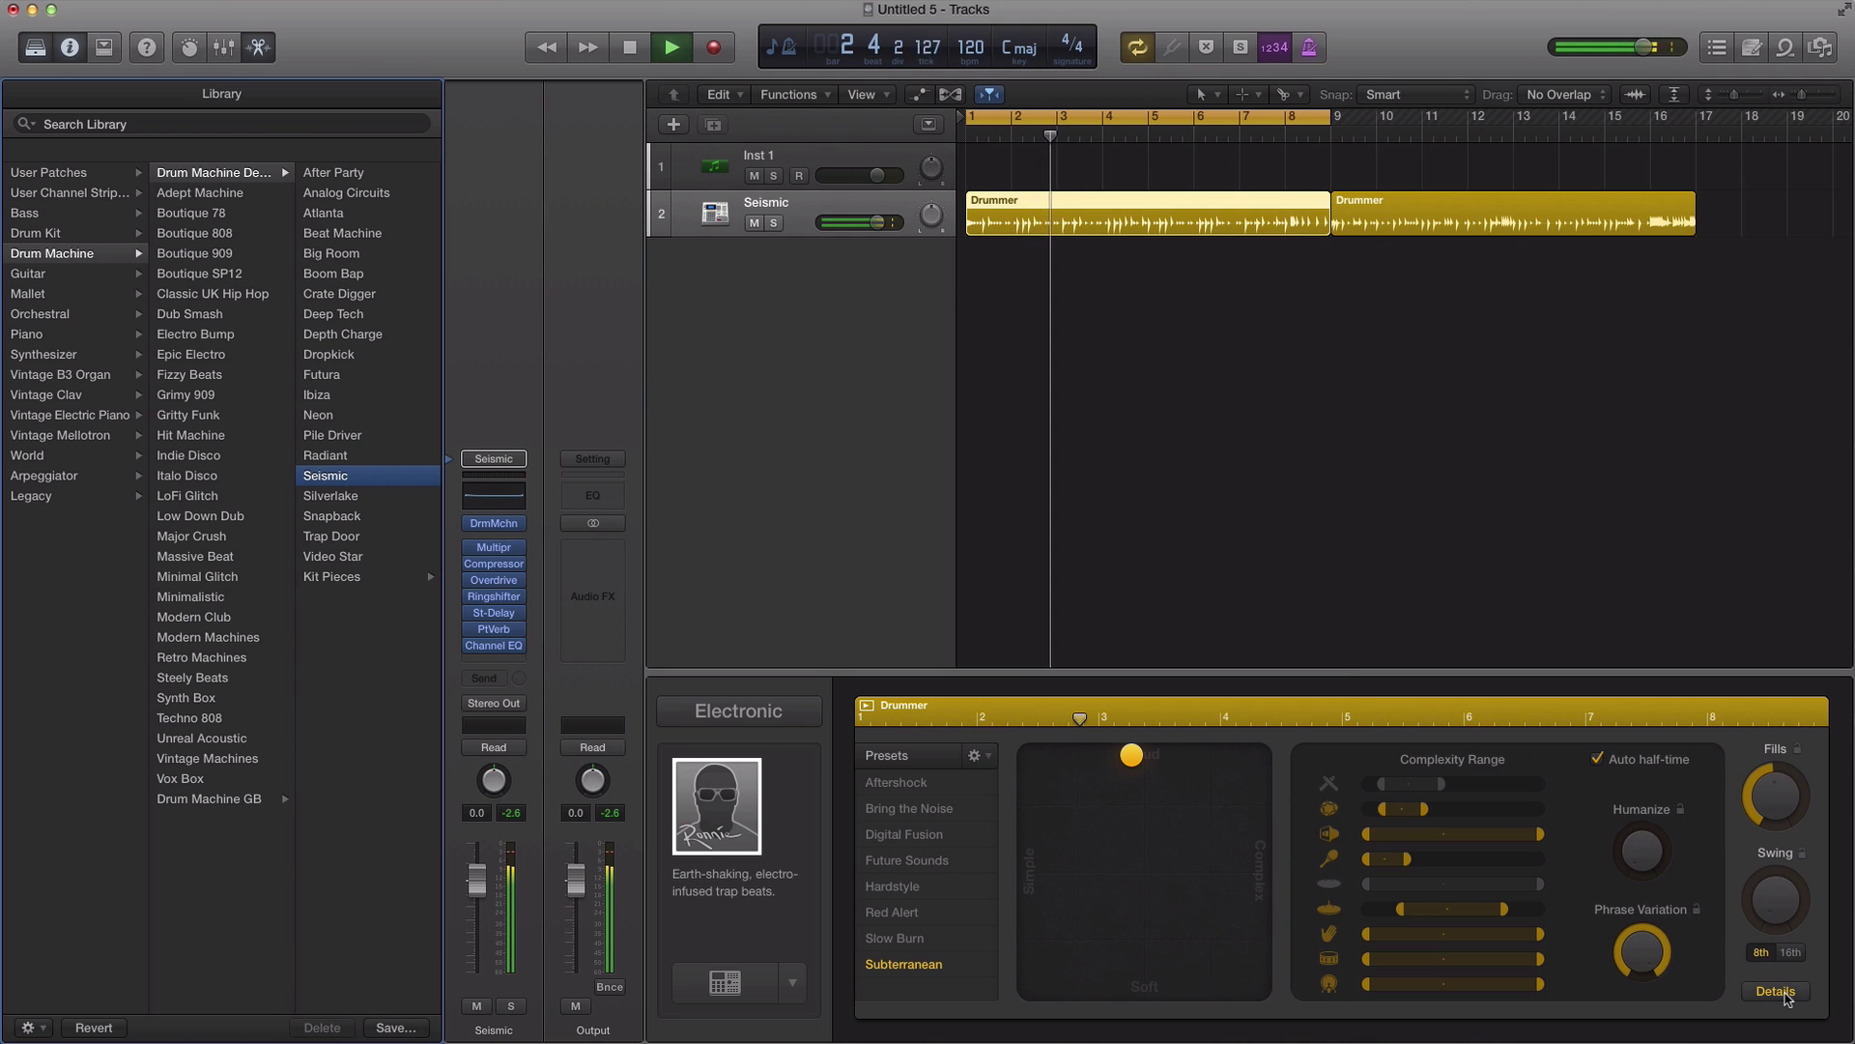
pyautogui.press('space')
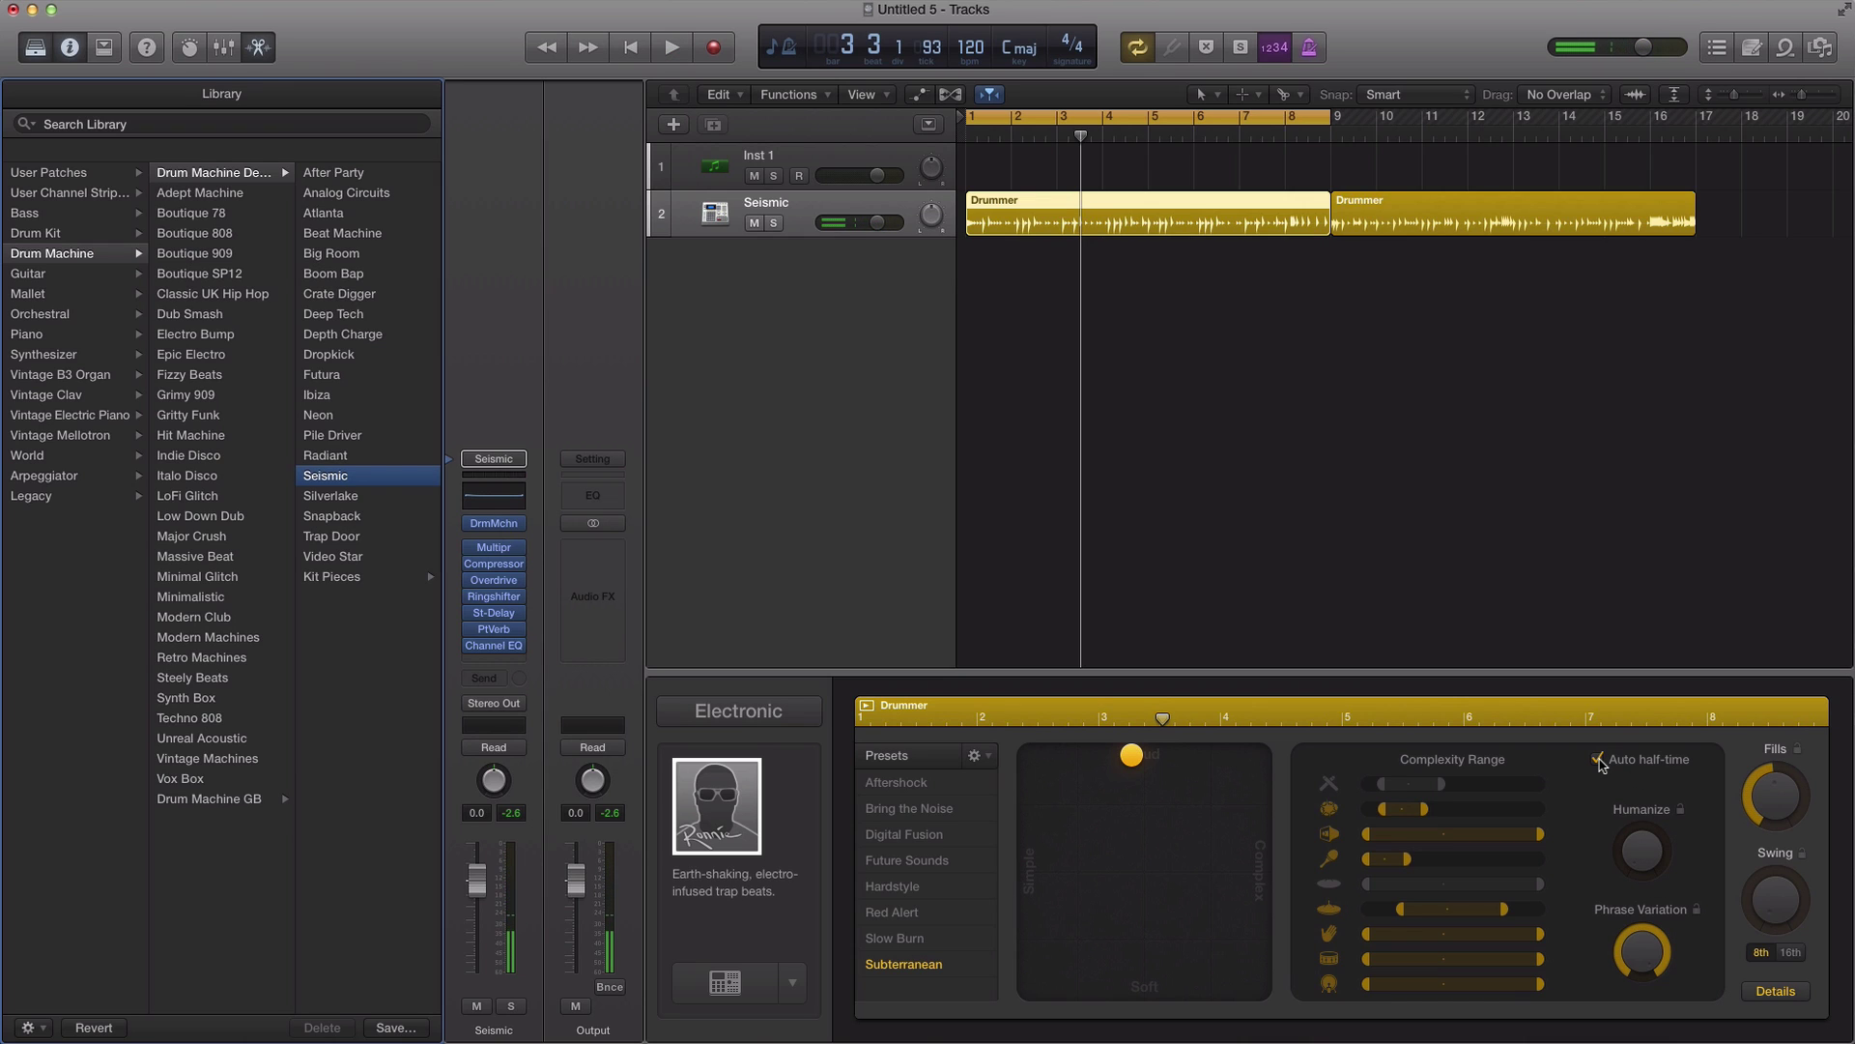
pyautogui.press('Return')
pyautogui.press('space')
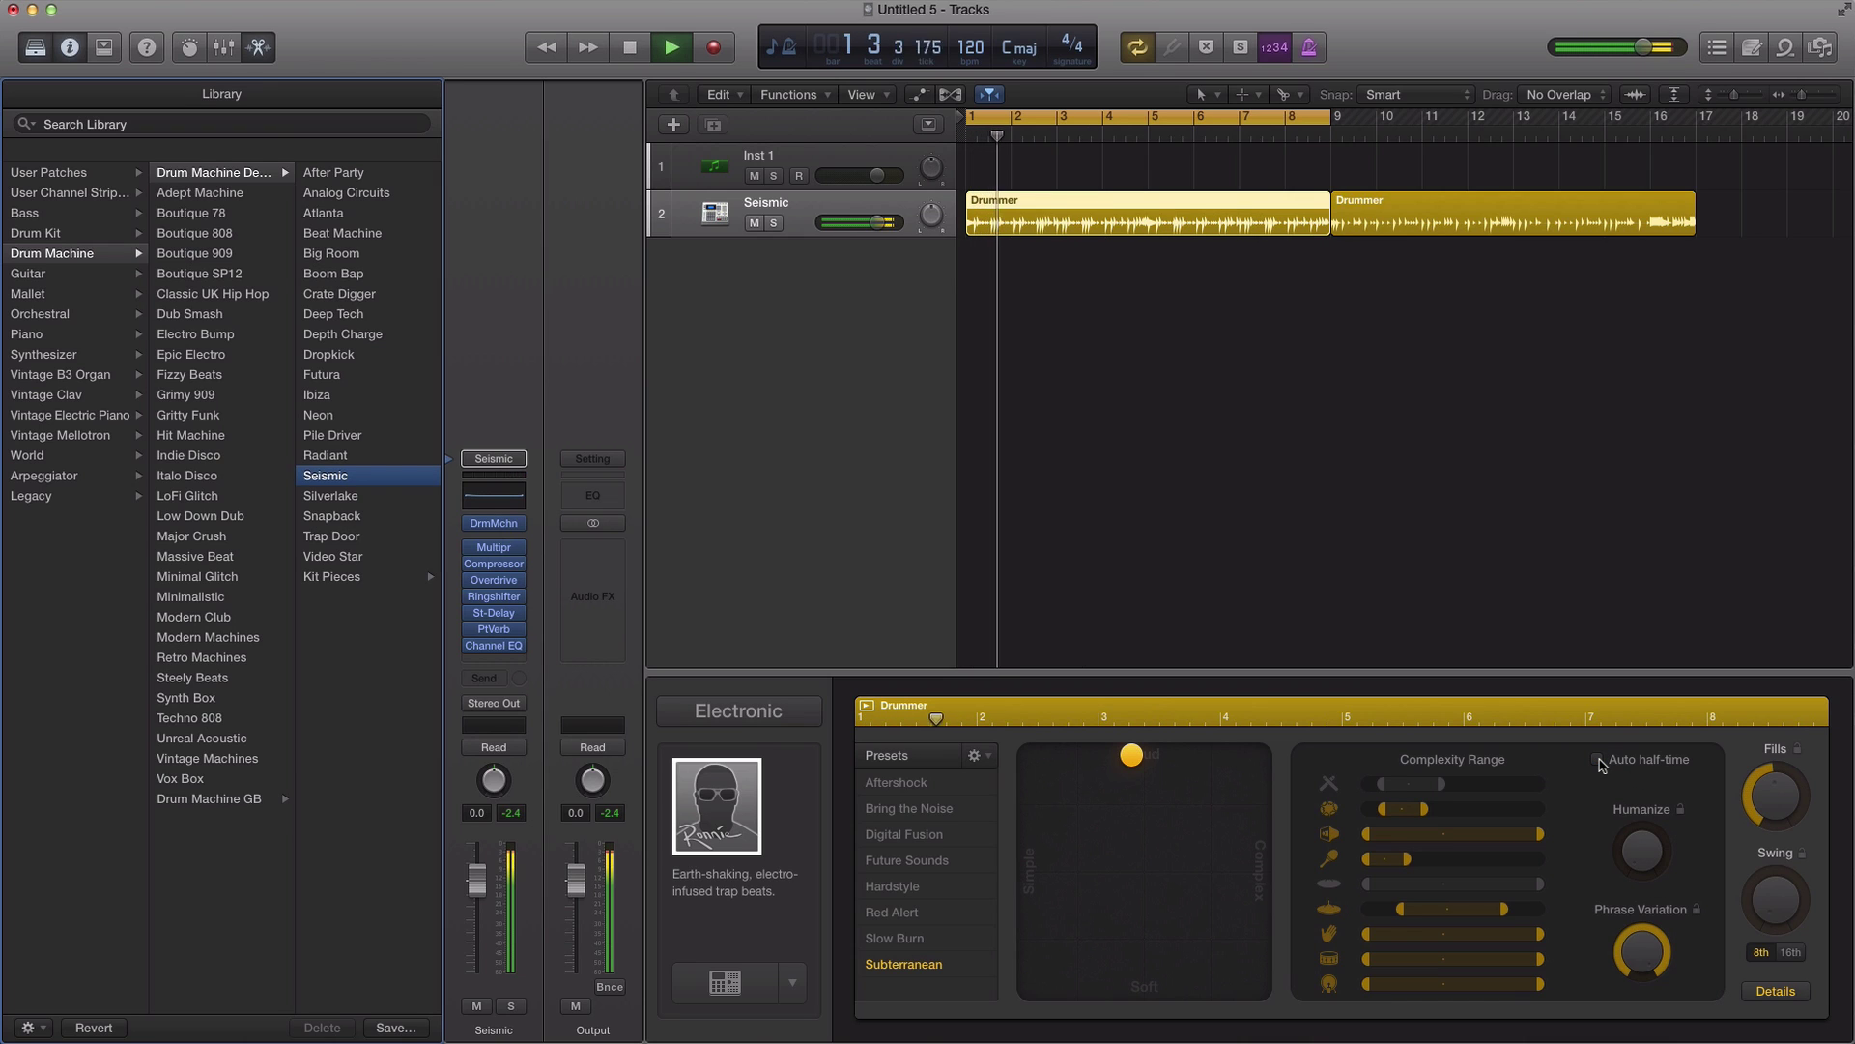
pyautogui.press('space')
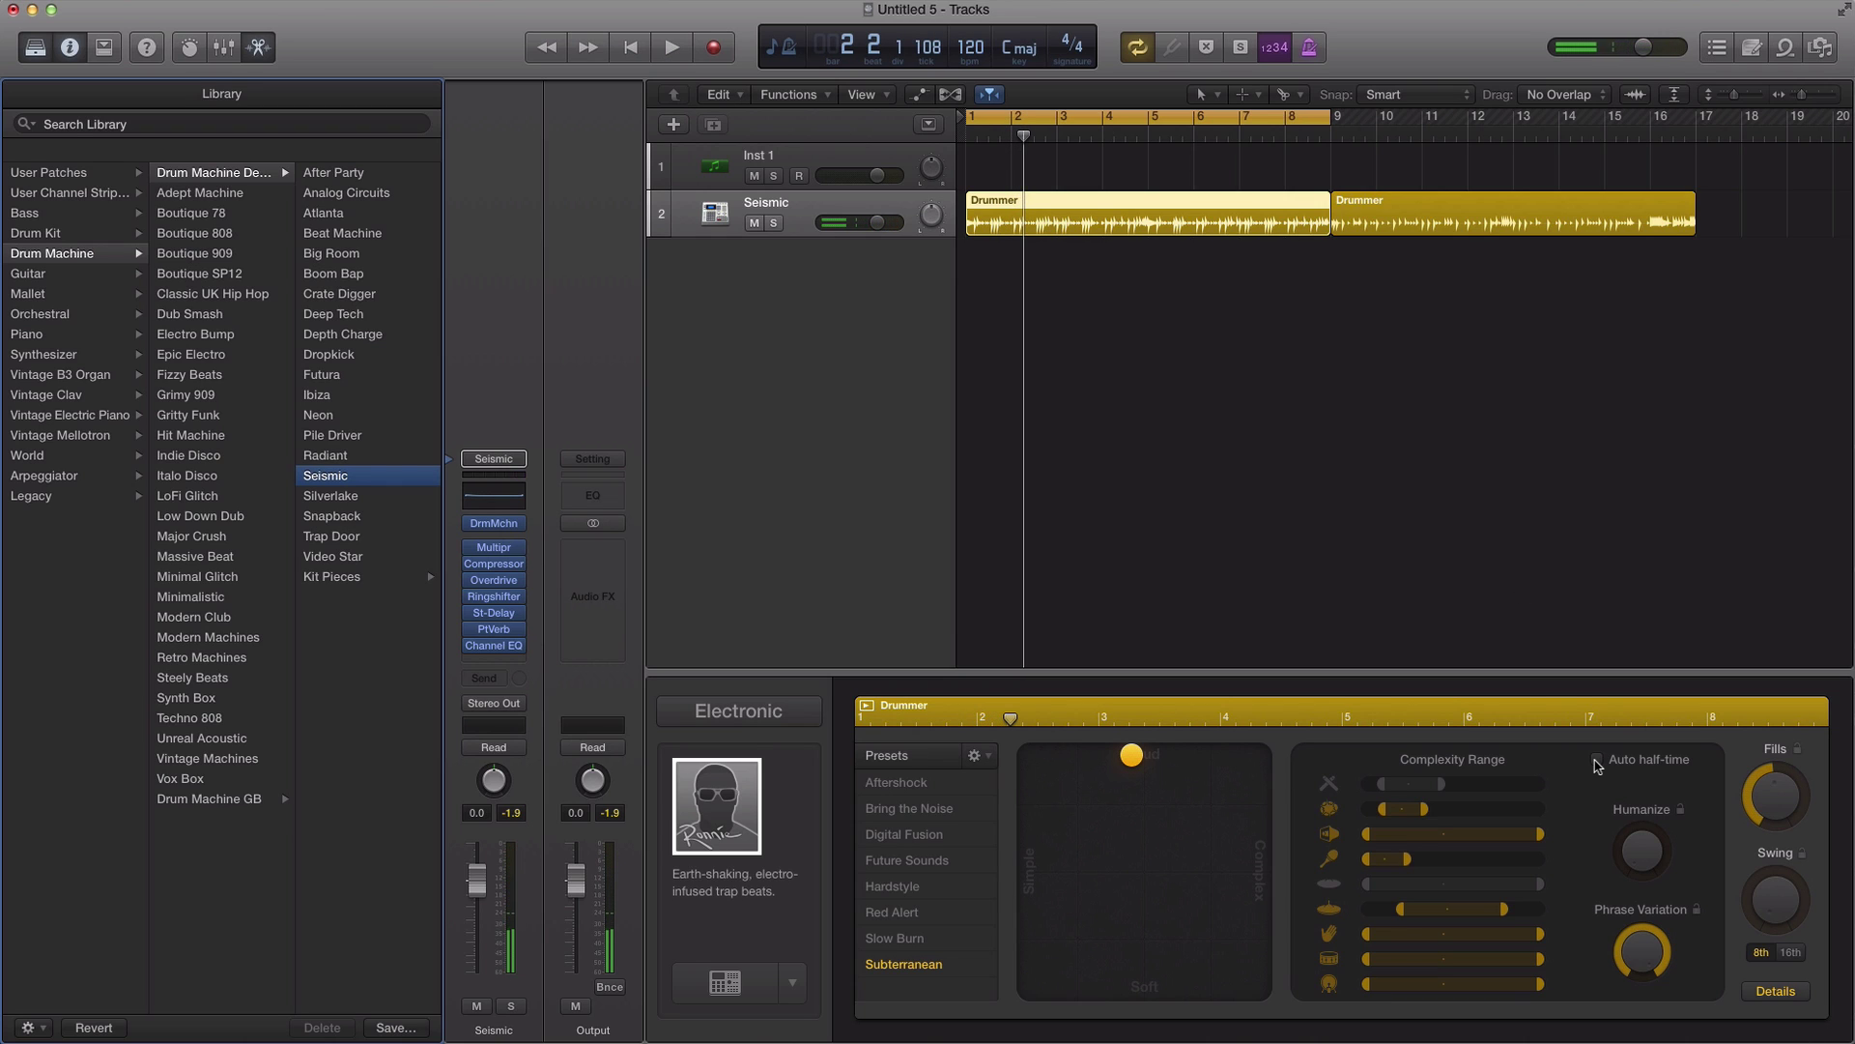
pyautogui.press('Return')
pyautogui.press('space')
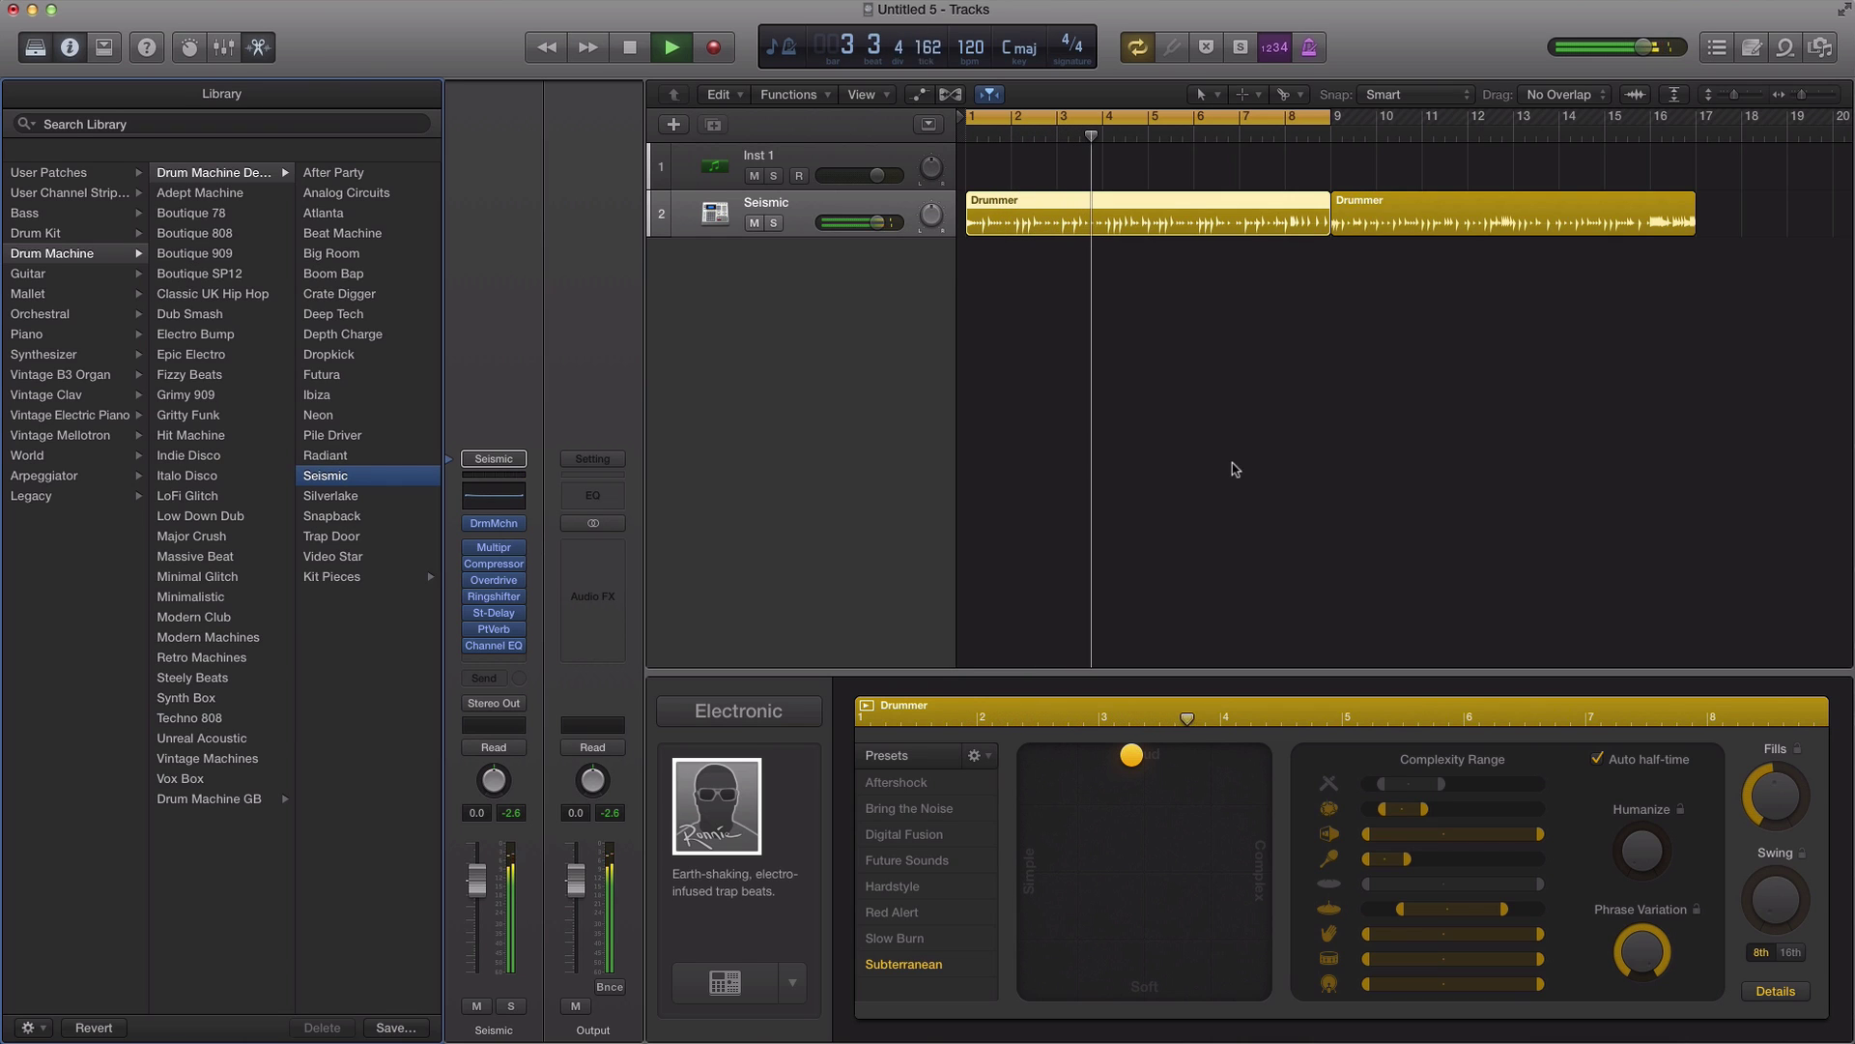
pyautogui.press('space')
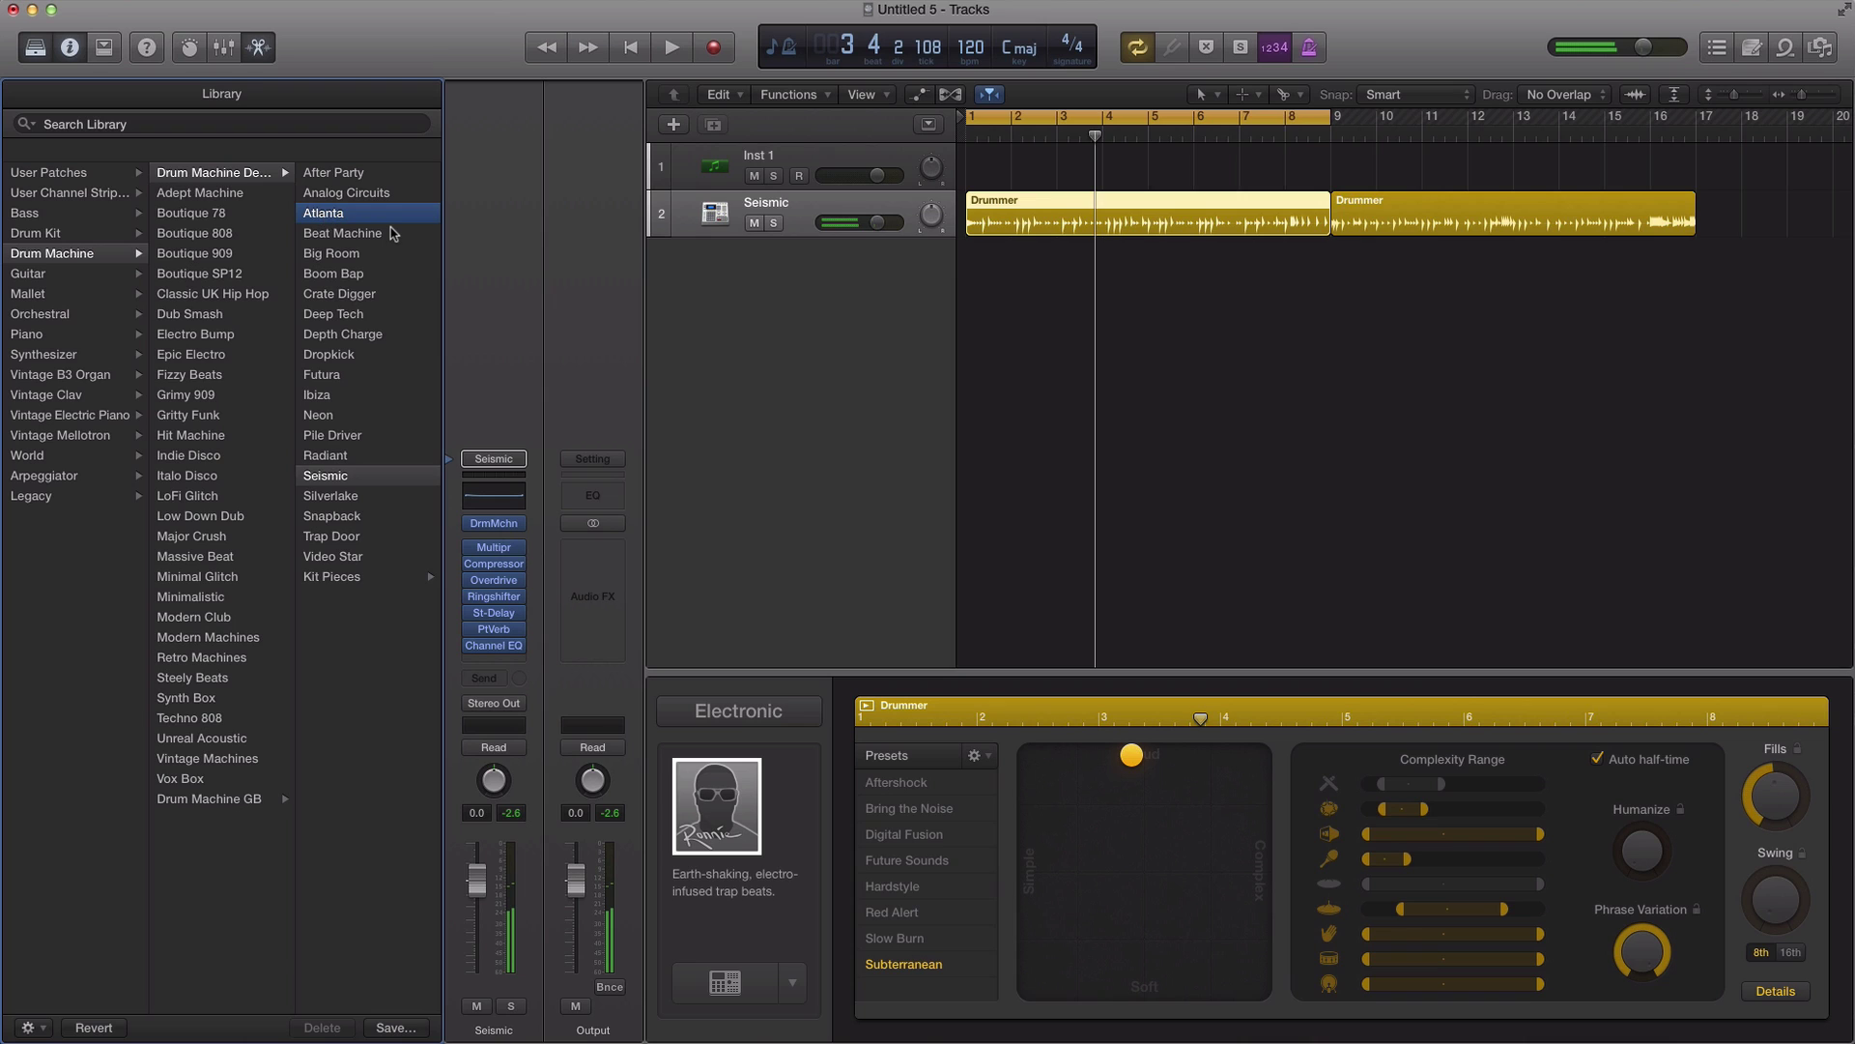
pyautogui.press('Return')
pyautogui.press('space')
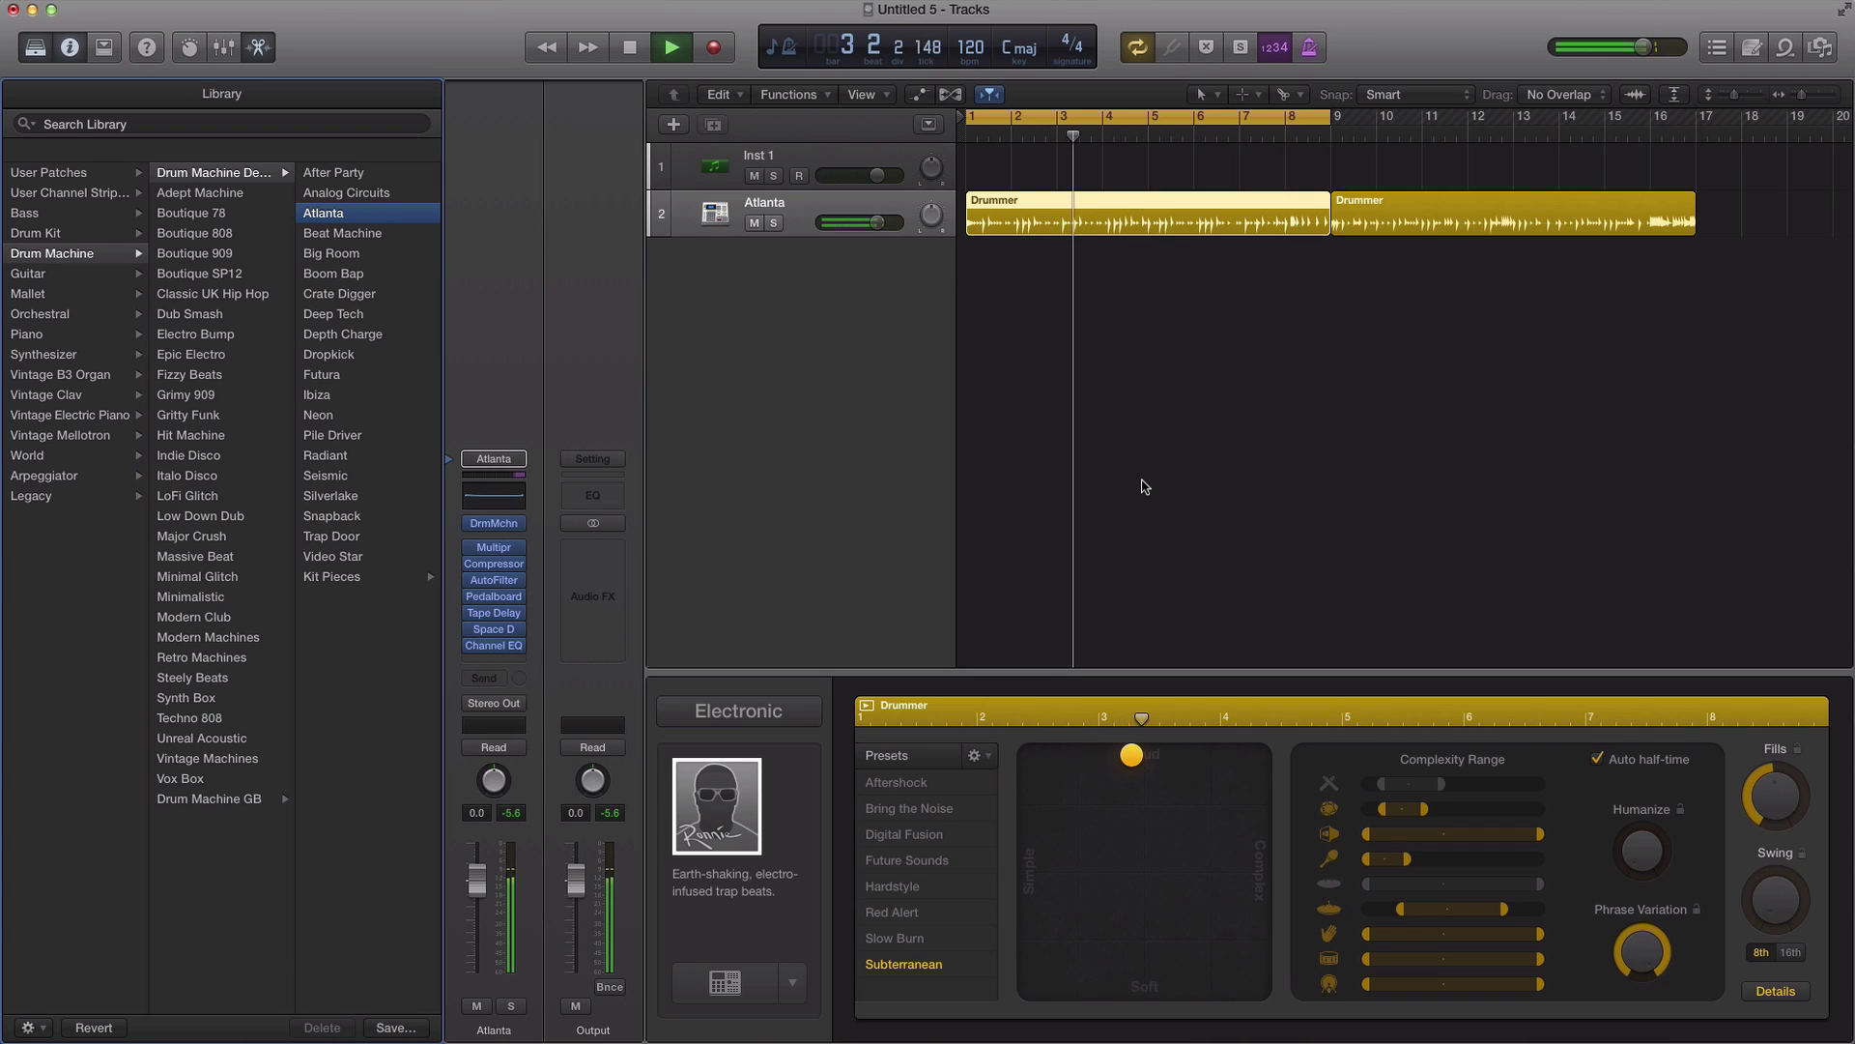
pyautogui.press('space')
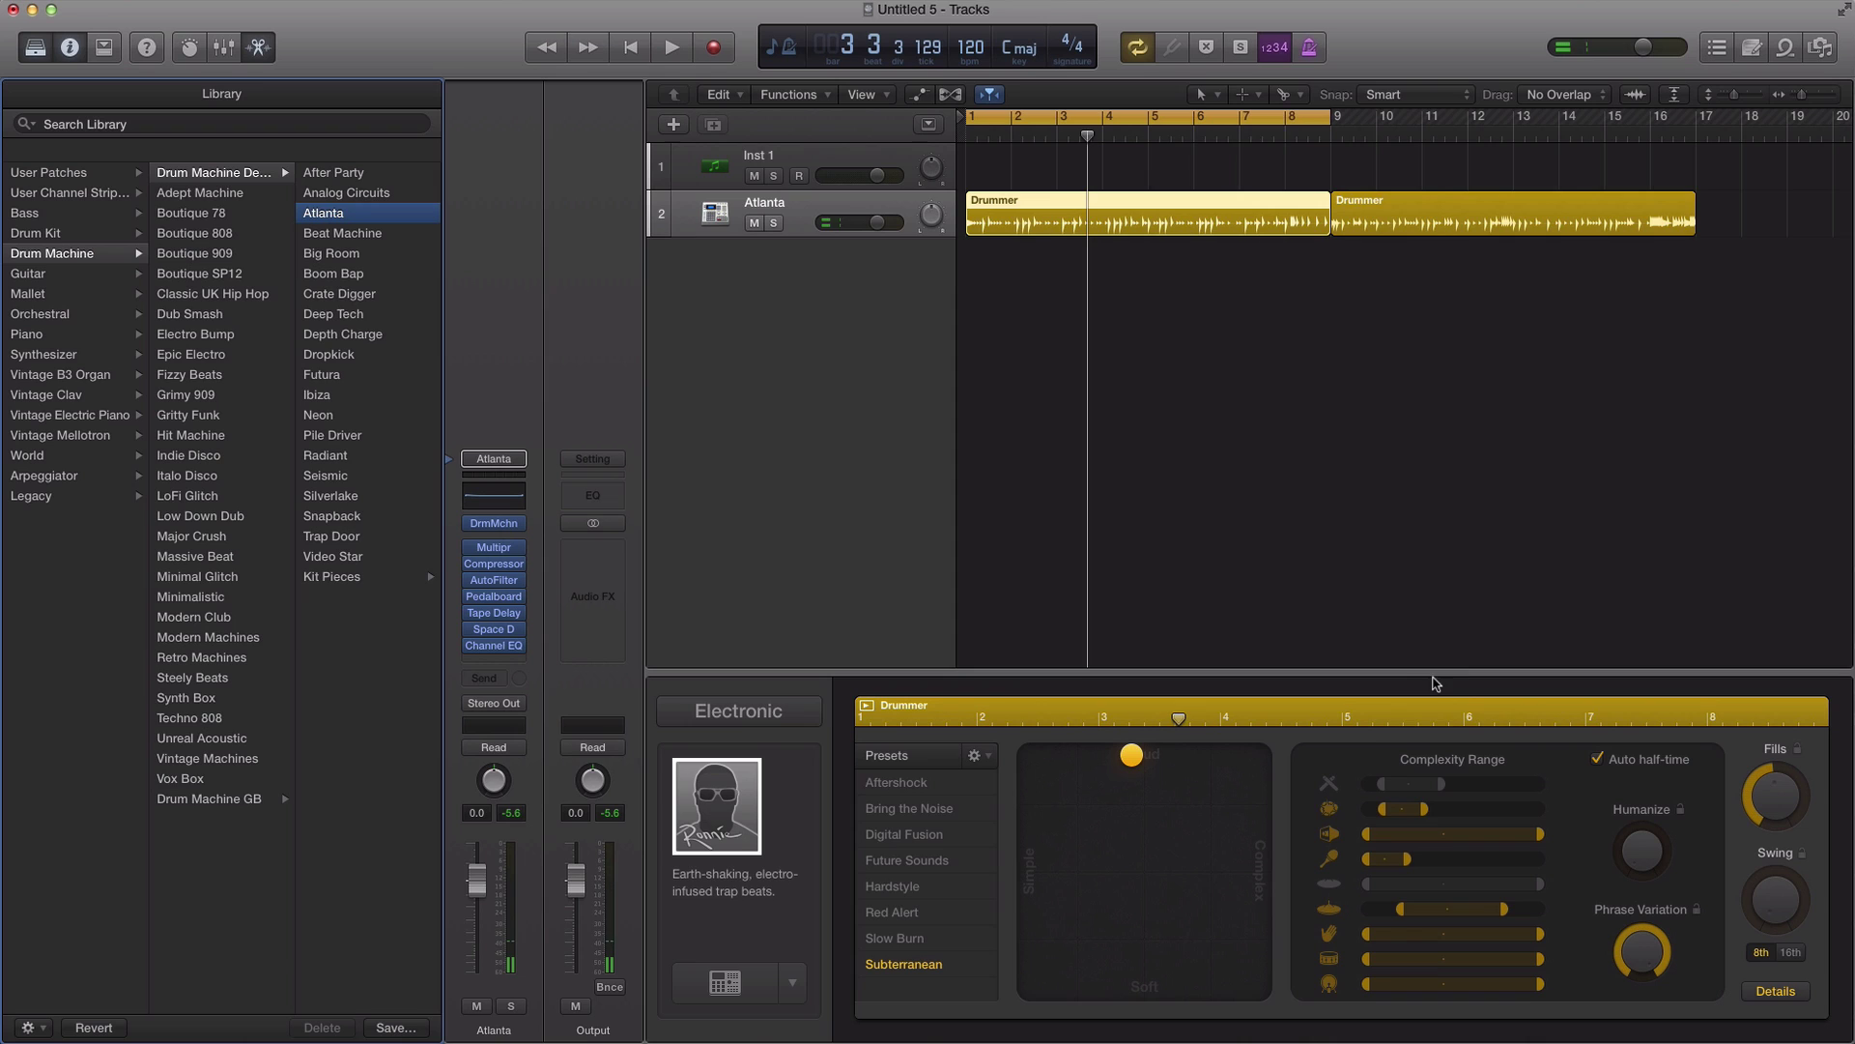
# Step: Switch to the house-beats drummer with the After Party kit and White Label preset
pyautogui.click(724, 831)
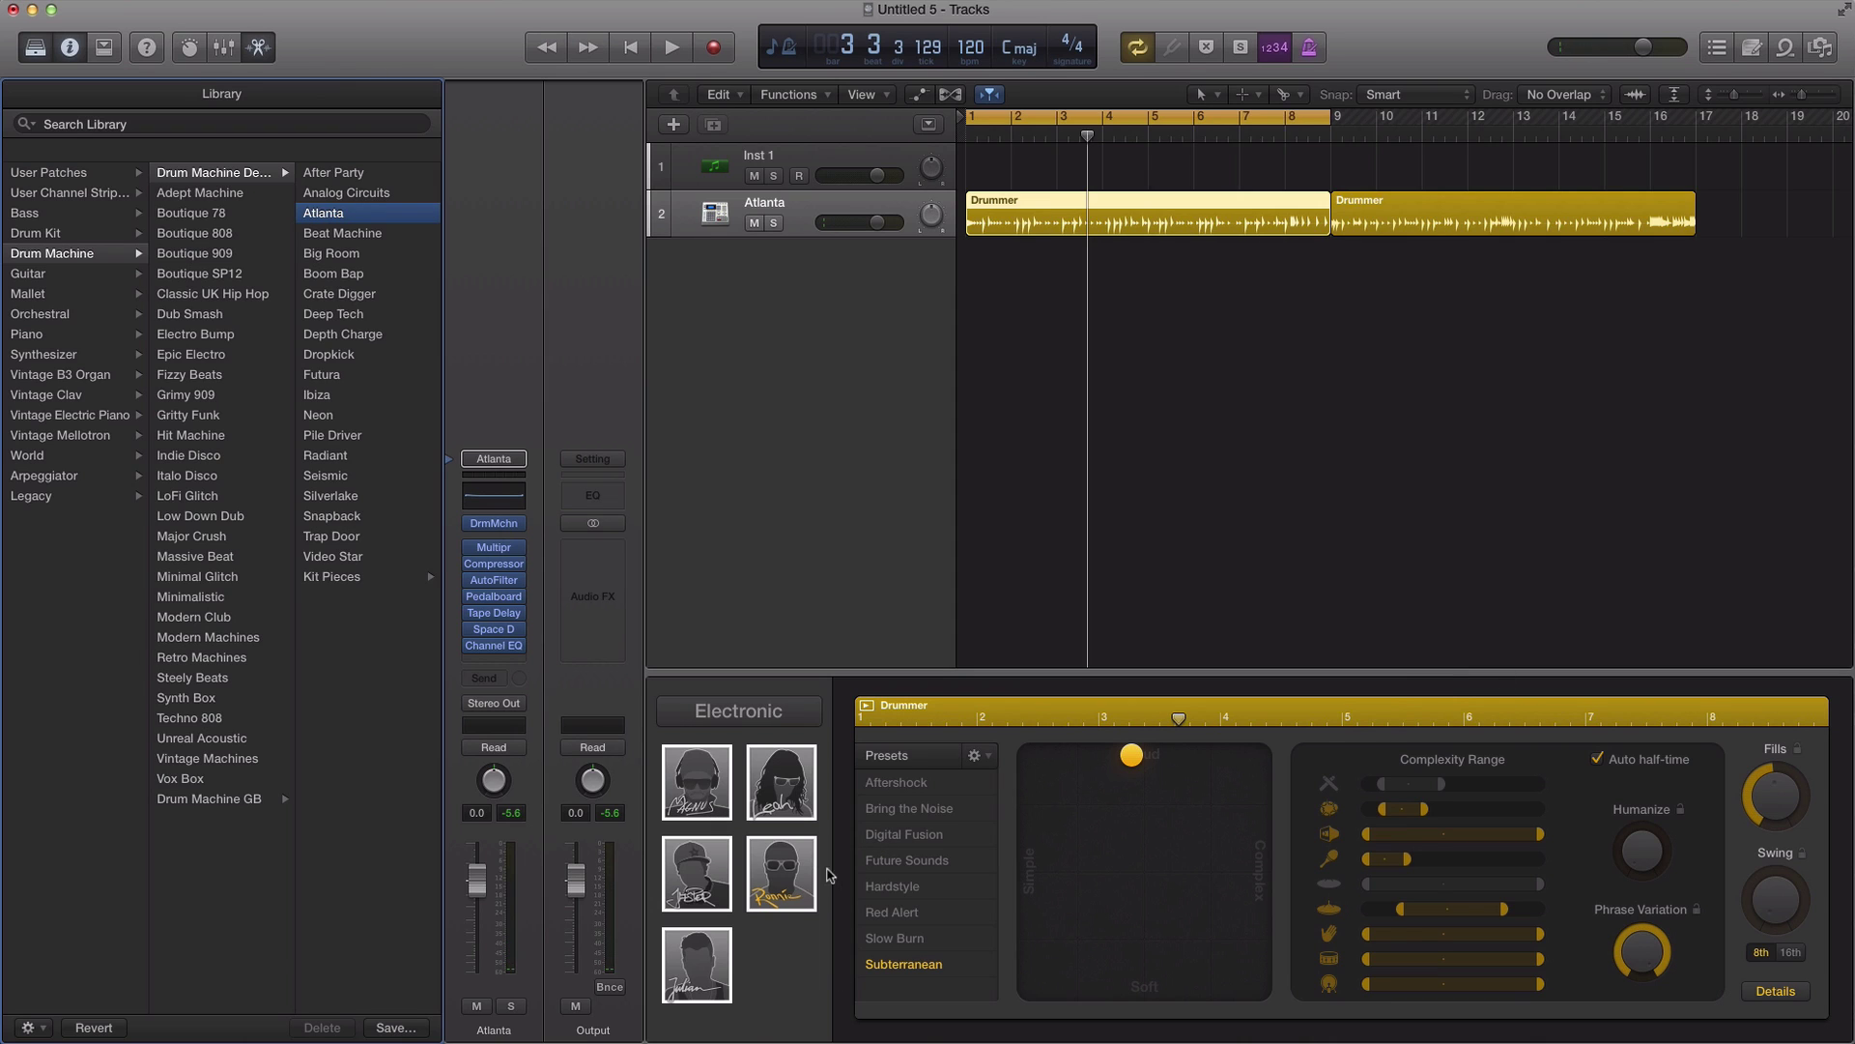
pyautogui.click(688, 969)
pyautogui.click(1311, 492)
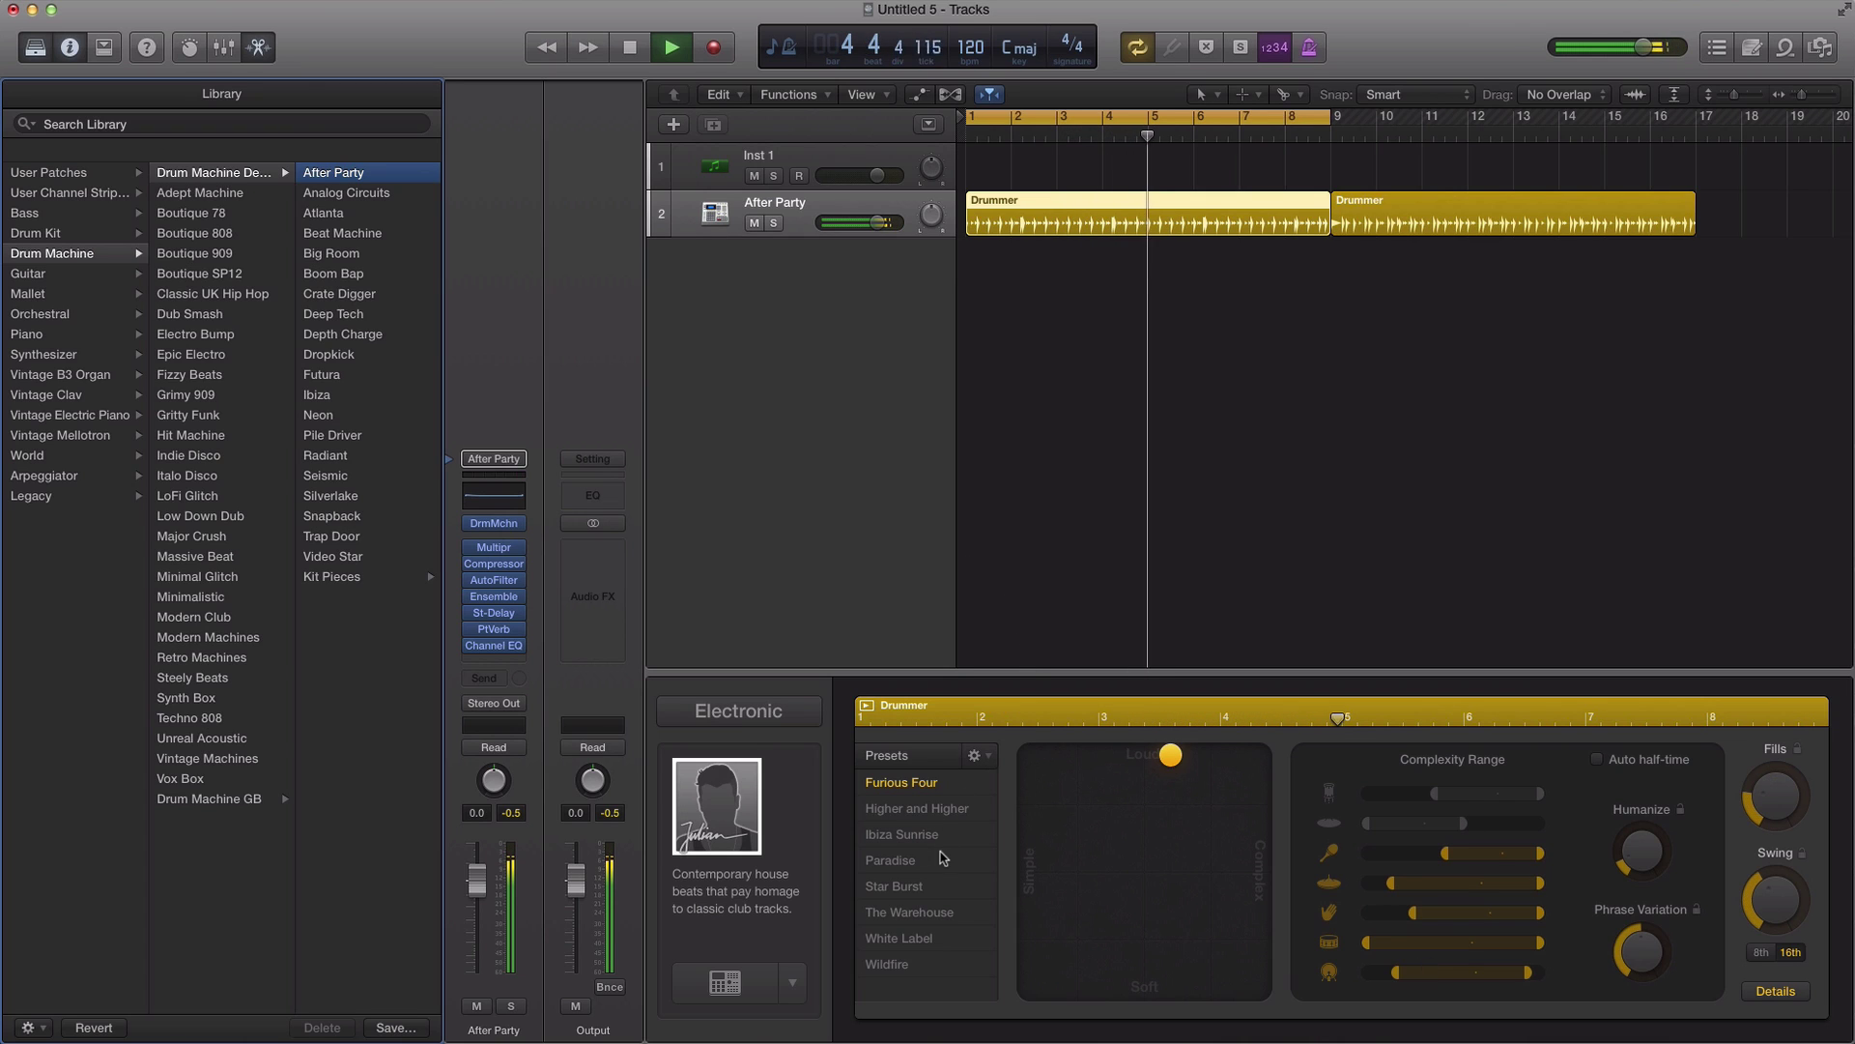
pyautogui.click(924, 940)
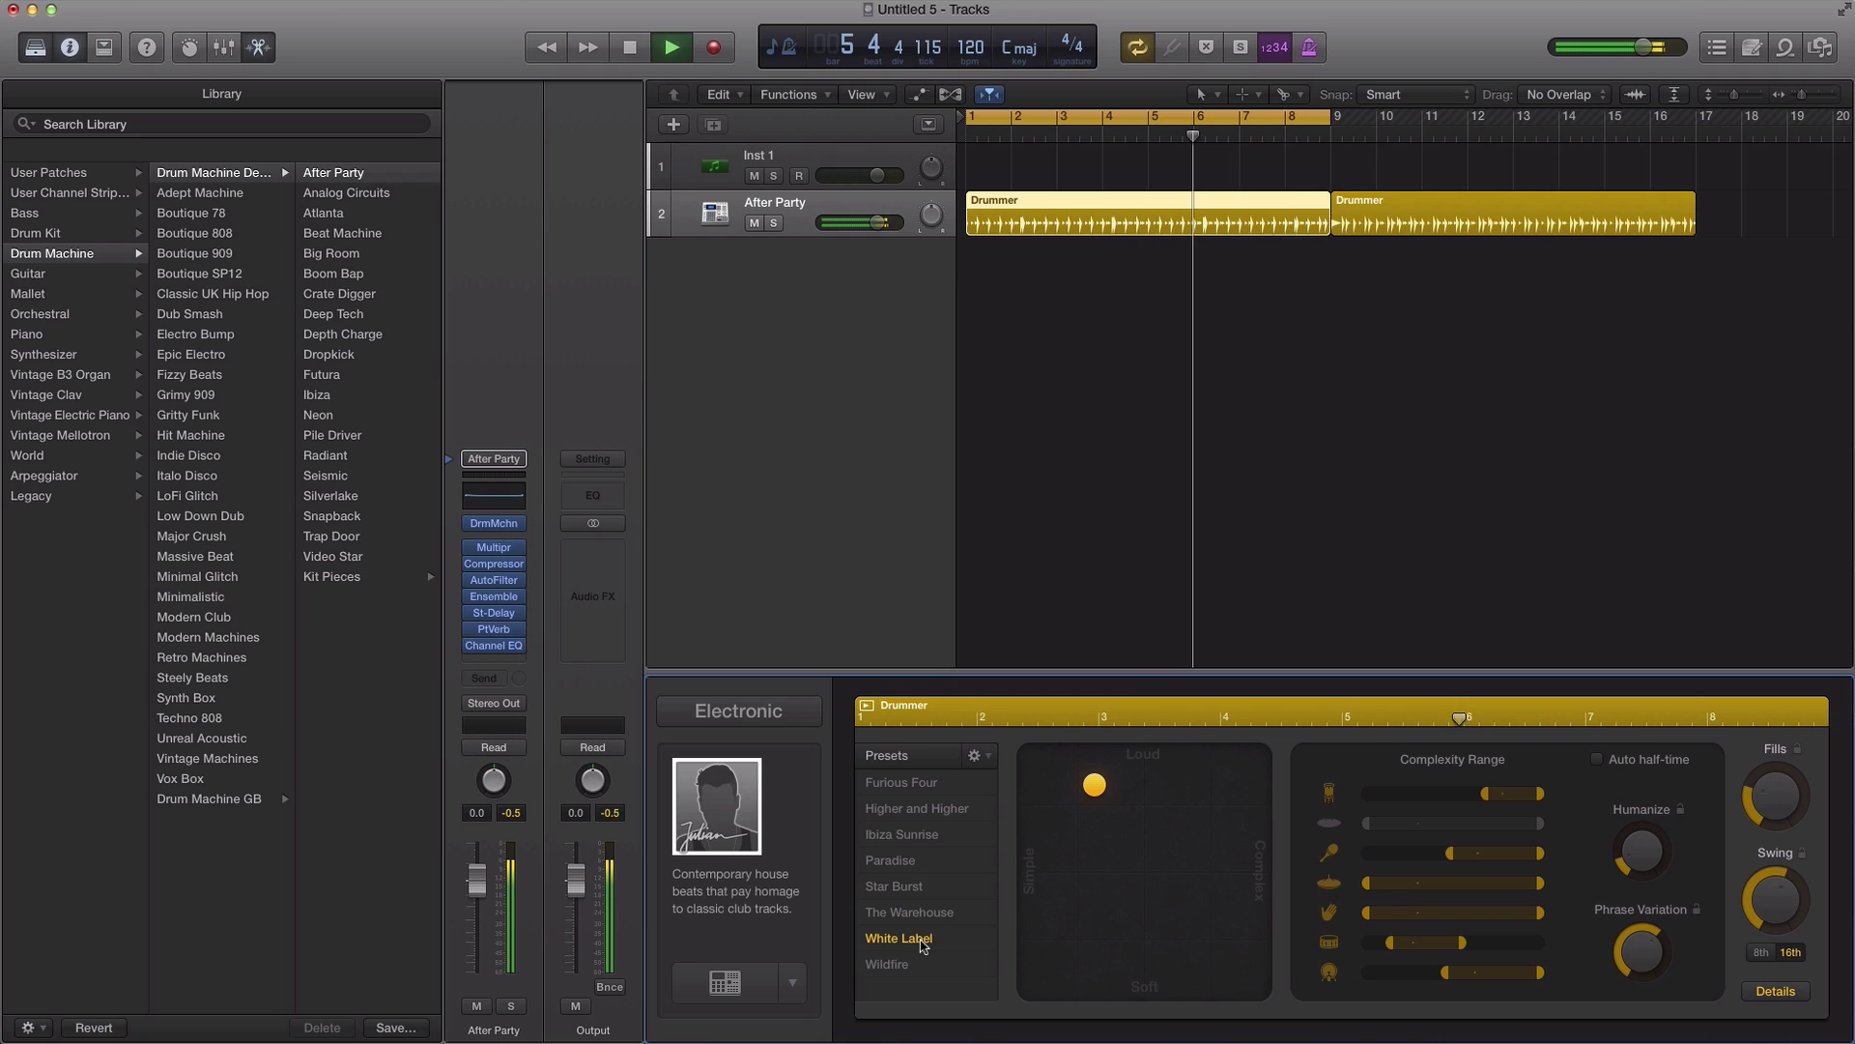
pyautogui.press('Return')
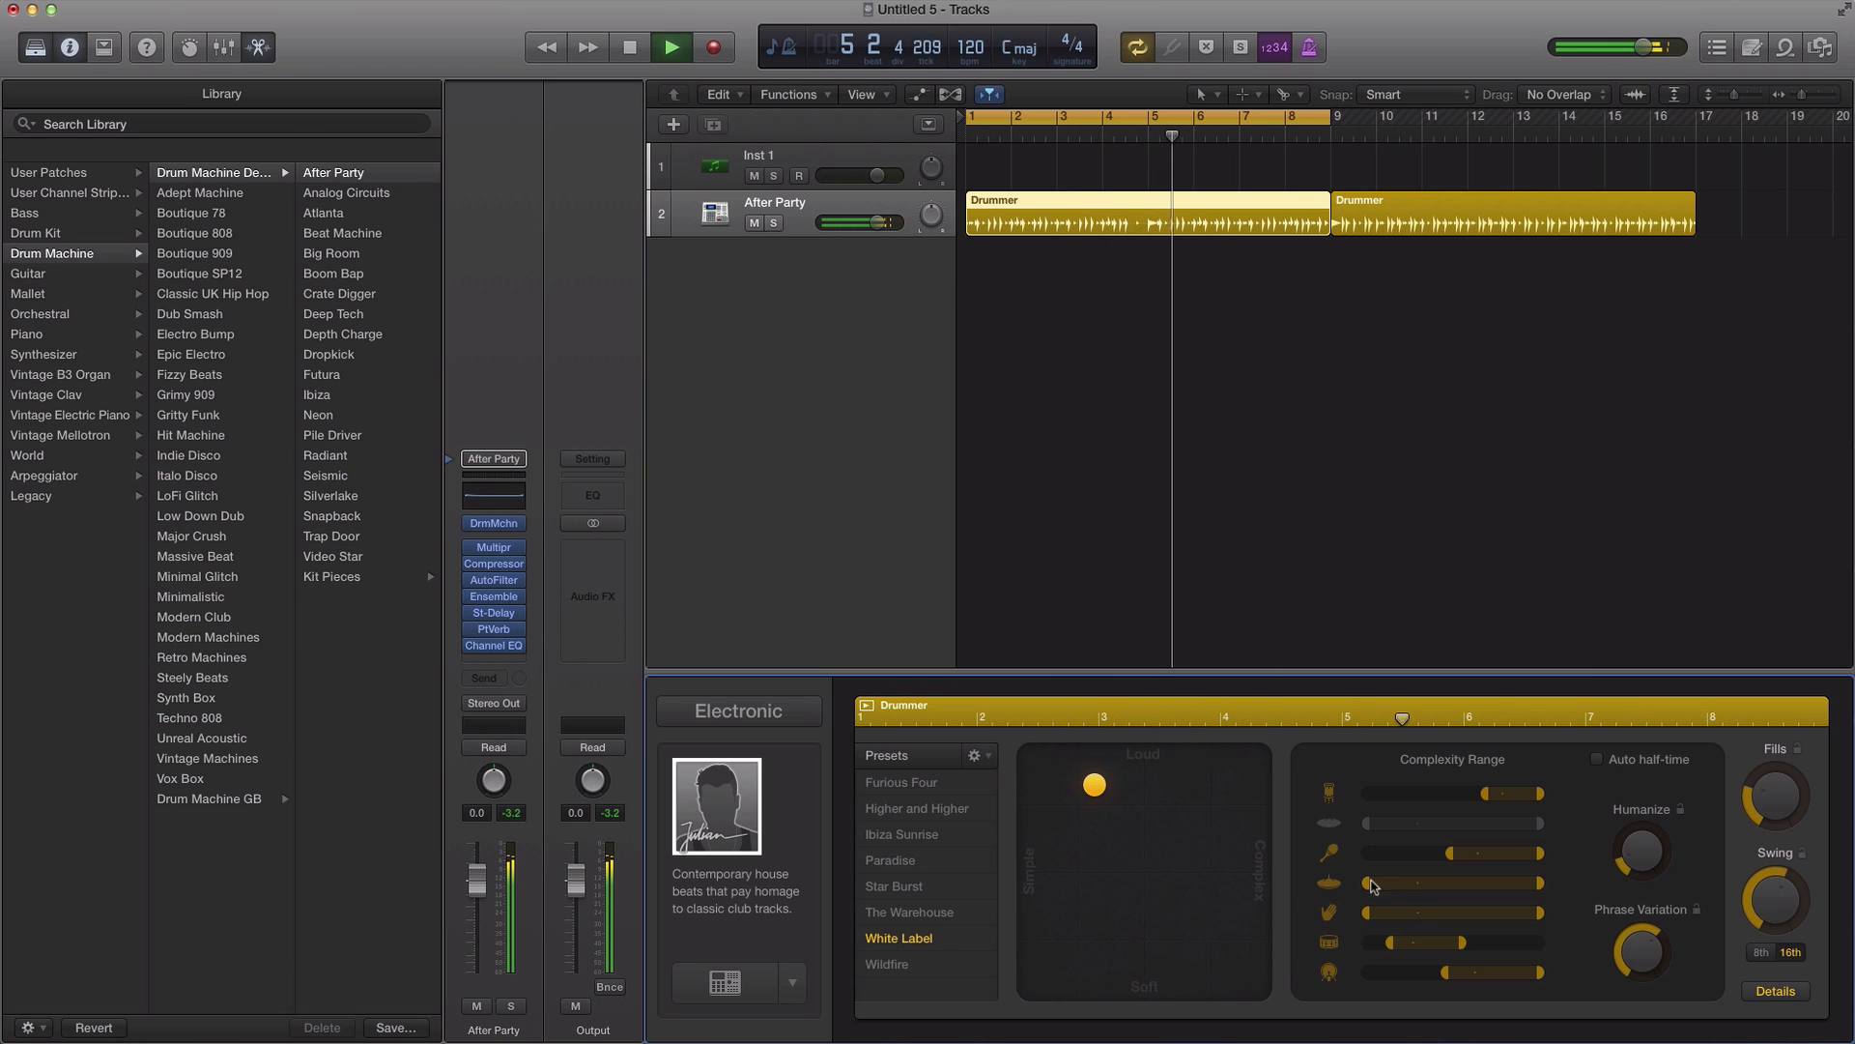
# Step: Raise Hi-Hat, Cymbals & Shaker to level 3 in the White Label pattern, then stop playback
pyautogui.click(1774, 991)
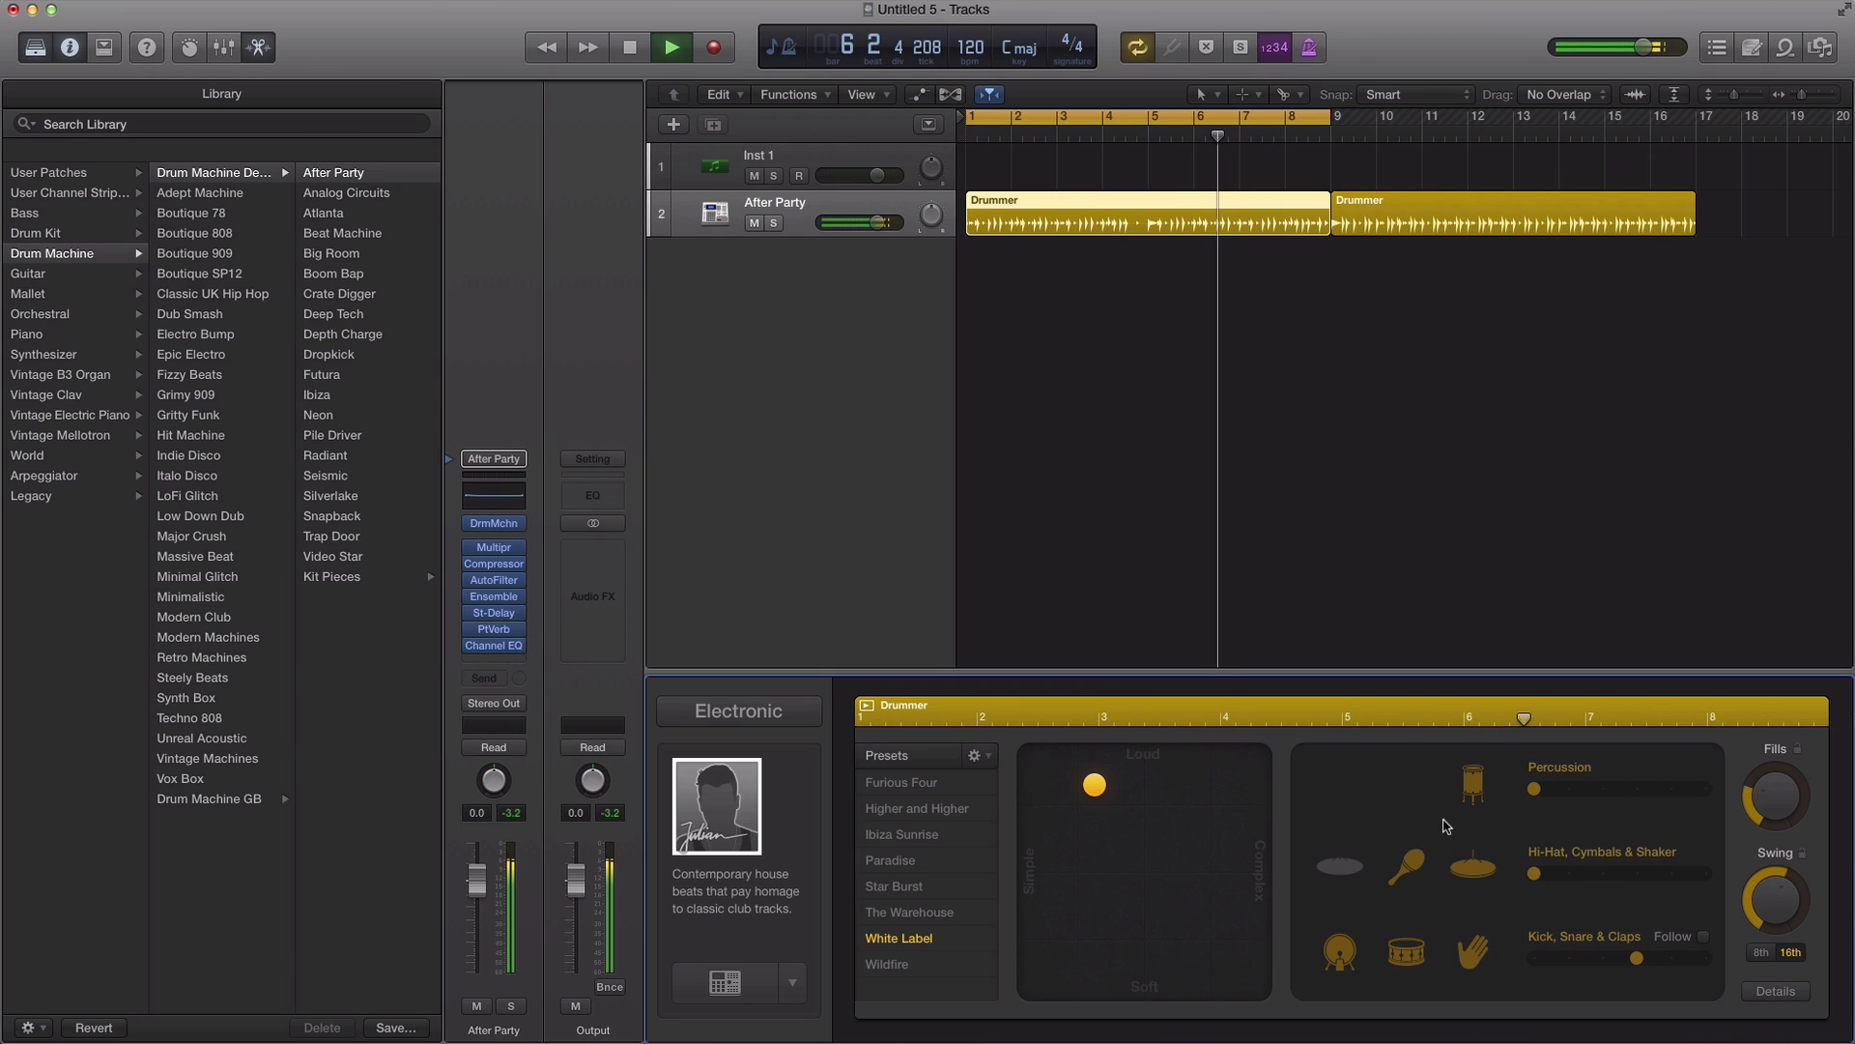
pyautogui.click(1602, 874)
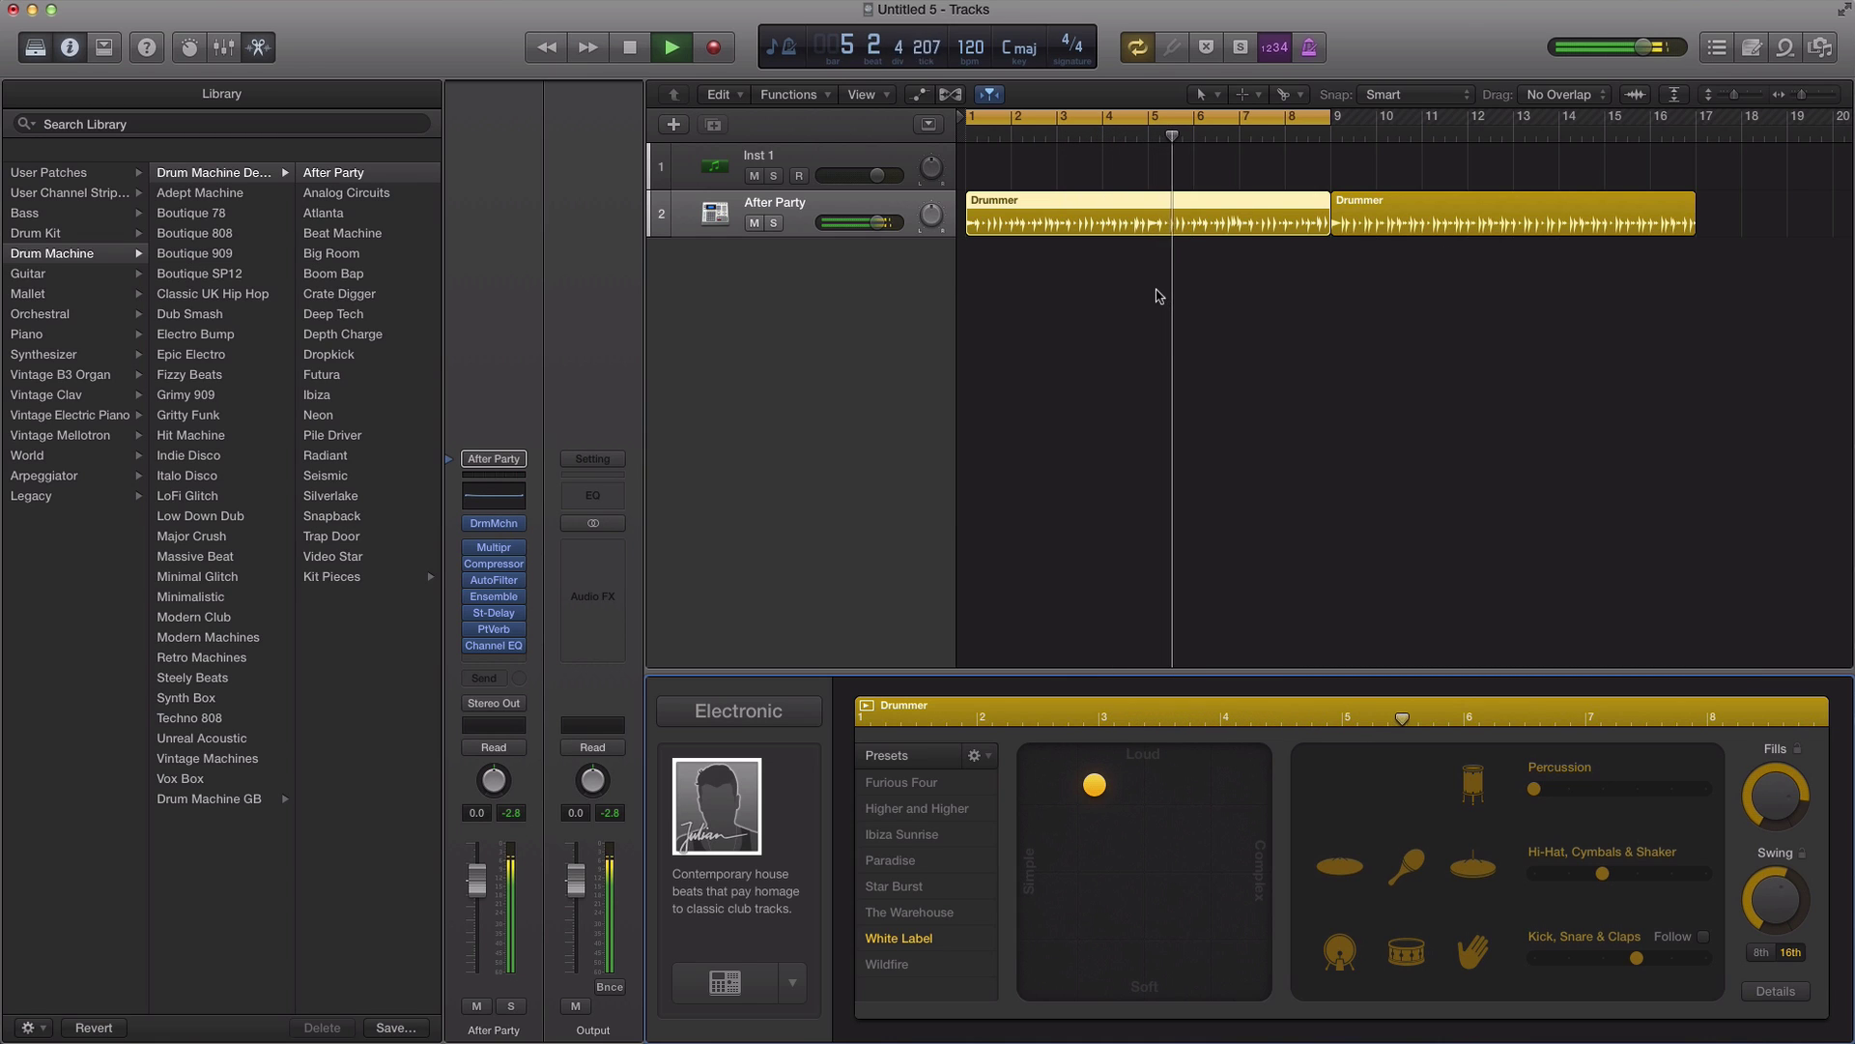
pyautogui.press('space')
# Step: Replace the drummer with the Hip Hop trap drummer, loading Trap Door kit and Concrete Jungle preset
pyautogui.moveTo(738, 770)
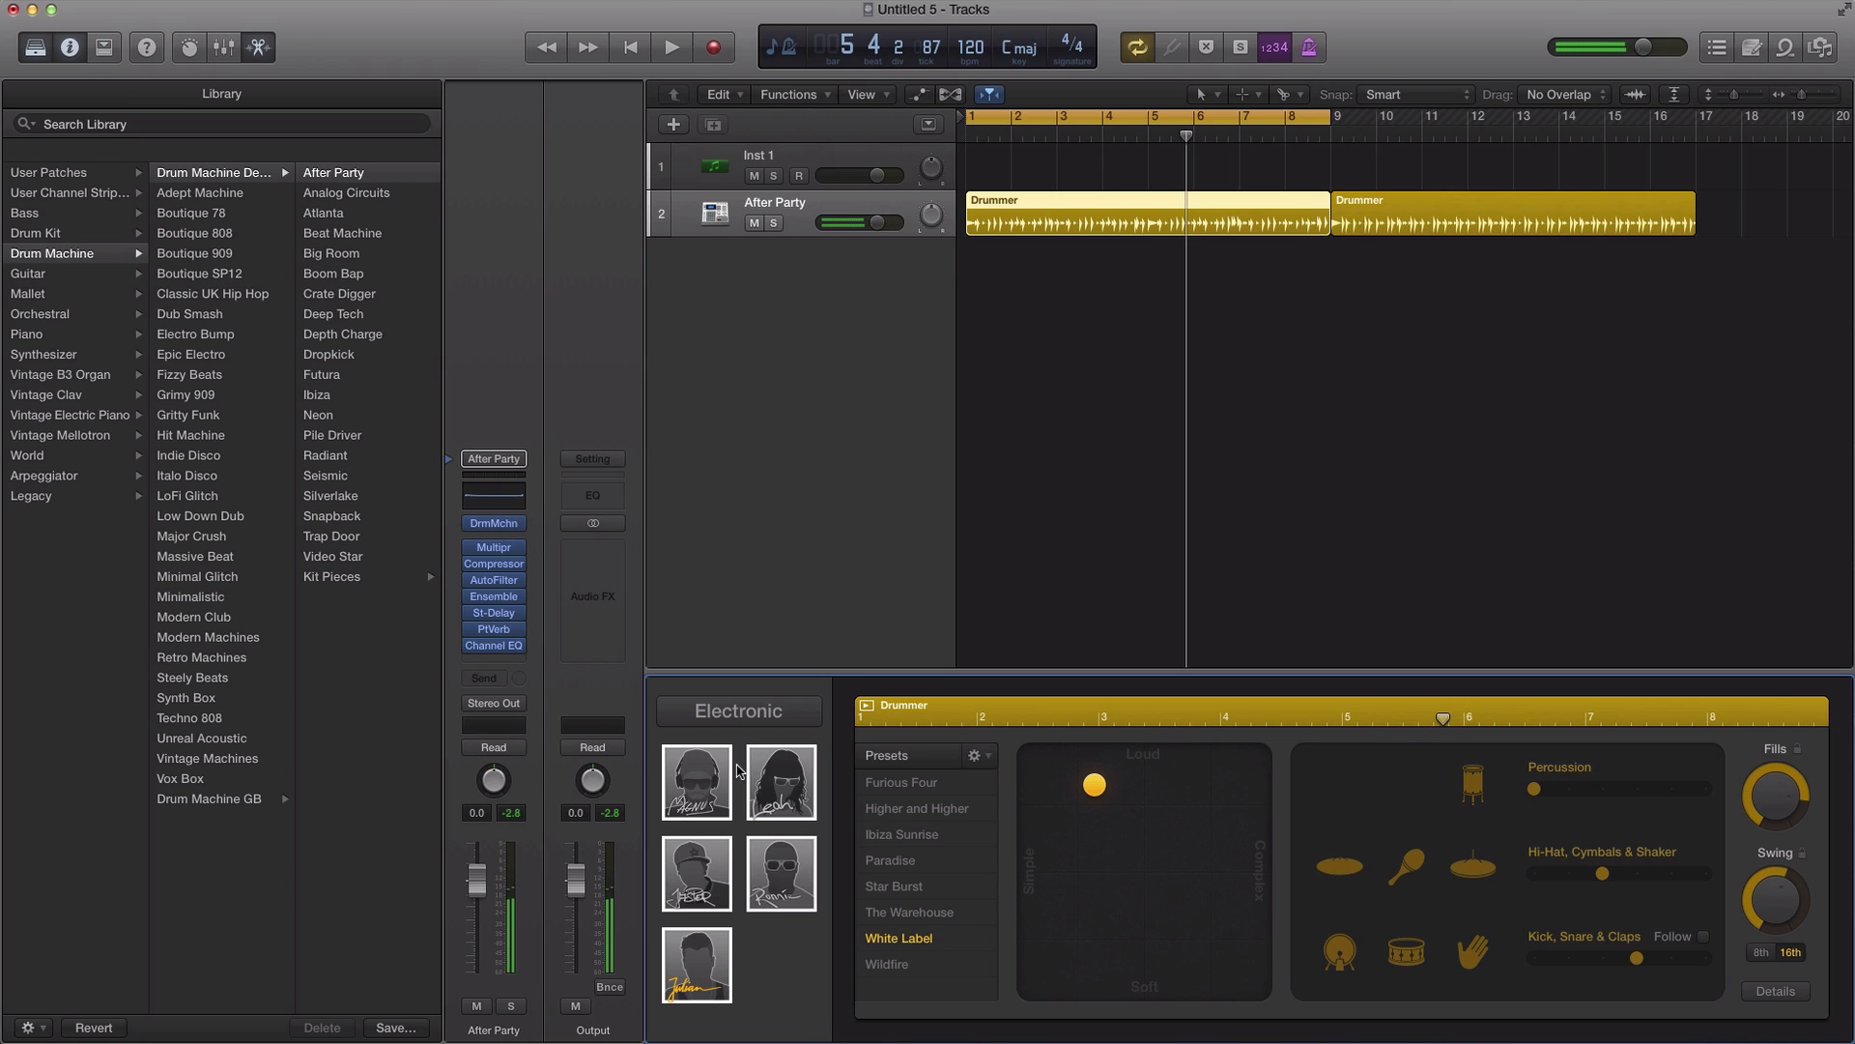
pyautogui.click(770, 718)
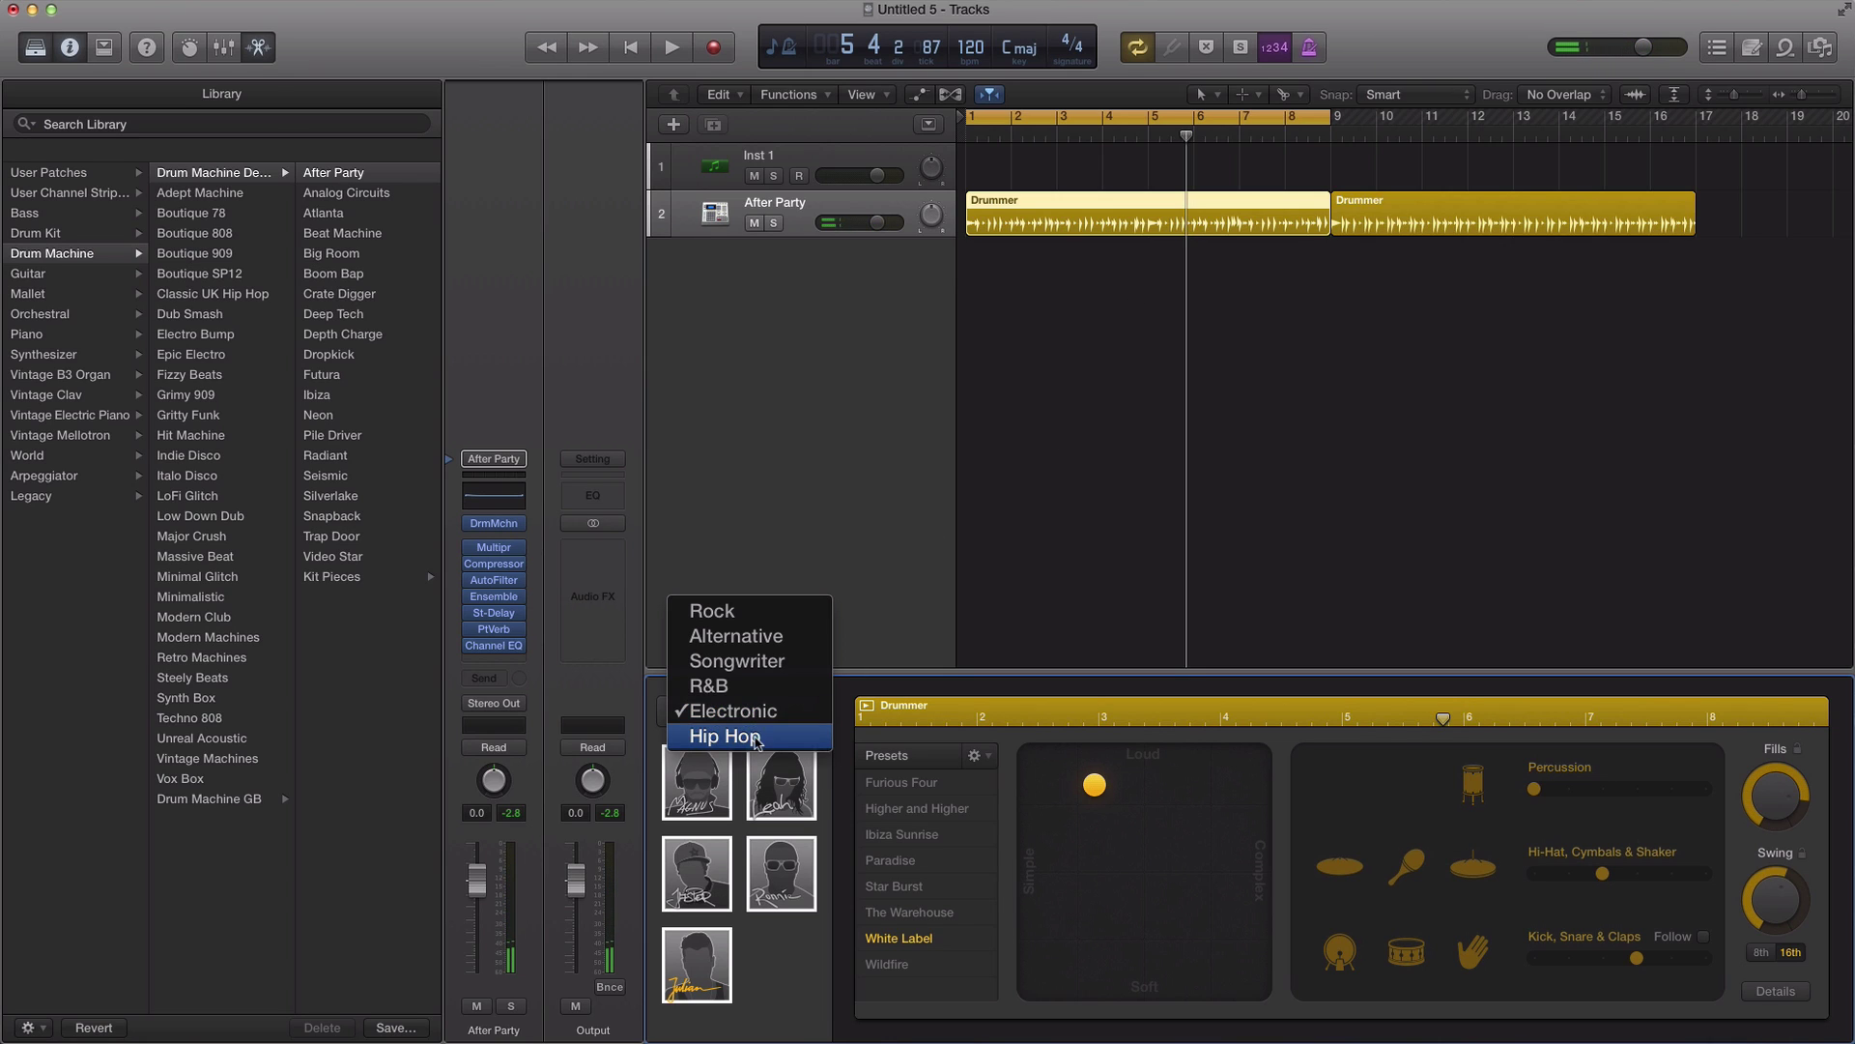
pyautogui.click(758, 740)
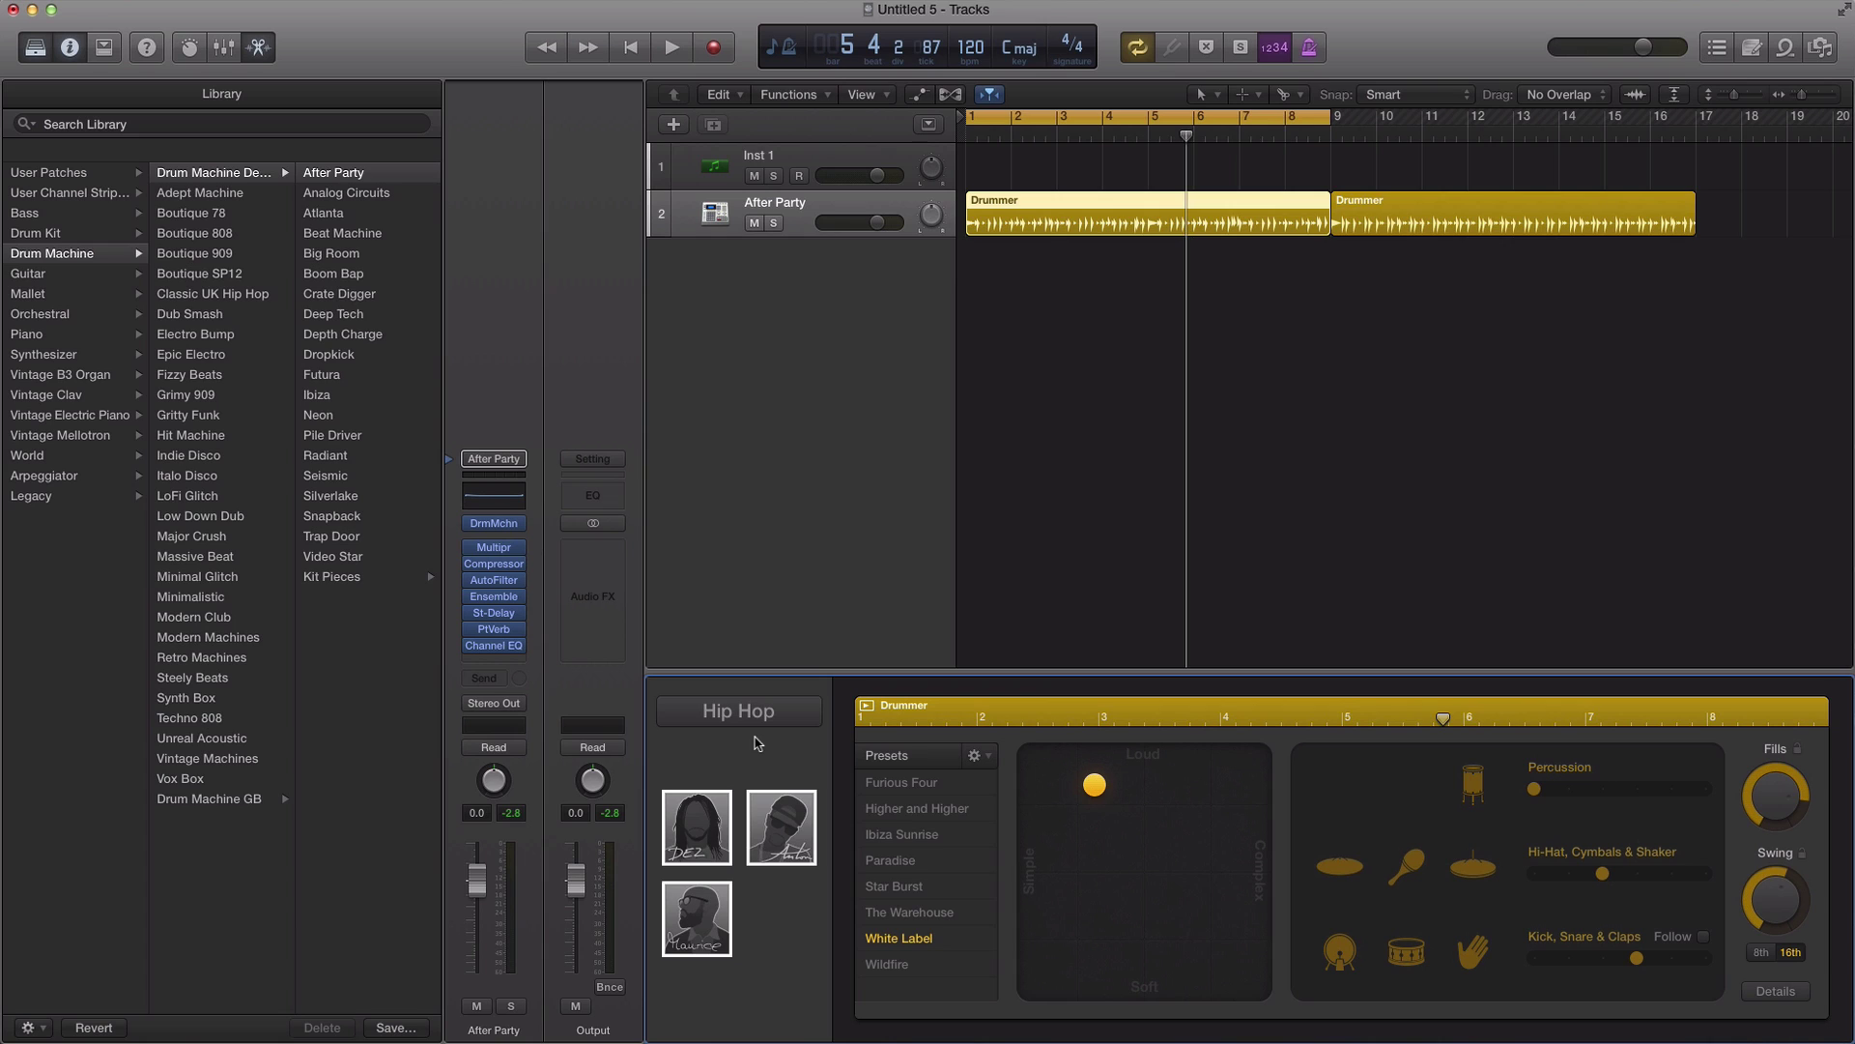
pyautogui.click(711, 828)
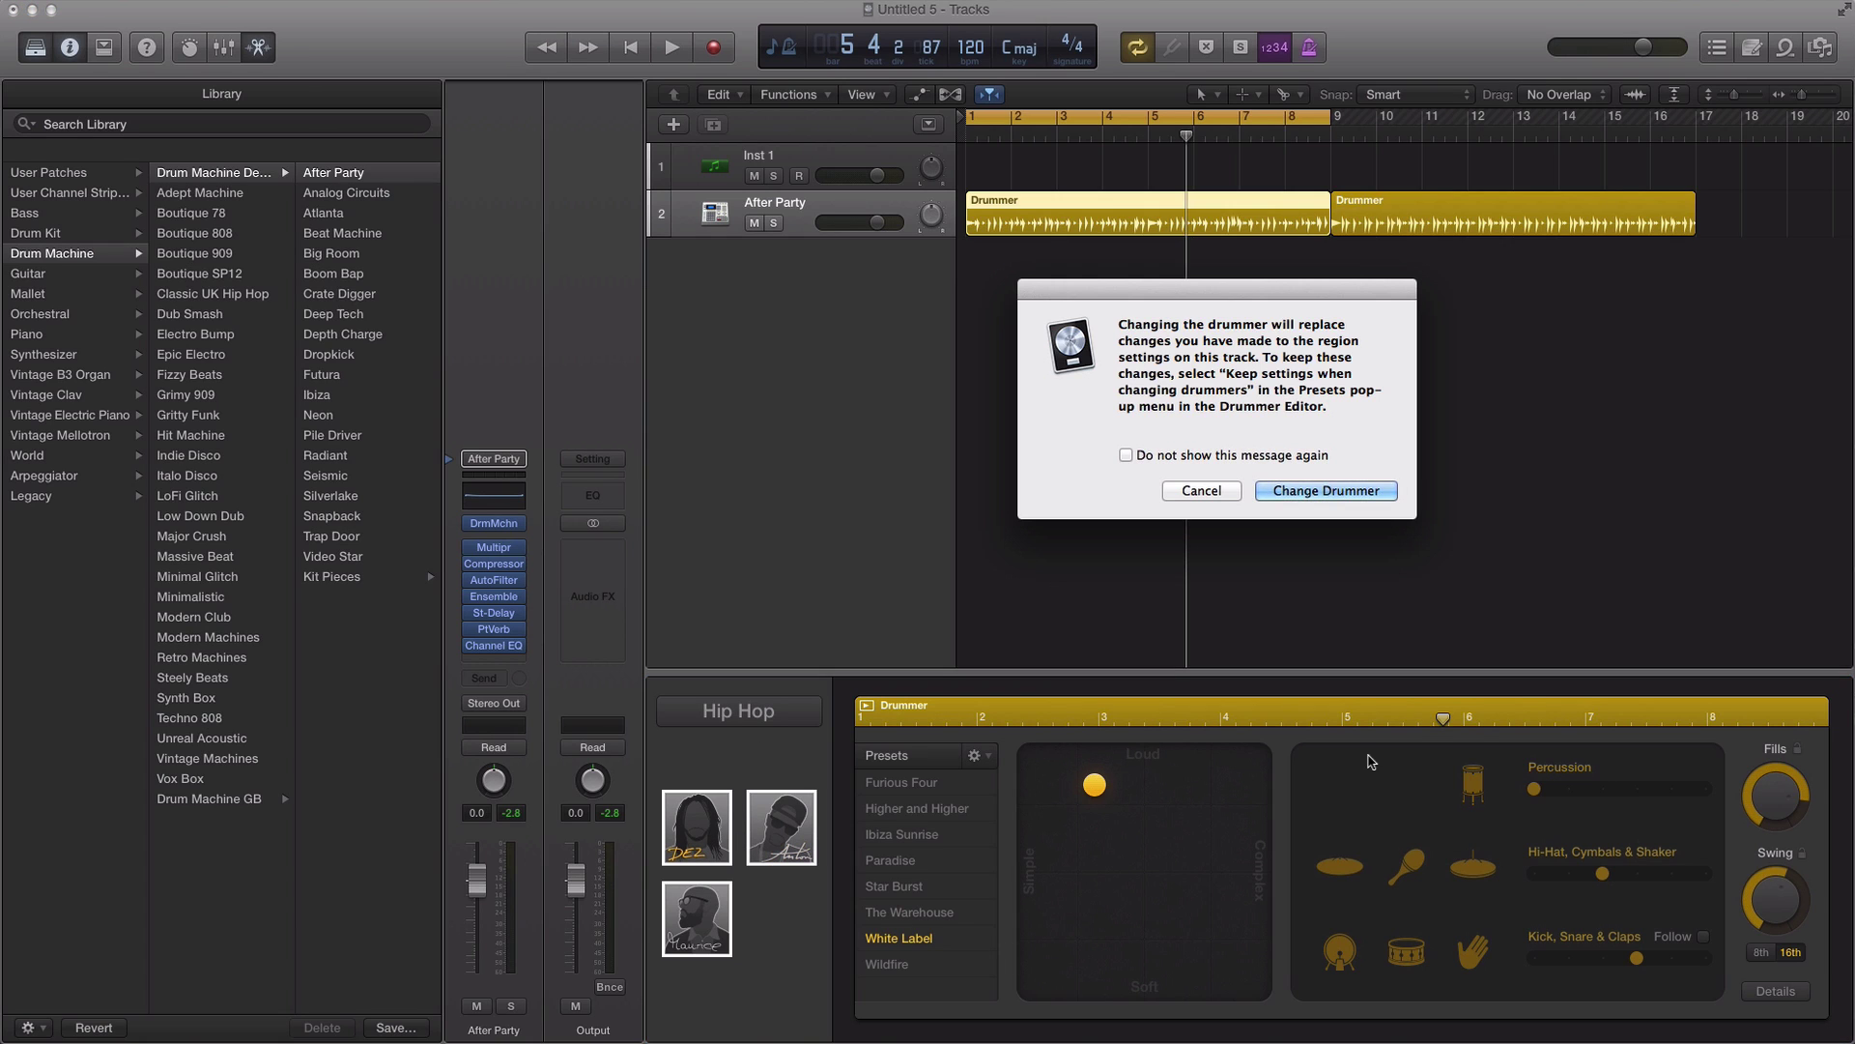
pyautogui.click(1370, 493)
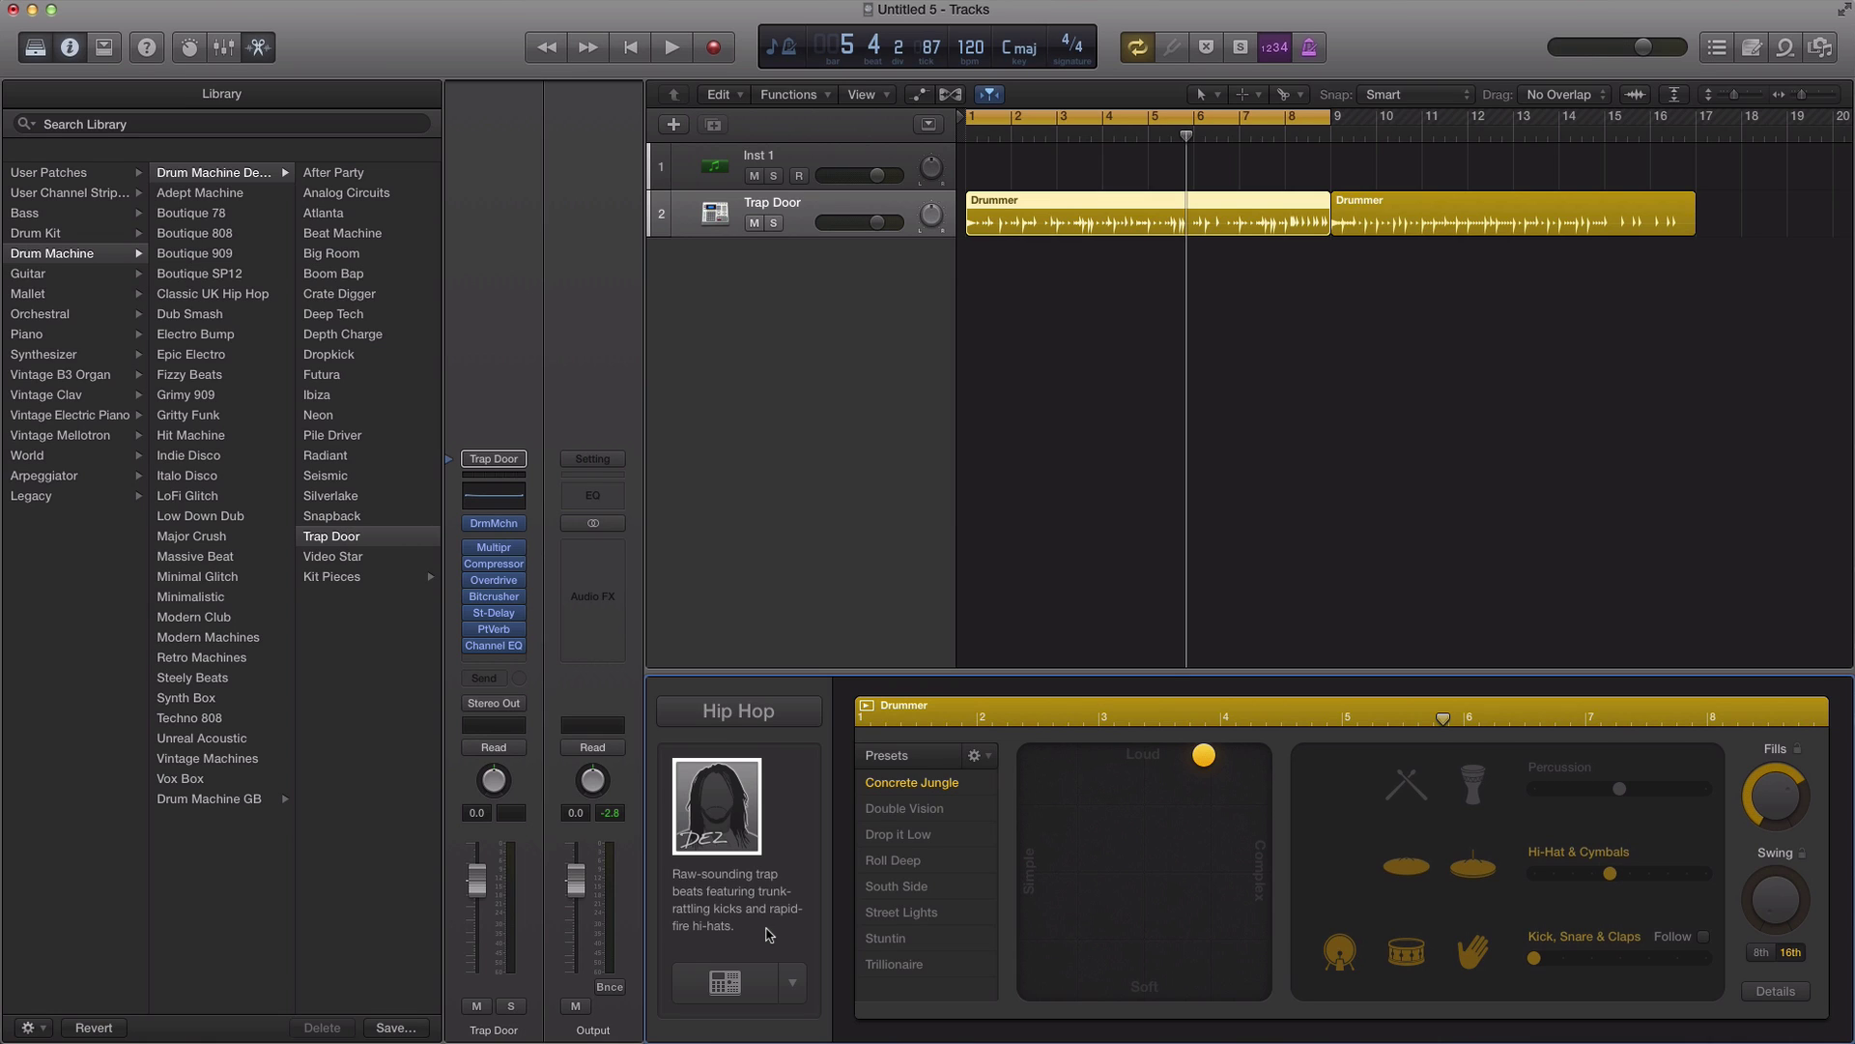
pyautogui.press('Return')
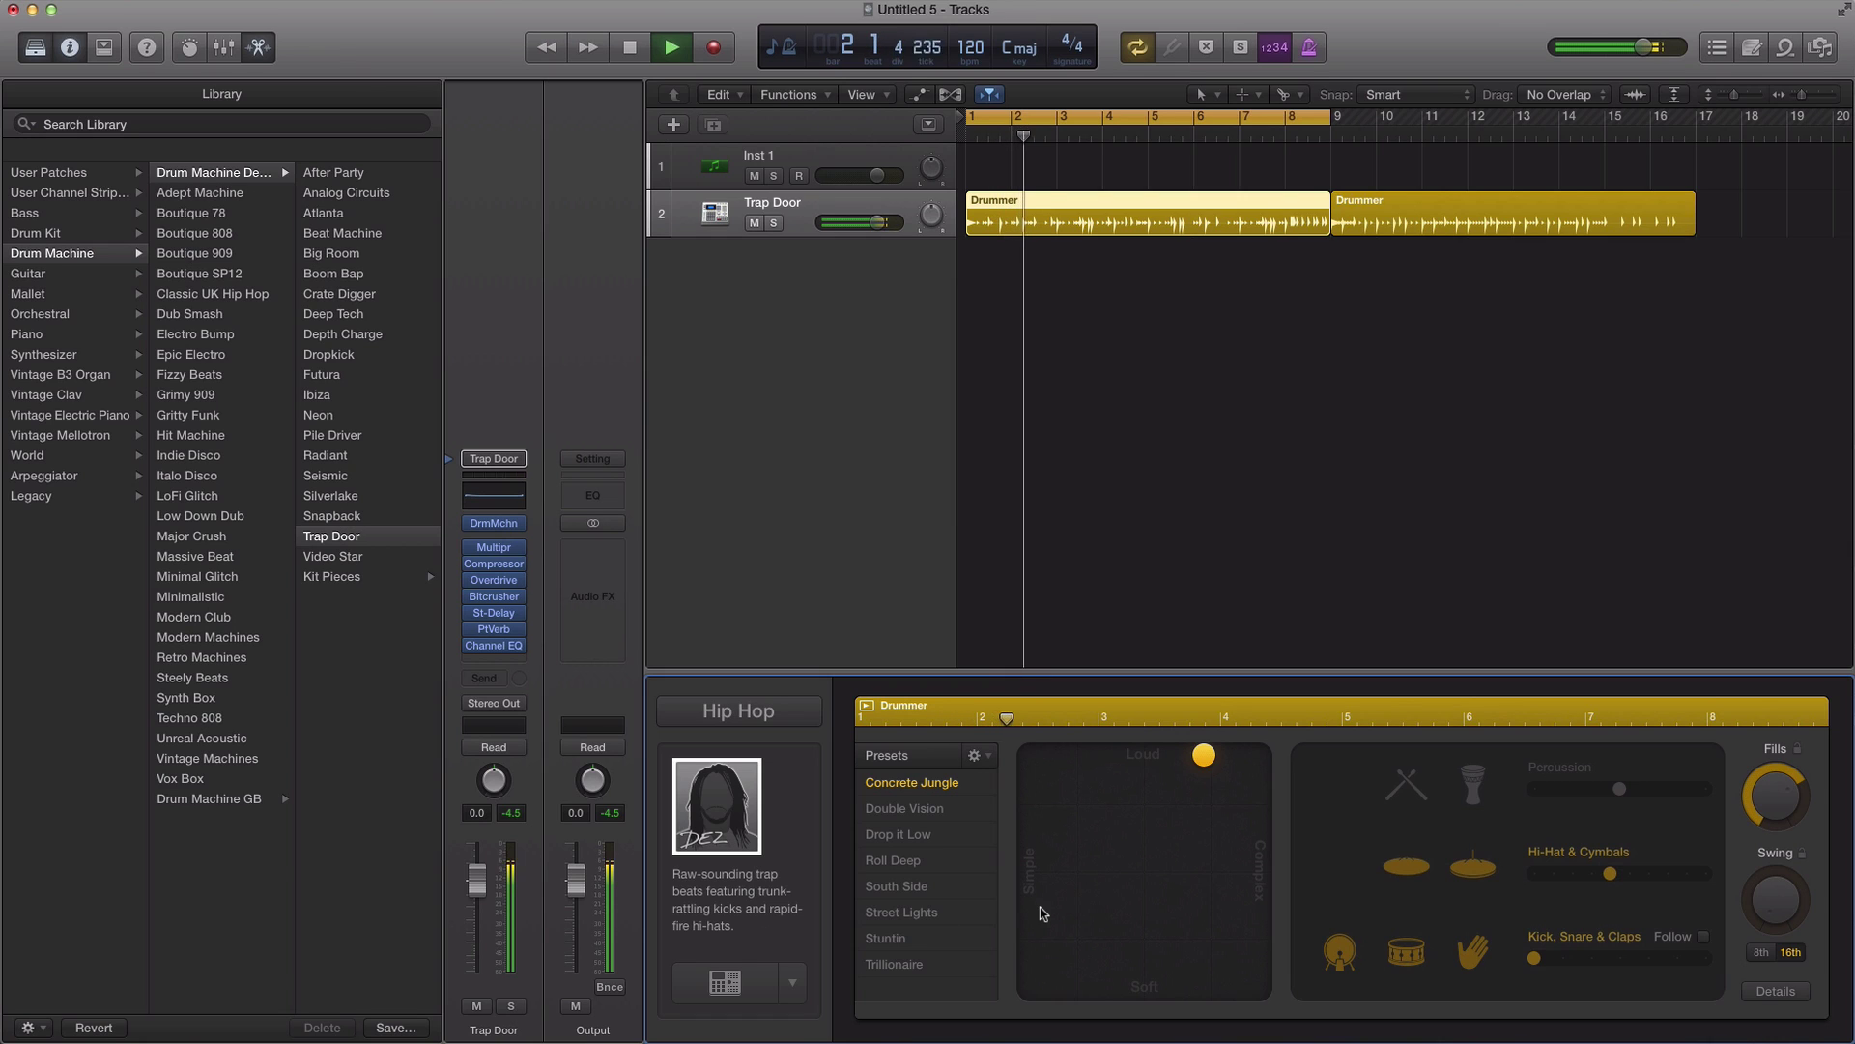
# Step: Reveal the complexity and humanize settings and enter a tempo of 90
pyautogui.click(1775, 989)
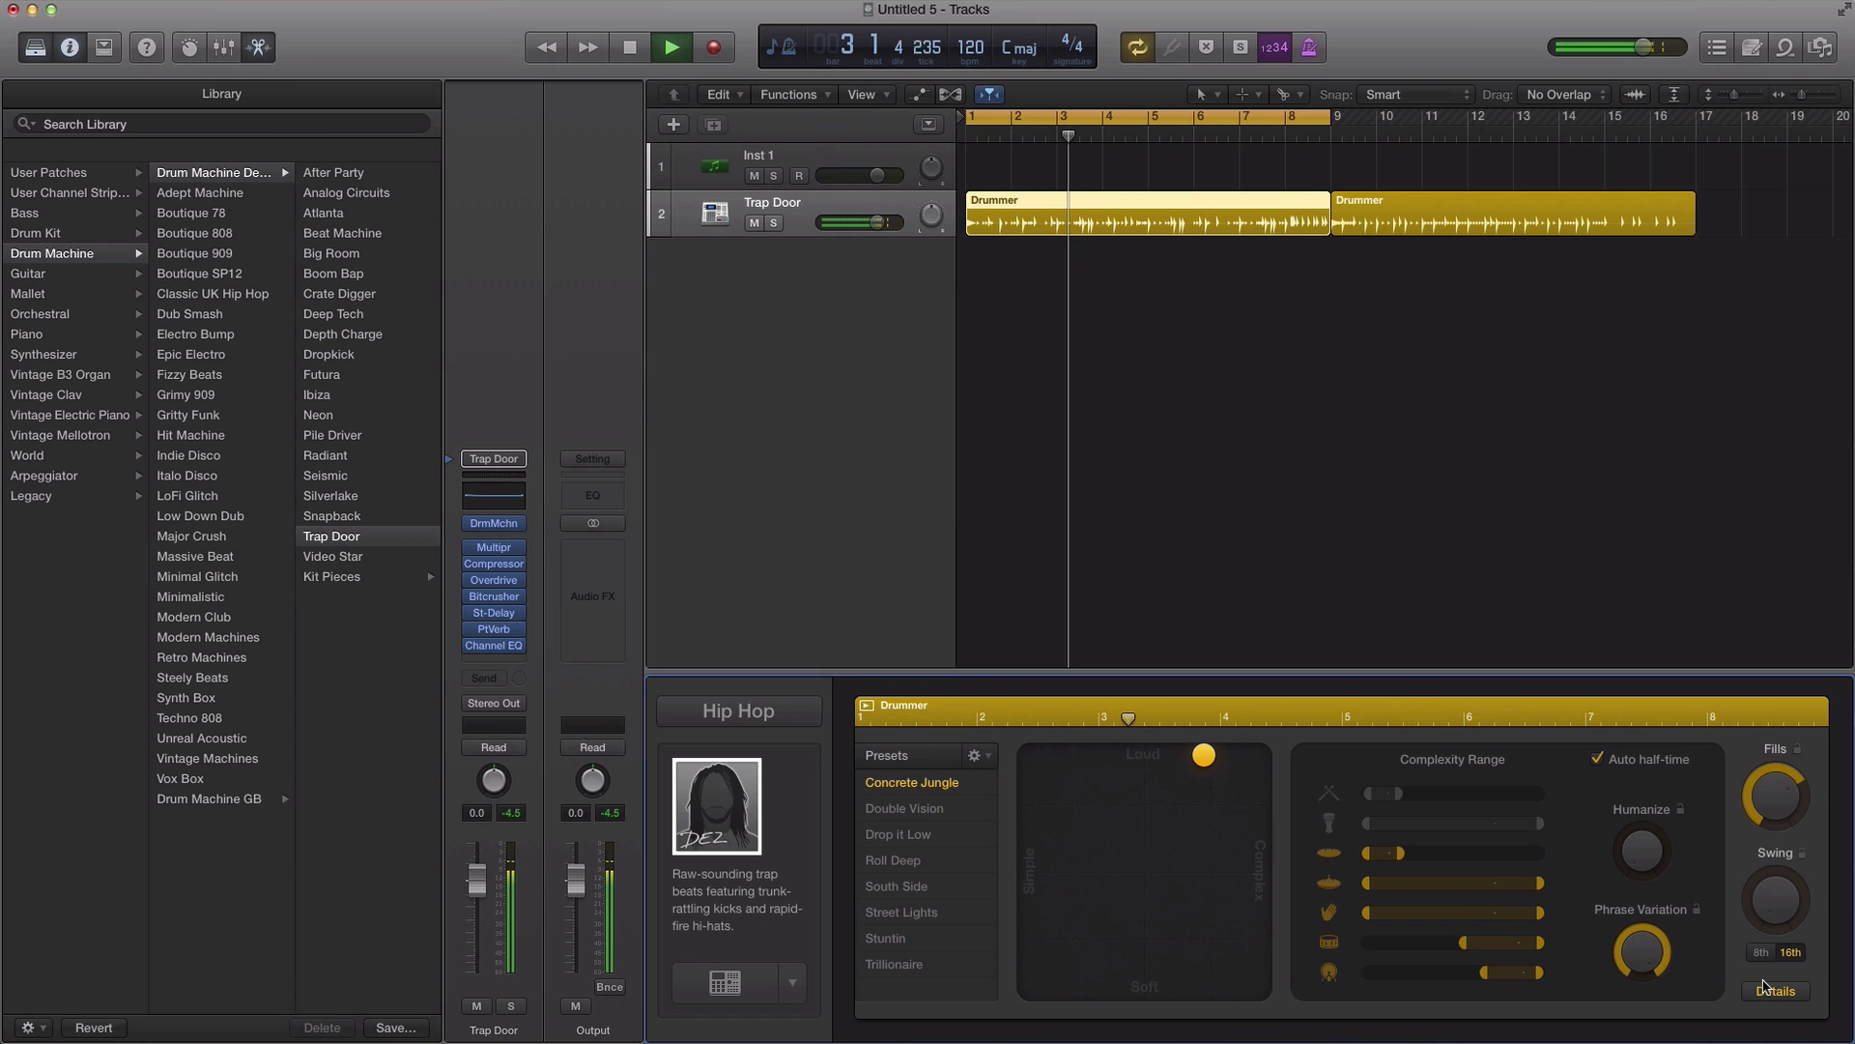
pyautogui.press('space')
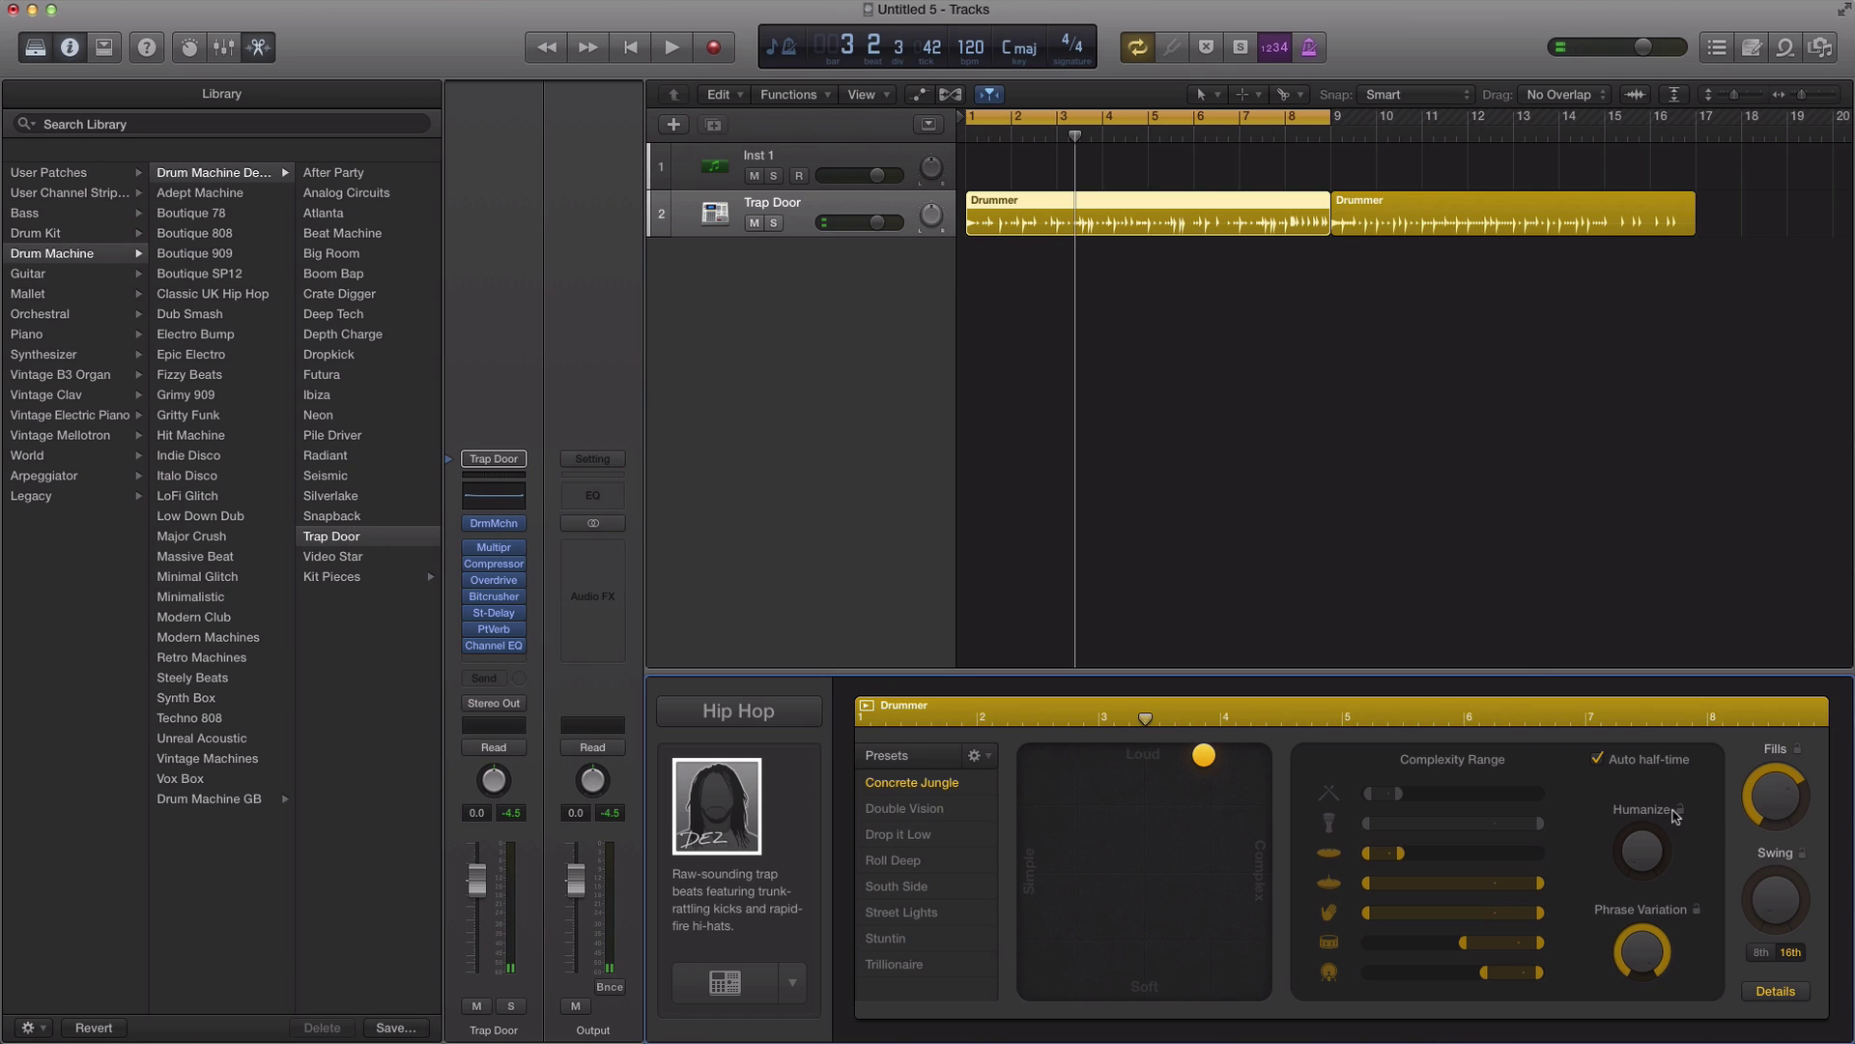
pyautogui.press('Return')
pyautogui.press('space')
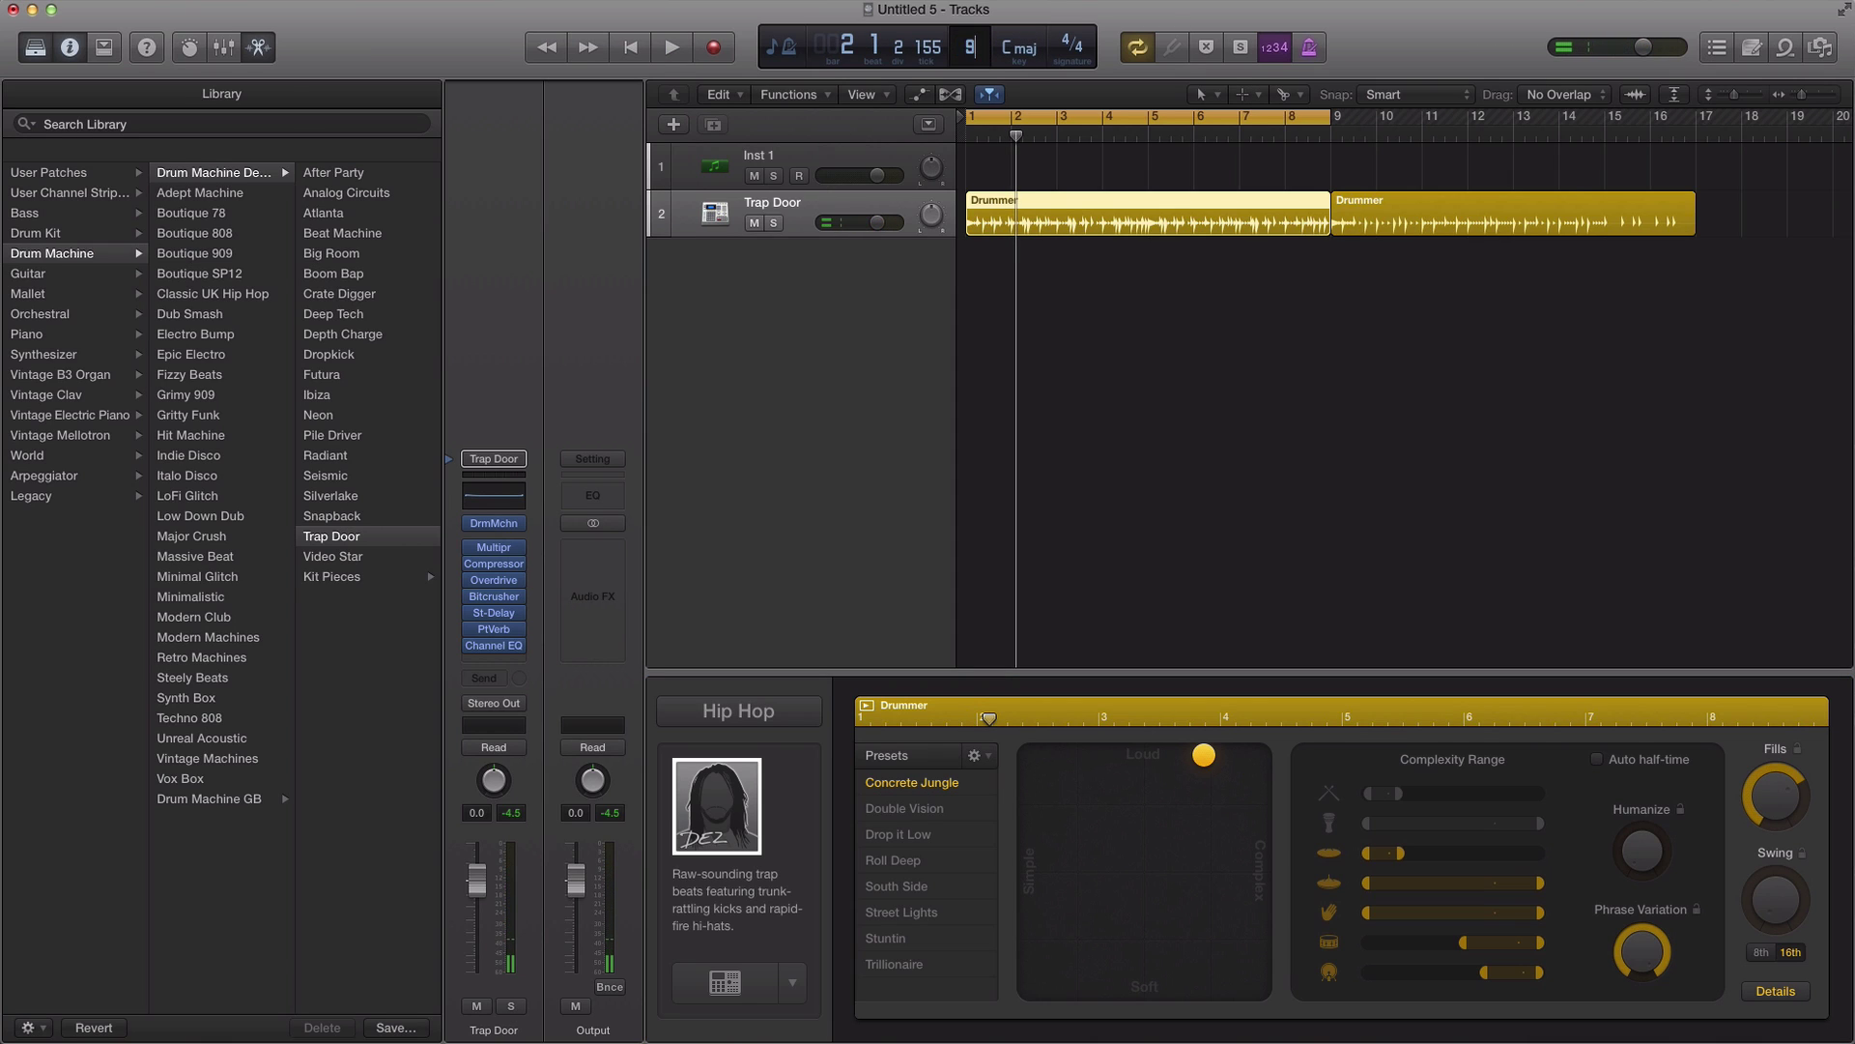
# Step: Show the track inspector and replay the hip hop beat from bar 1
pyautogui.press('i')
pyautogui.press('Return')
pyautogui.press('space')
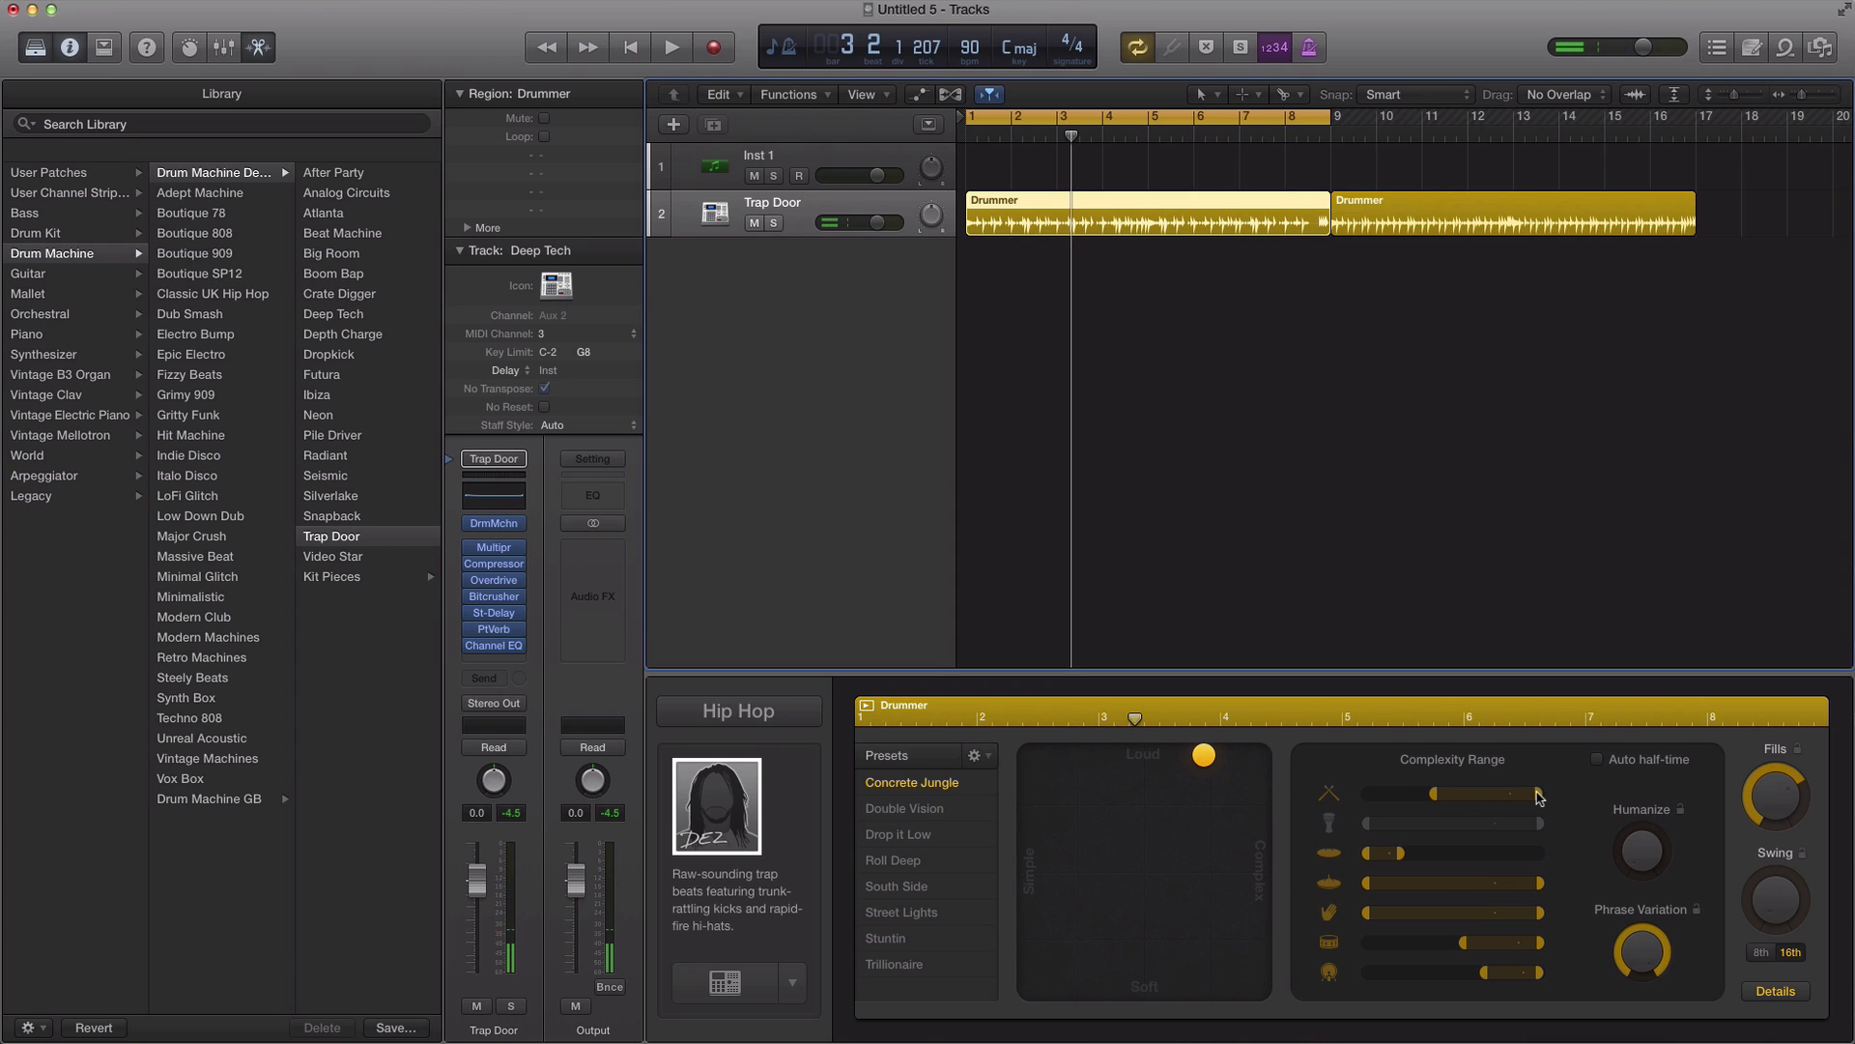
pyautogui.press('space')
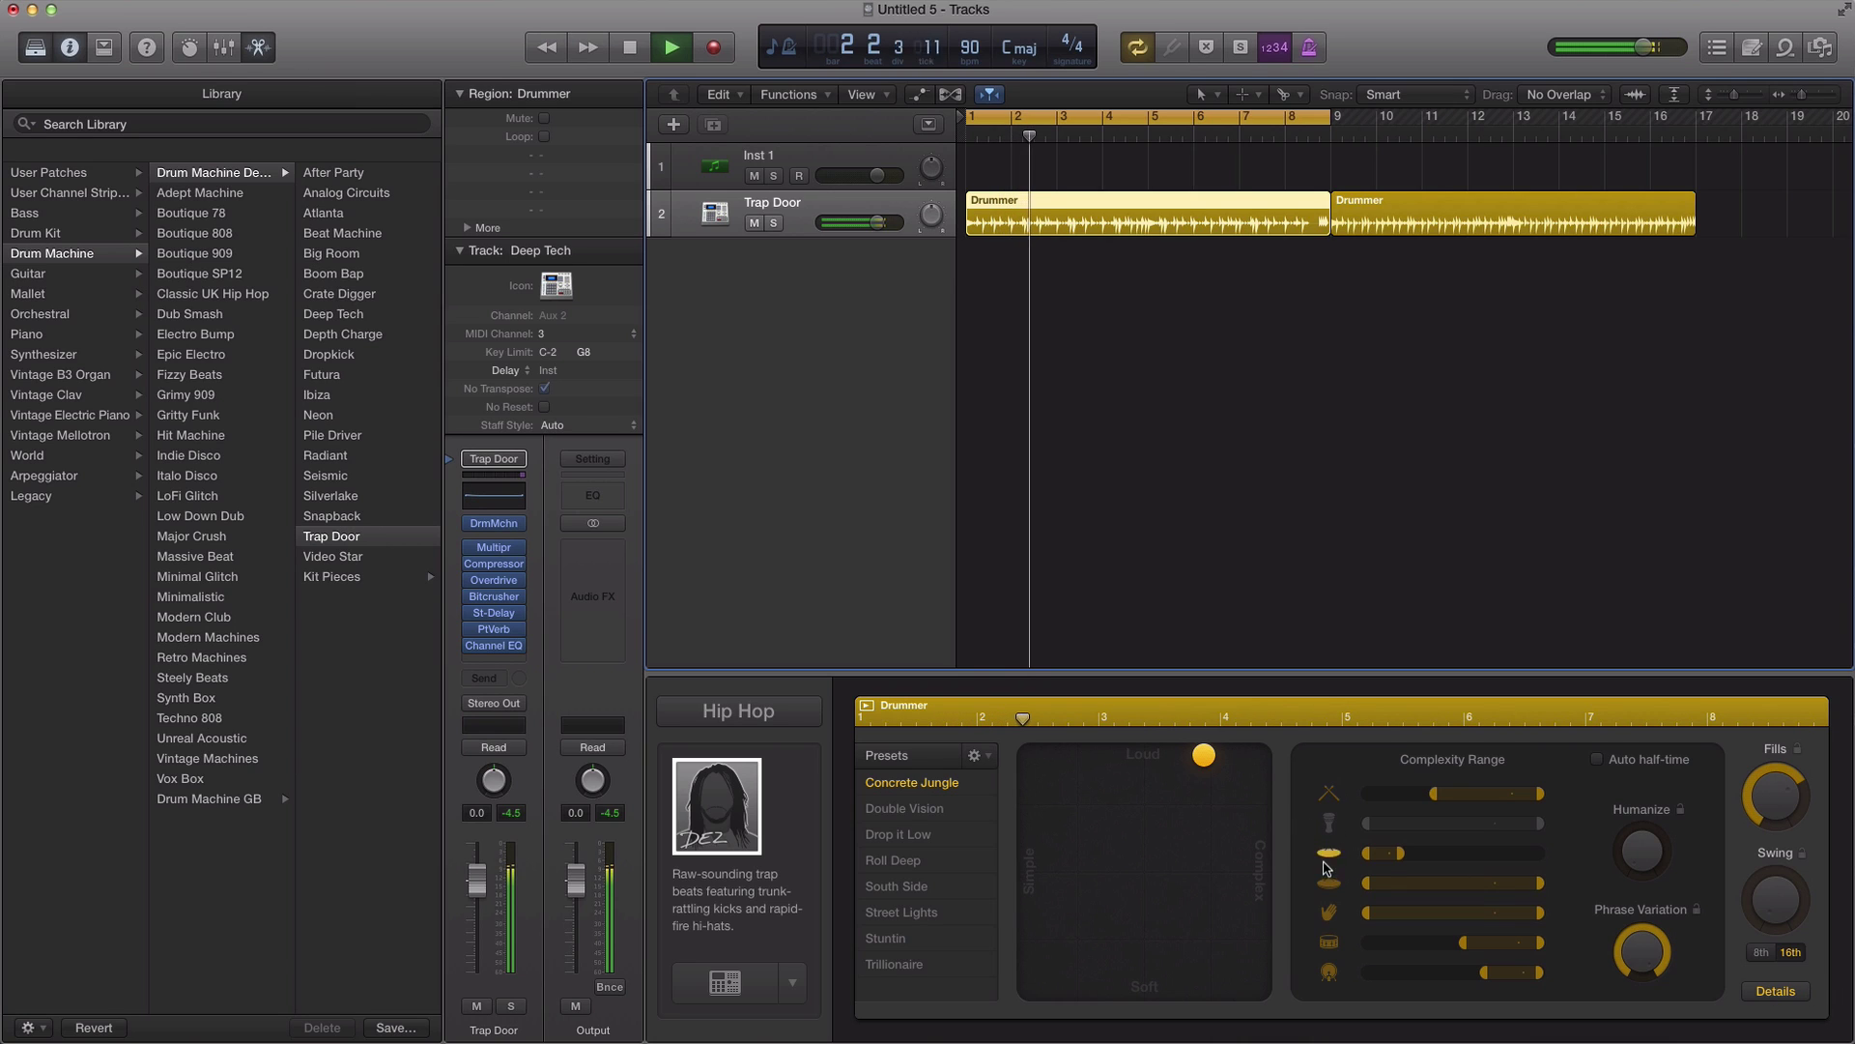
# Step: Widen the third complexity range to maximum and raise Hi-Hat & Cymbals from 5 to 8
pyautogui.moveTo(1400, 853); pyautogui.dragTo(1540, 852)
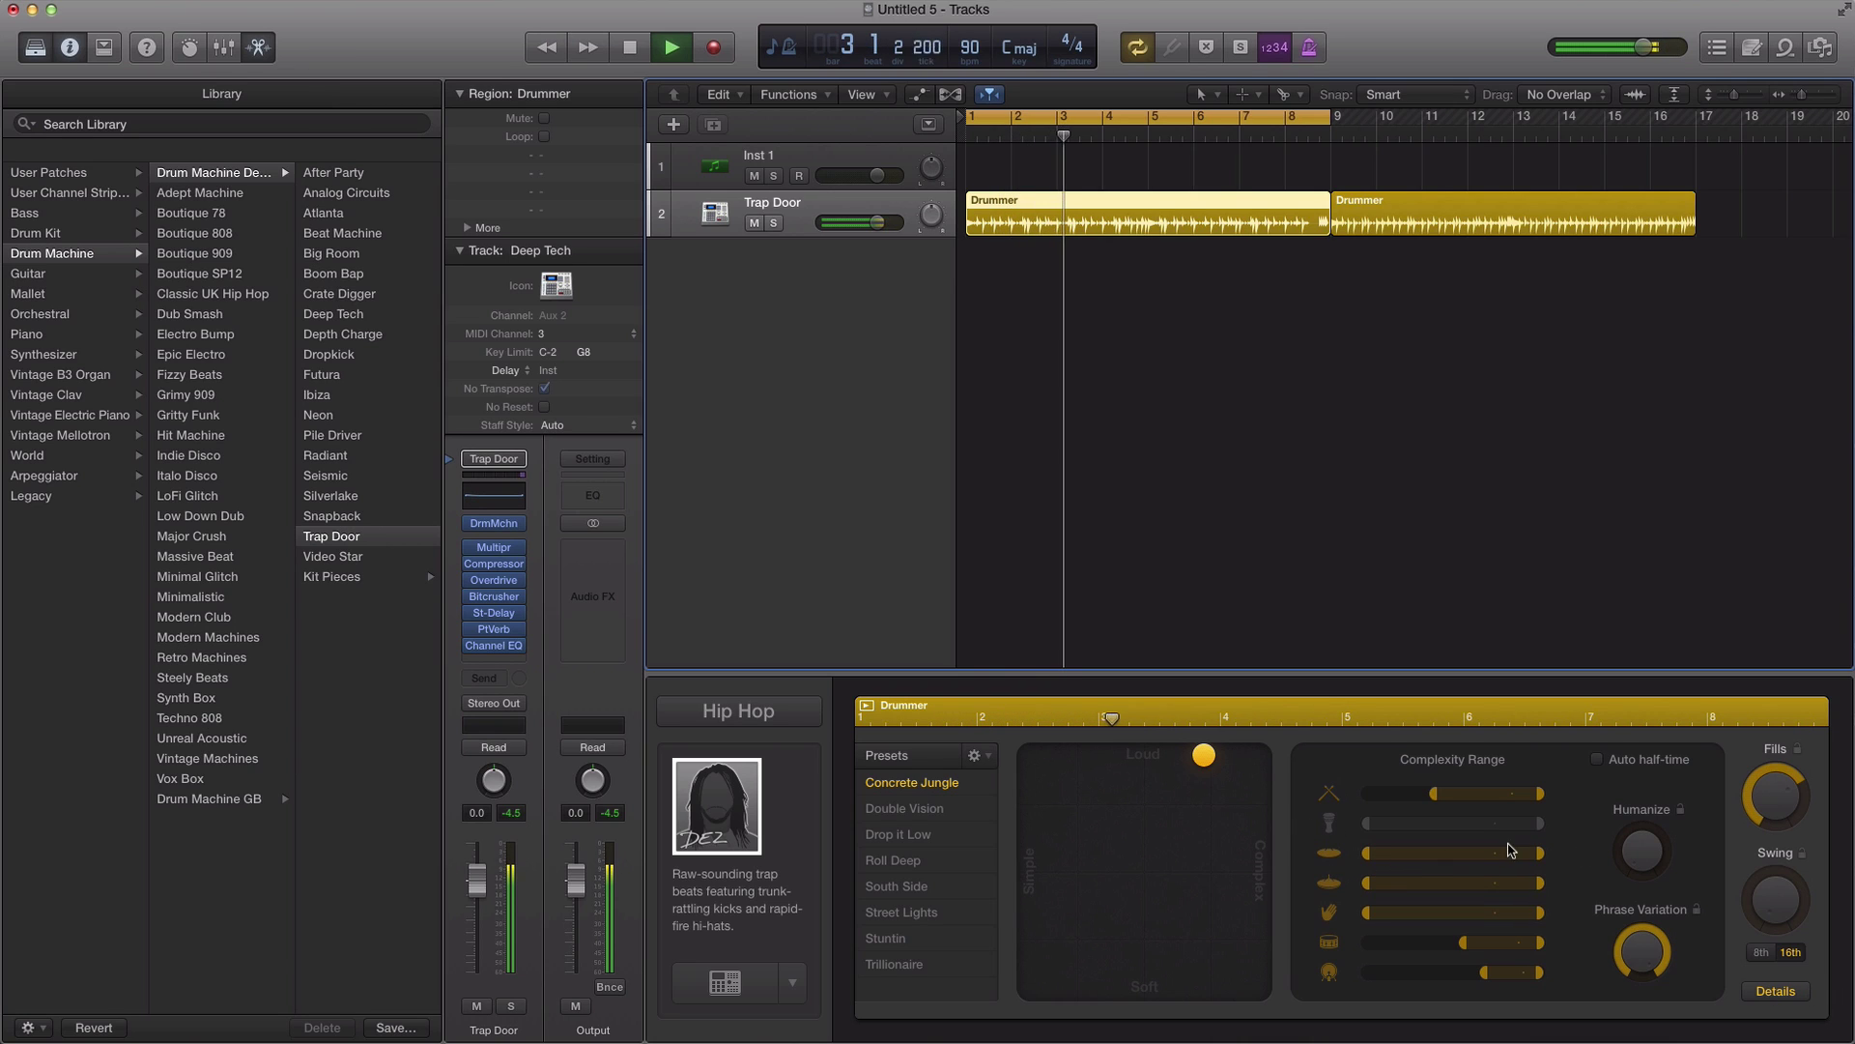
pyautogui.click(1776, 991)
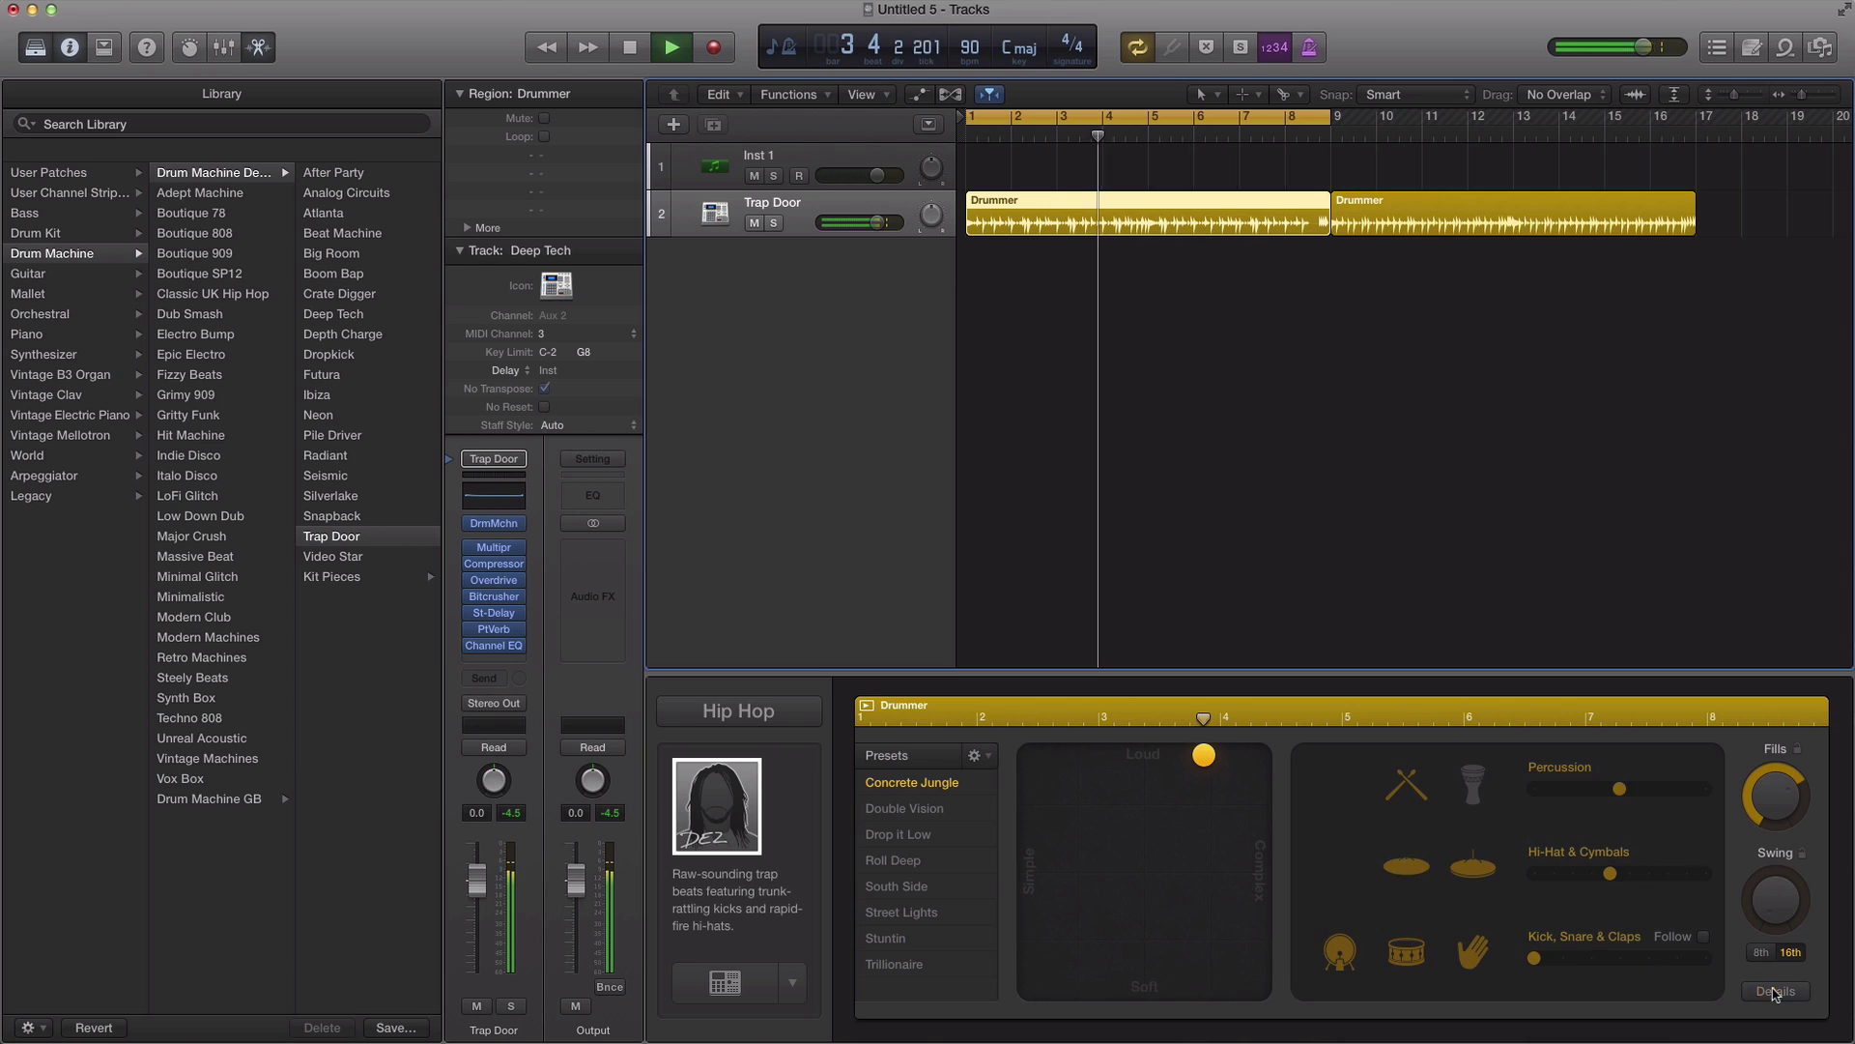
pyautogui.moveTo(1606, 875)
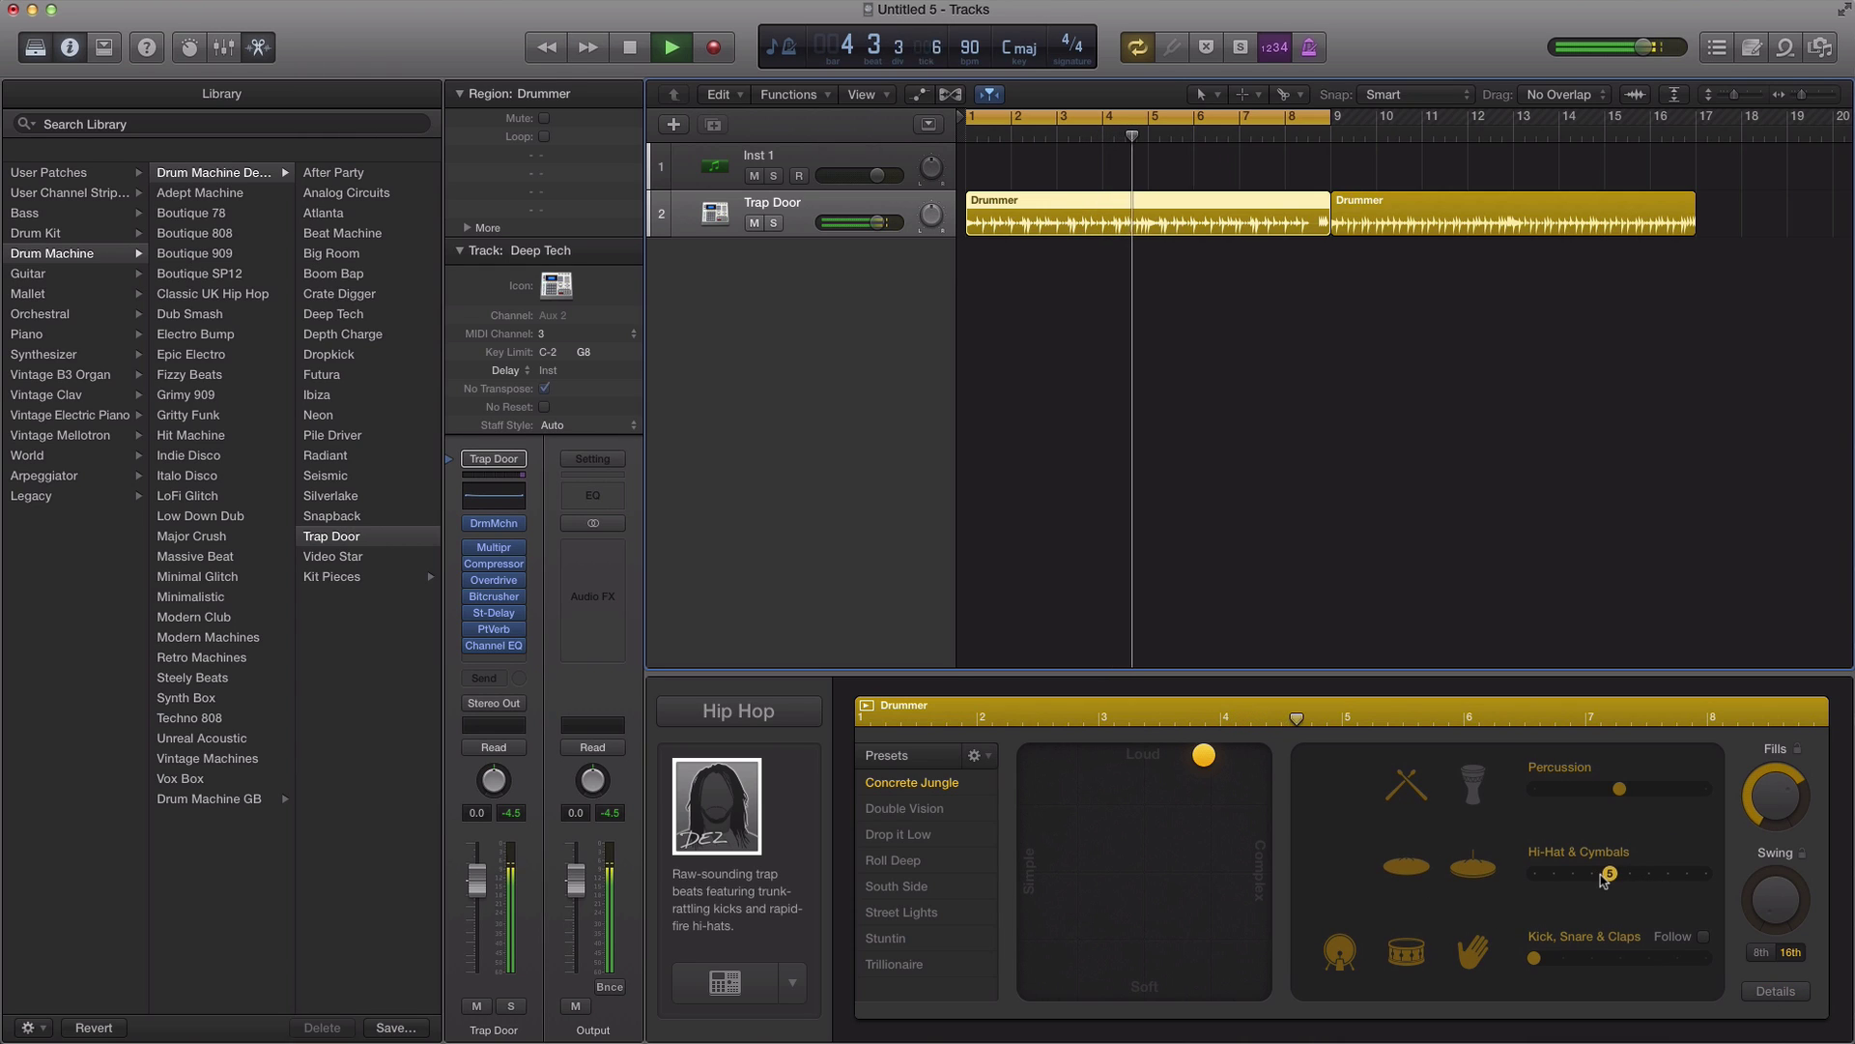
pyautogui.moveTo(1606, 875); pyautogui.dragTo(1656, 877)
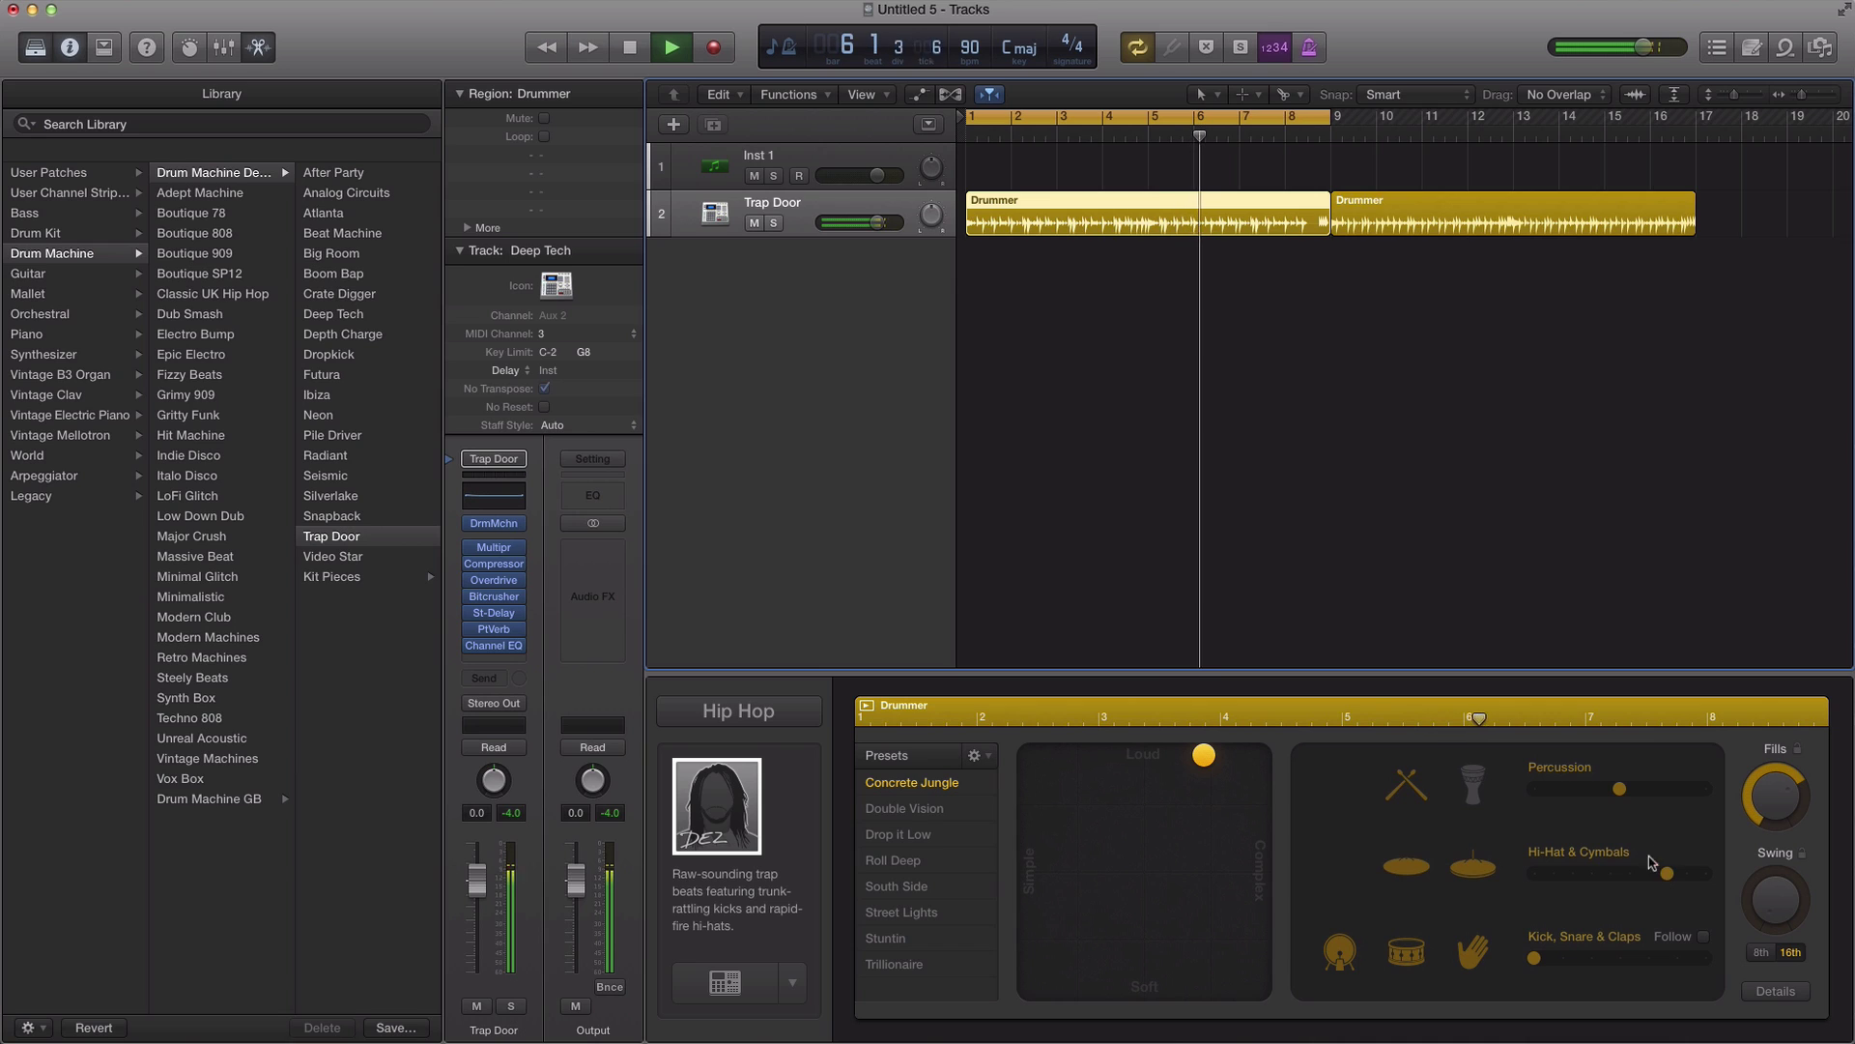
pyautogui.click(1775, 992)
pyautogui.click(1775, 993)
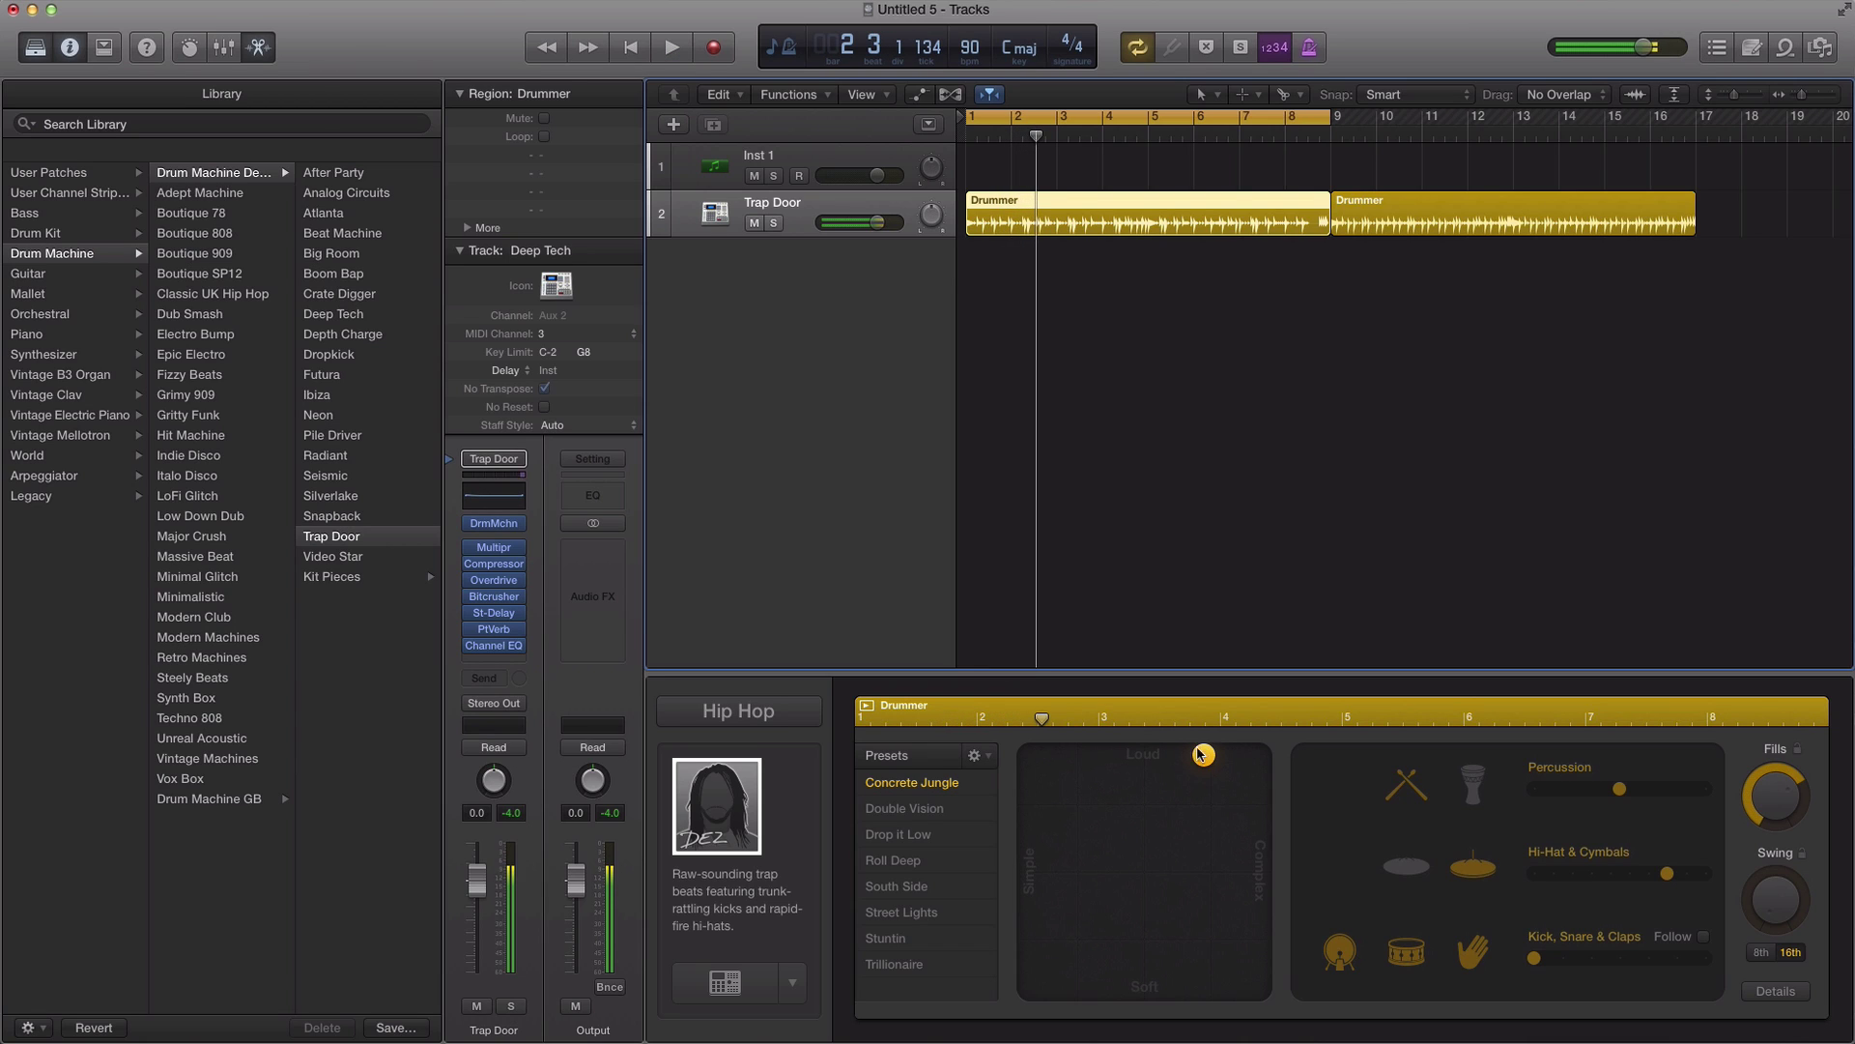
# Step: Set a one-bar cycle over bar 8, play it, and stop playback
pyautogui.click(1317, 137)
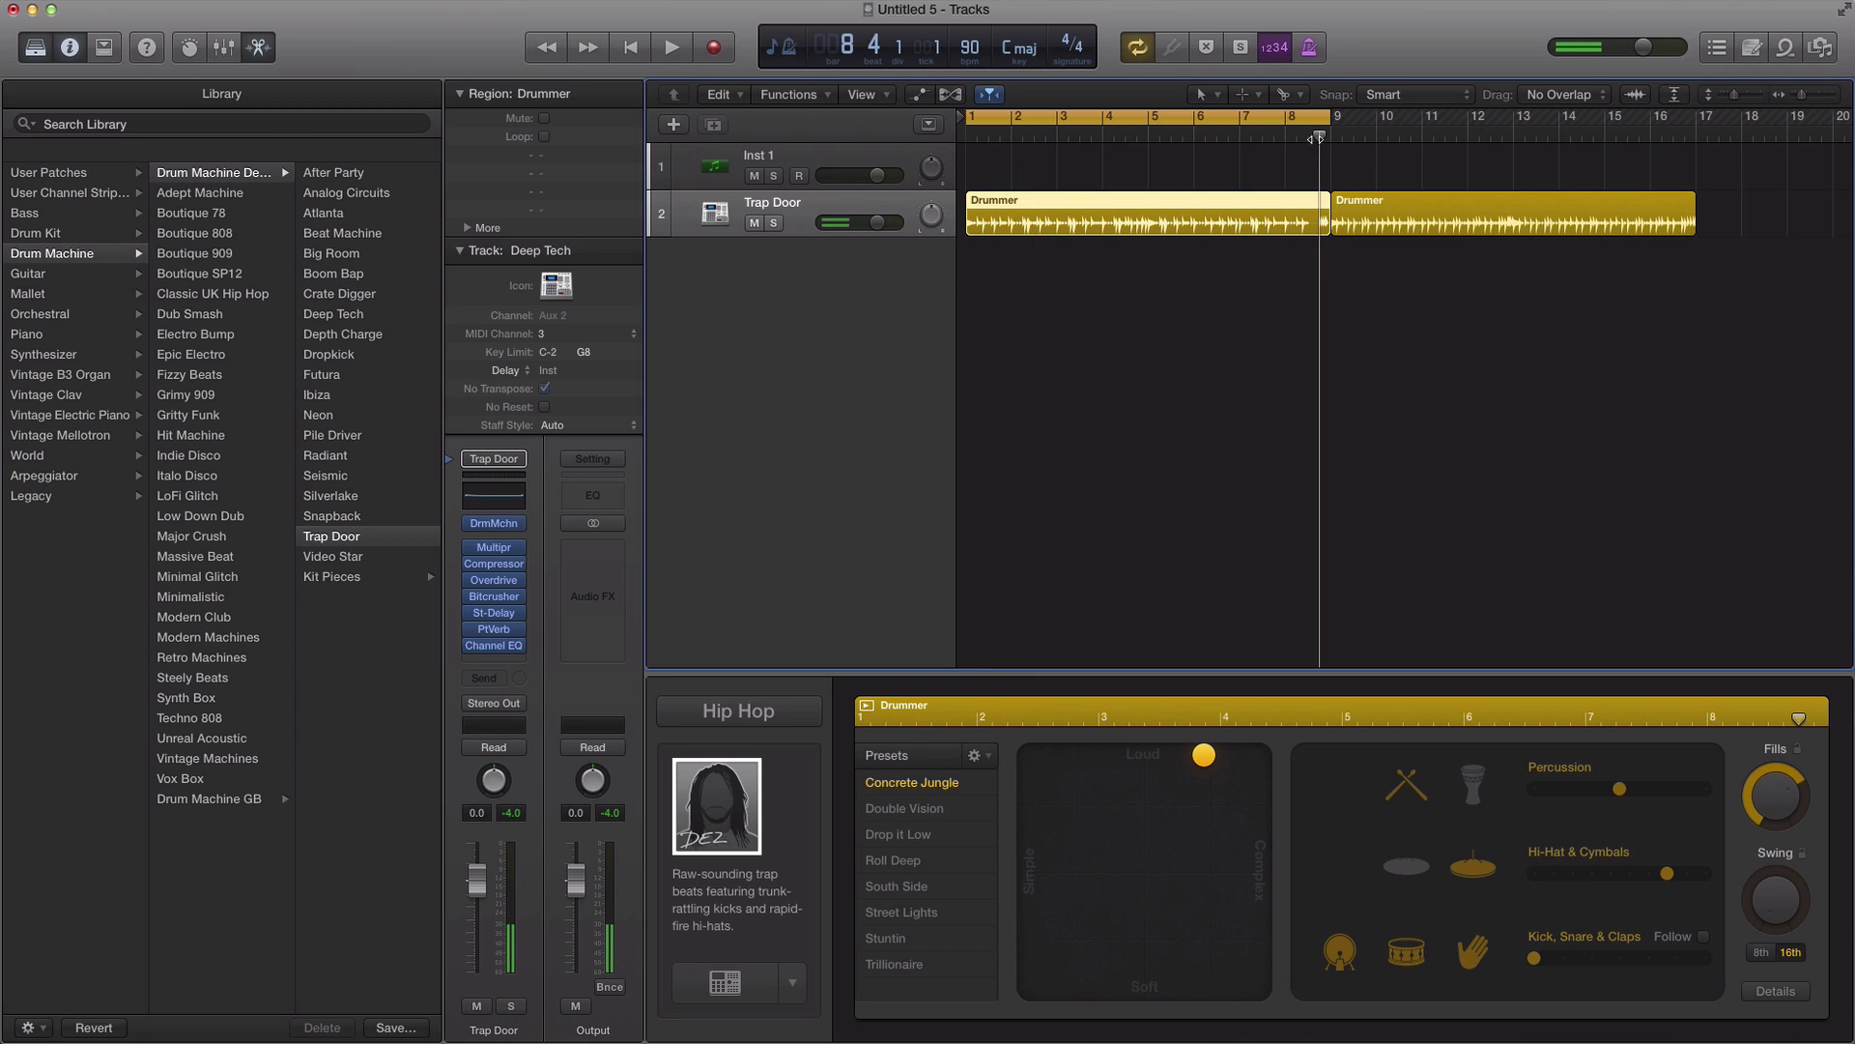
pyautogui.click(1311, 118)
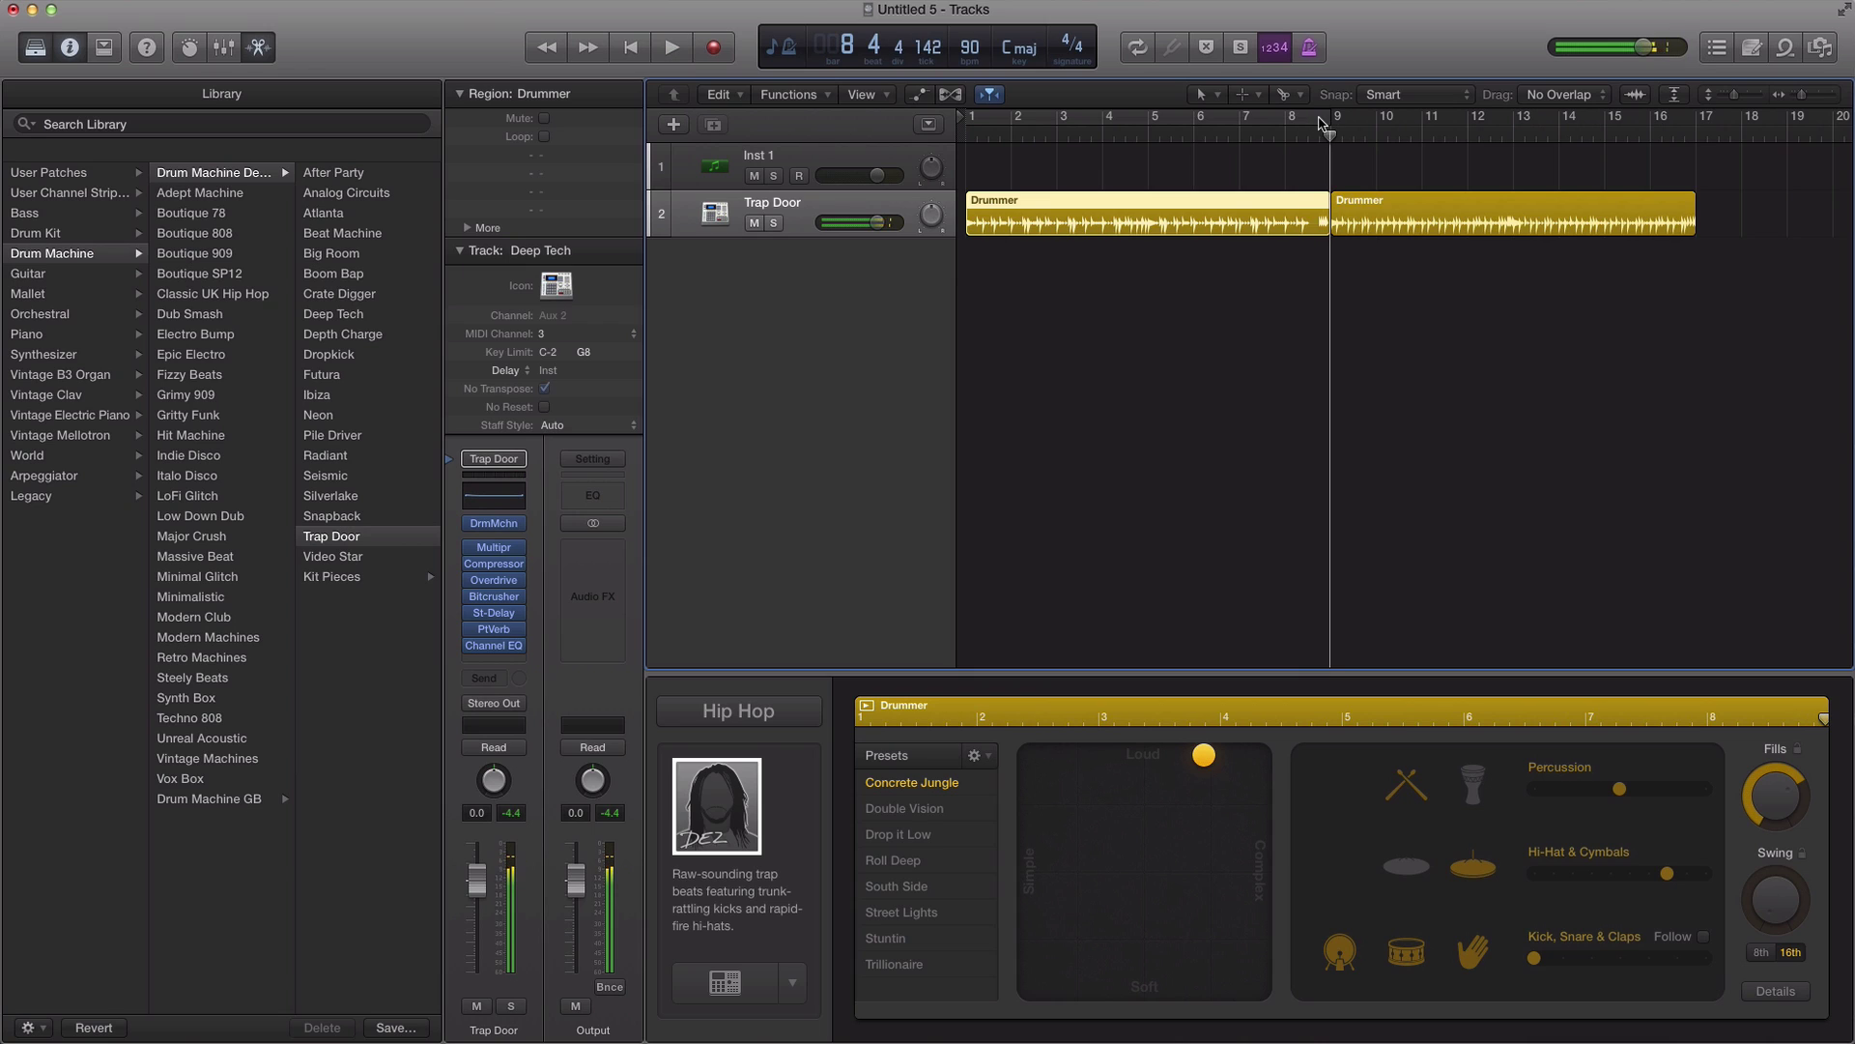
pyautogui.click(1322, 122)
pyautogui.click(1300, 123)
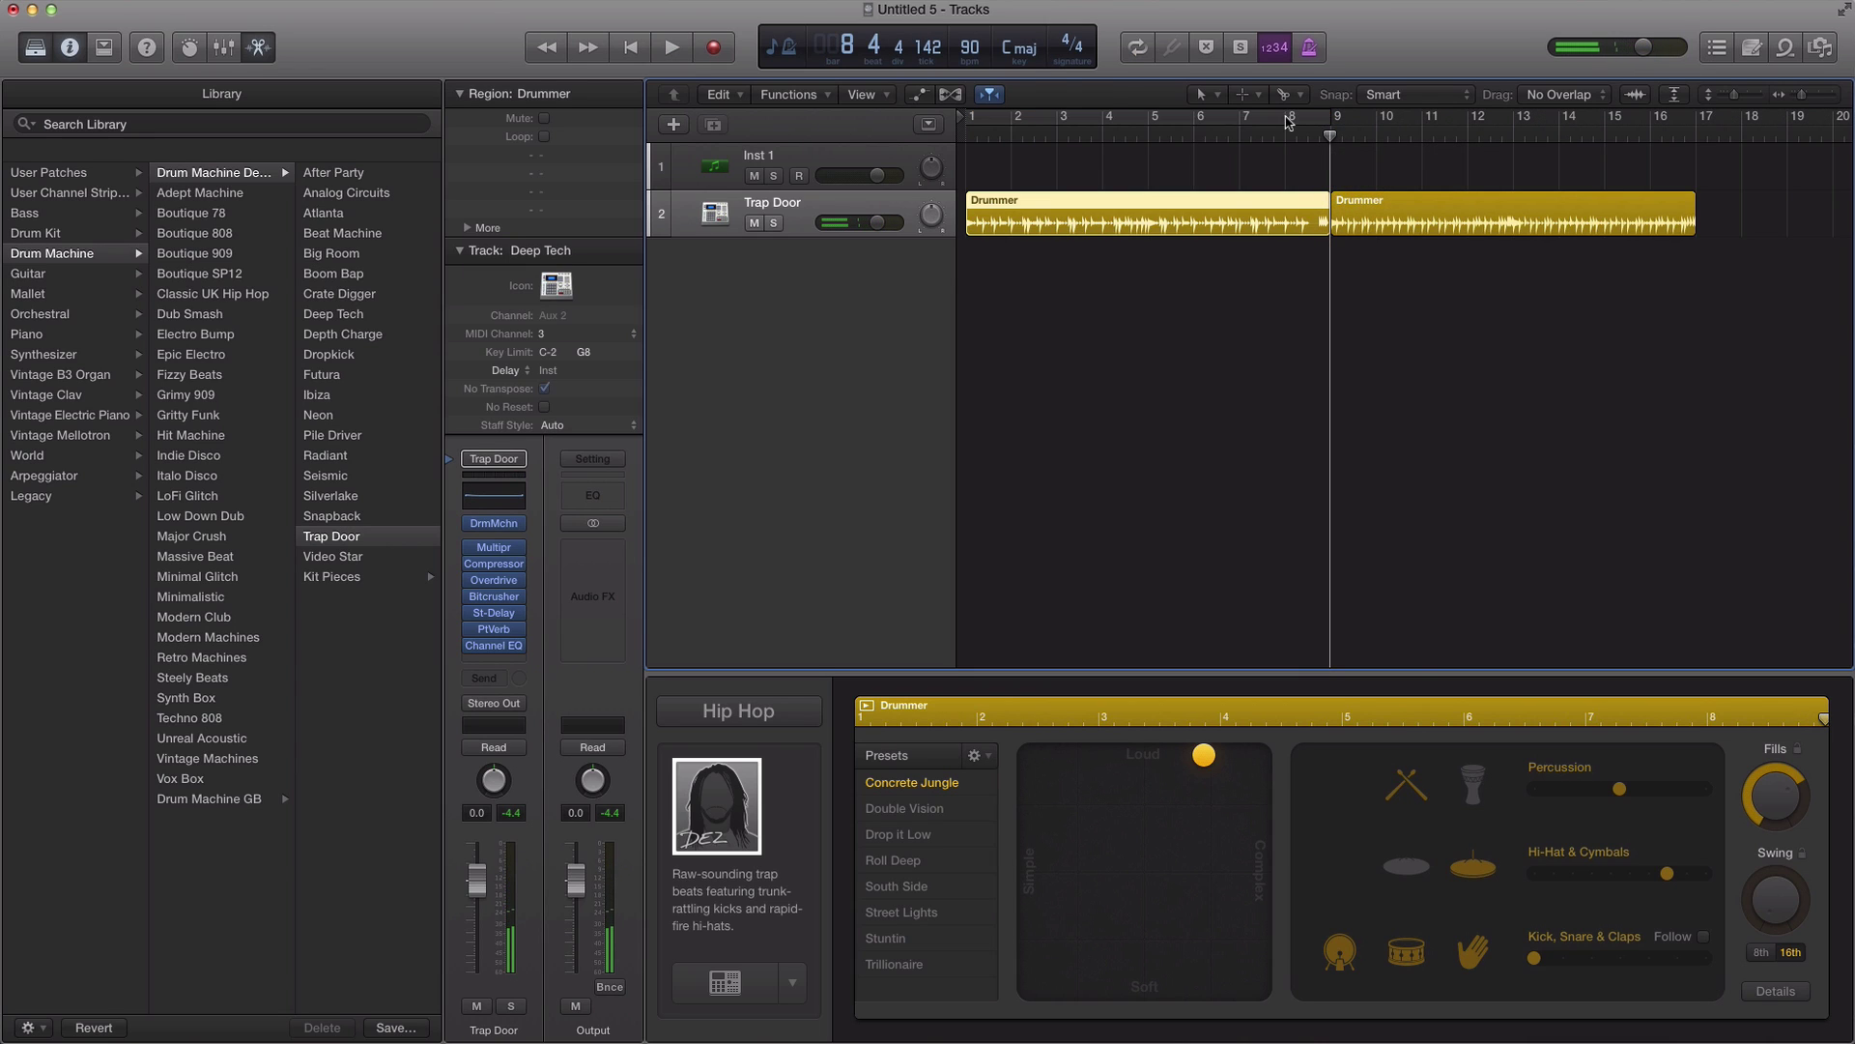
pyautogui.moveTo(1289, 122); pyautogui.dragTo(1331, 122)
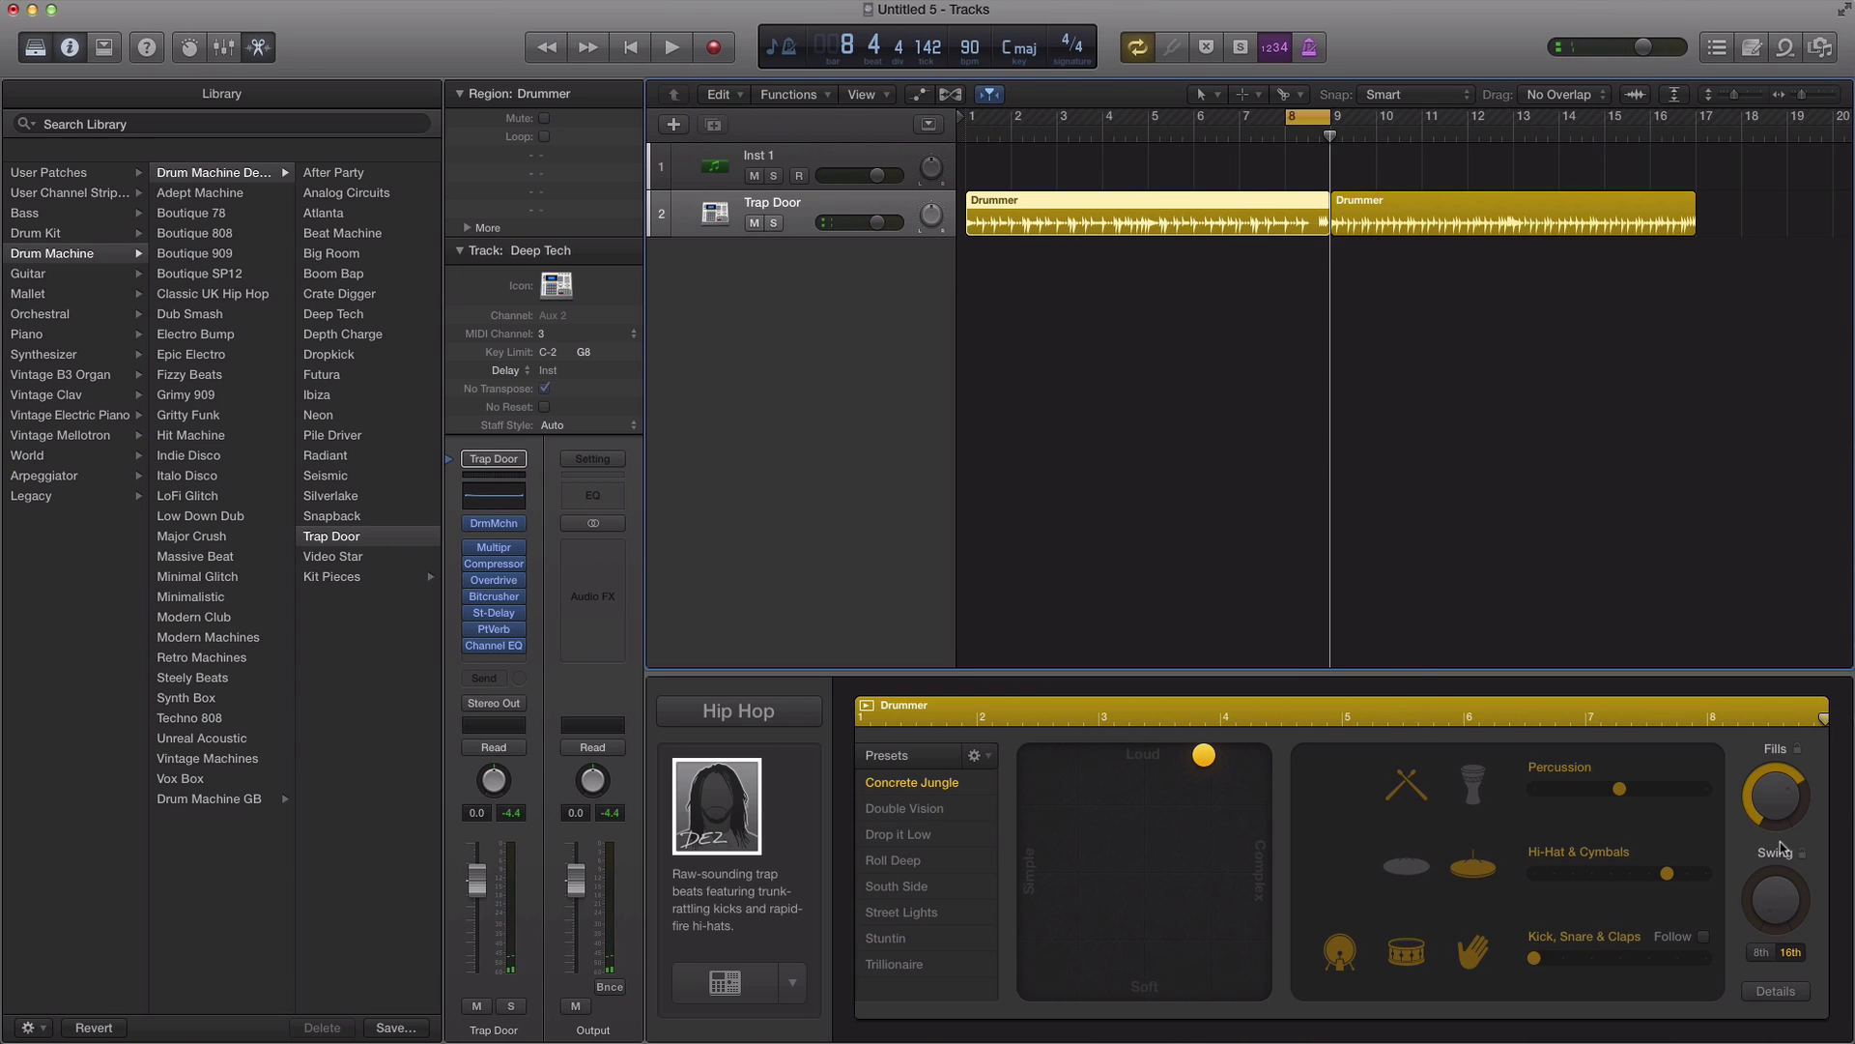
pyautogui.press('space')
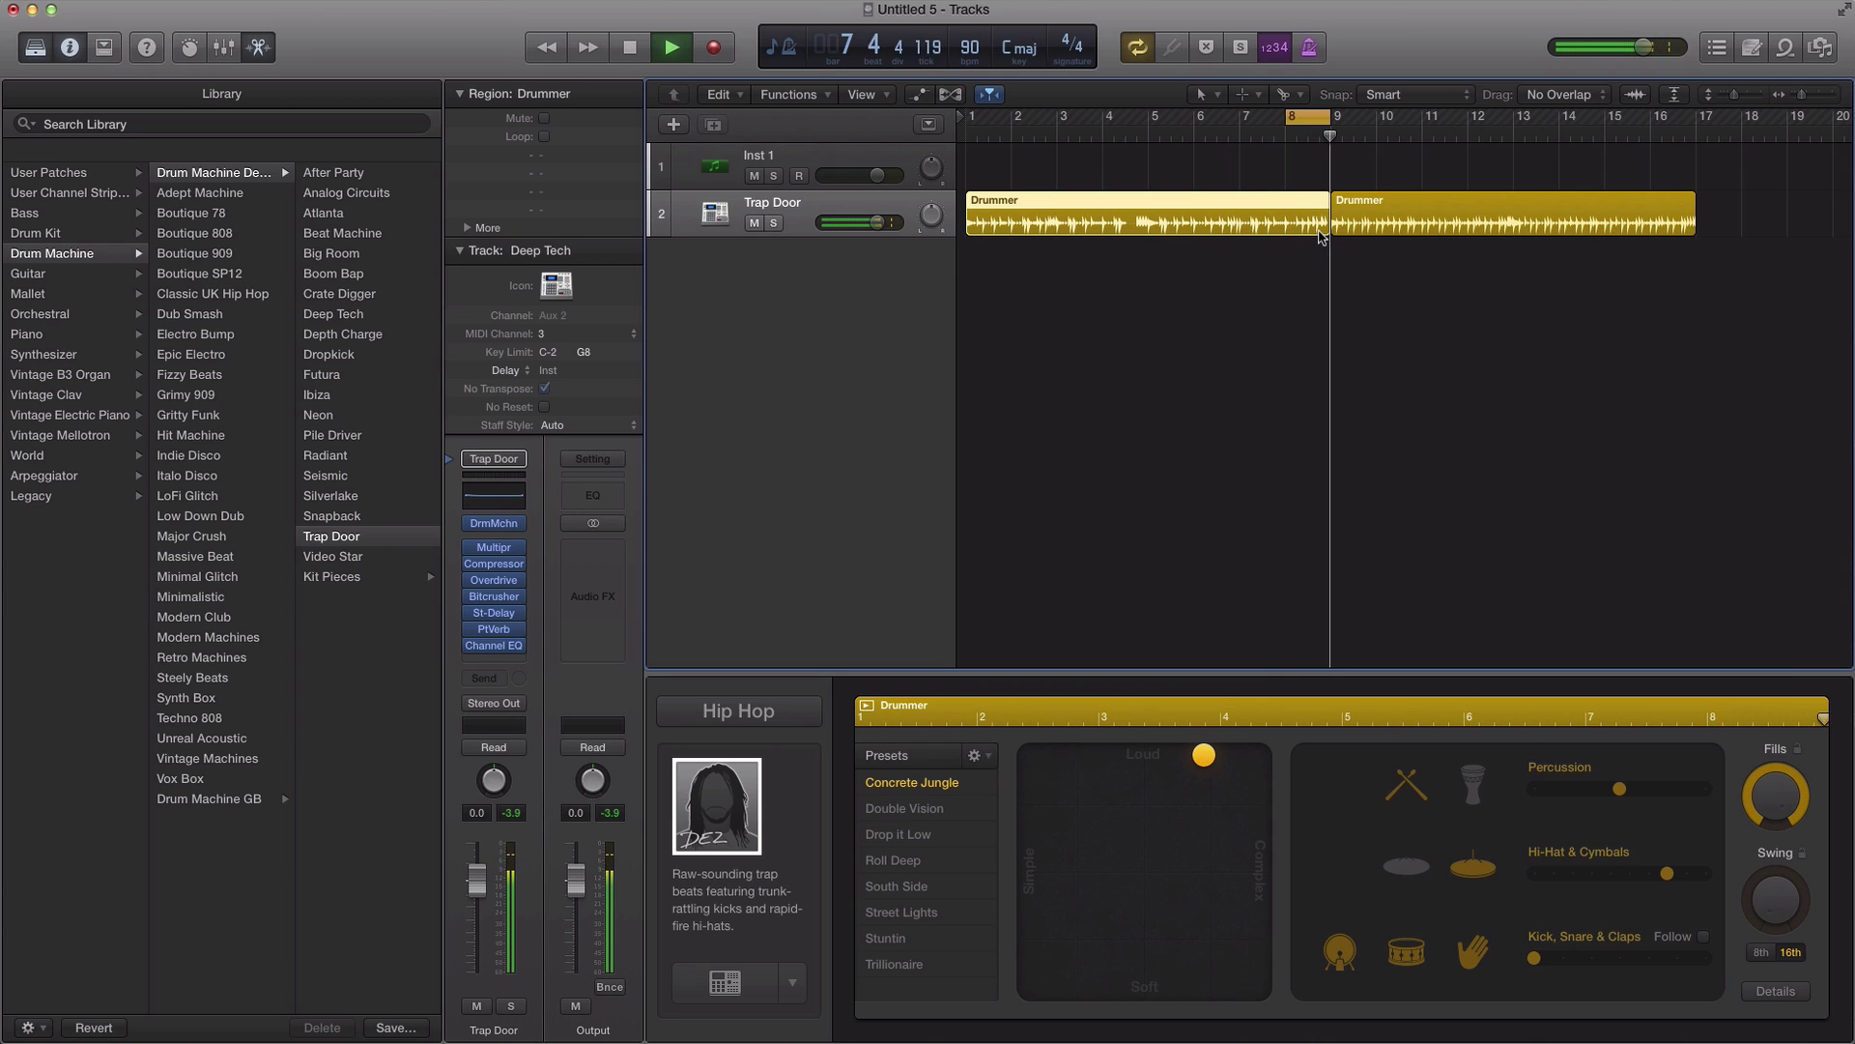
pyautogui.press('space')
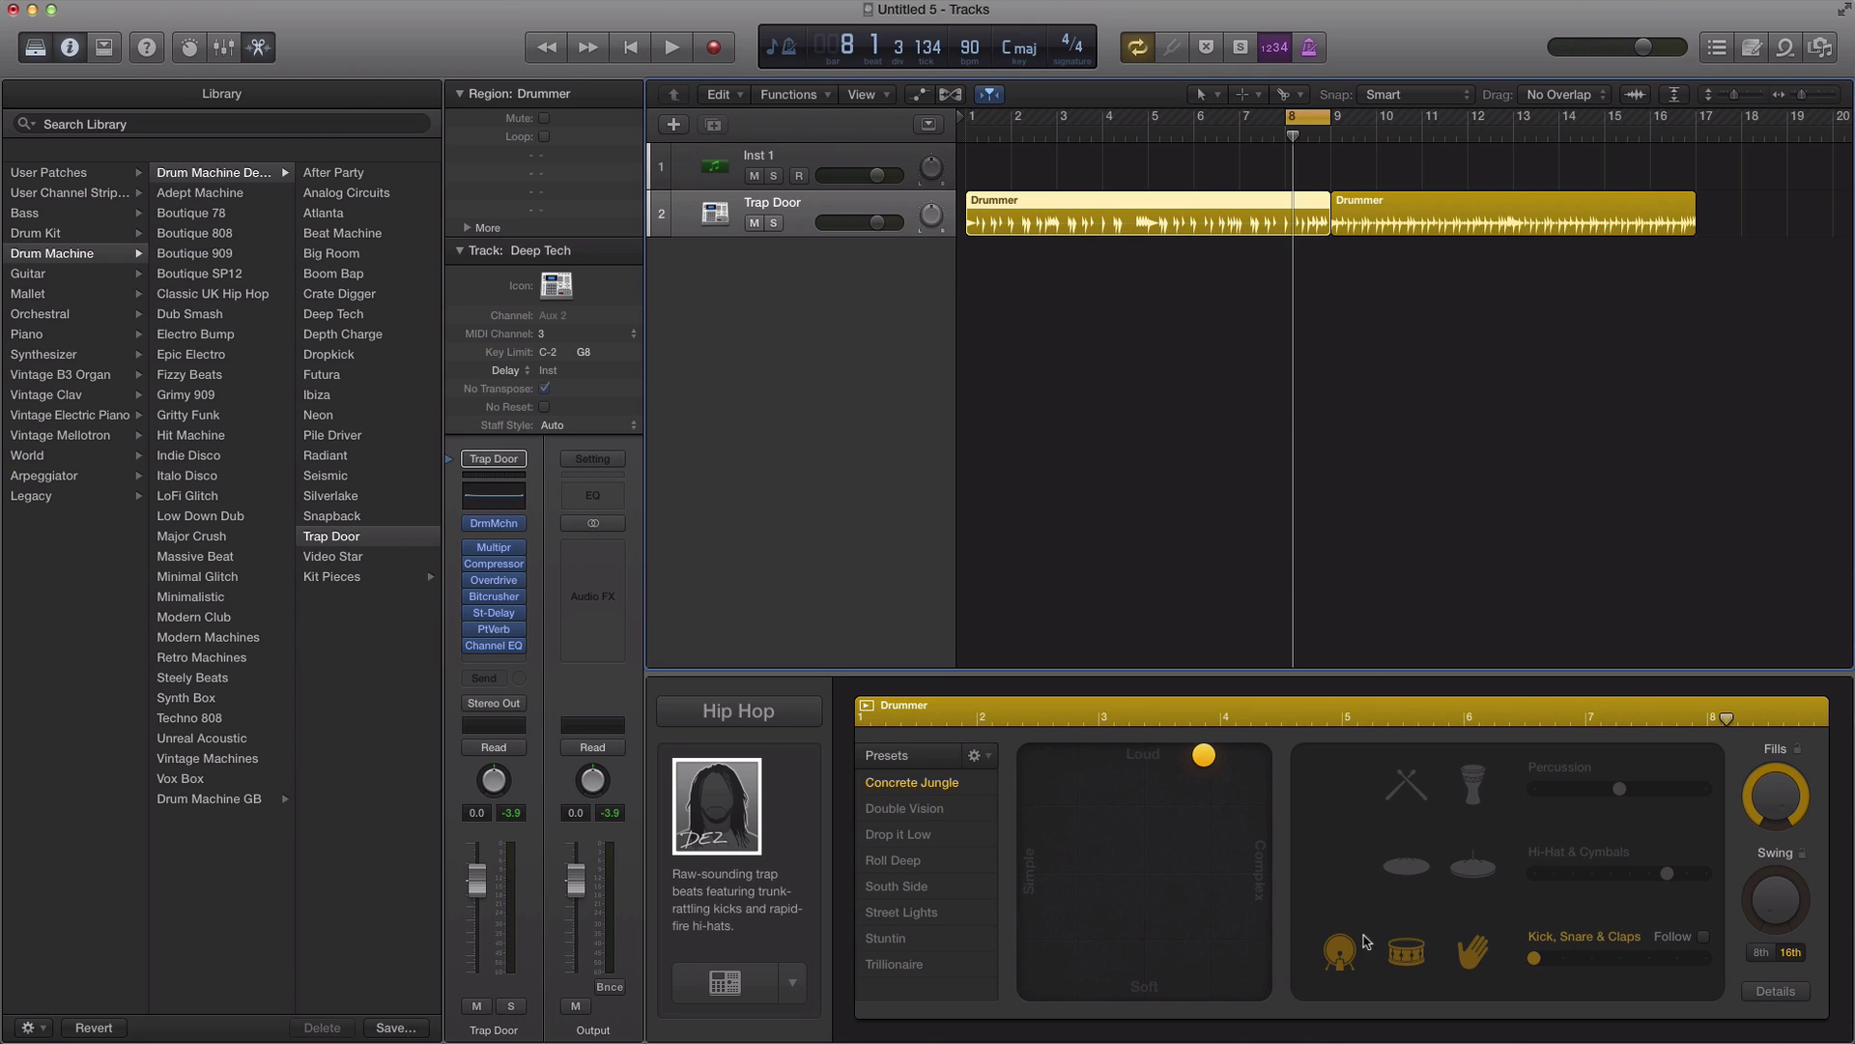
# Step: Restore the kick drum to the thinned groove, audition it, and reveal the complexity and humanize settings
pyautogui.press('space')
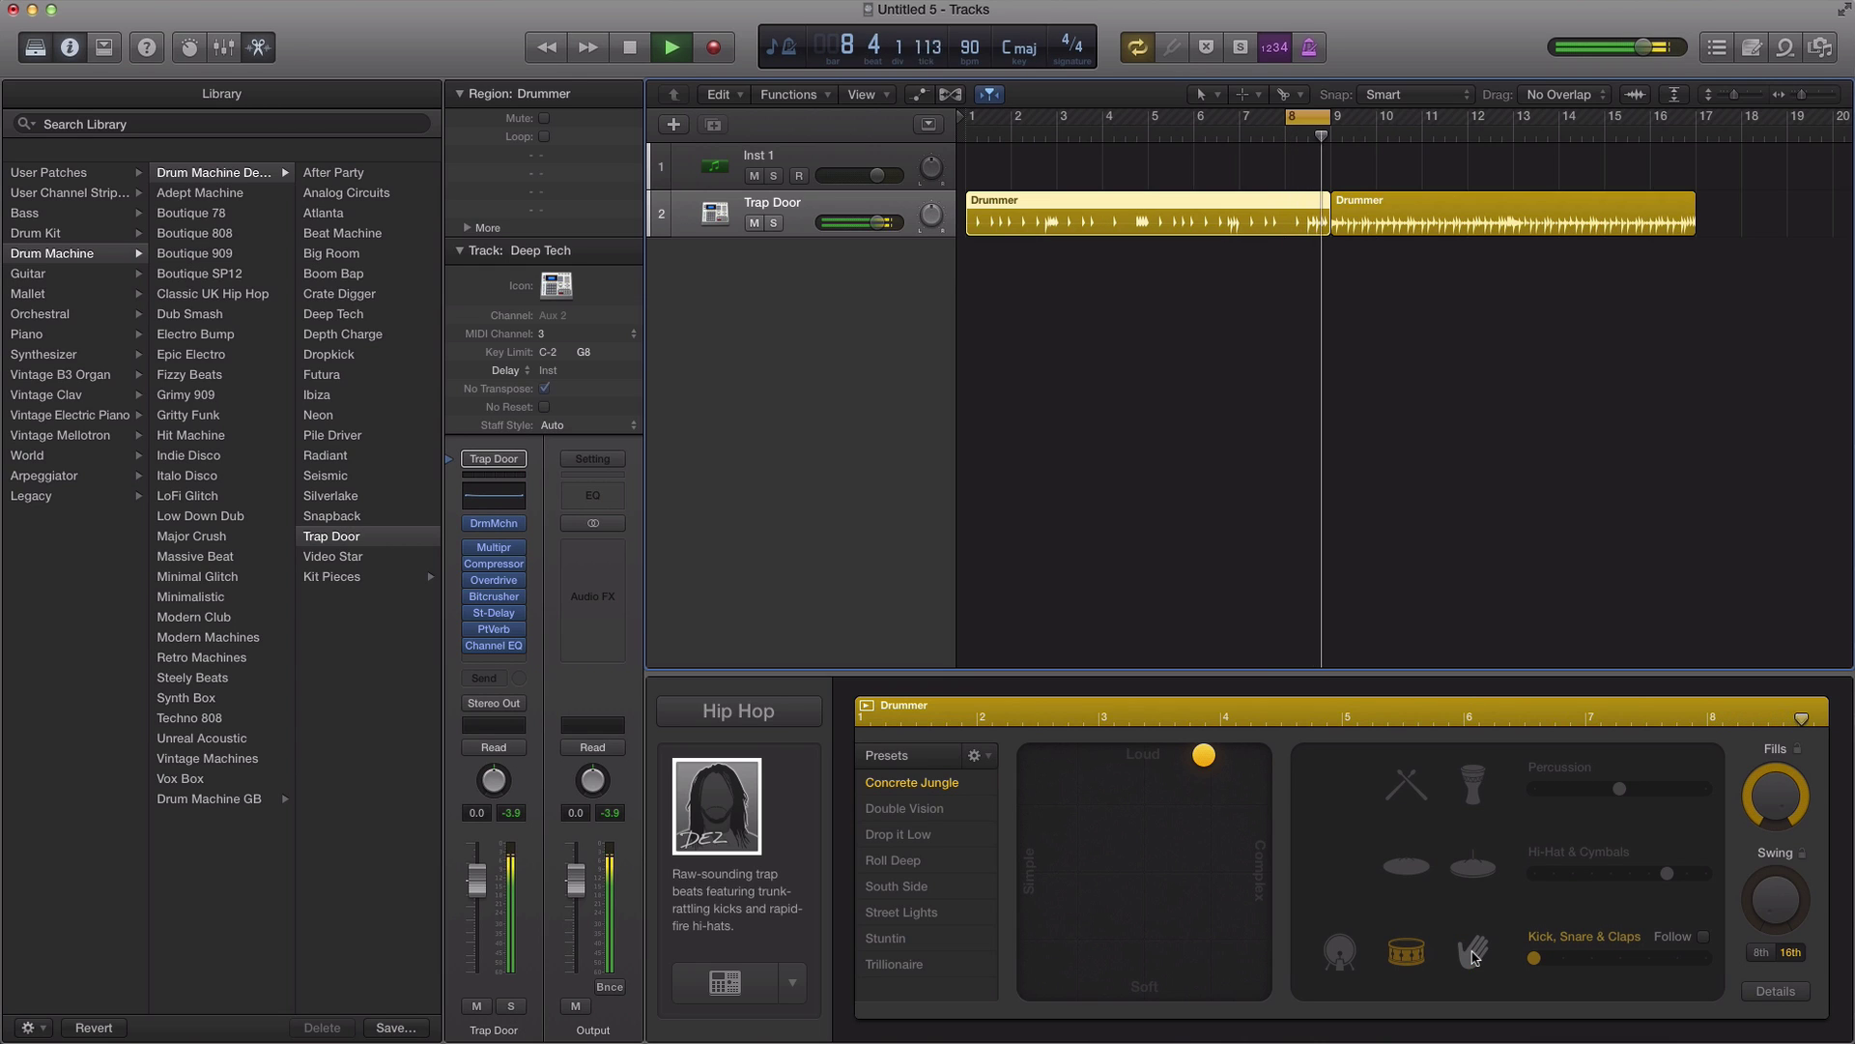
pyautogui.press('space')
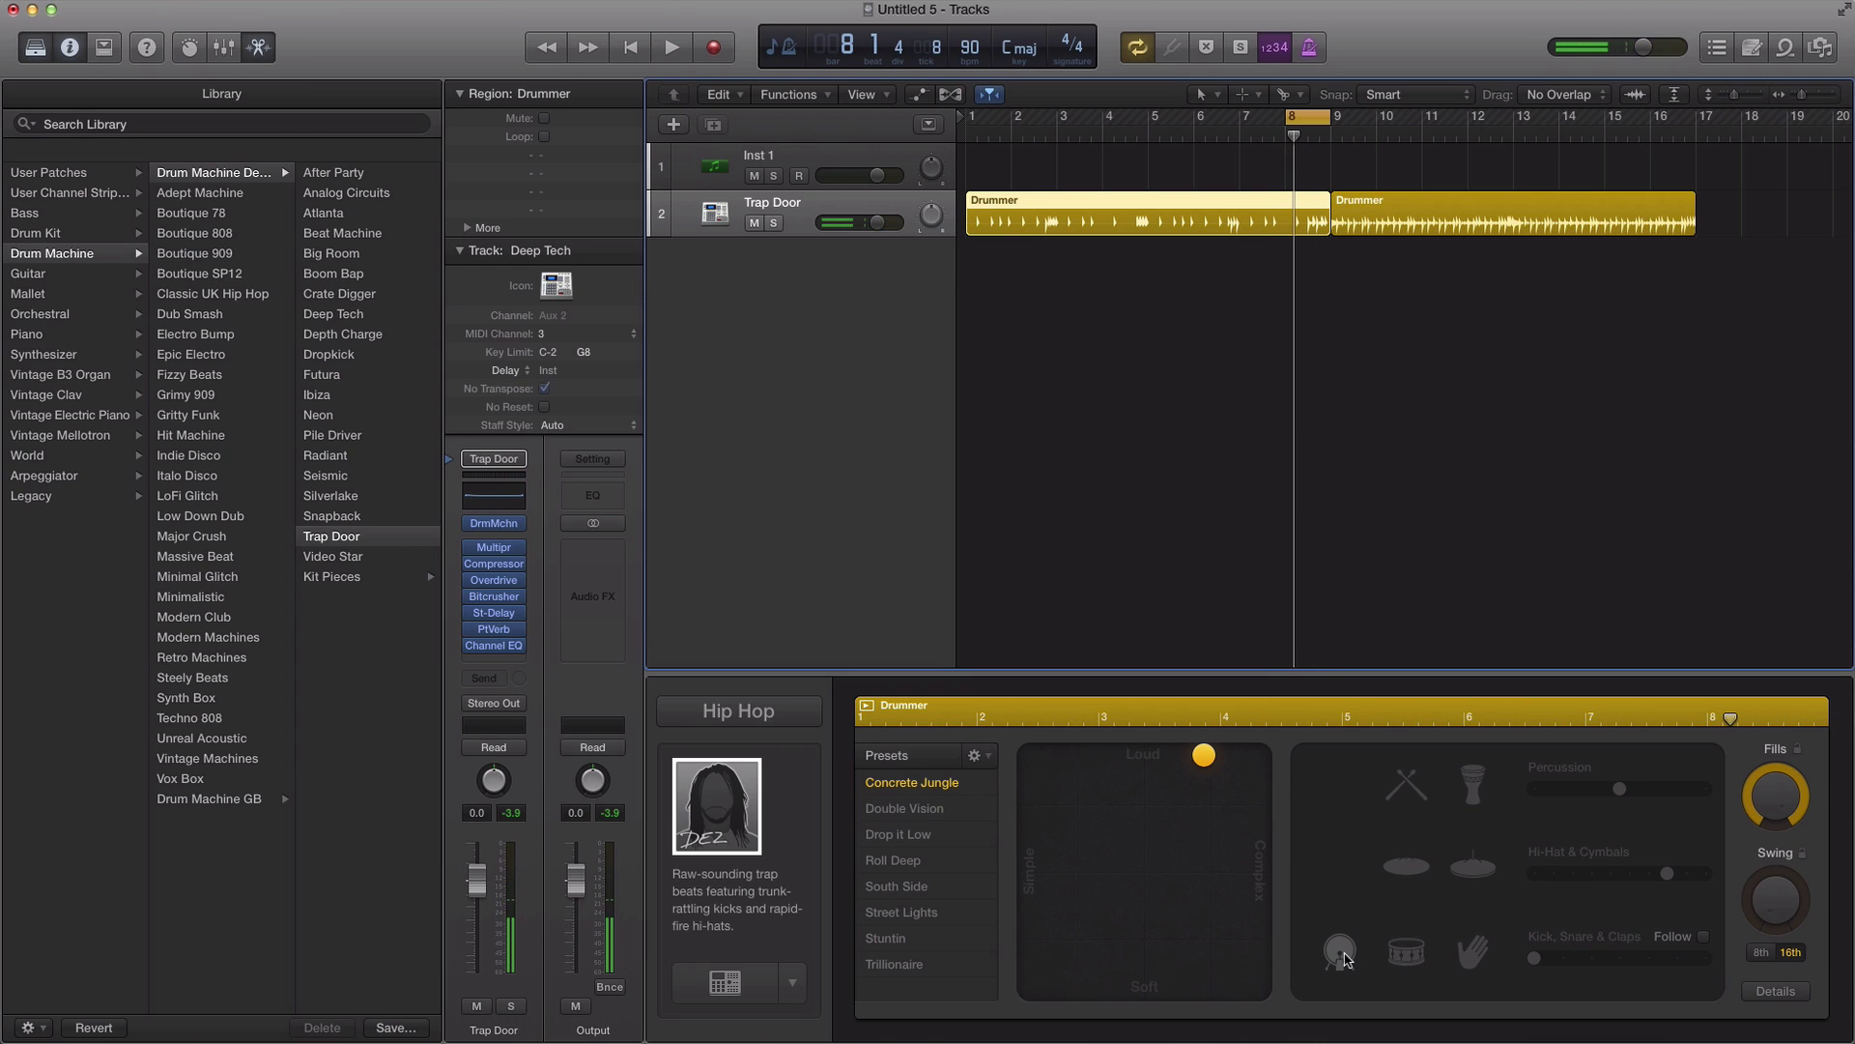
pyautogui.click(1342, 952)
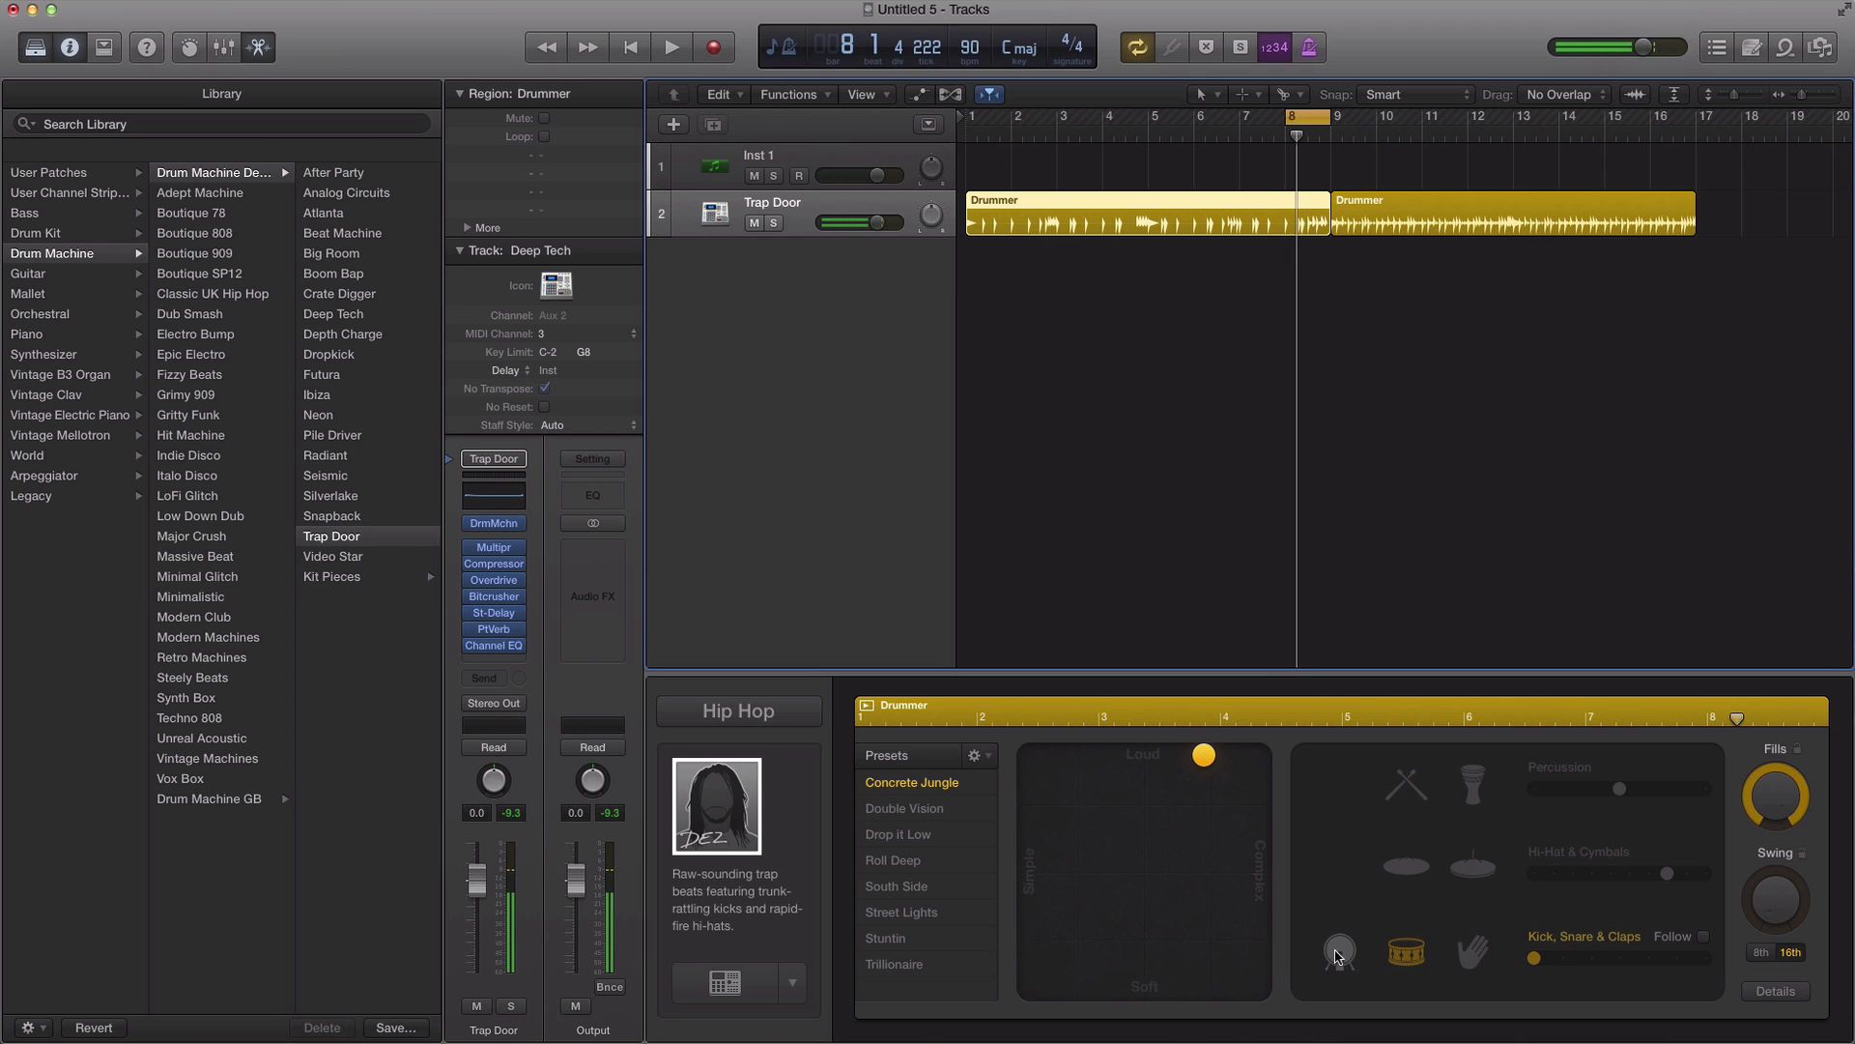
pyautogui.press('space')
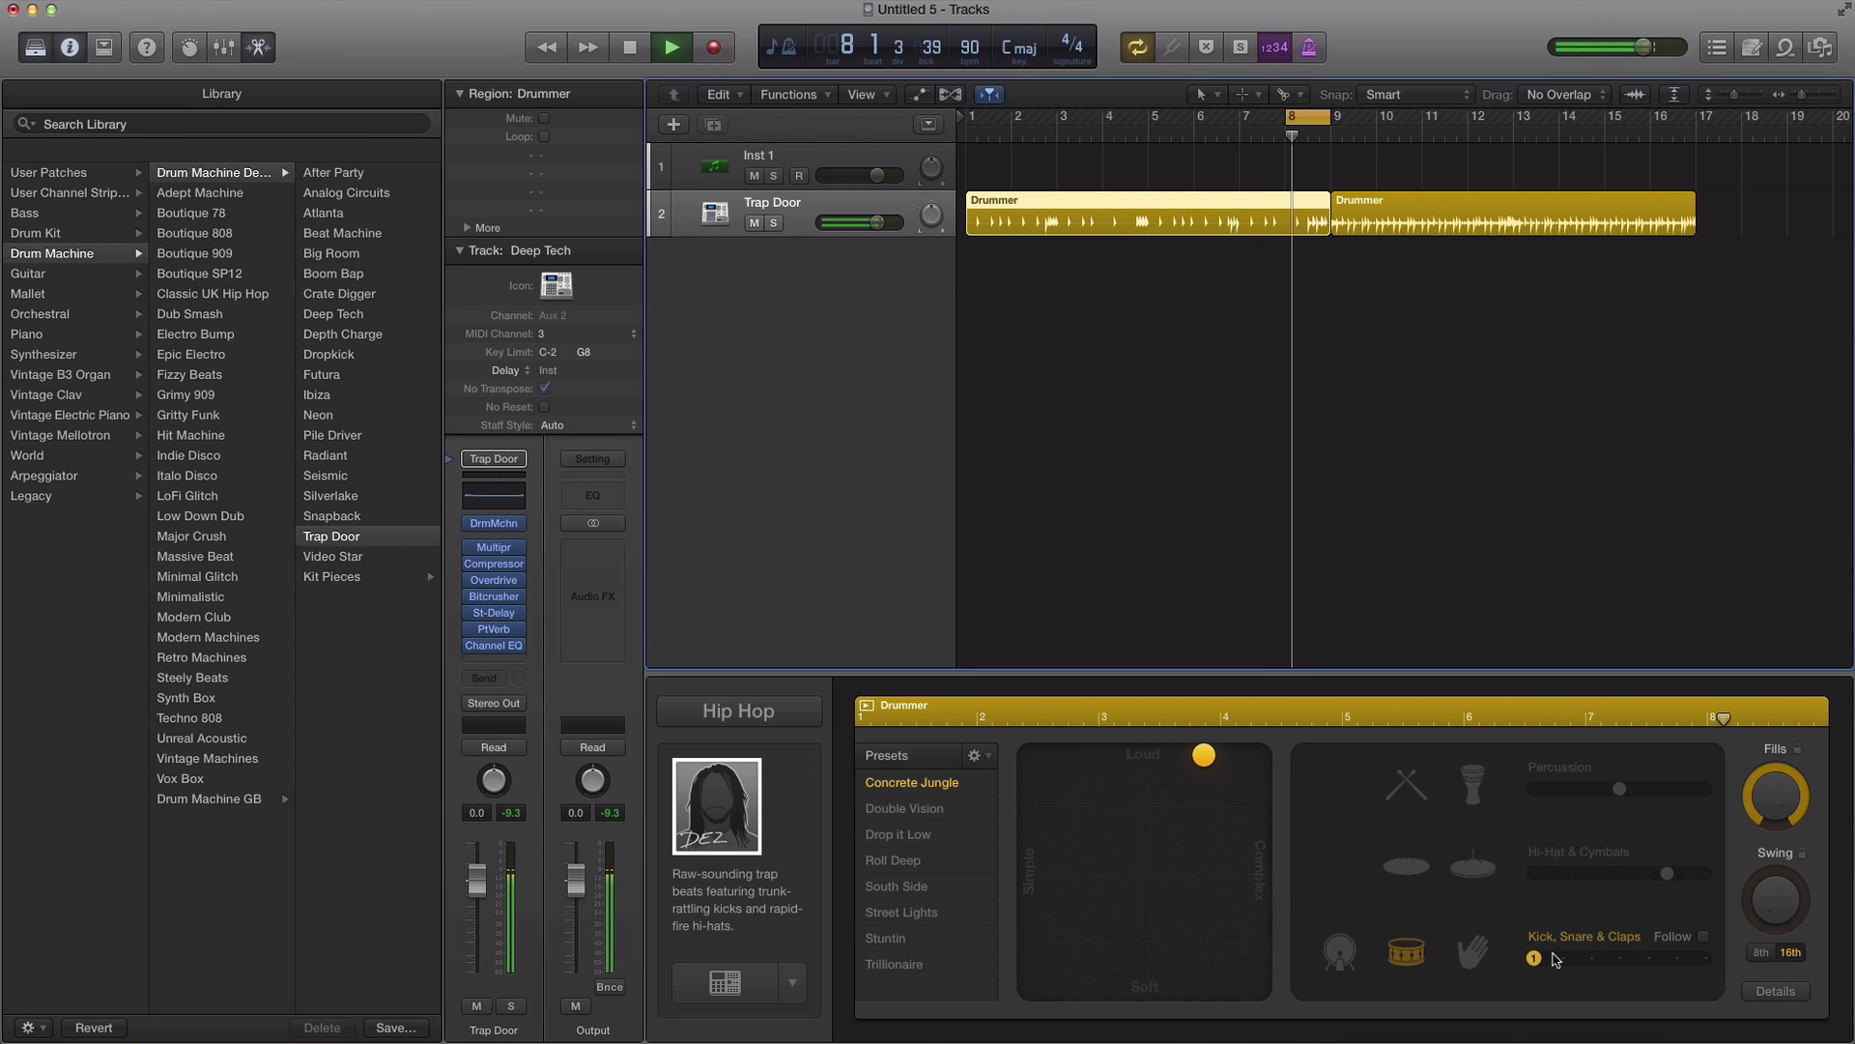
pyautogui.click(1775, 991)
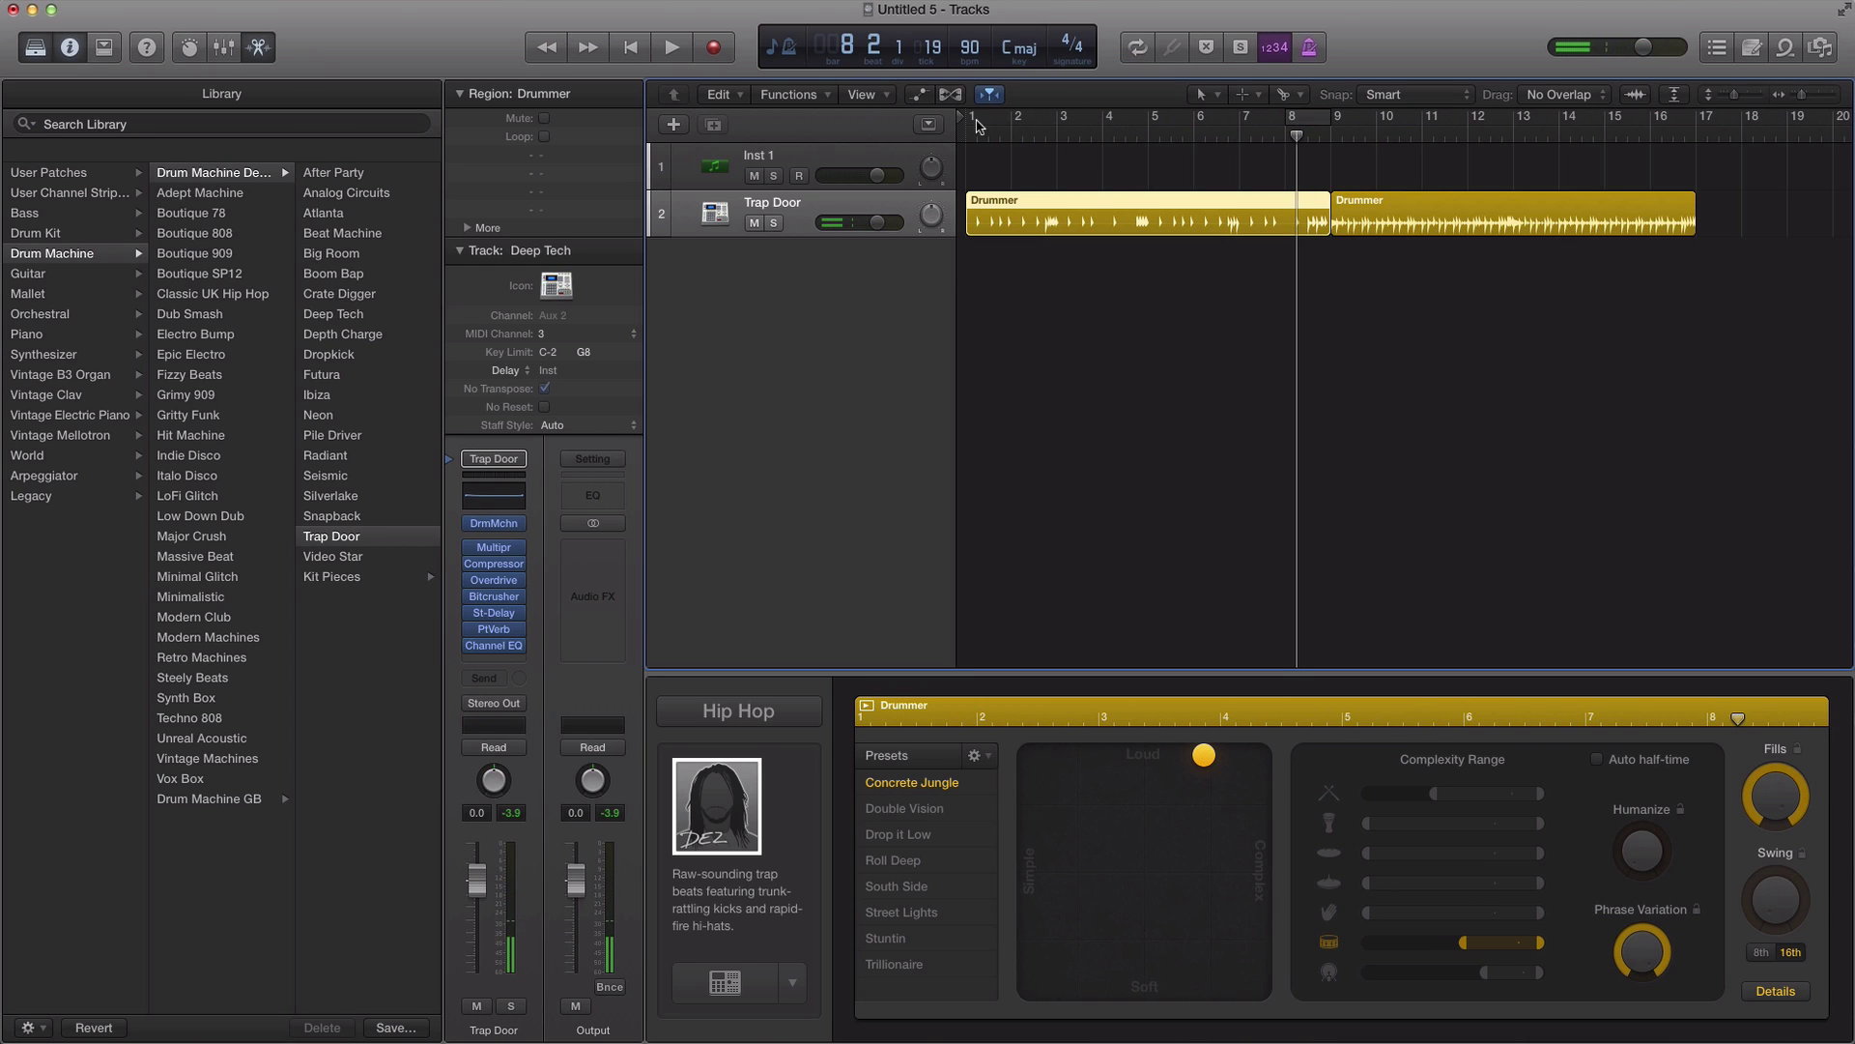
# Step: Cycle bars 1 to 9 and switch to the modern mainstream hip hop drummer with Beat Machine kit
pyautogui.moveTo(978, 126); pyautogui.dragTo(1330, 123)
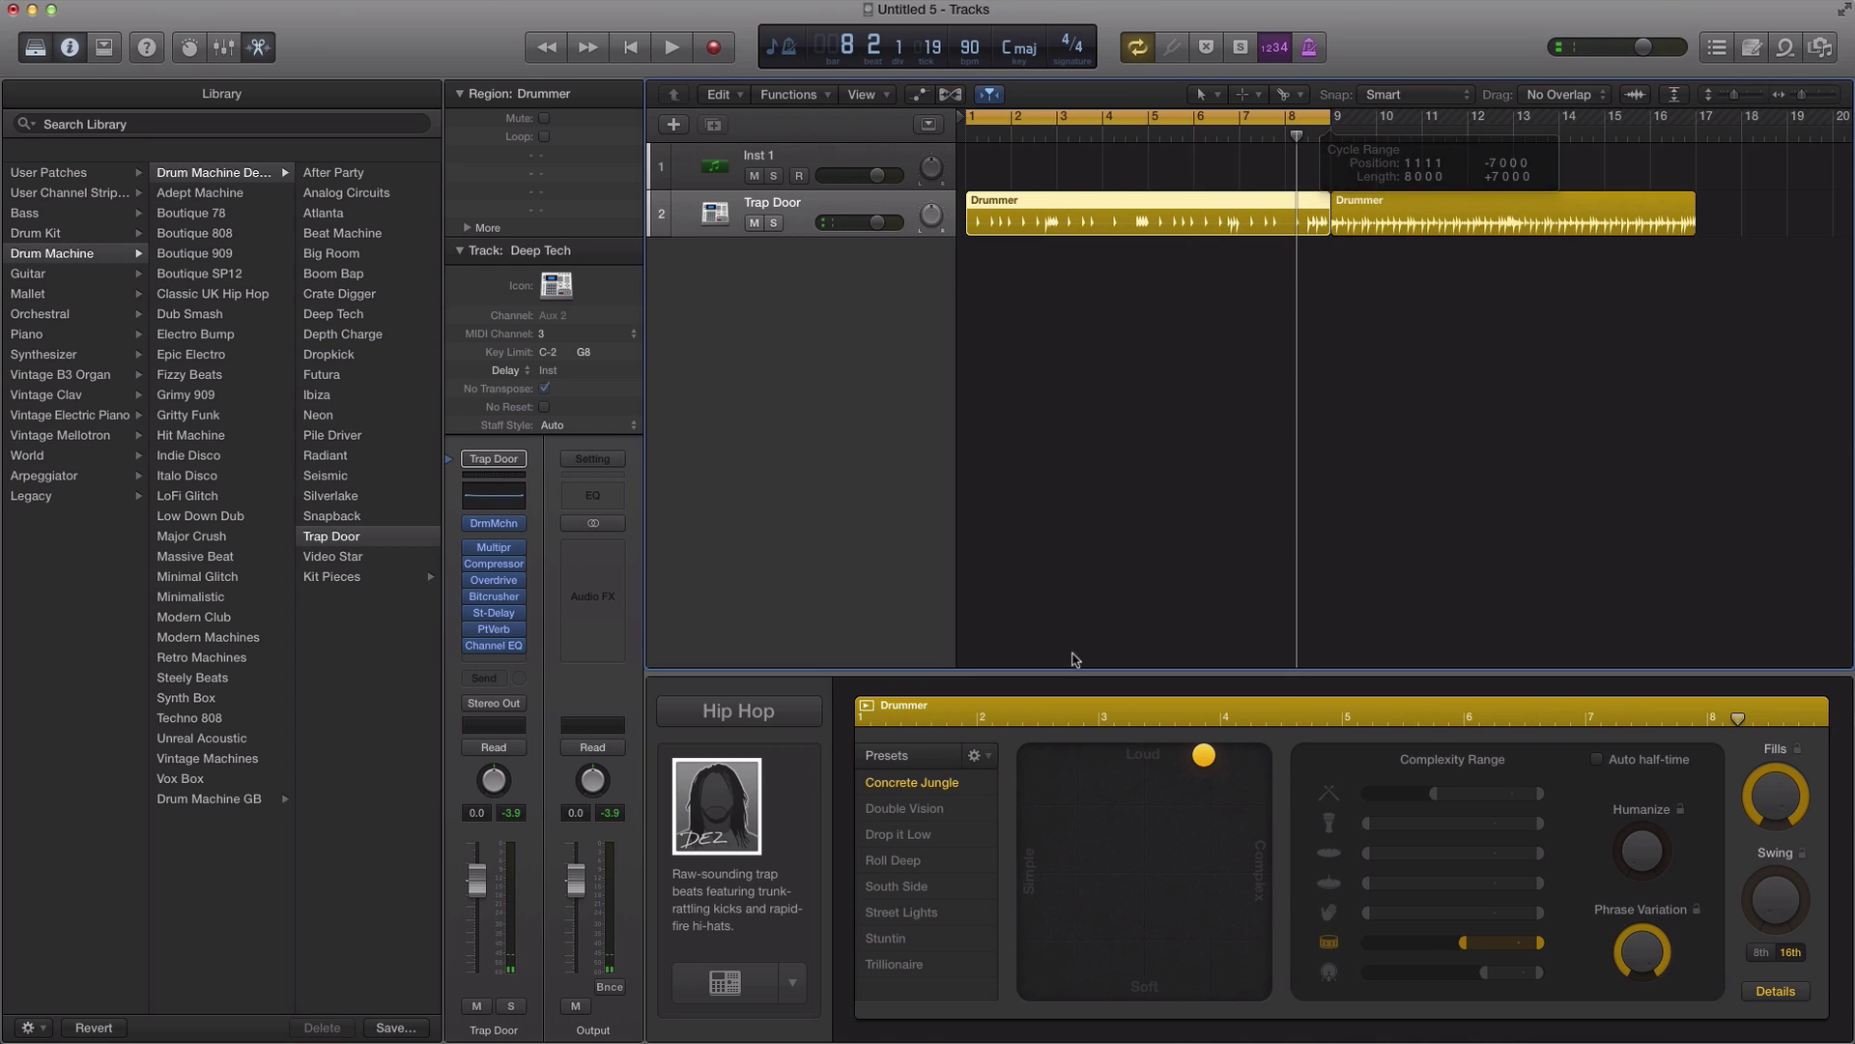
pyautogui.click(756, 810)
pyautogui.click(783, 833)
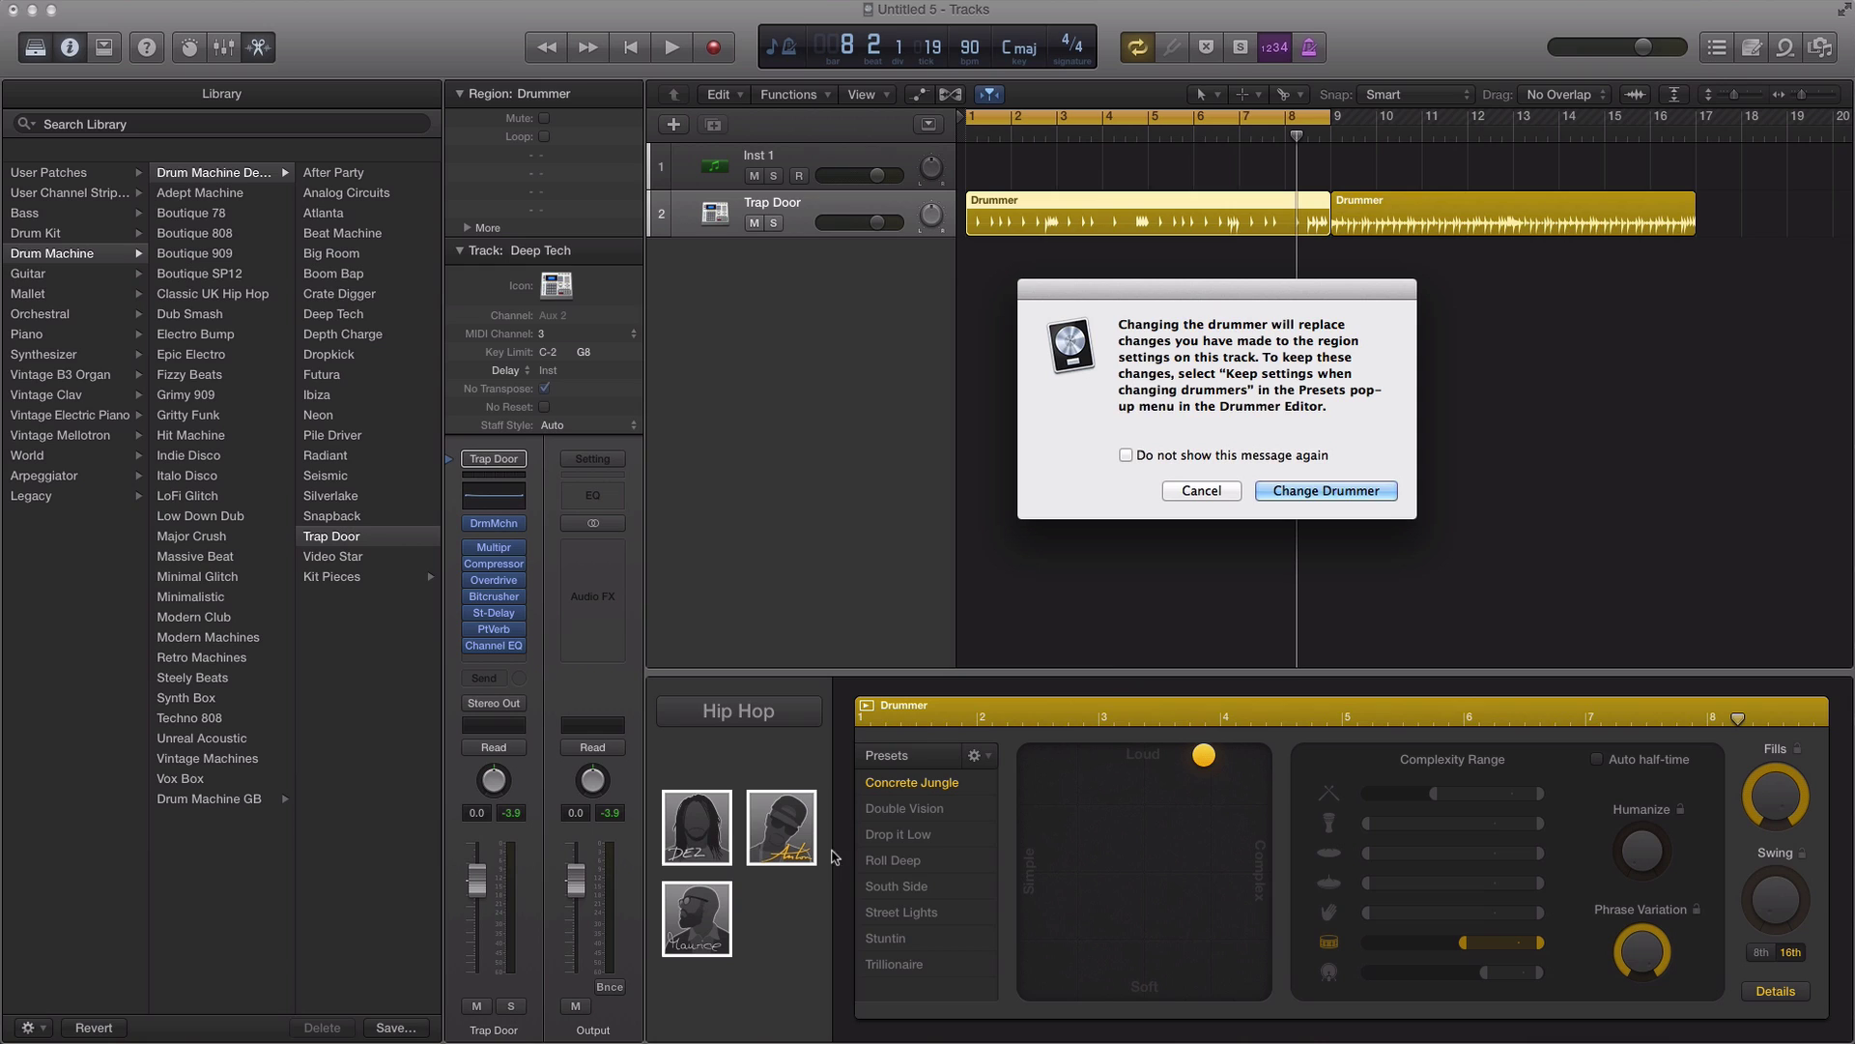
pyautogui.click(1295, 491)
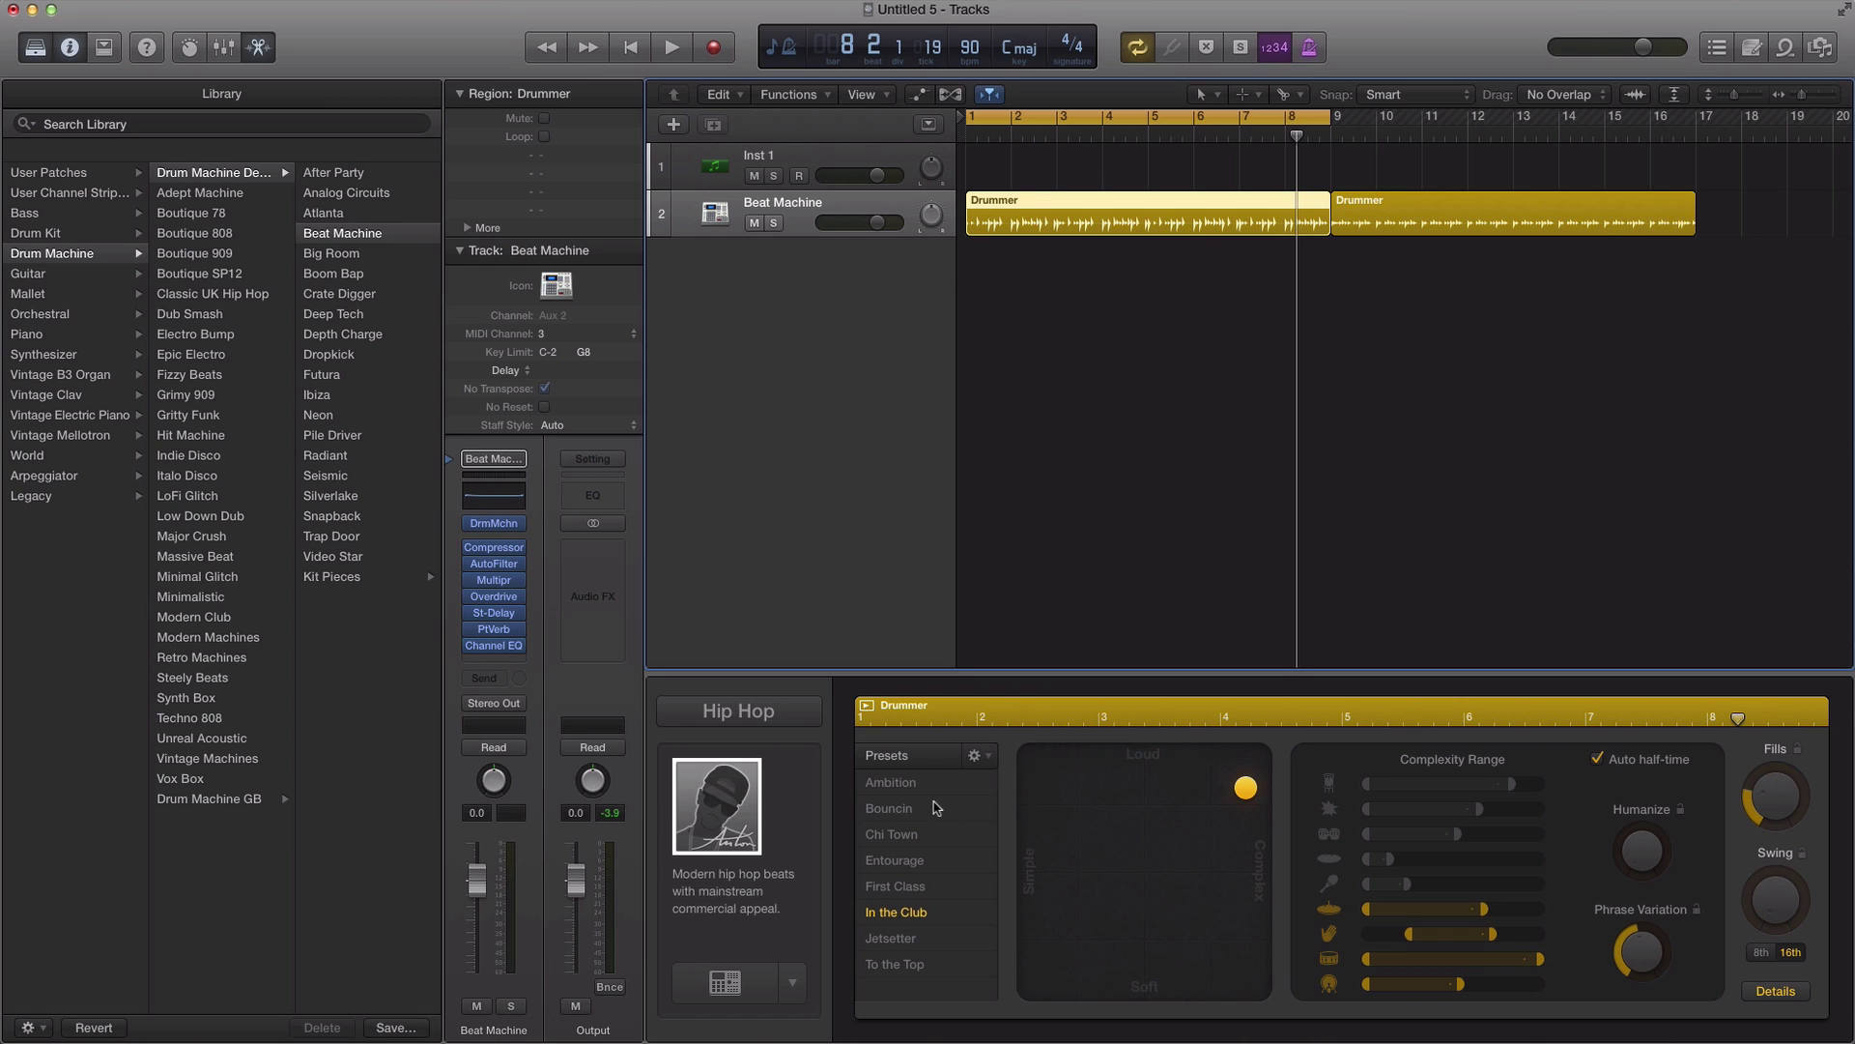
# Step: Turn off Auto half-time and replay the groove from the start
pyautogui.press('space')
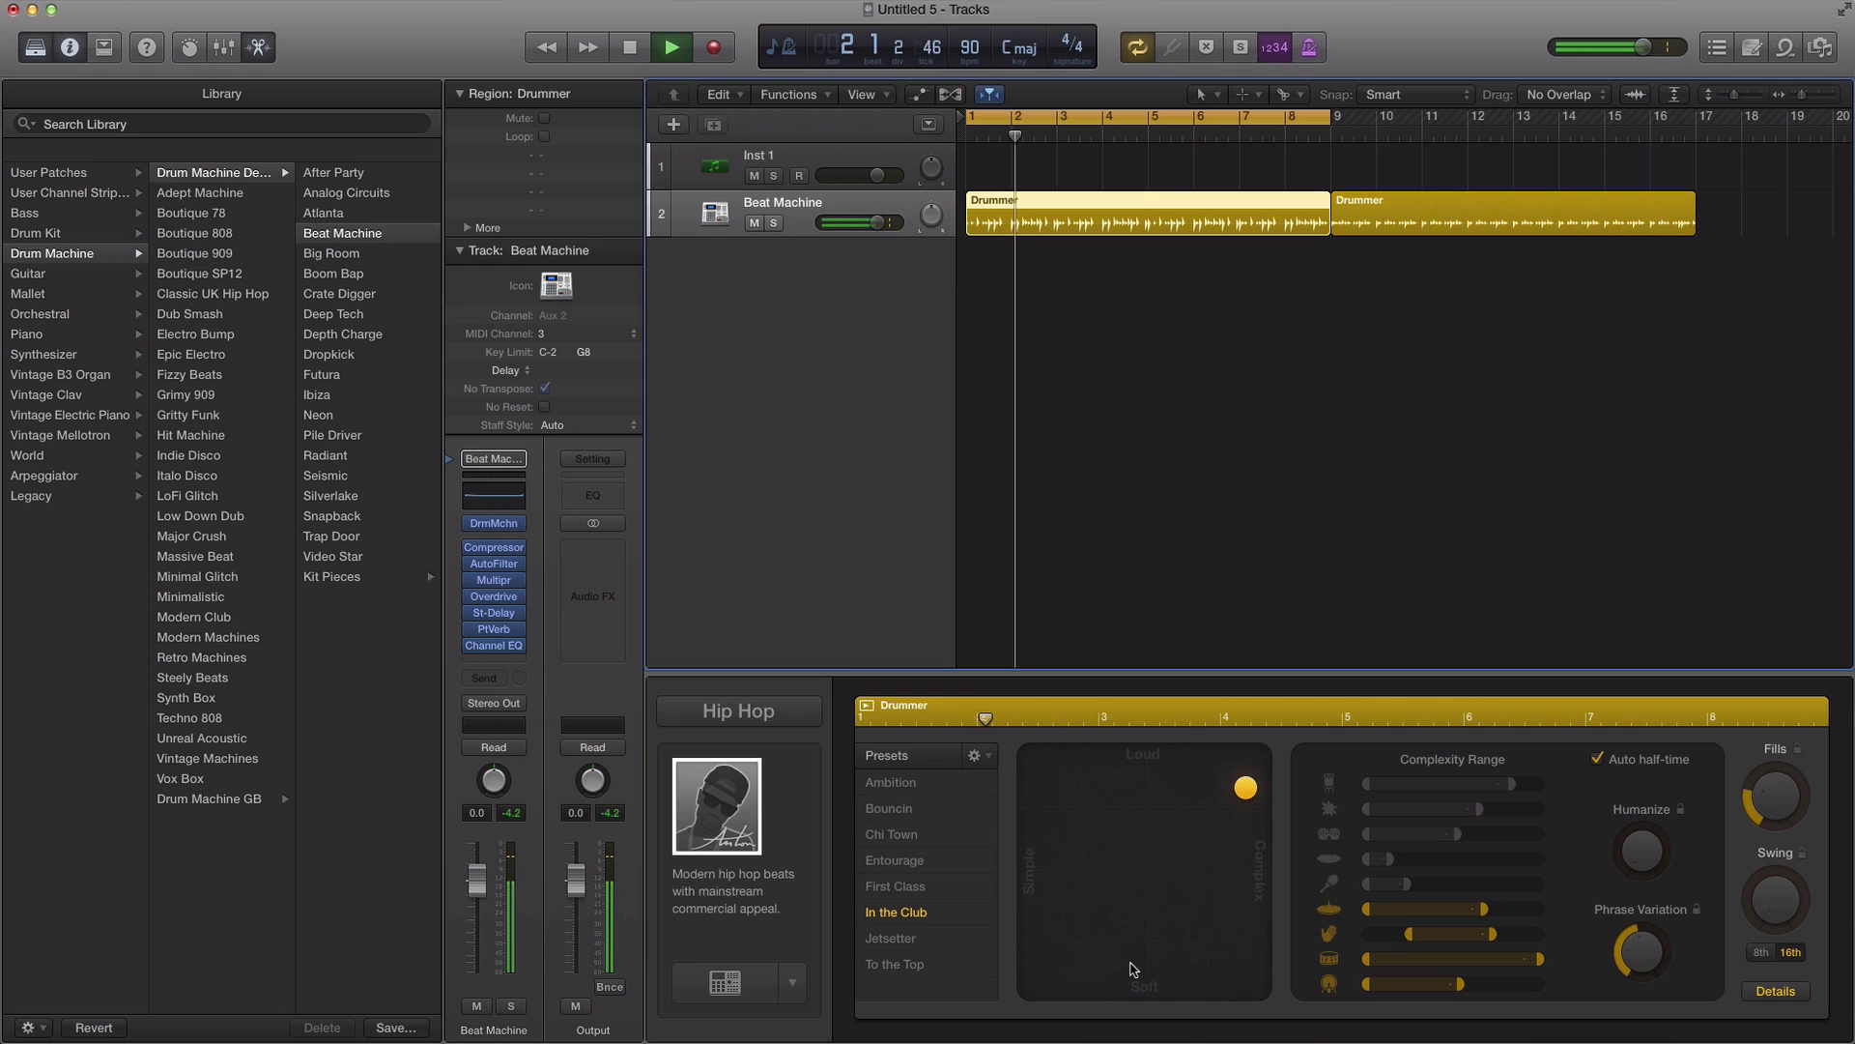
pyautogui.press('space')
pyautogui.click(1597, 759)
pyautogui.press('space')
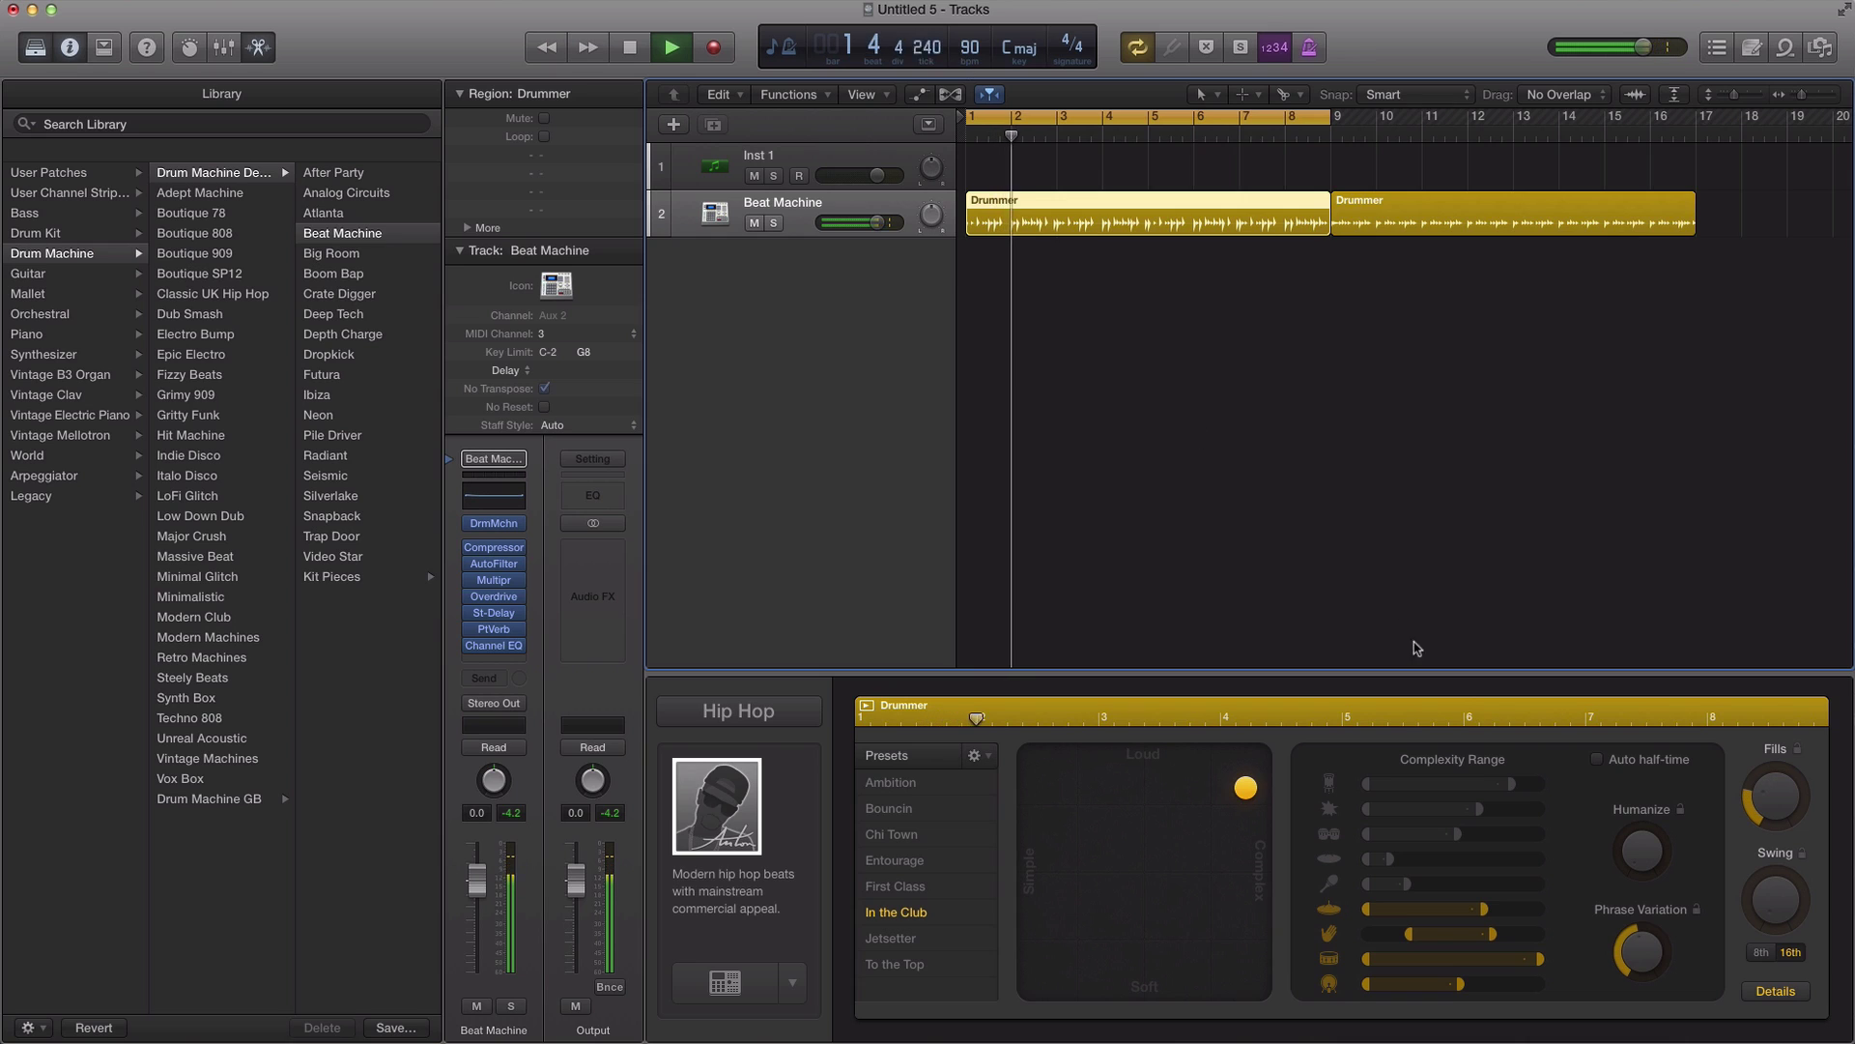
# Step: Add percussion to the groove at about level 4, then stop playback
pyautogui.click(1775, 990)
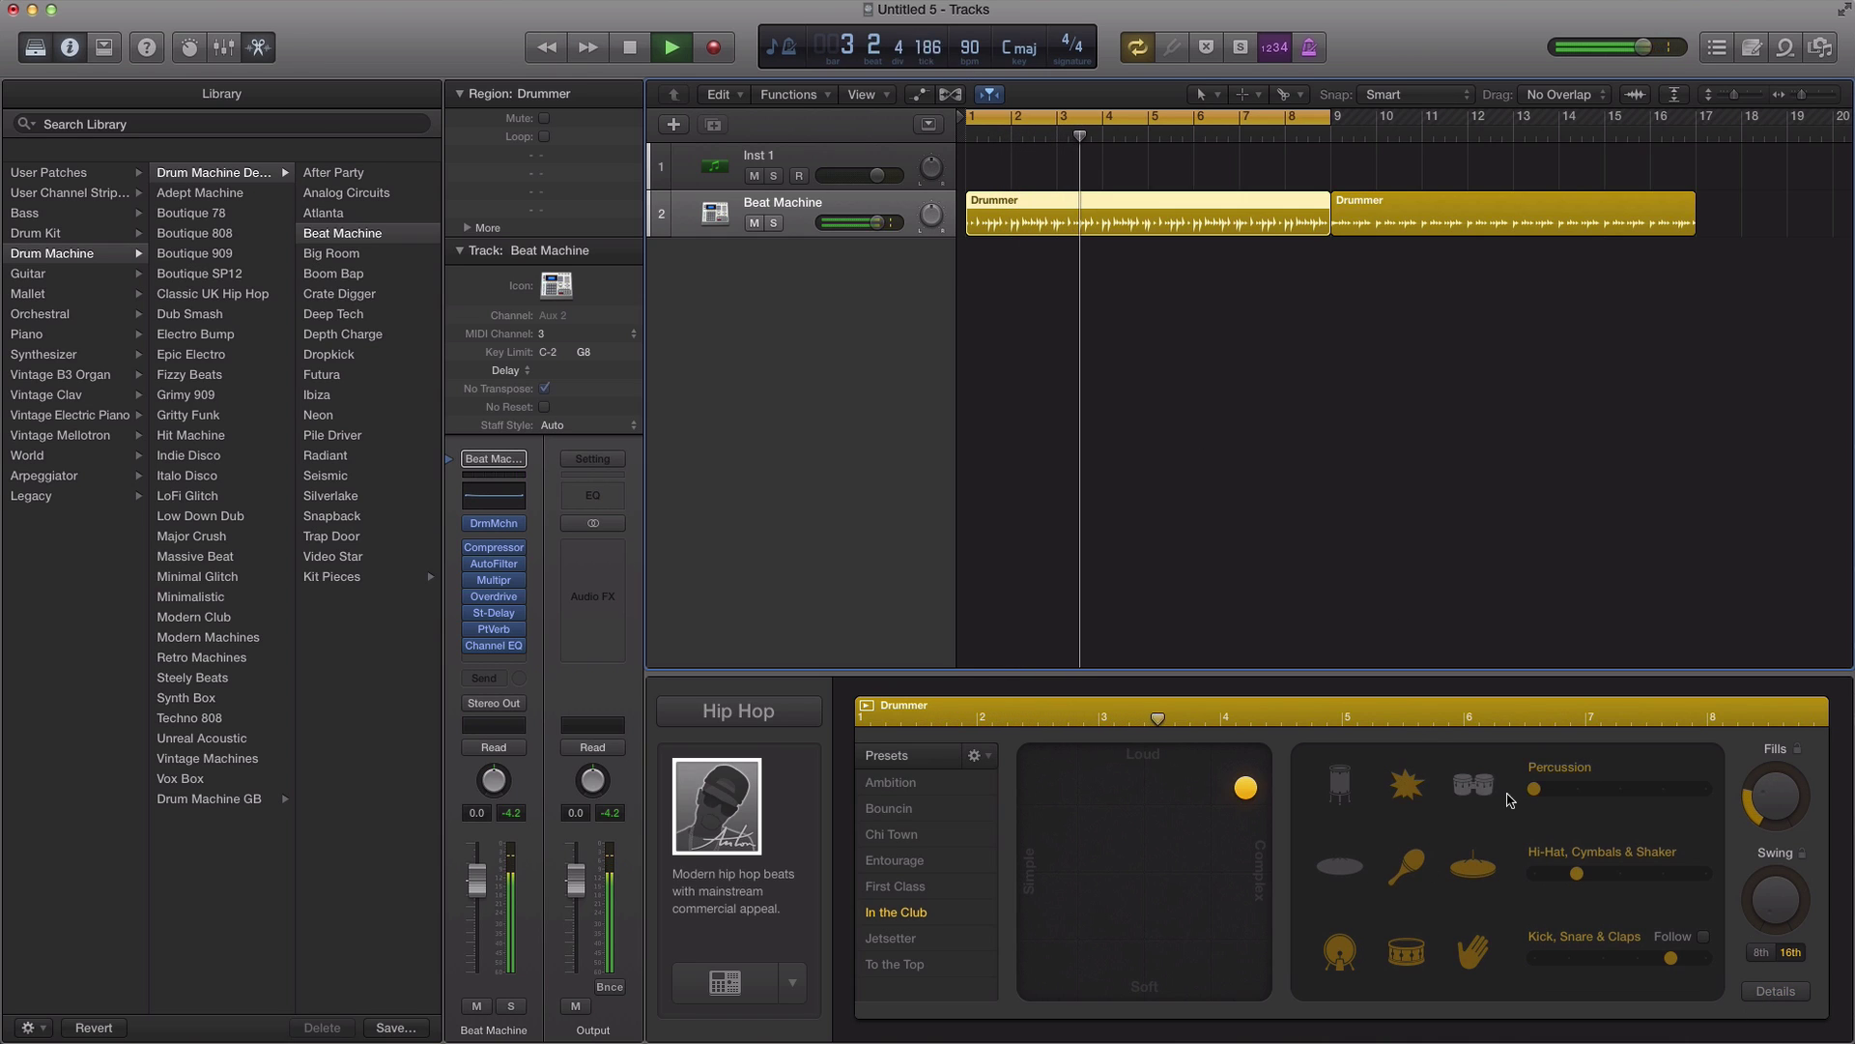
pyautogui.click(1579, 789)
pyautogui.moveTo(1579, 788); pyautogui.dragTo(1620, 789)
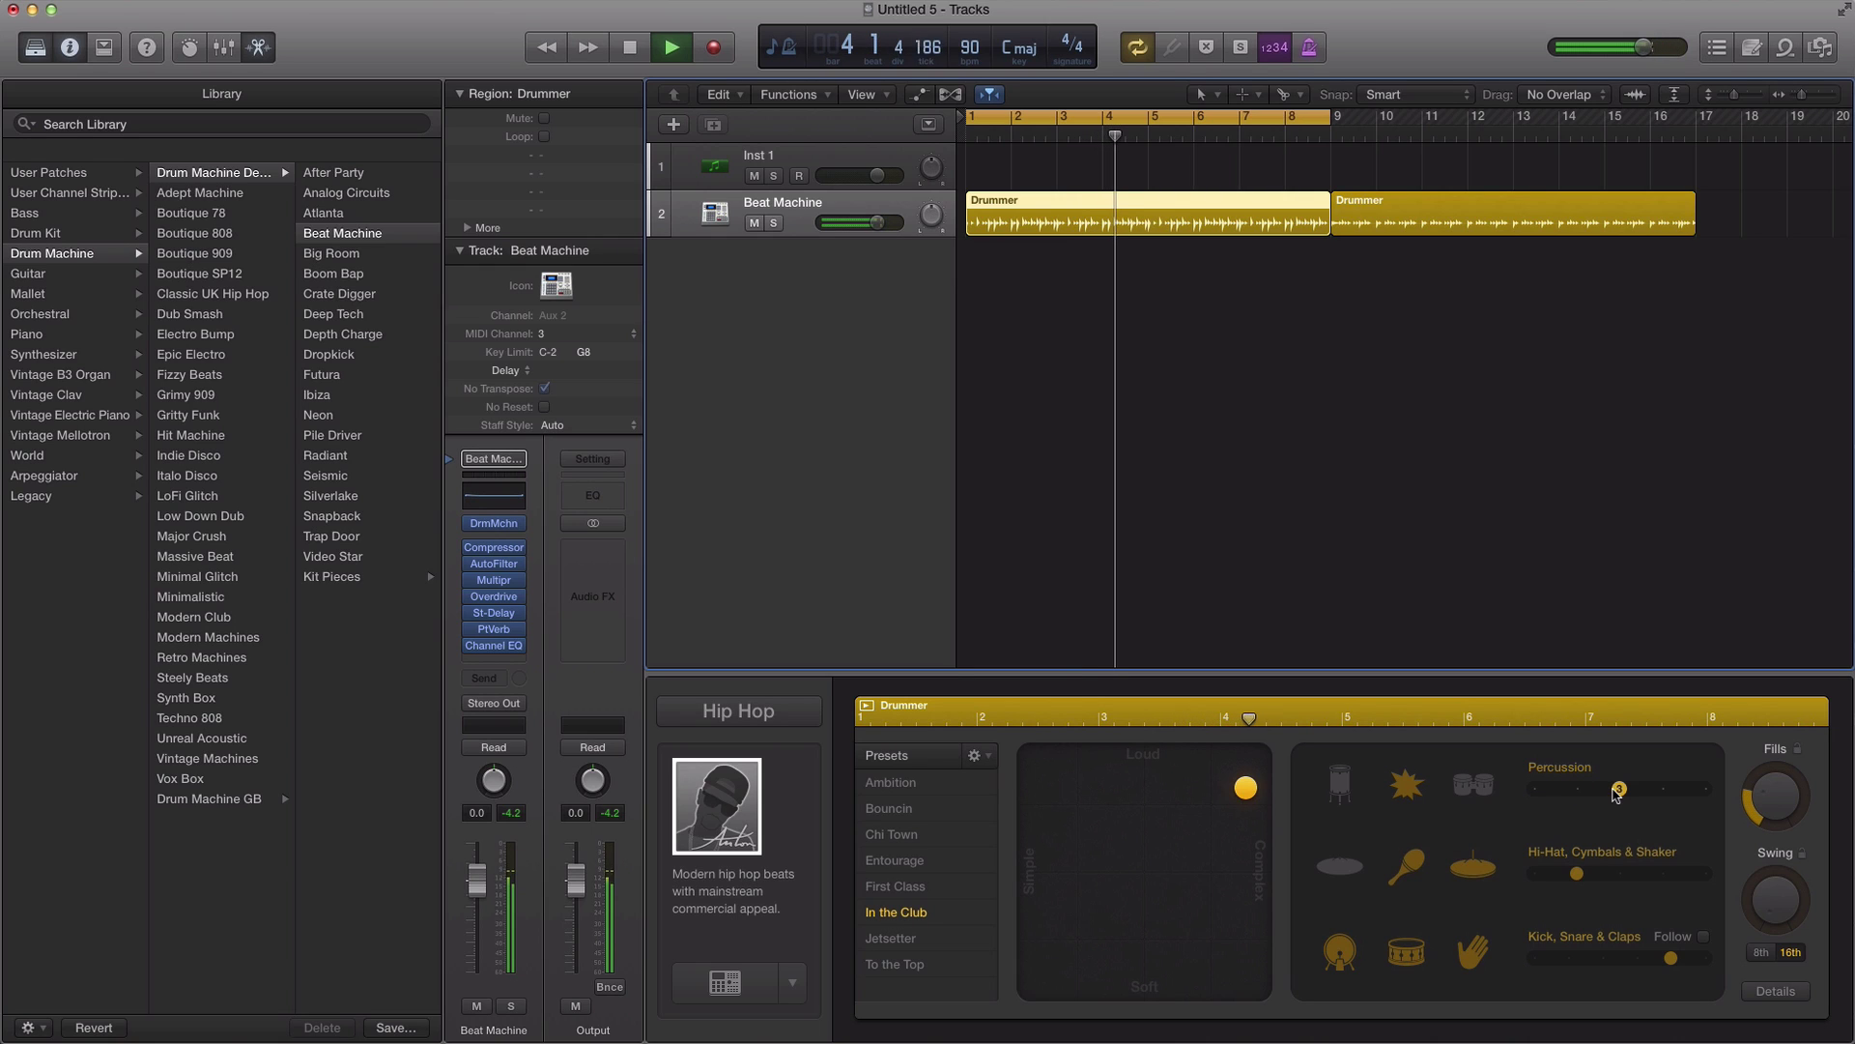
pyautogui.press('space')
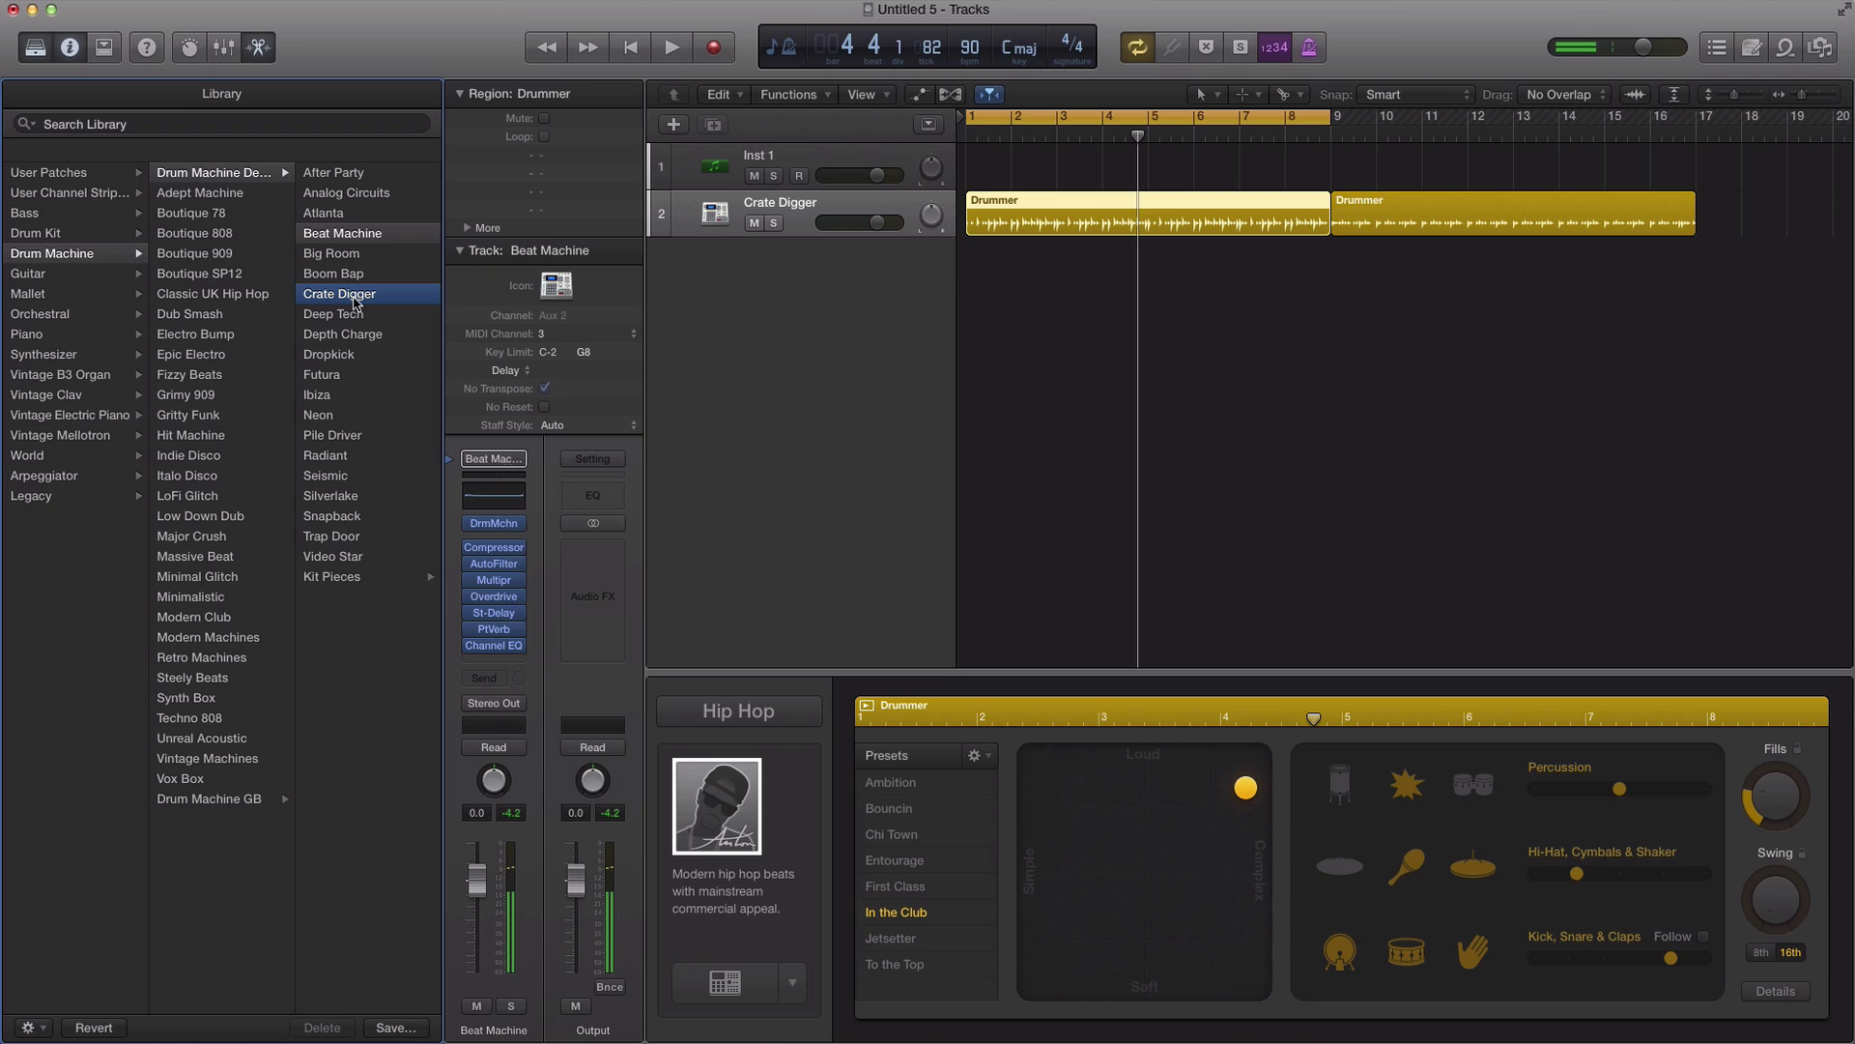
# Step: Audition the Crate Digger kit, then load the Ibiza drum machine kit and play it
pyautogui.press('space')
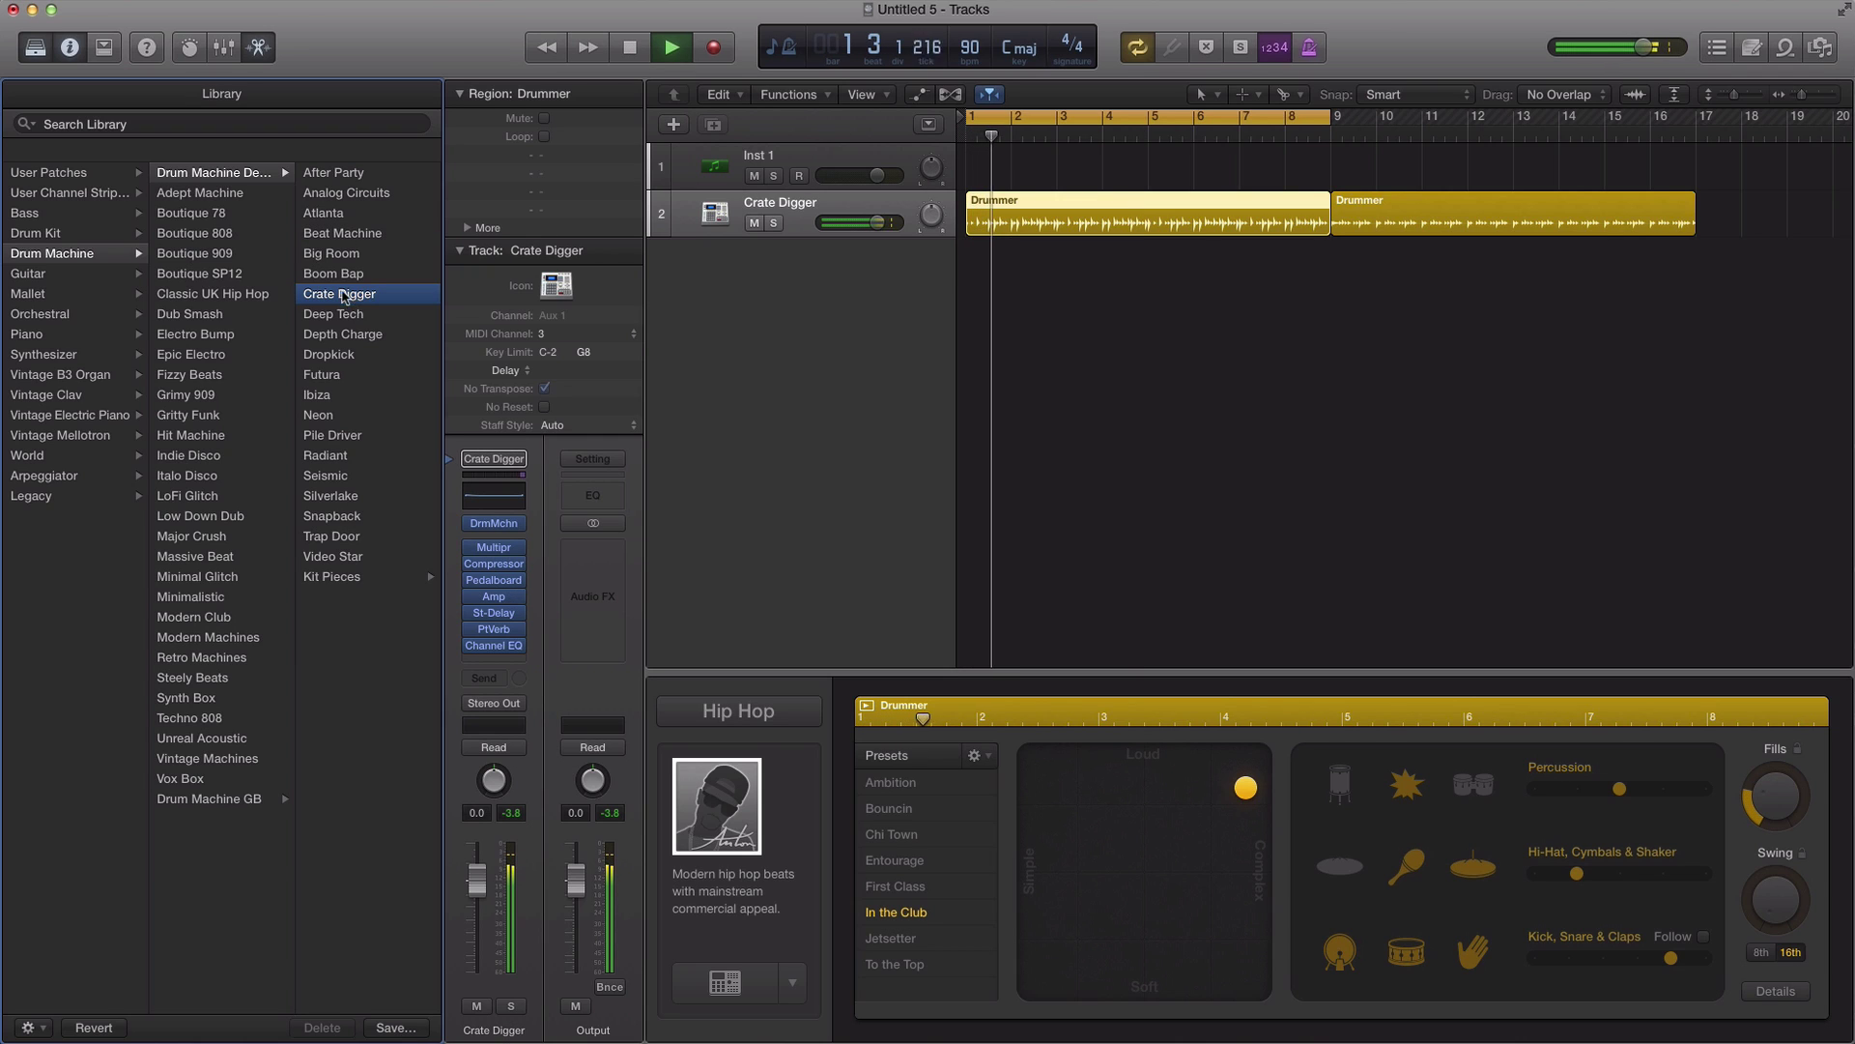
pyautogui.press('space')
pyautogui.click(345, 396)
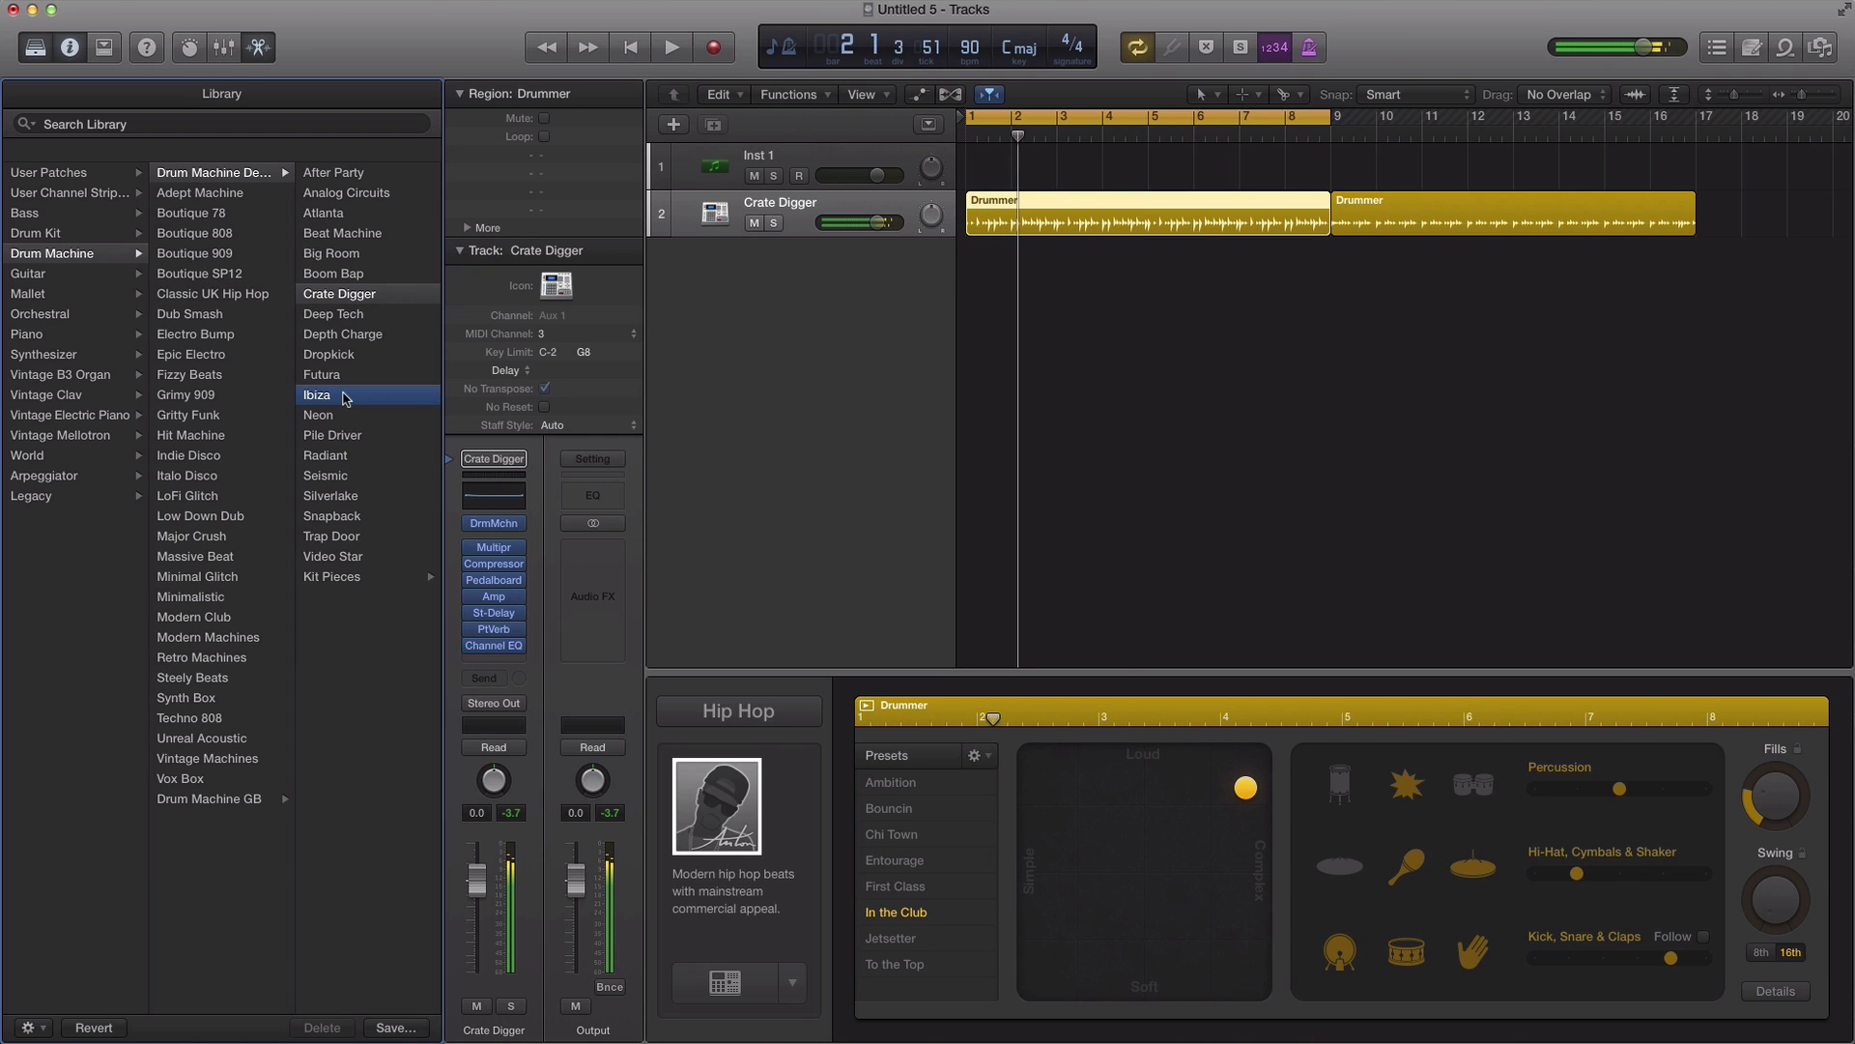
pyautogui.press('space')
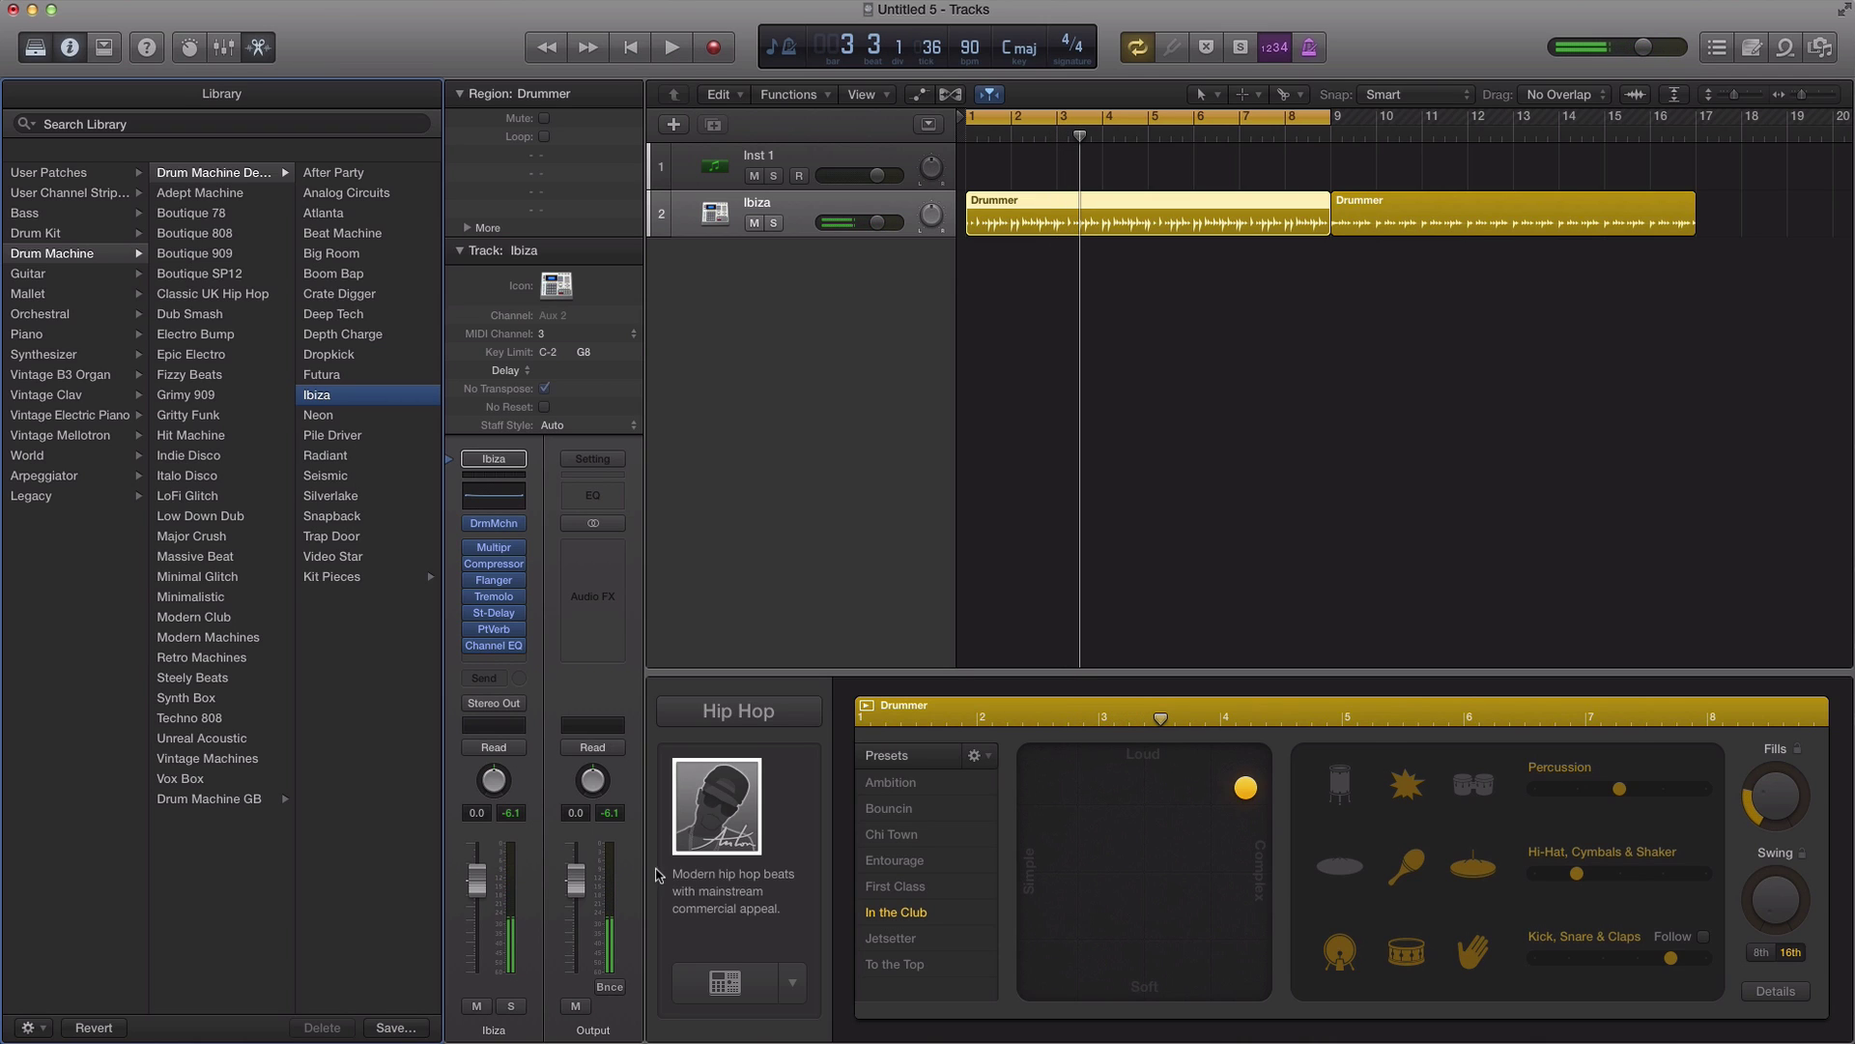
# Step: Replace the drummer with the boom bap hip hop drummer and audition the Freestyle groove
pyautogui.click(740, 826)
pyautogui.click(708, 925)
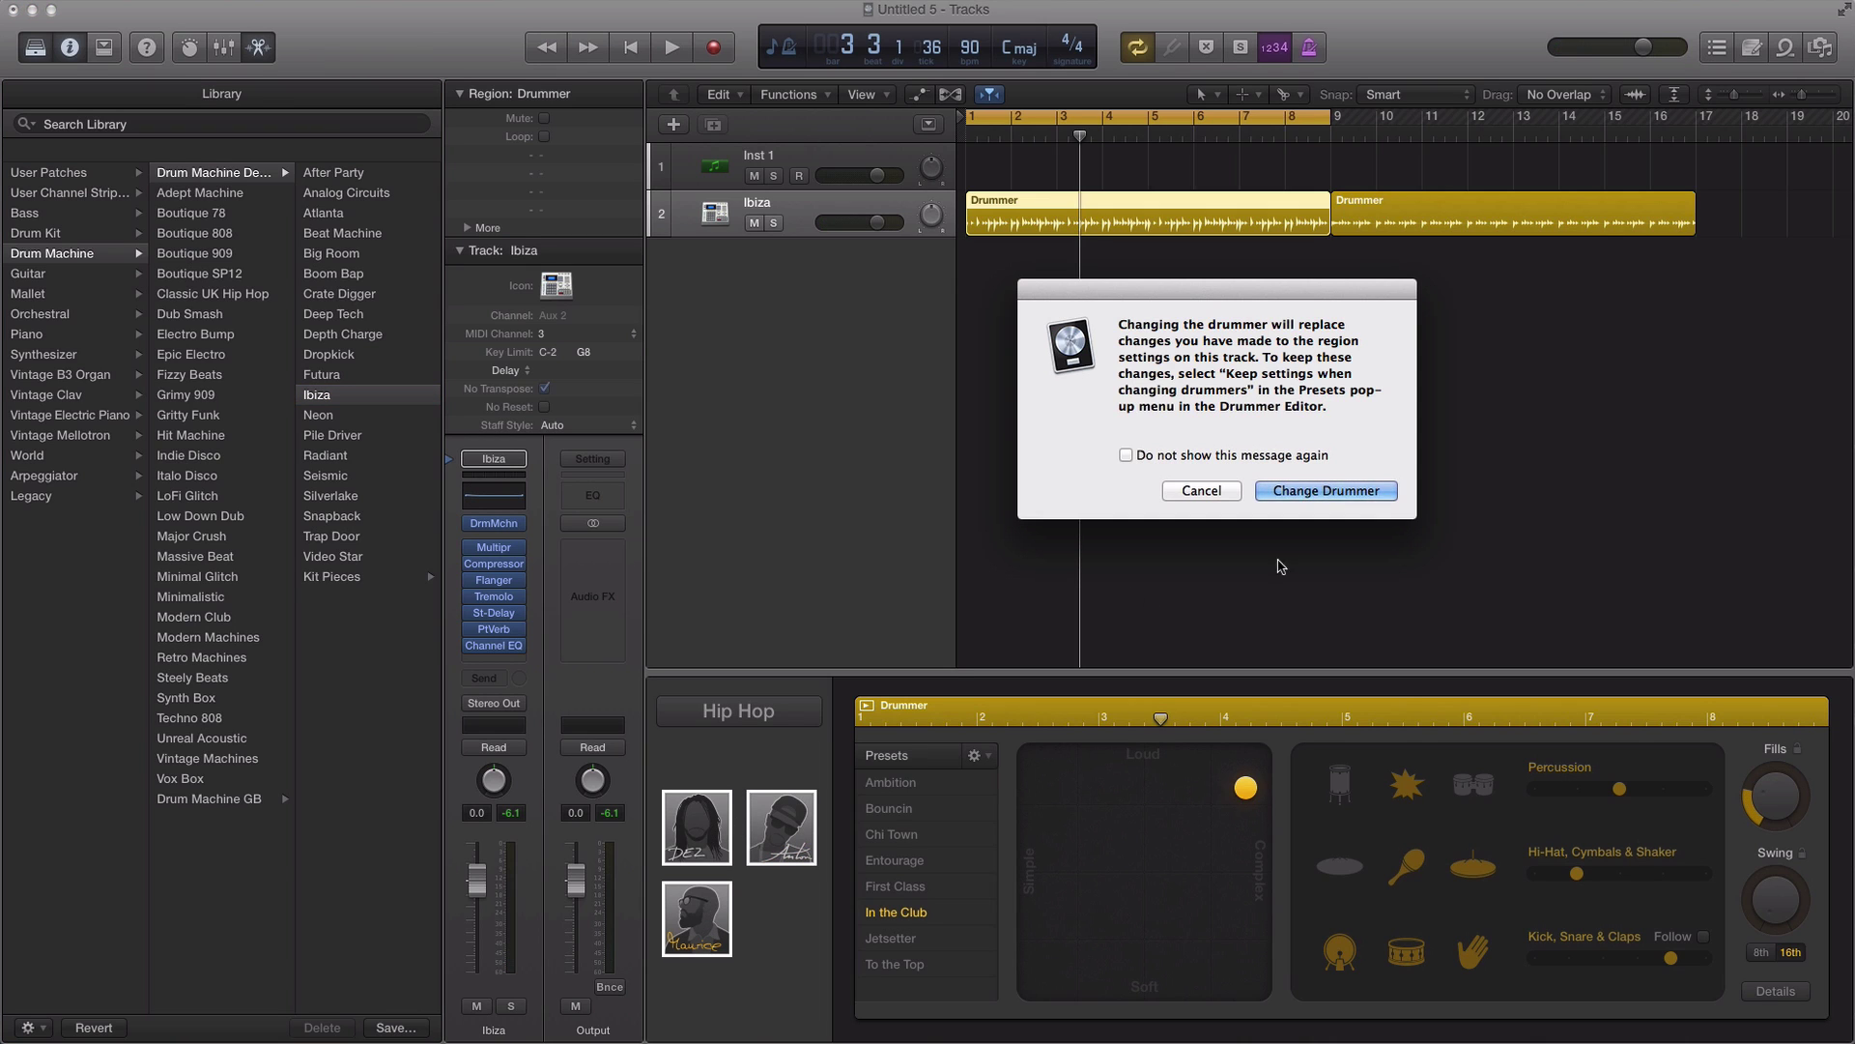
pyautogui.click(1372, 488)
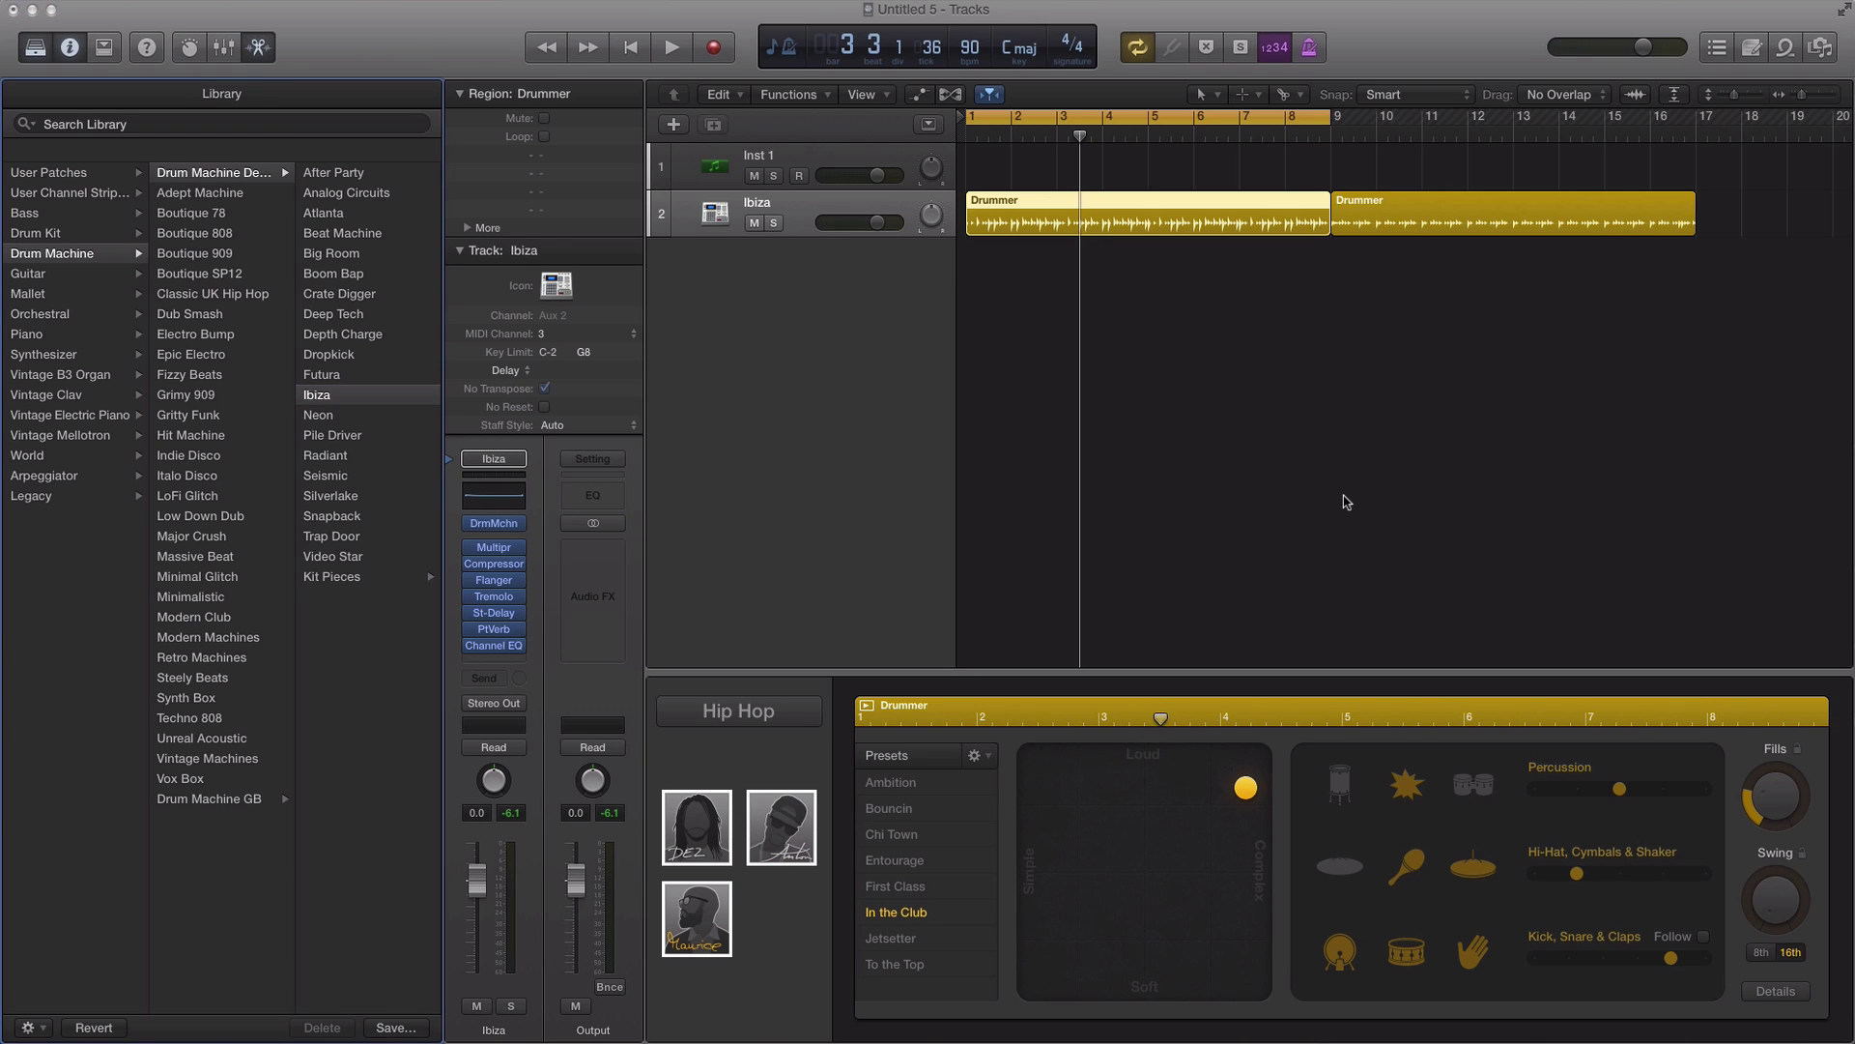
pyautogui.press('space')
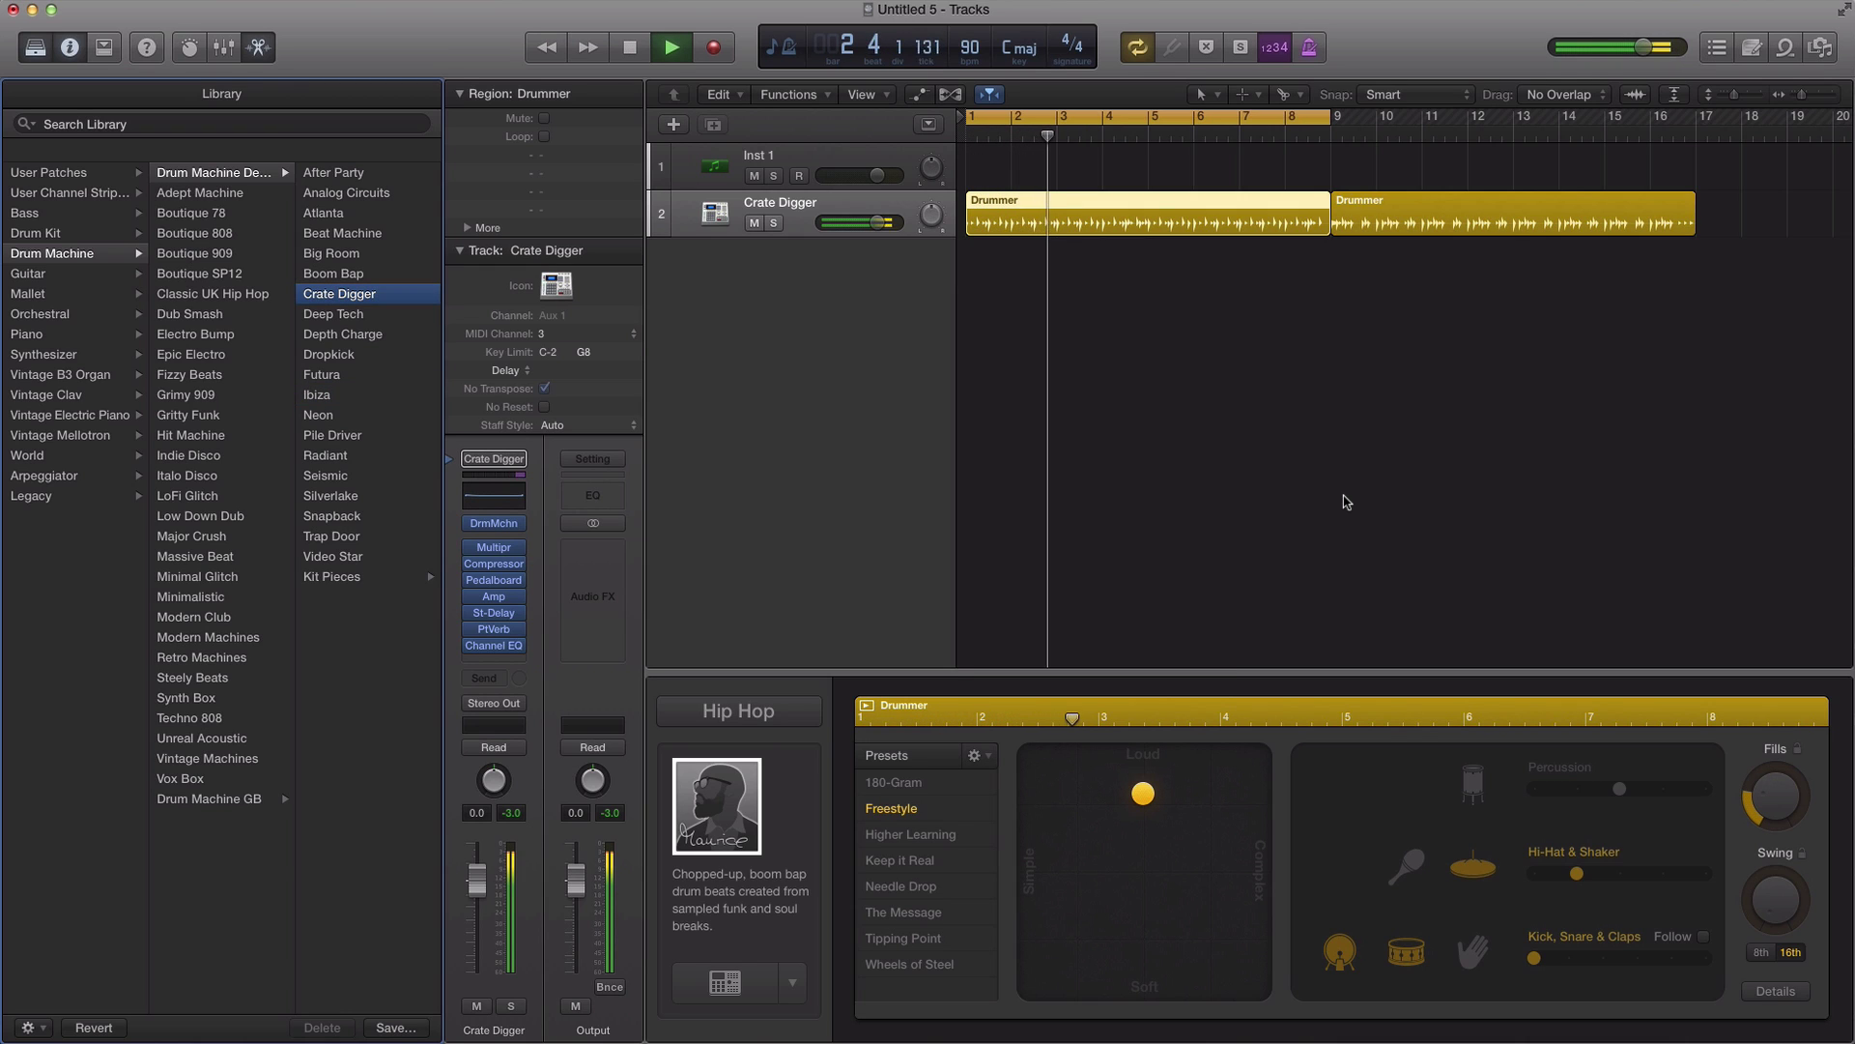
pyautogui.press('space')
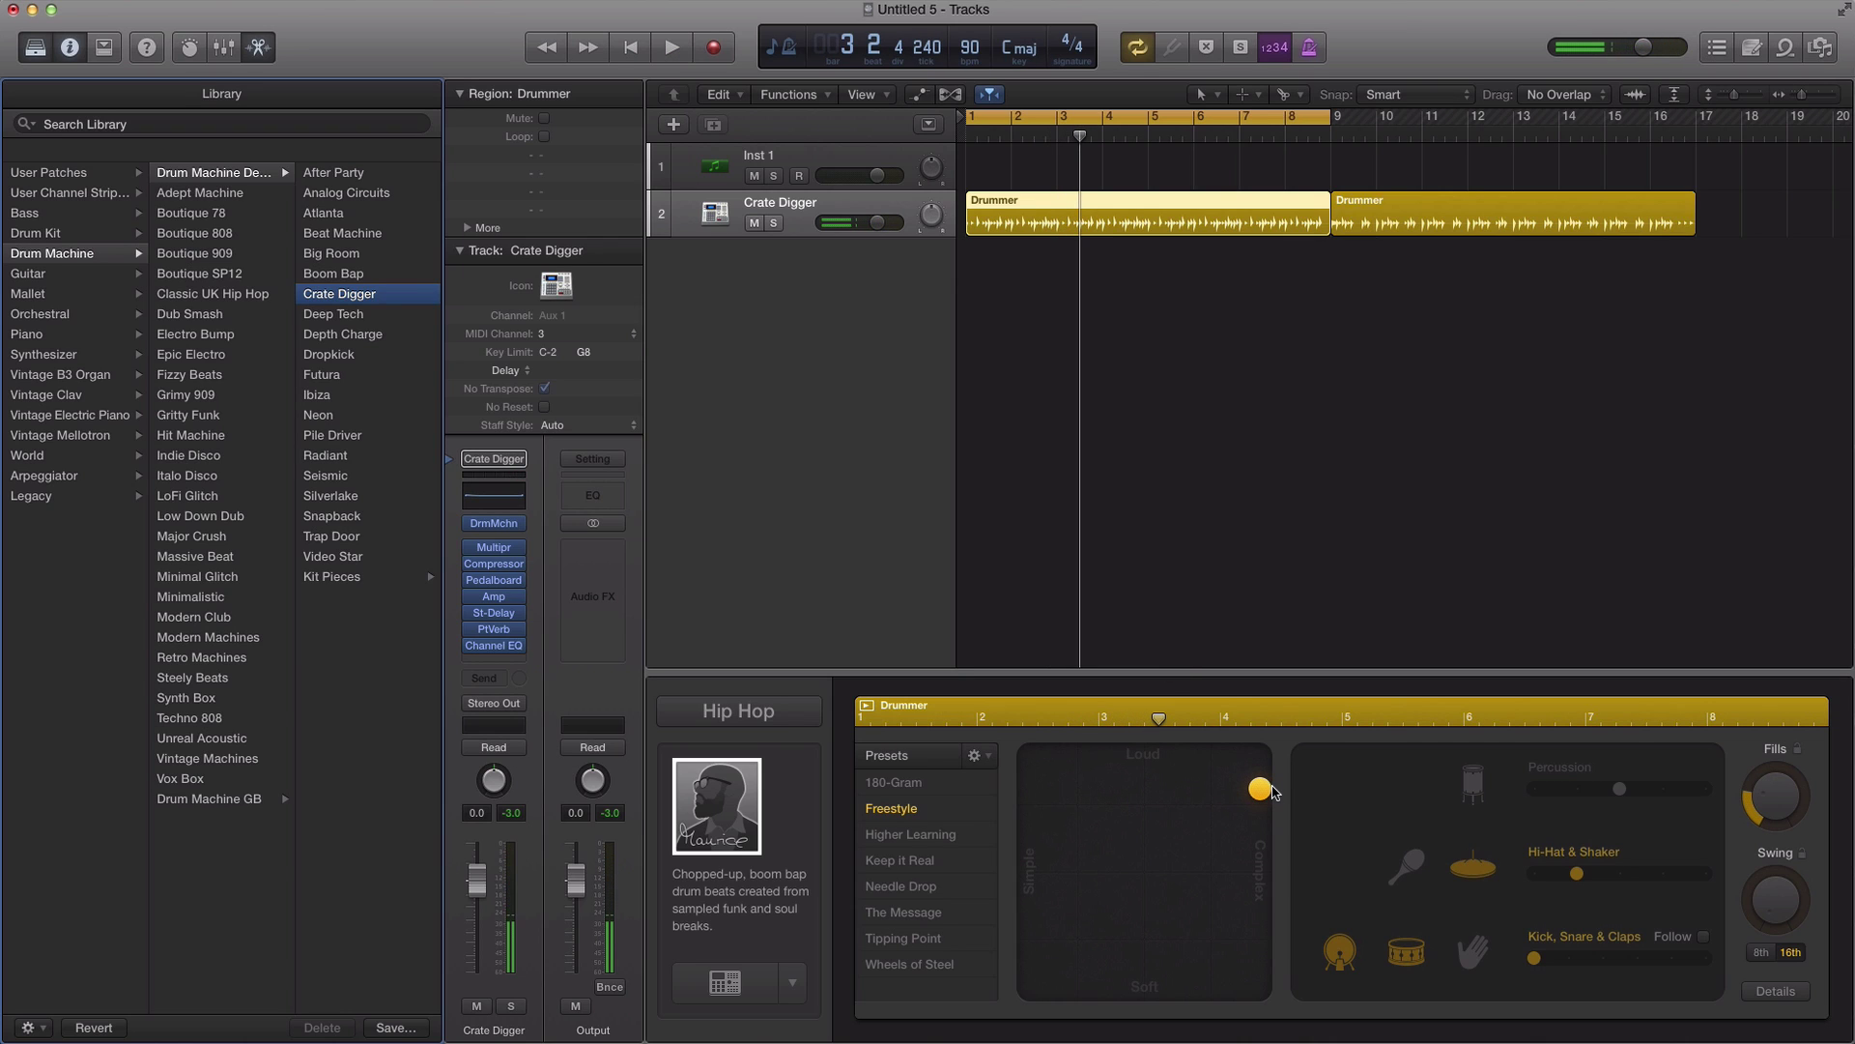
# Step: Add claps, raise the Kick, Snare & Claps variation, and add a little swing
pyautogui.press('space')
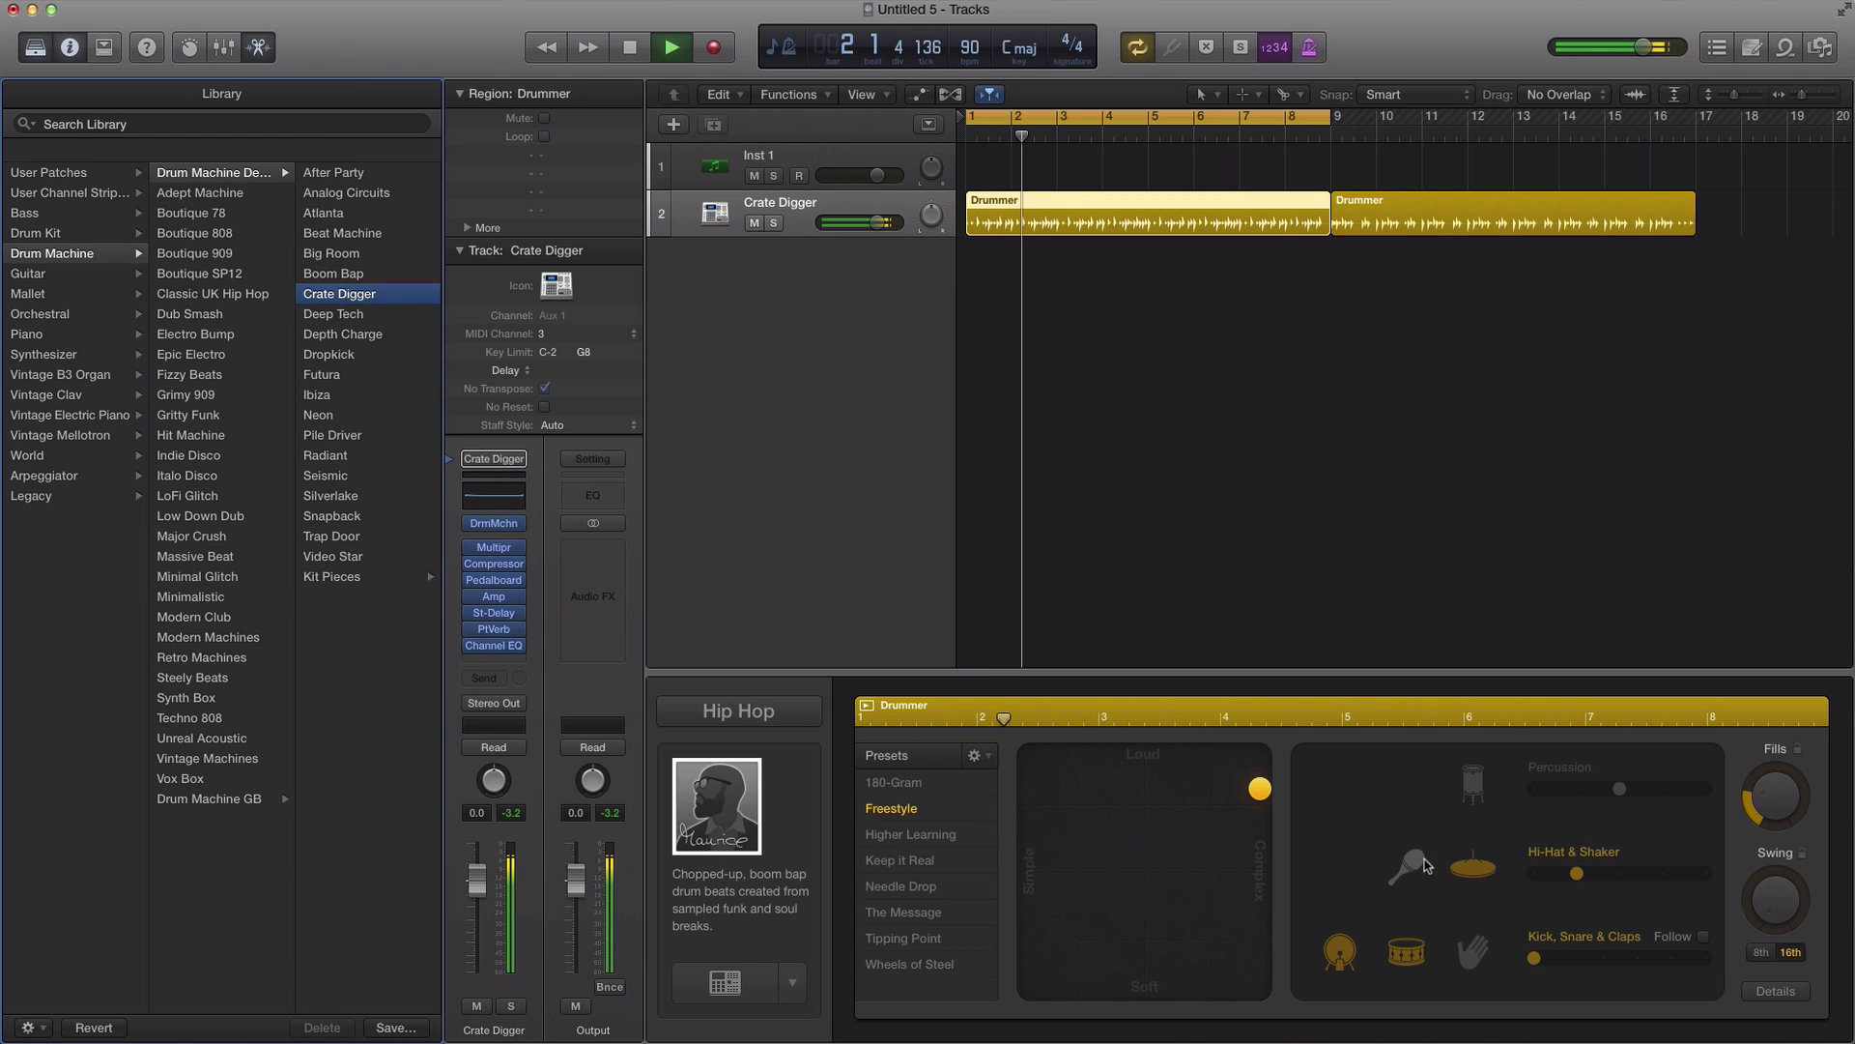
pyautogui.click(1463, 945)
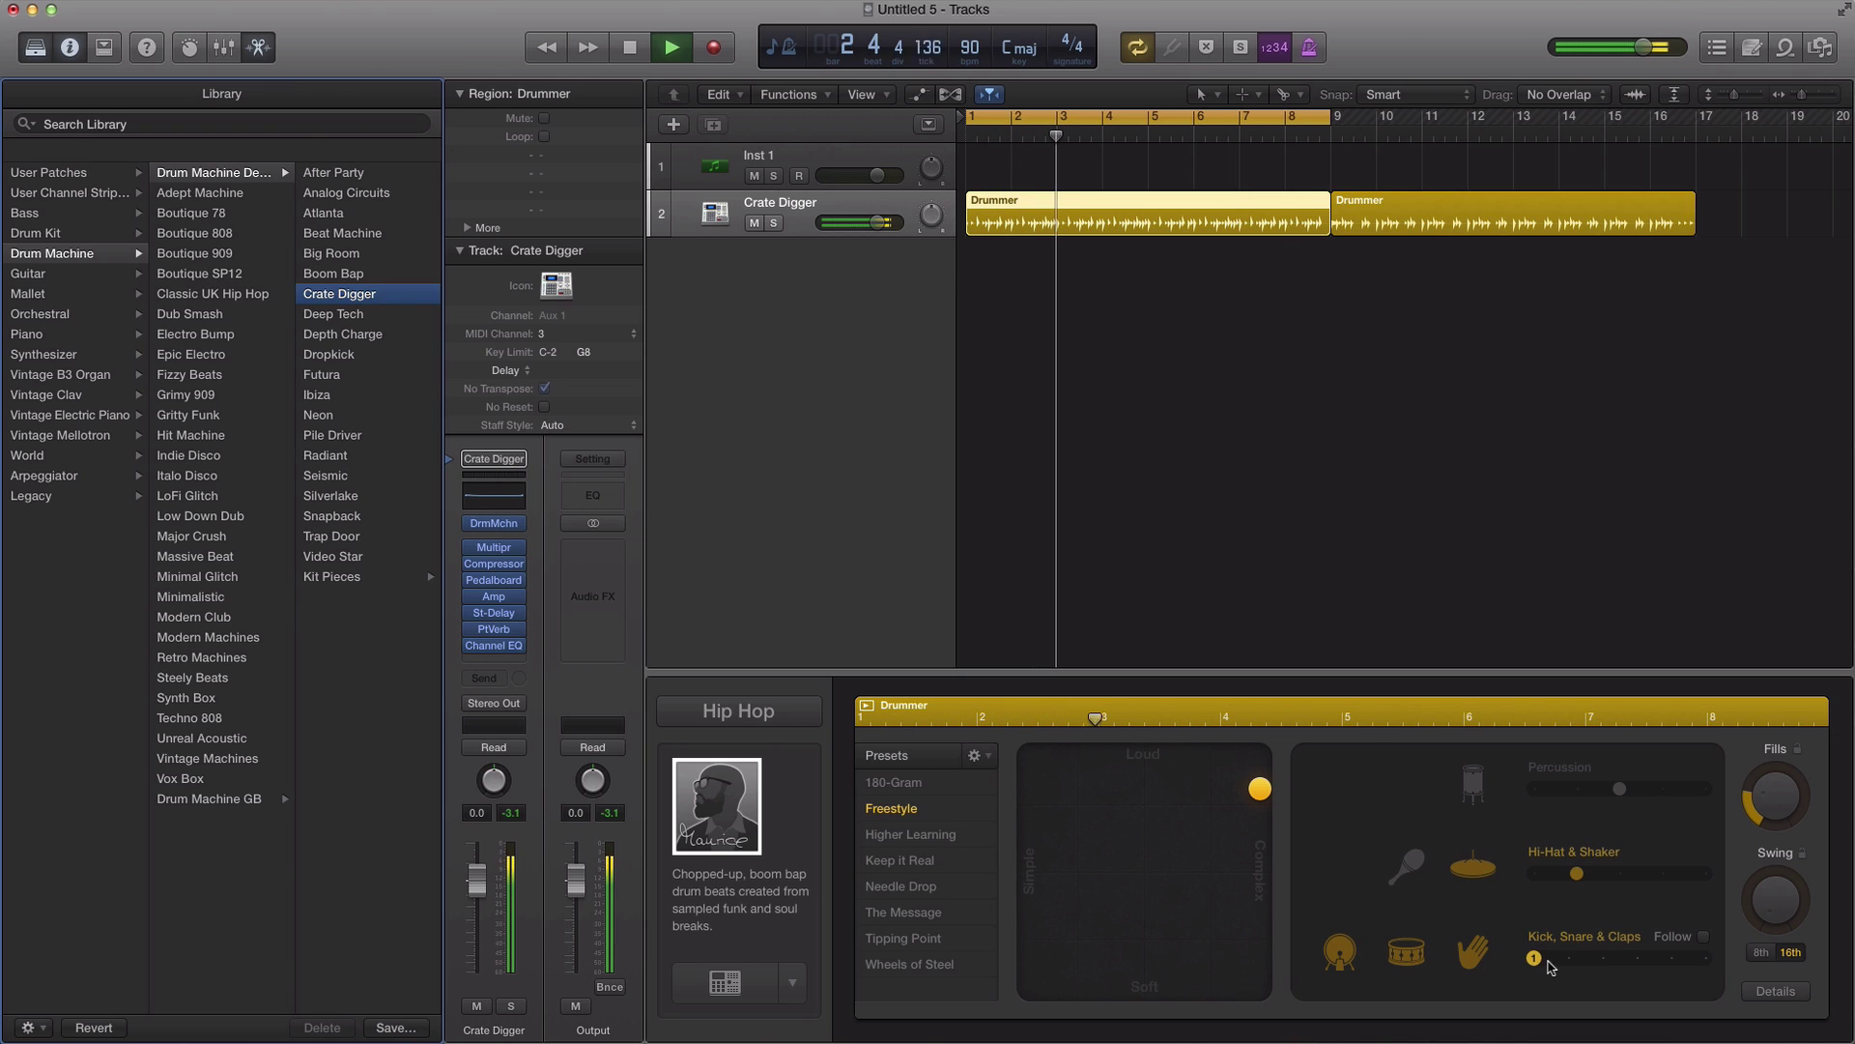
pyautogui.moveTo(1535, 958); pyautogui.dragTo(1572, 965)
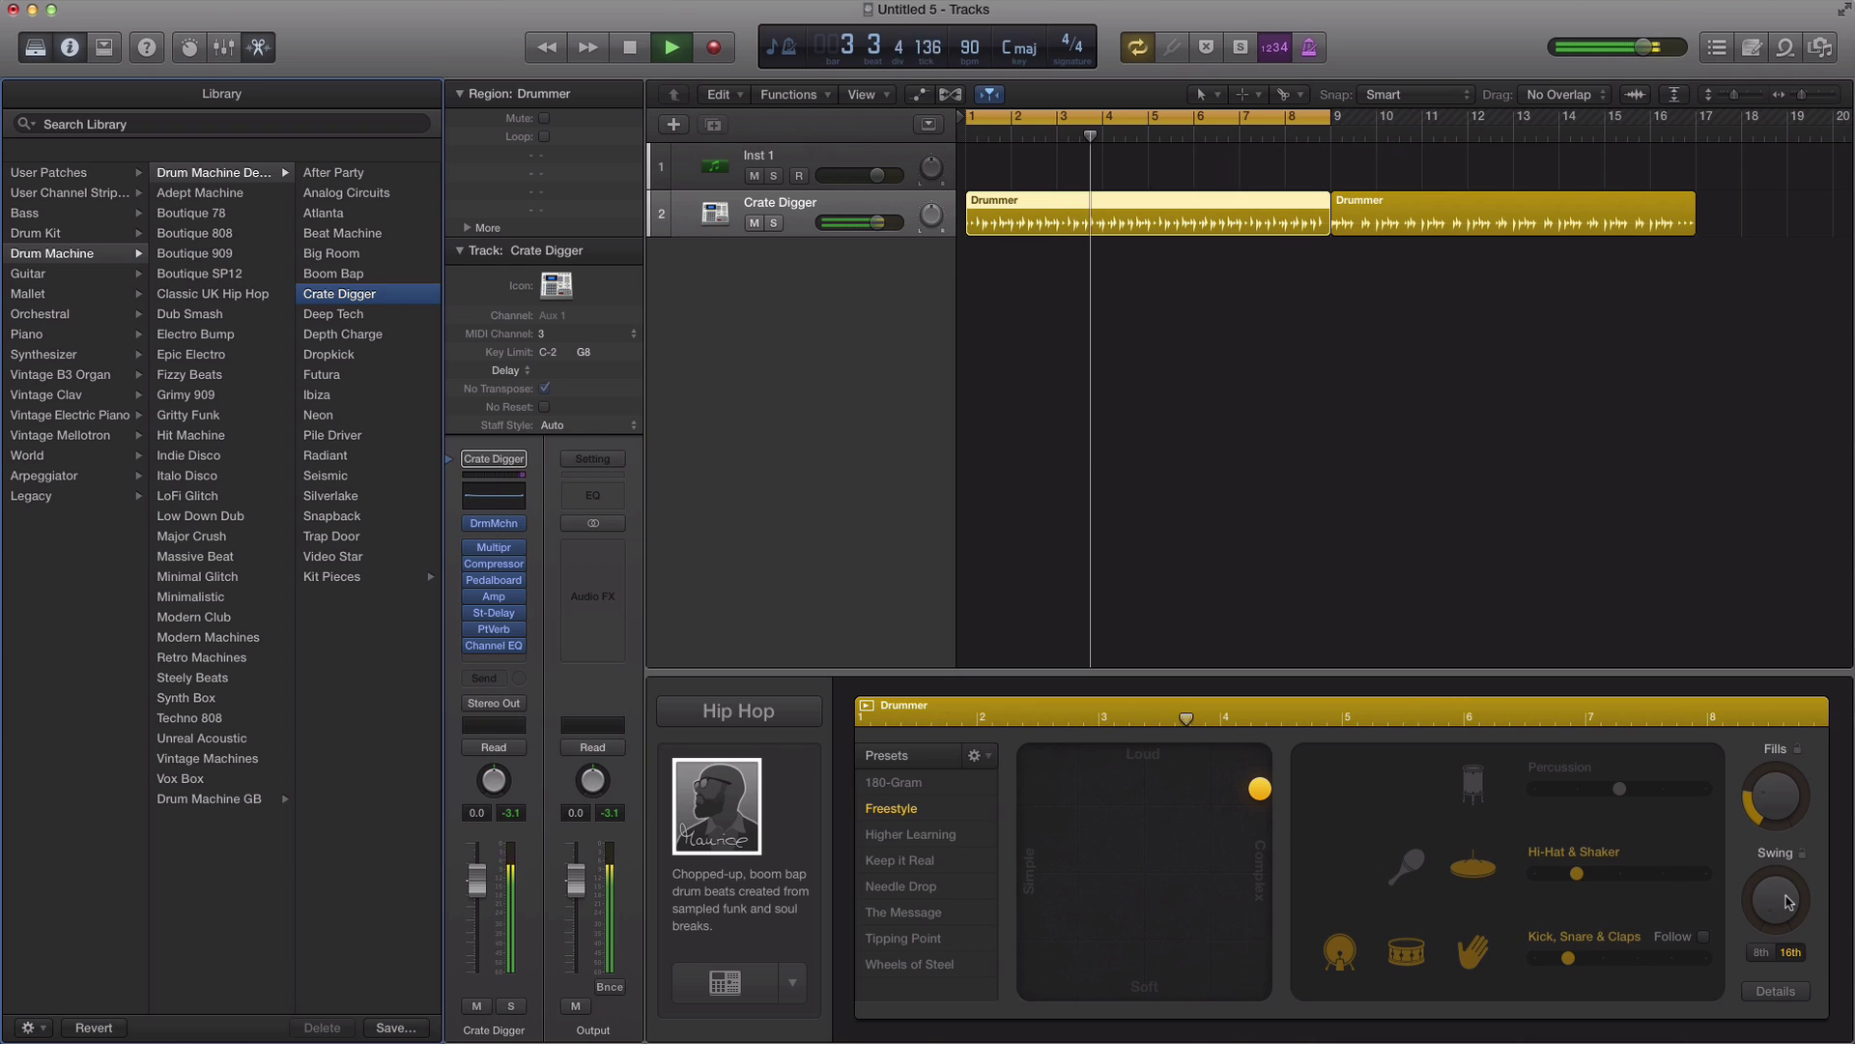
pyautogui.moveTo(1776, 898); pyautogui.dragTo(1776, 894)
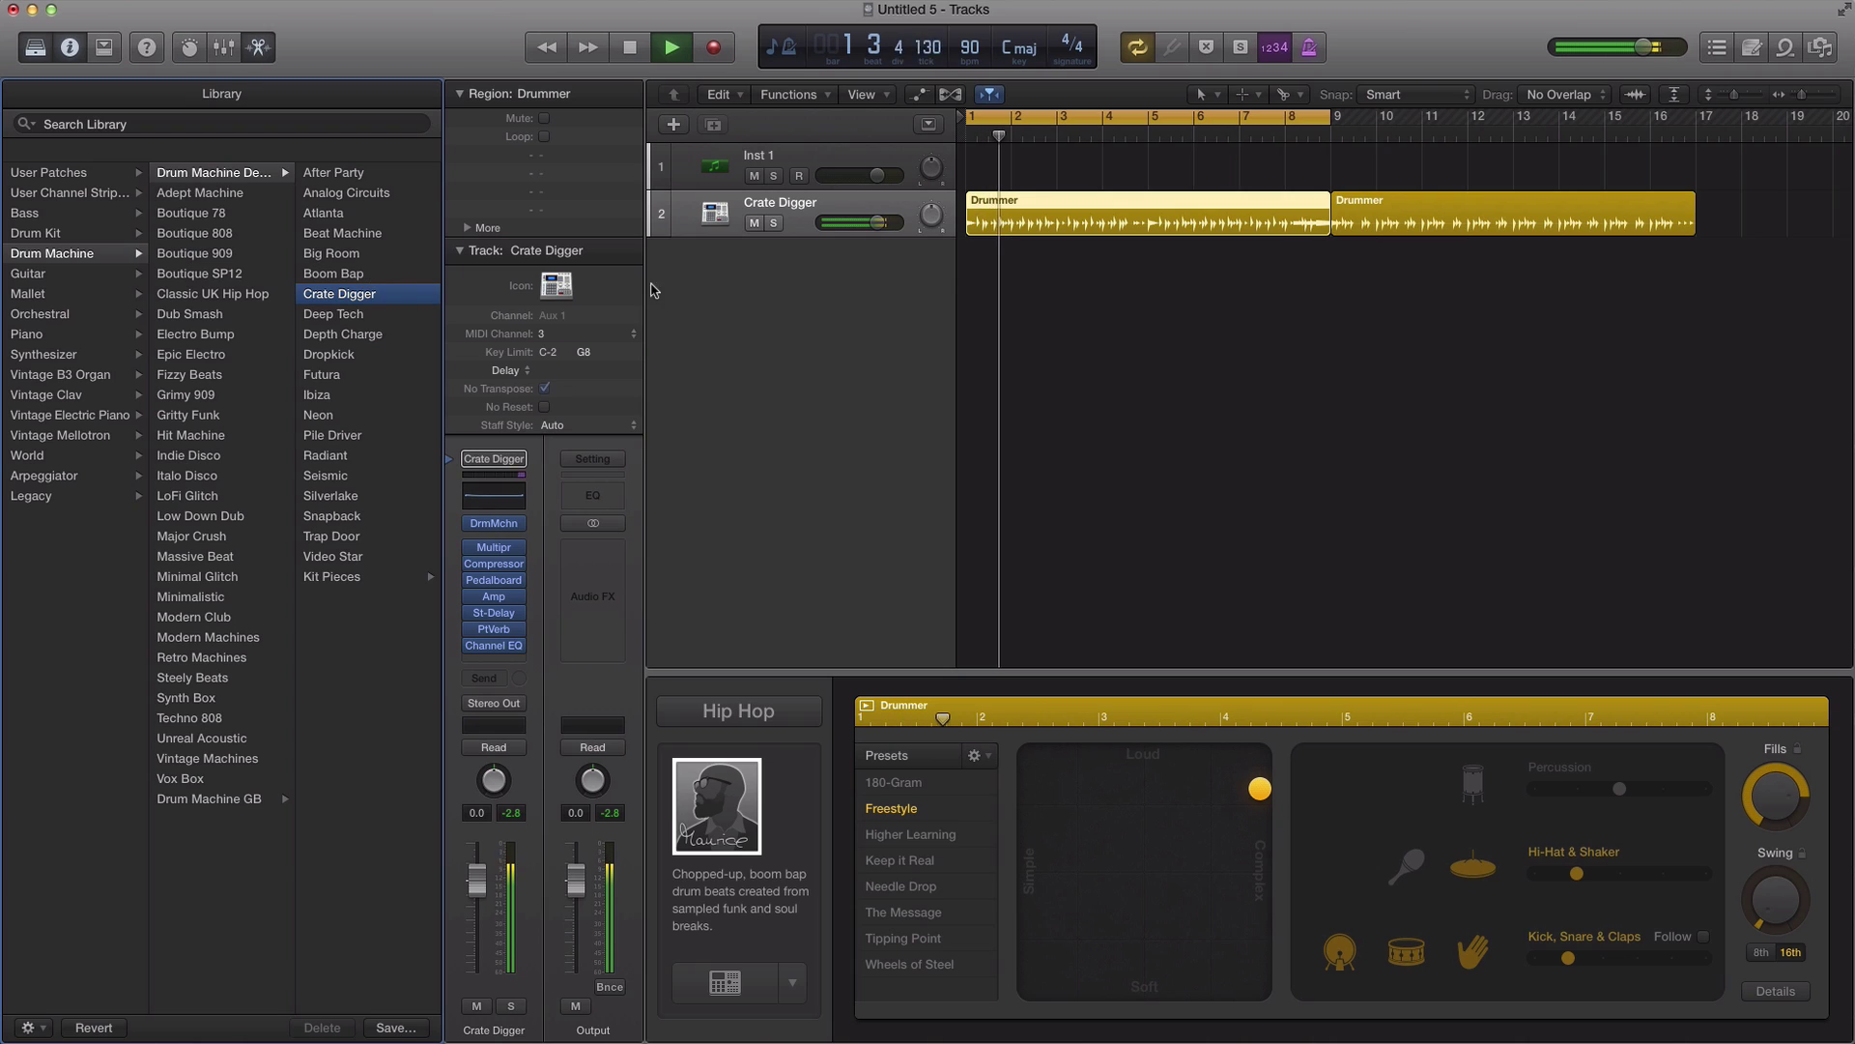
# Step: Stop the boom bap playback and bring up the drummer genre list
pyautogui.press('space')
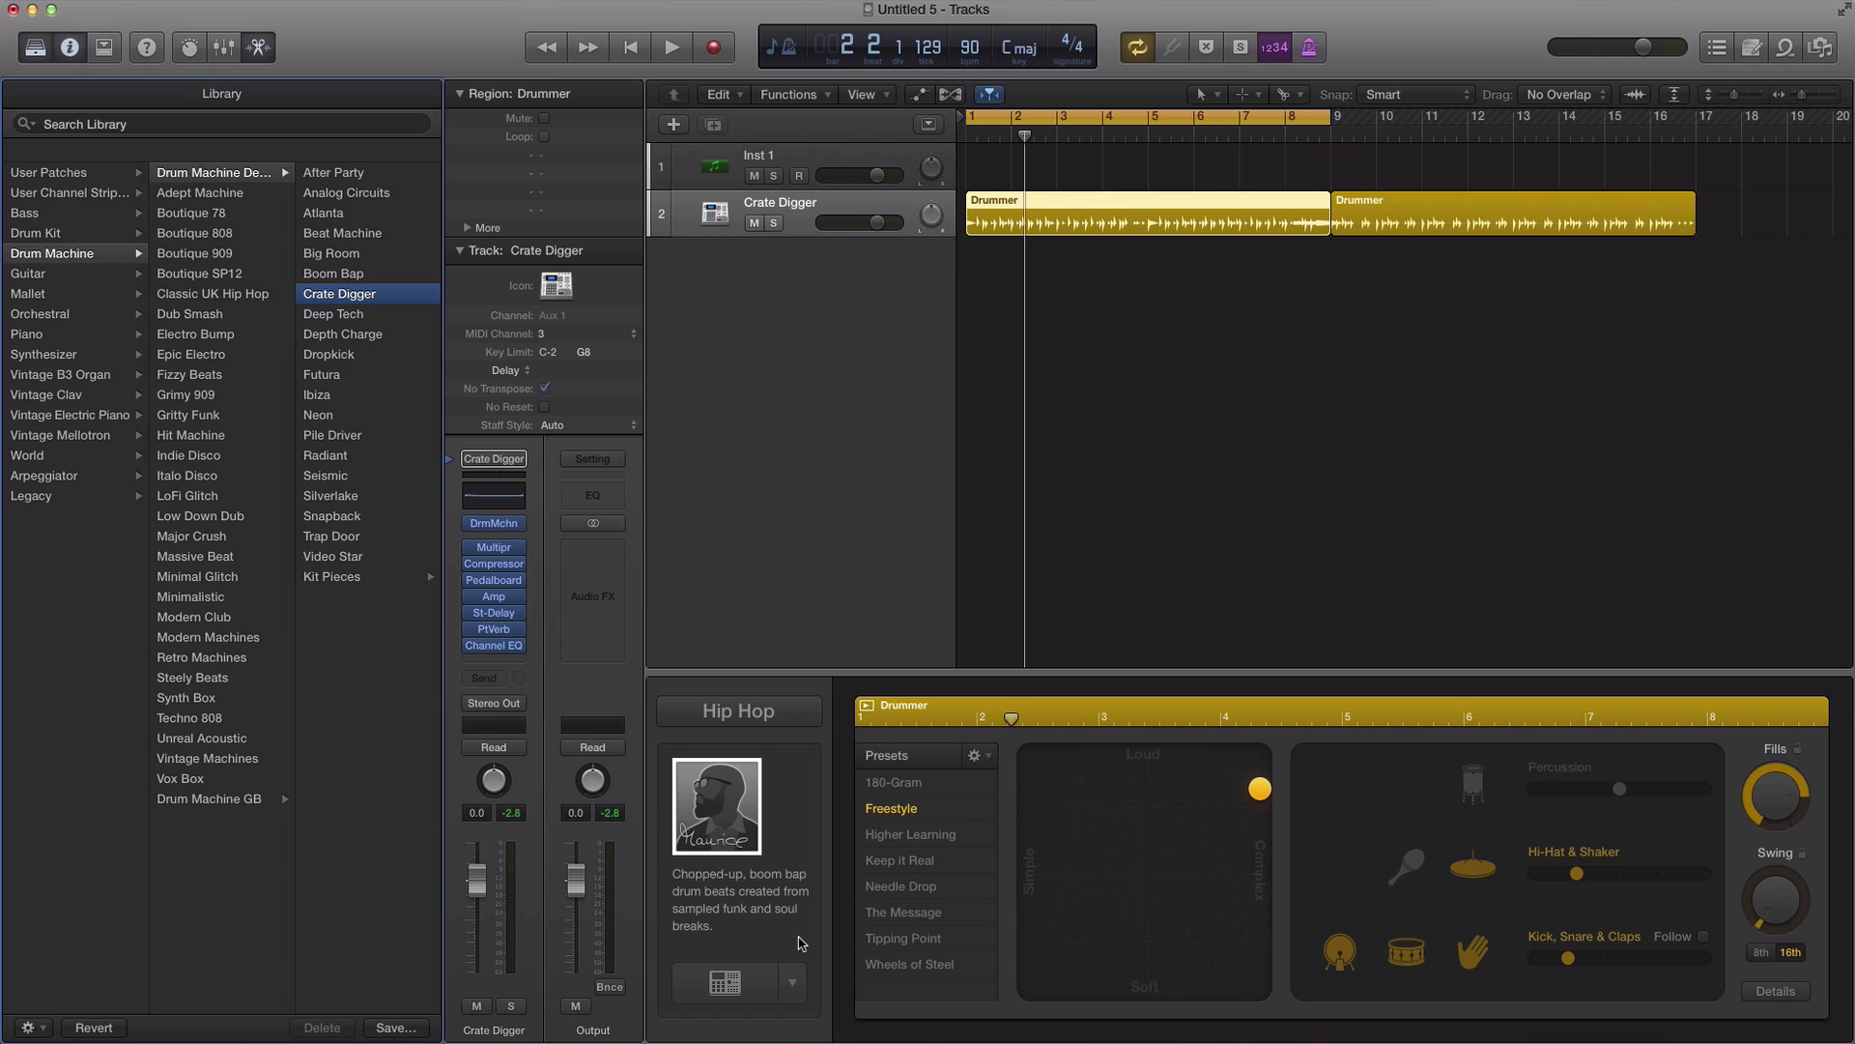
pyautogui.click(790, 719)
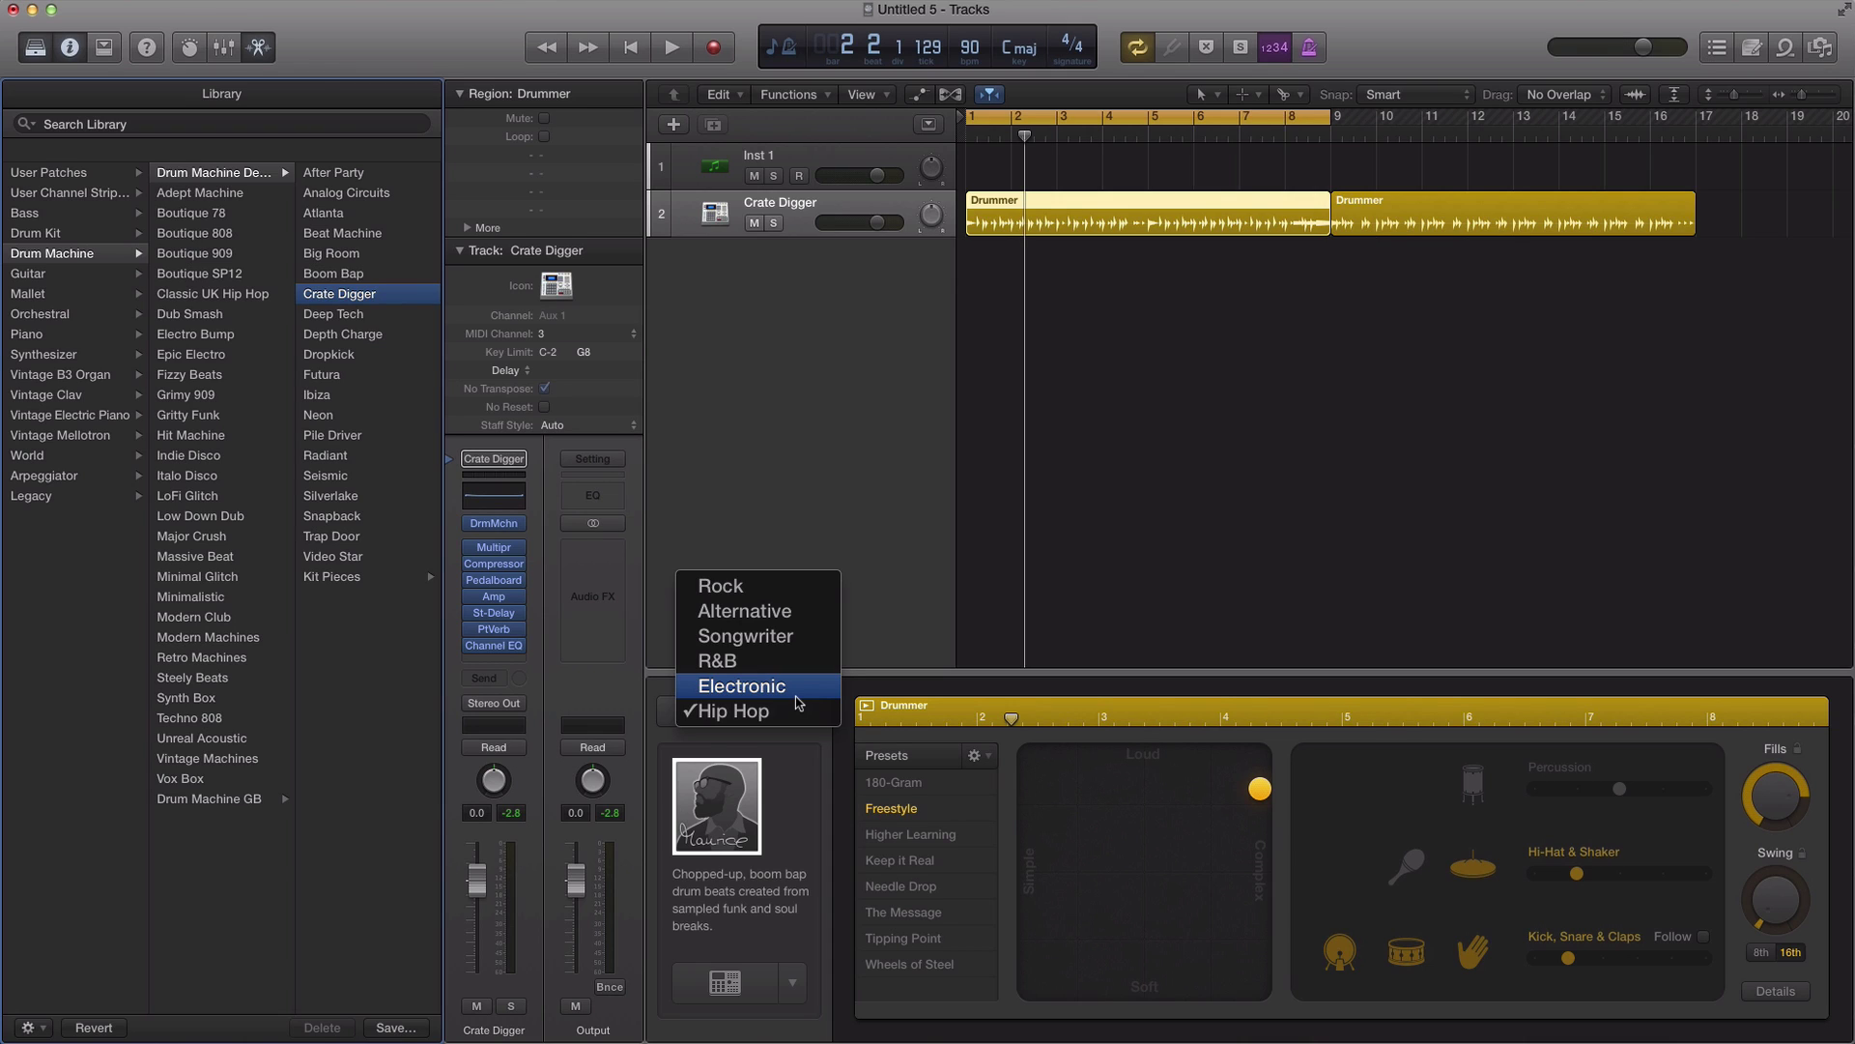
# Step: Choose the Electronic genre to list its five drummers
pyautogui.click(798, 702)
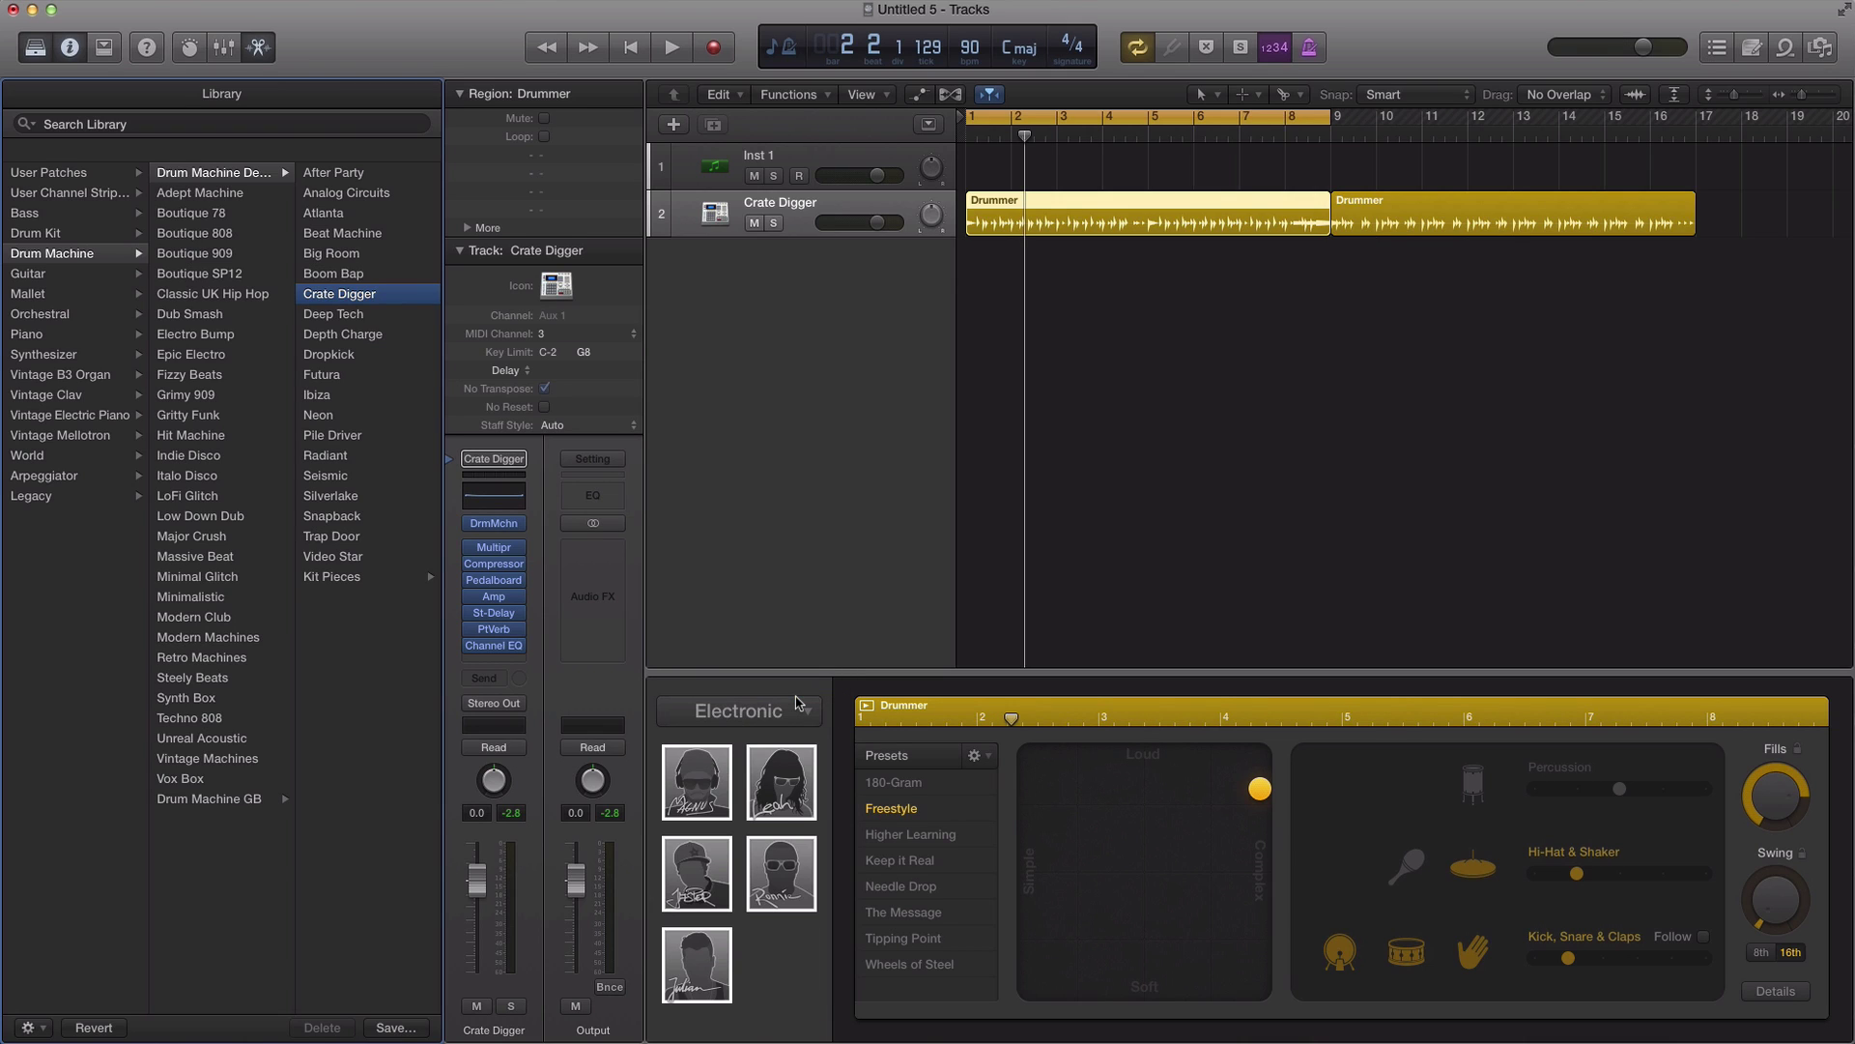